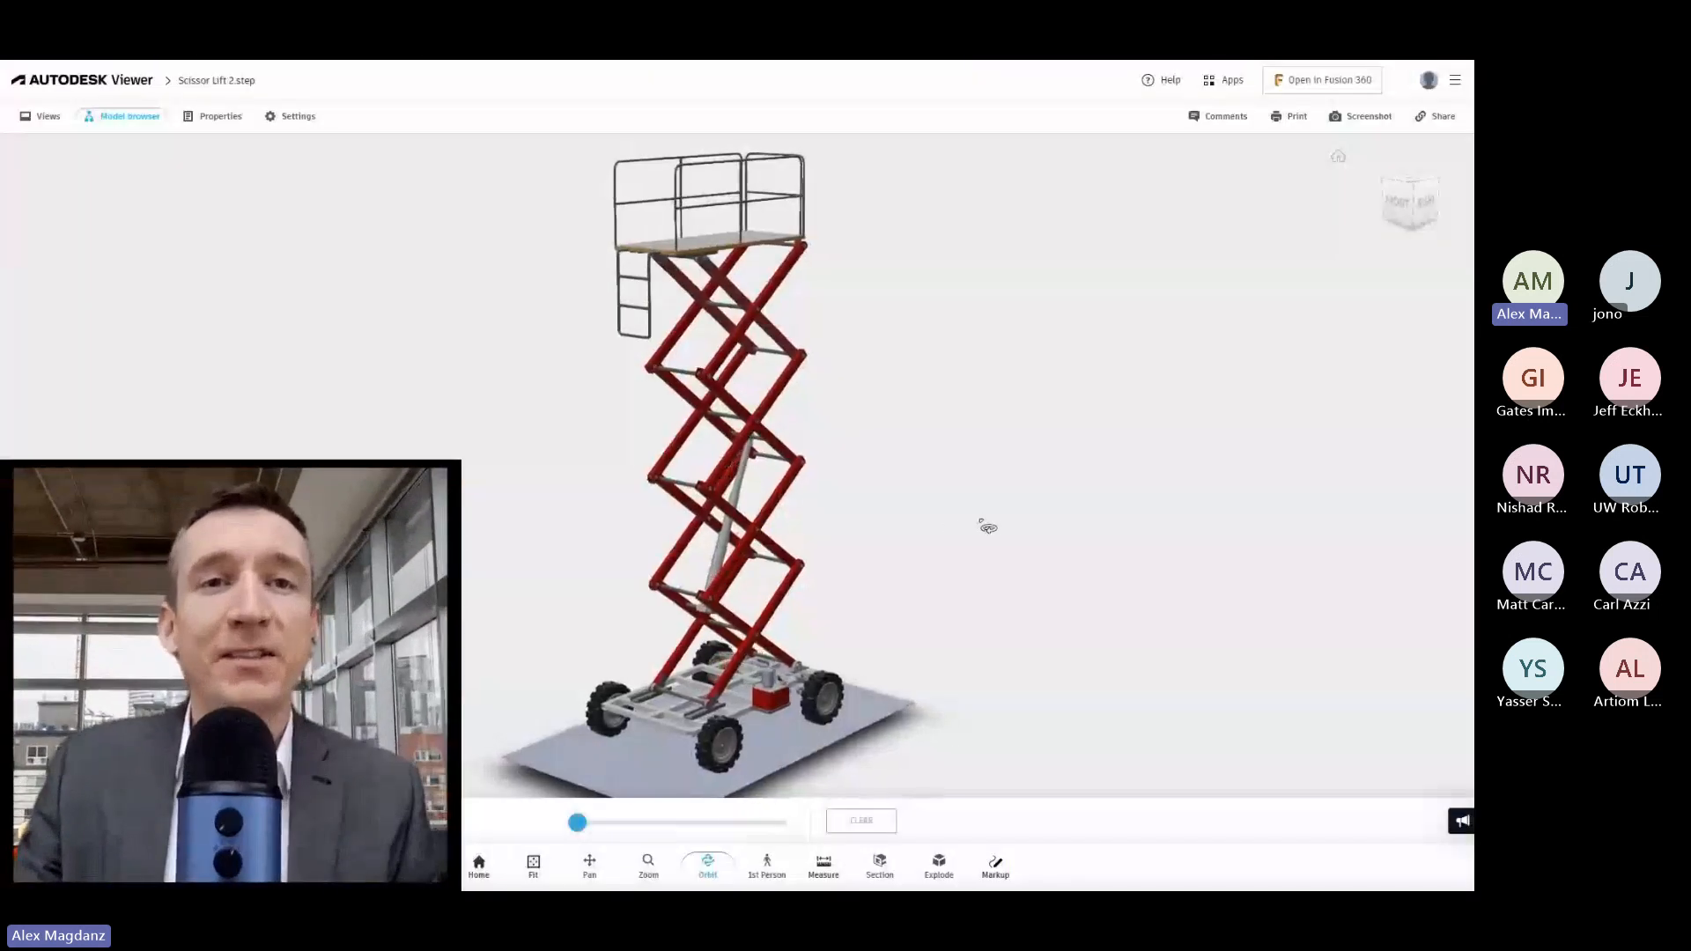
# Examine the scissor lift from several angles, focusing on the base cart, hydraulic unit, lower arm pivots and roller channels.
pyautogui.moveTo(1062, 526); pyautogui.dragTo(1099, 521)
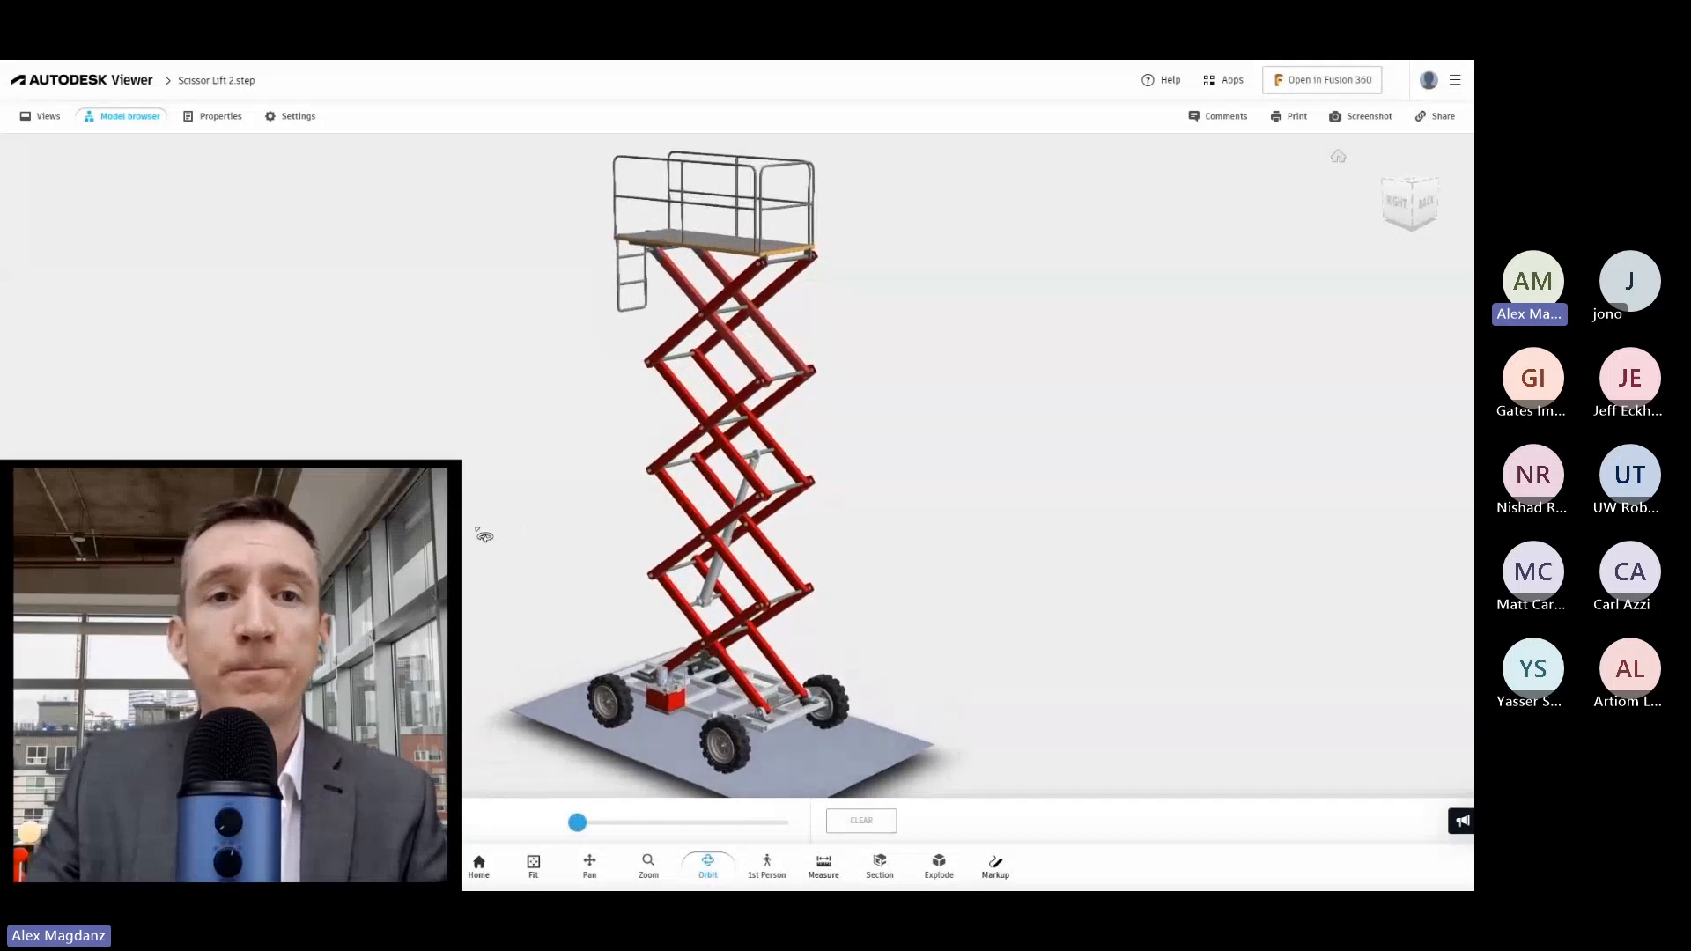
pyautogui.moveTo(484, 535); pyautogui.dragTo(486, 552)
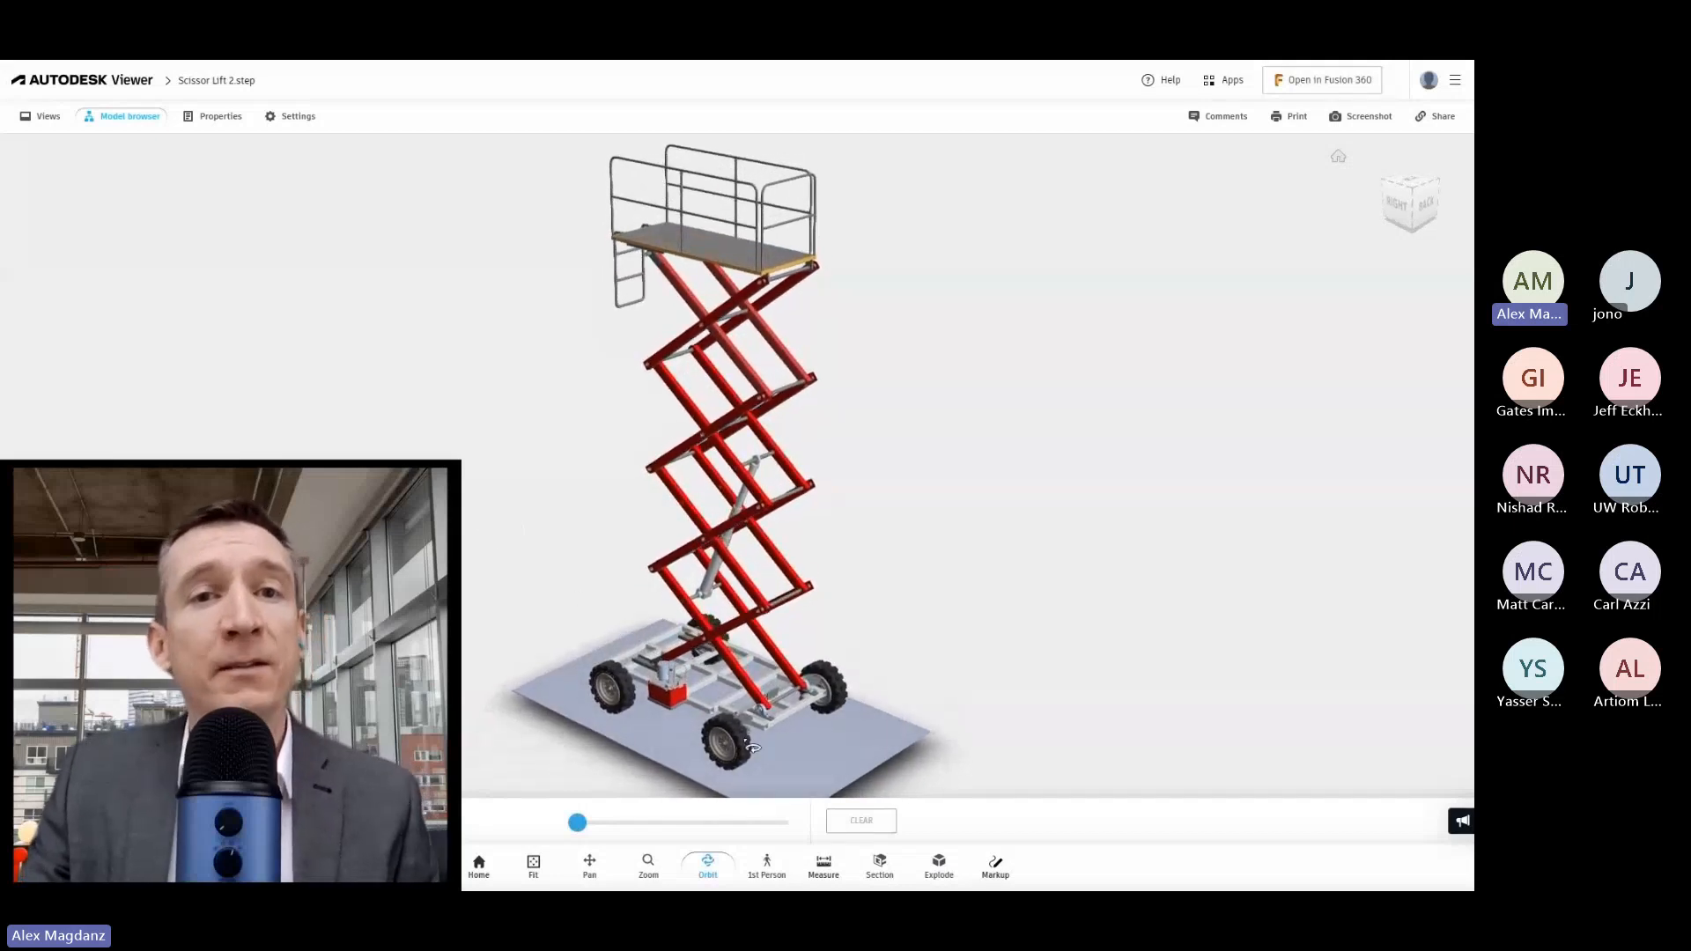
pyautogui.scroll(5, 770, 738)
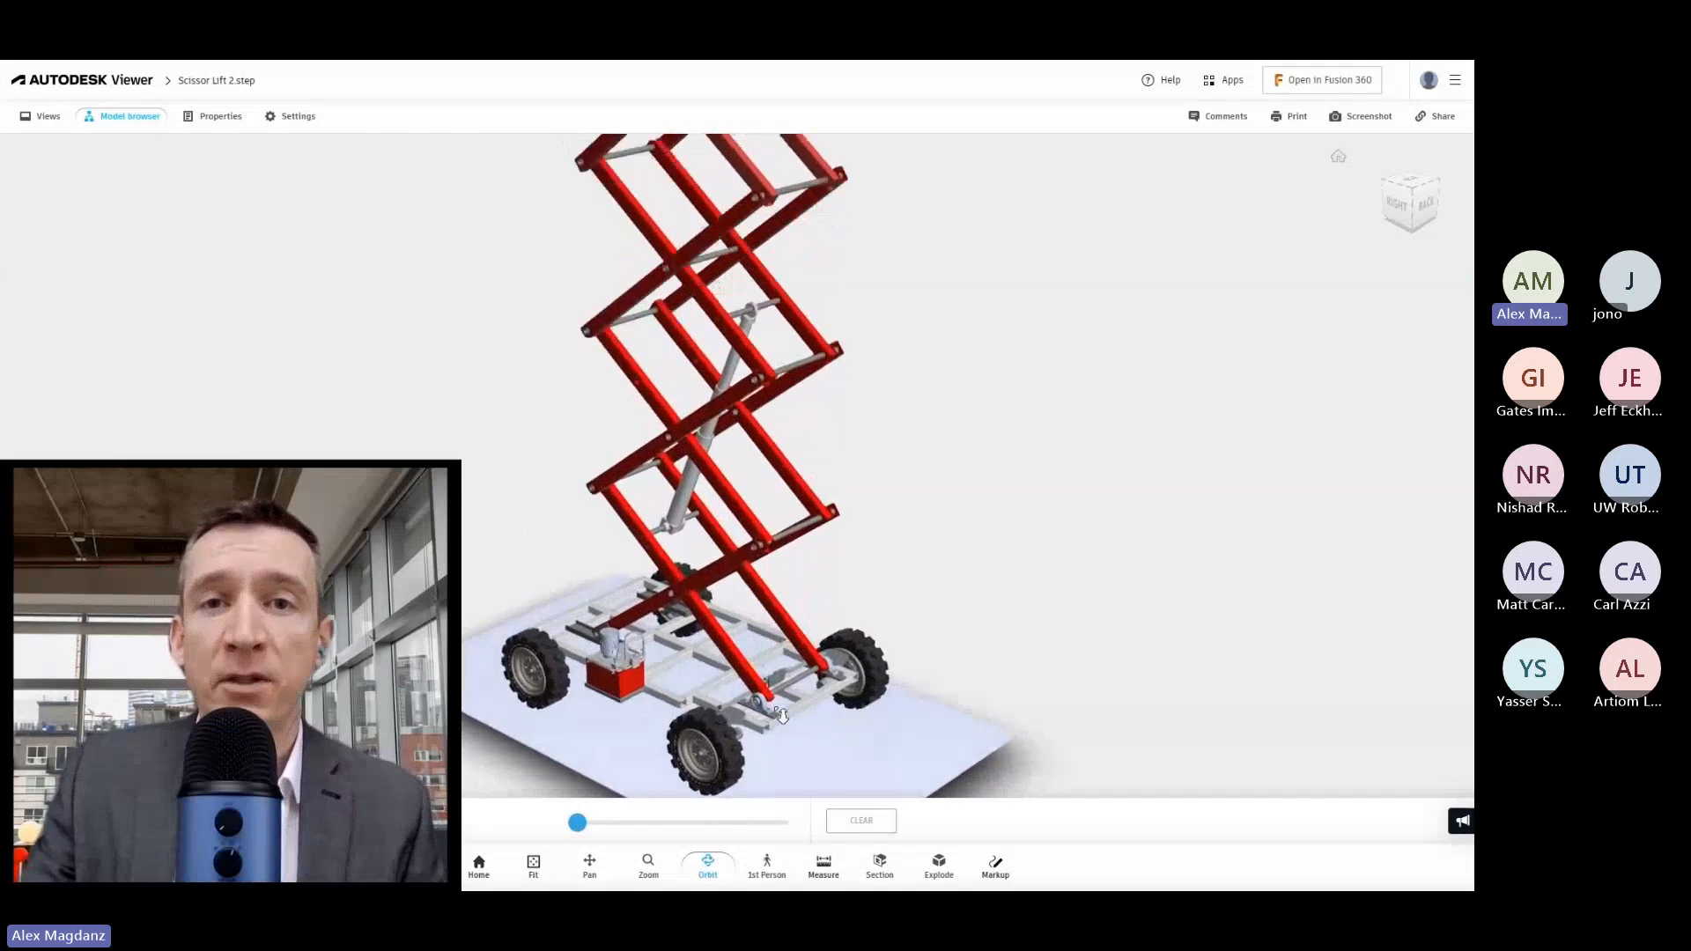
pyautogui.moveTo(782, 715); pyautogui.dragTo(1091, 457)
pyautogui.click(590, 867)
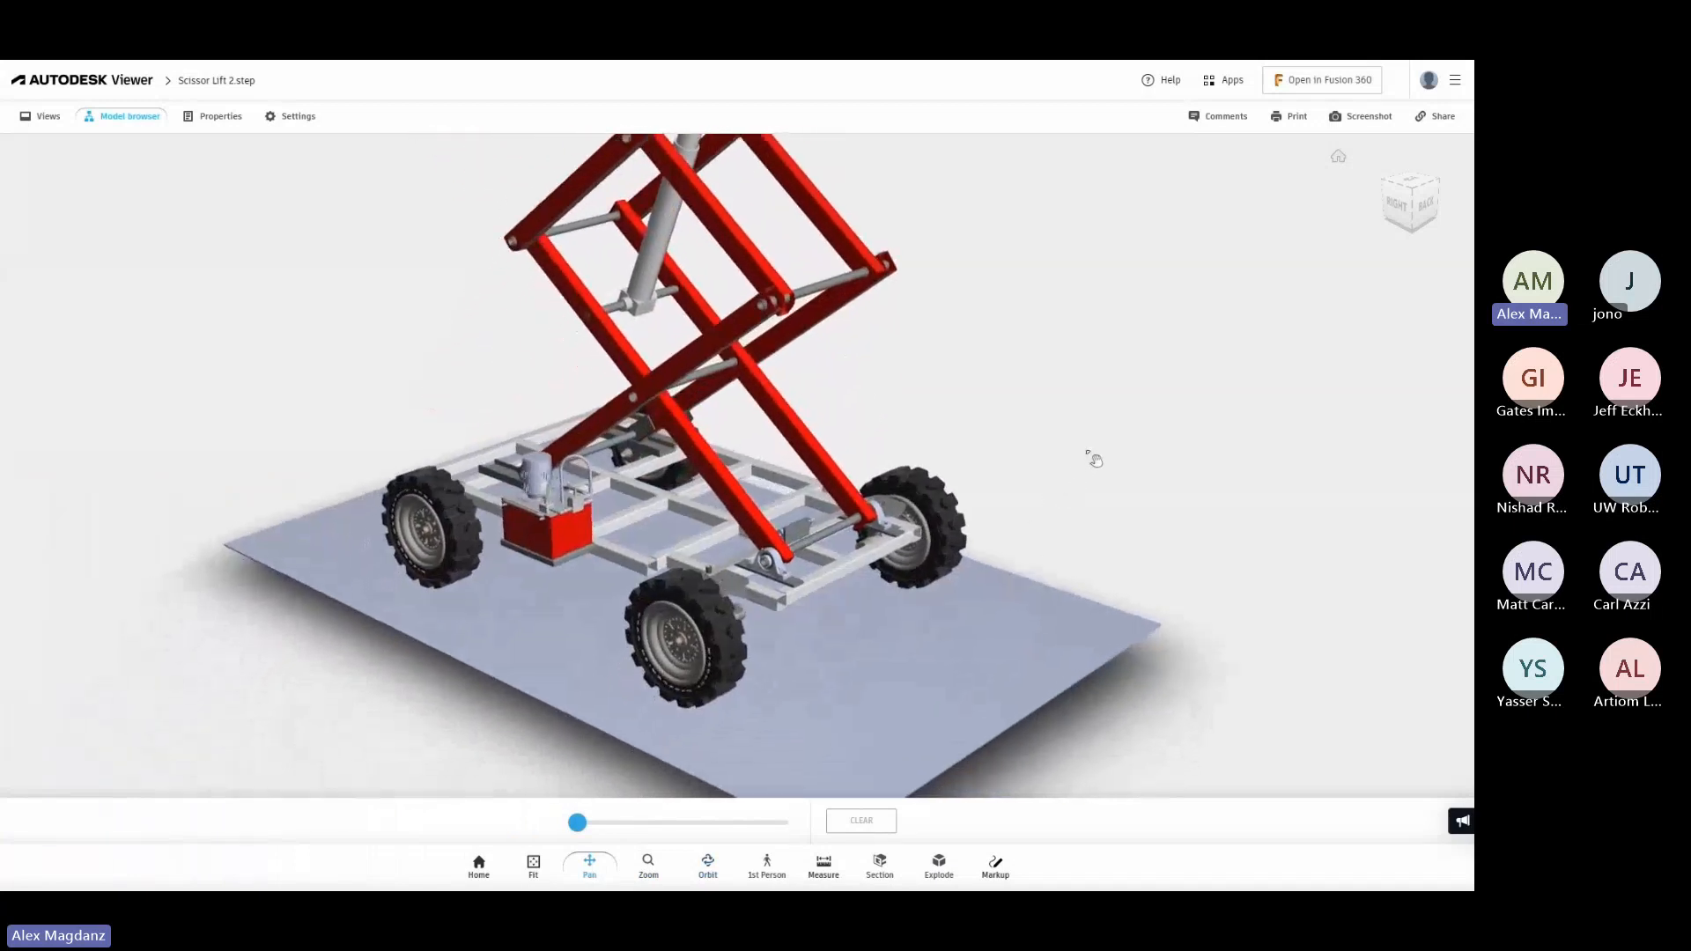
pyautogui.scroll(5, 816, 541)
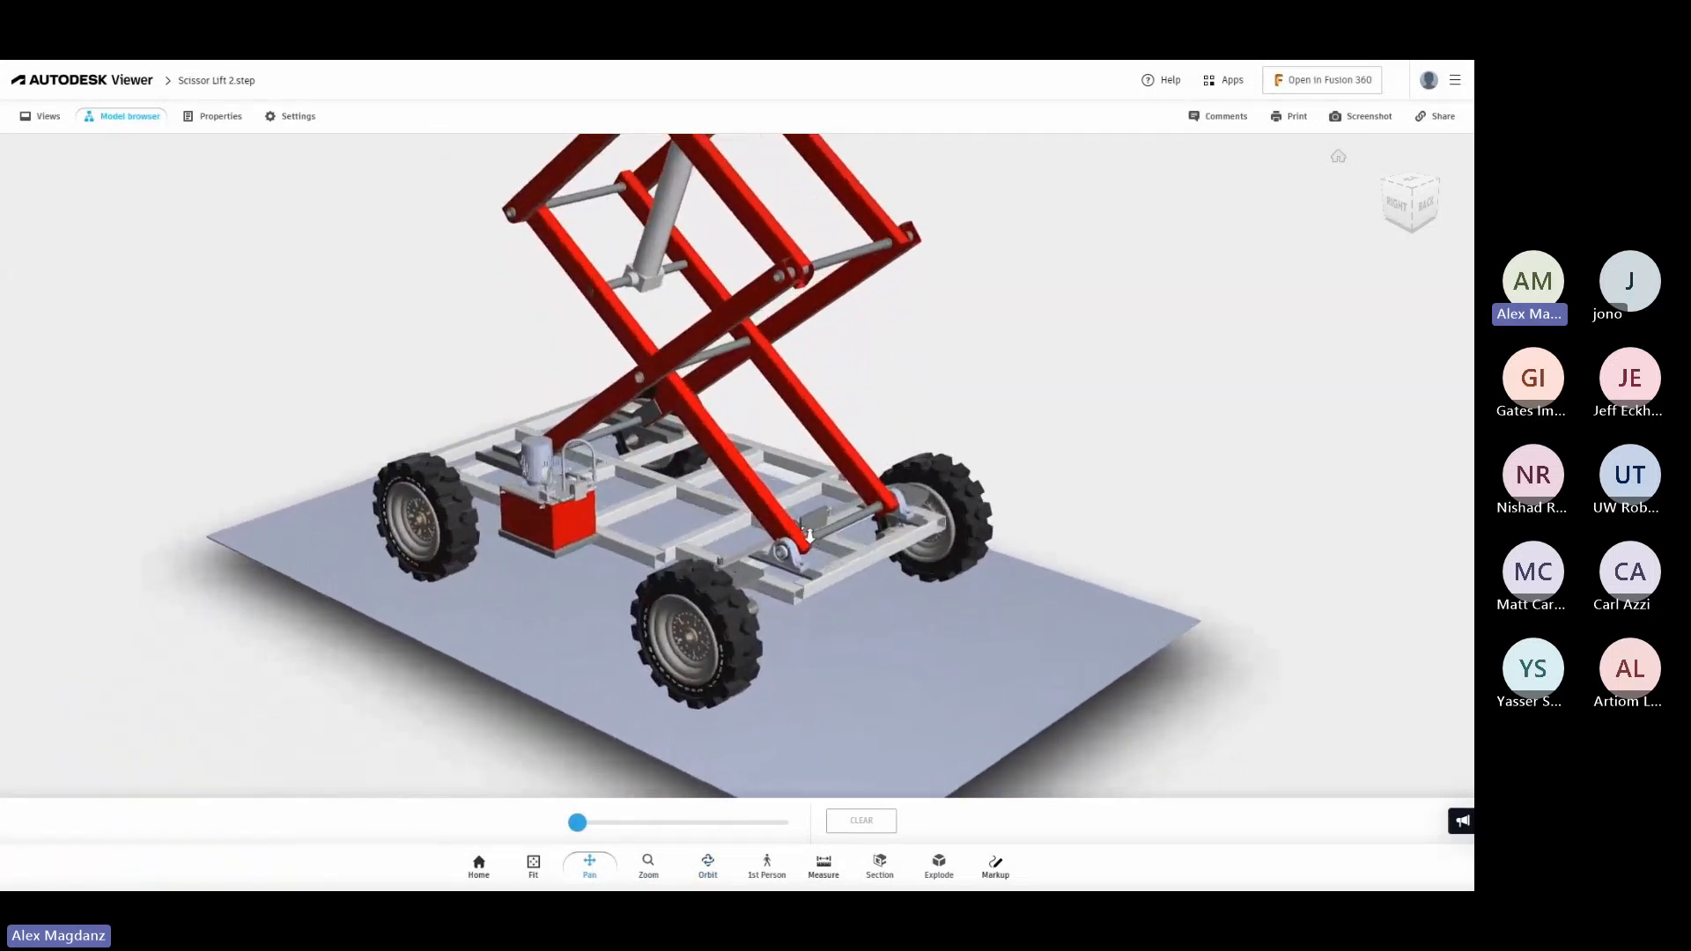
pyautogui.scroll(5, 816, 540)
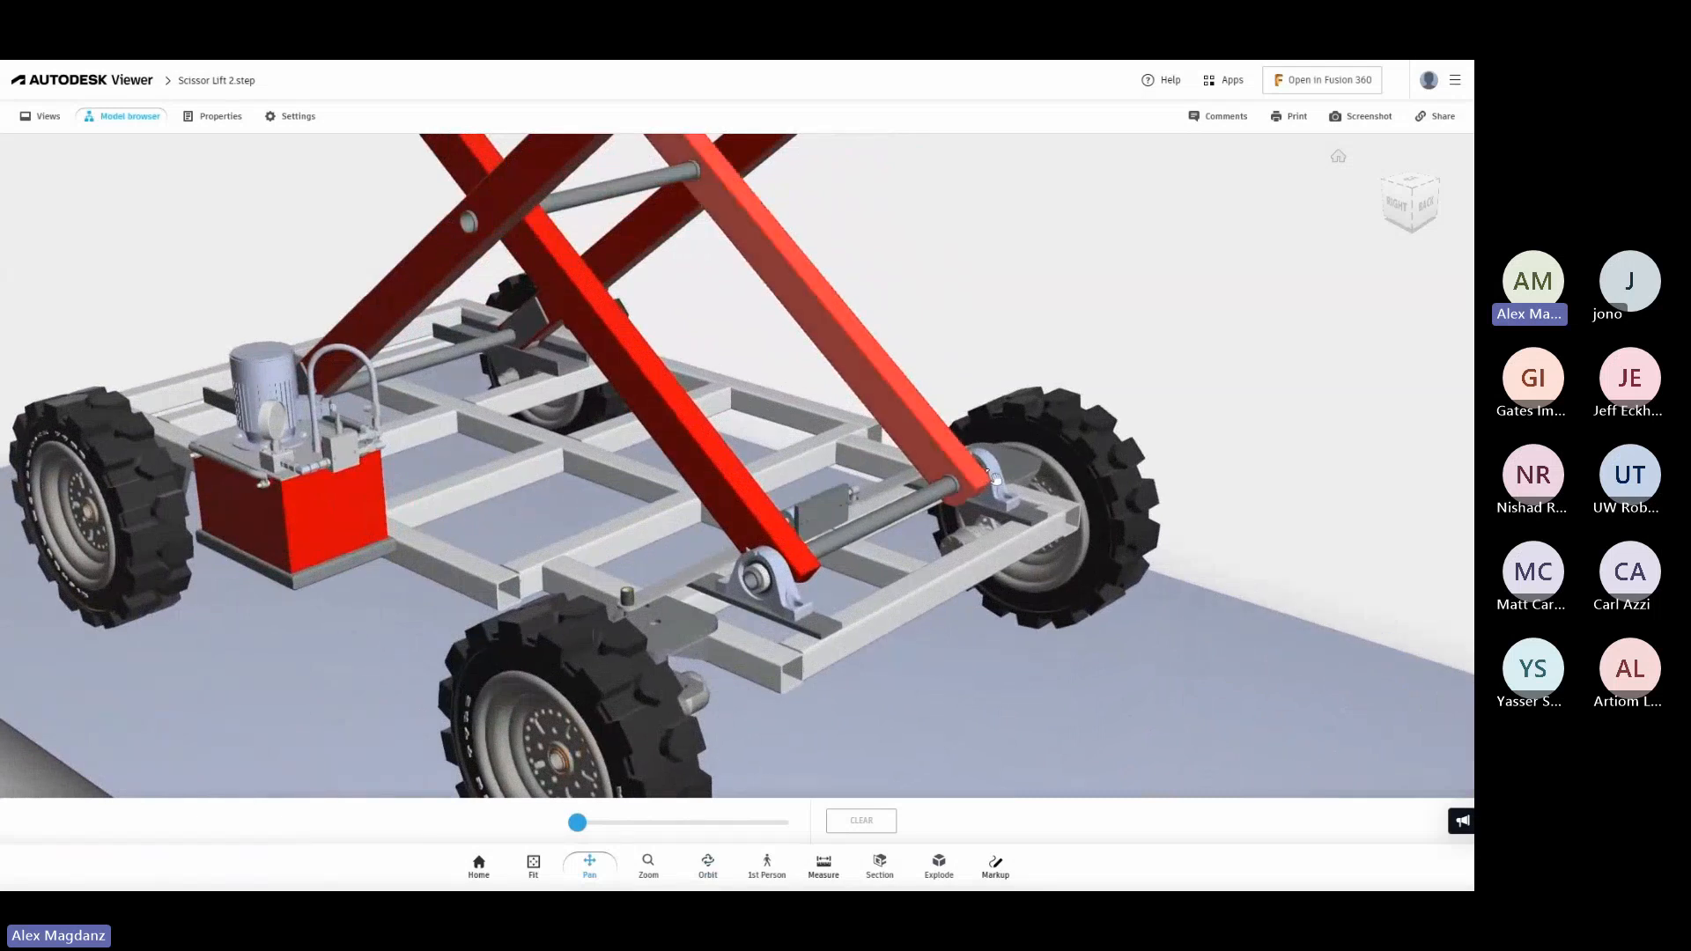
pyautogui.scroll(-10, 993, 478)
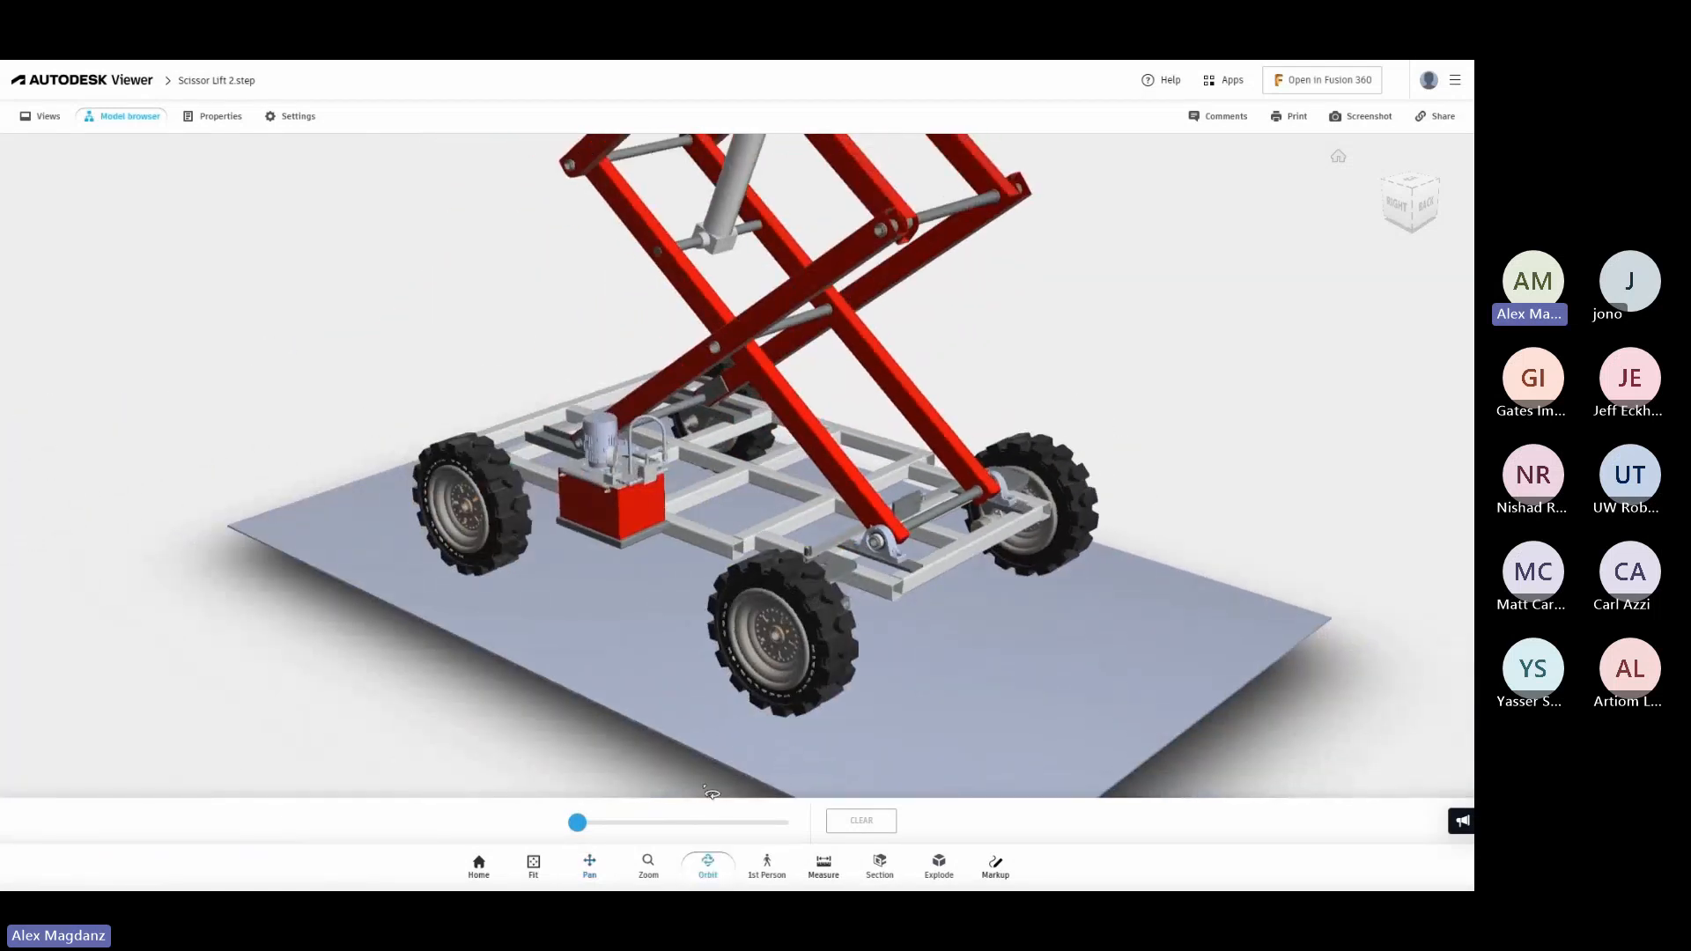
pyautogui.moveTo(631, 680); pyautogui.dragTo(722, 509)
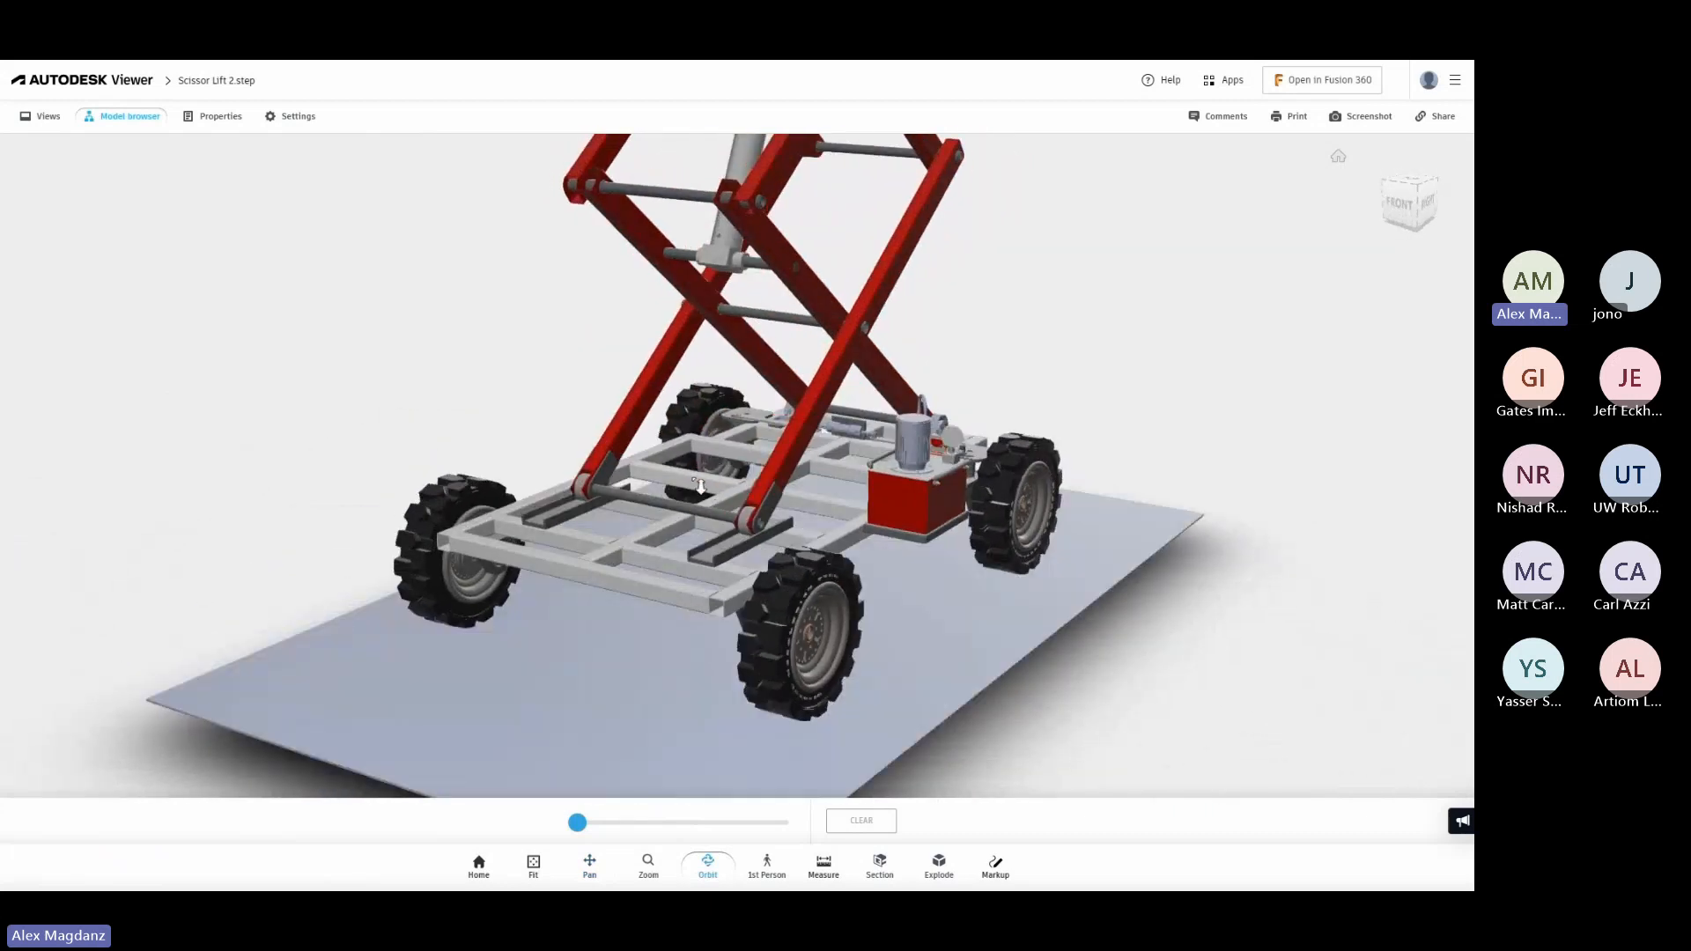
pyautogui.scroll(10, 701, 486)
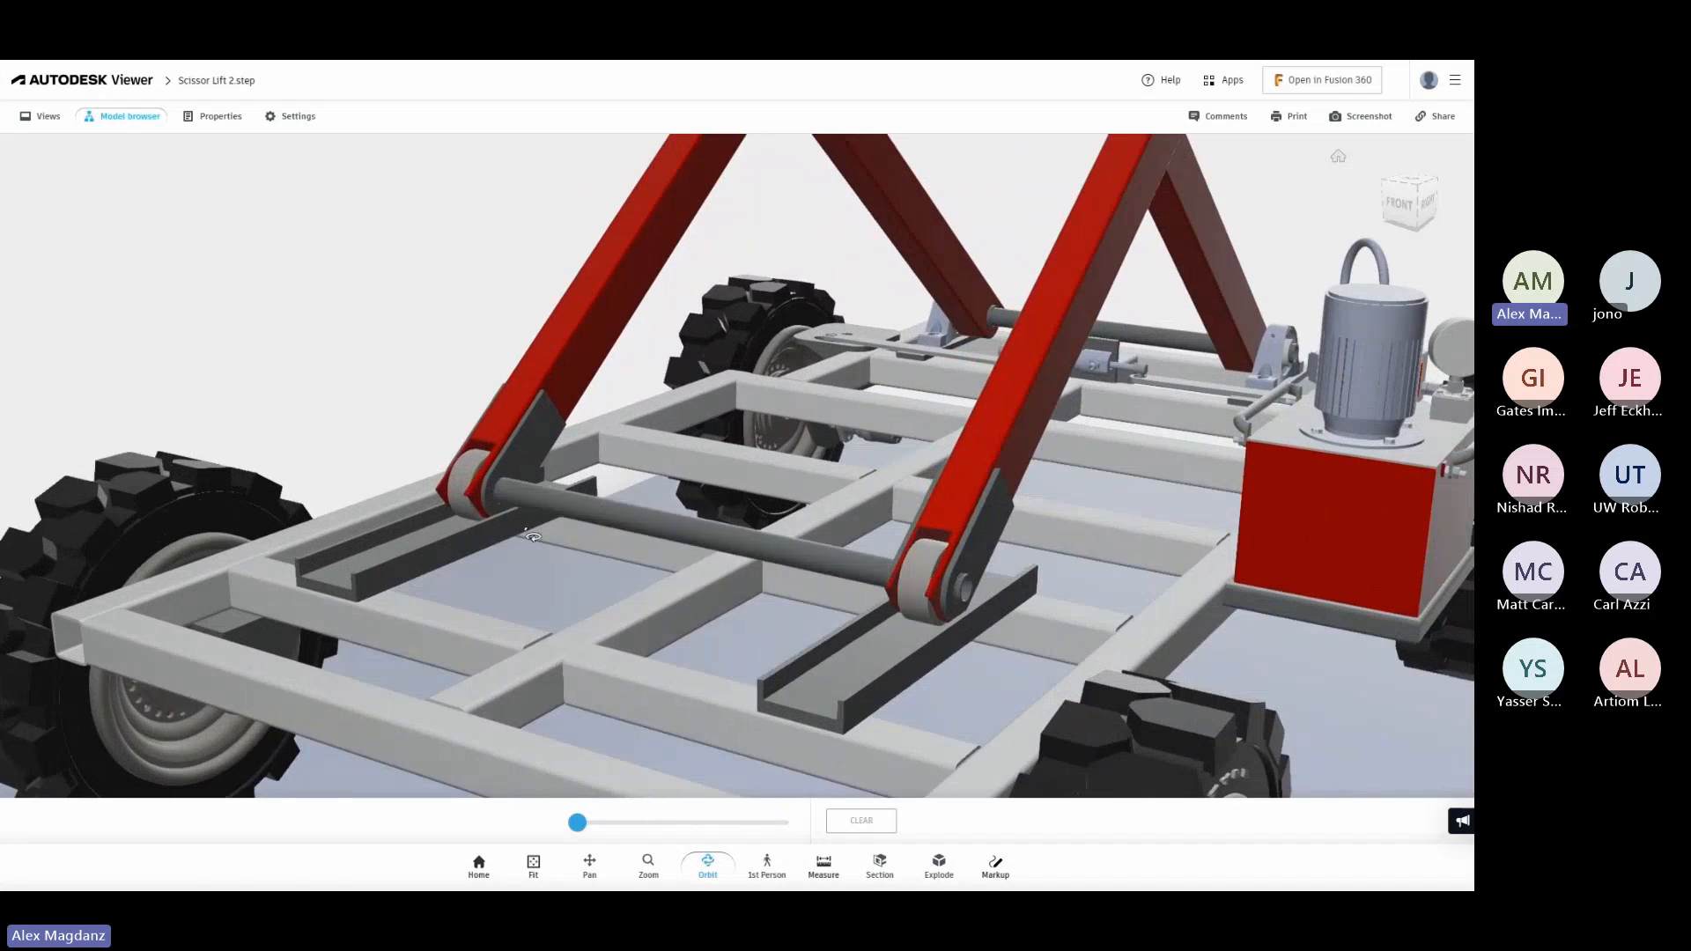
# View the lift partially exploded, inspect the arm mounts and roller channels beneath the platform, and review the whole assembly again.
pyautogui.moveTo(577, 822); pyautogui.dragTo(617, 826)
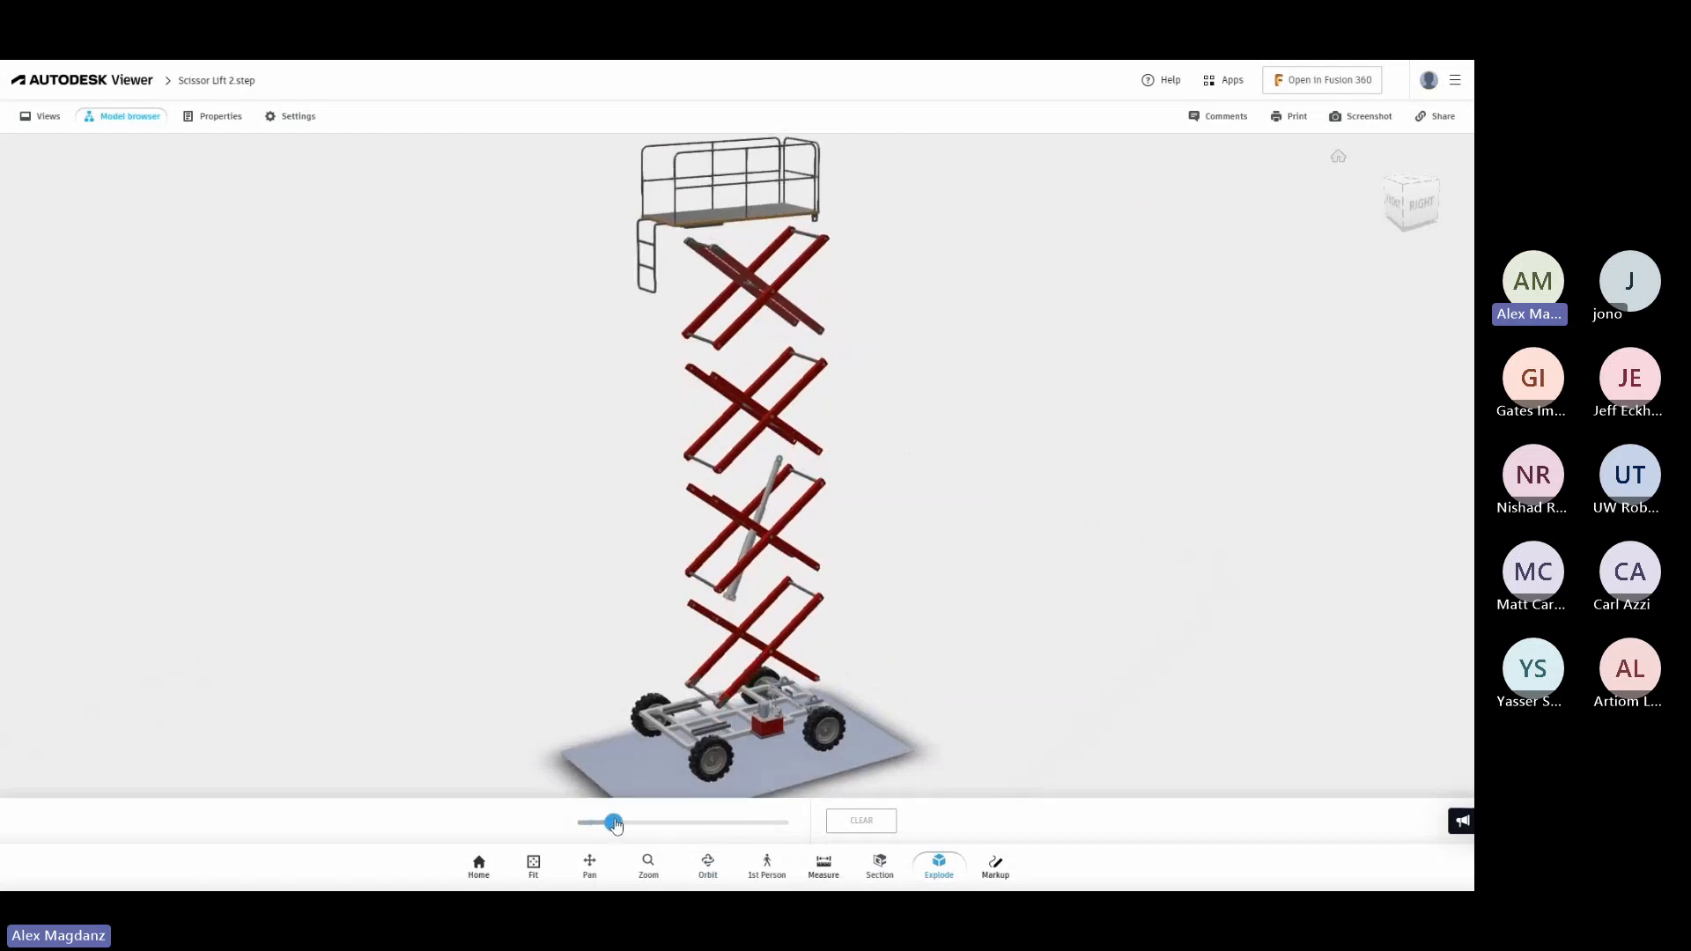
pyautogui.moveTo(952, 705); pyautogui.dragTo(708, 666)
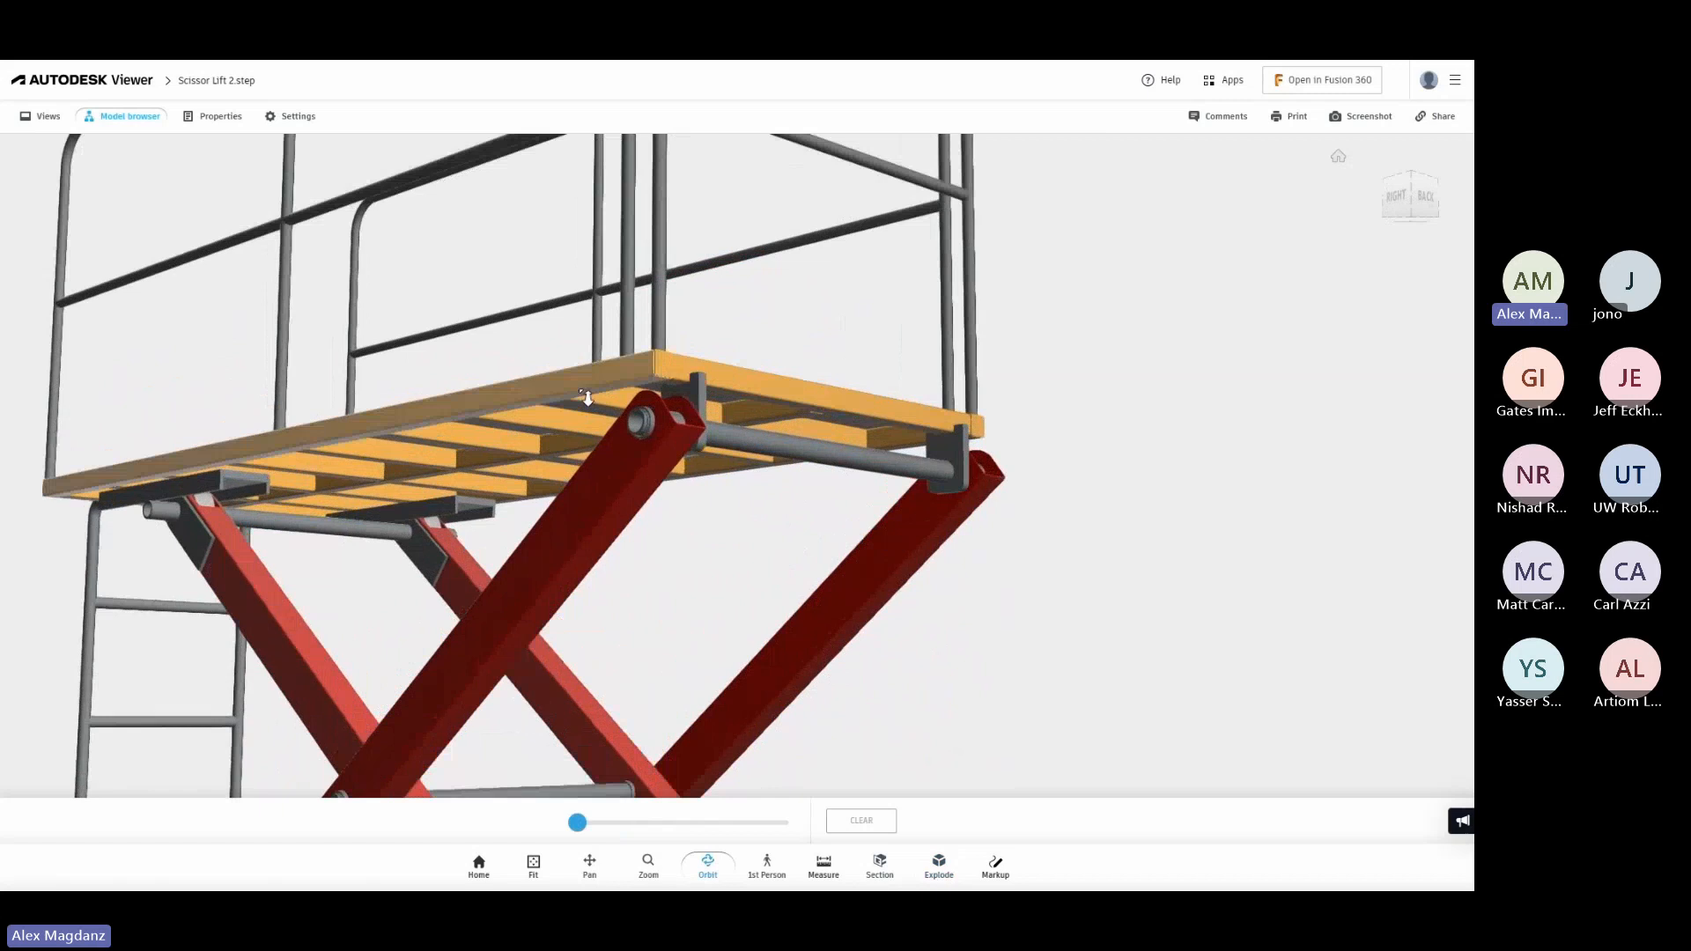
pyautogui.scroll(5, 588, 398)
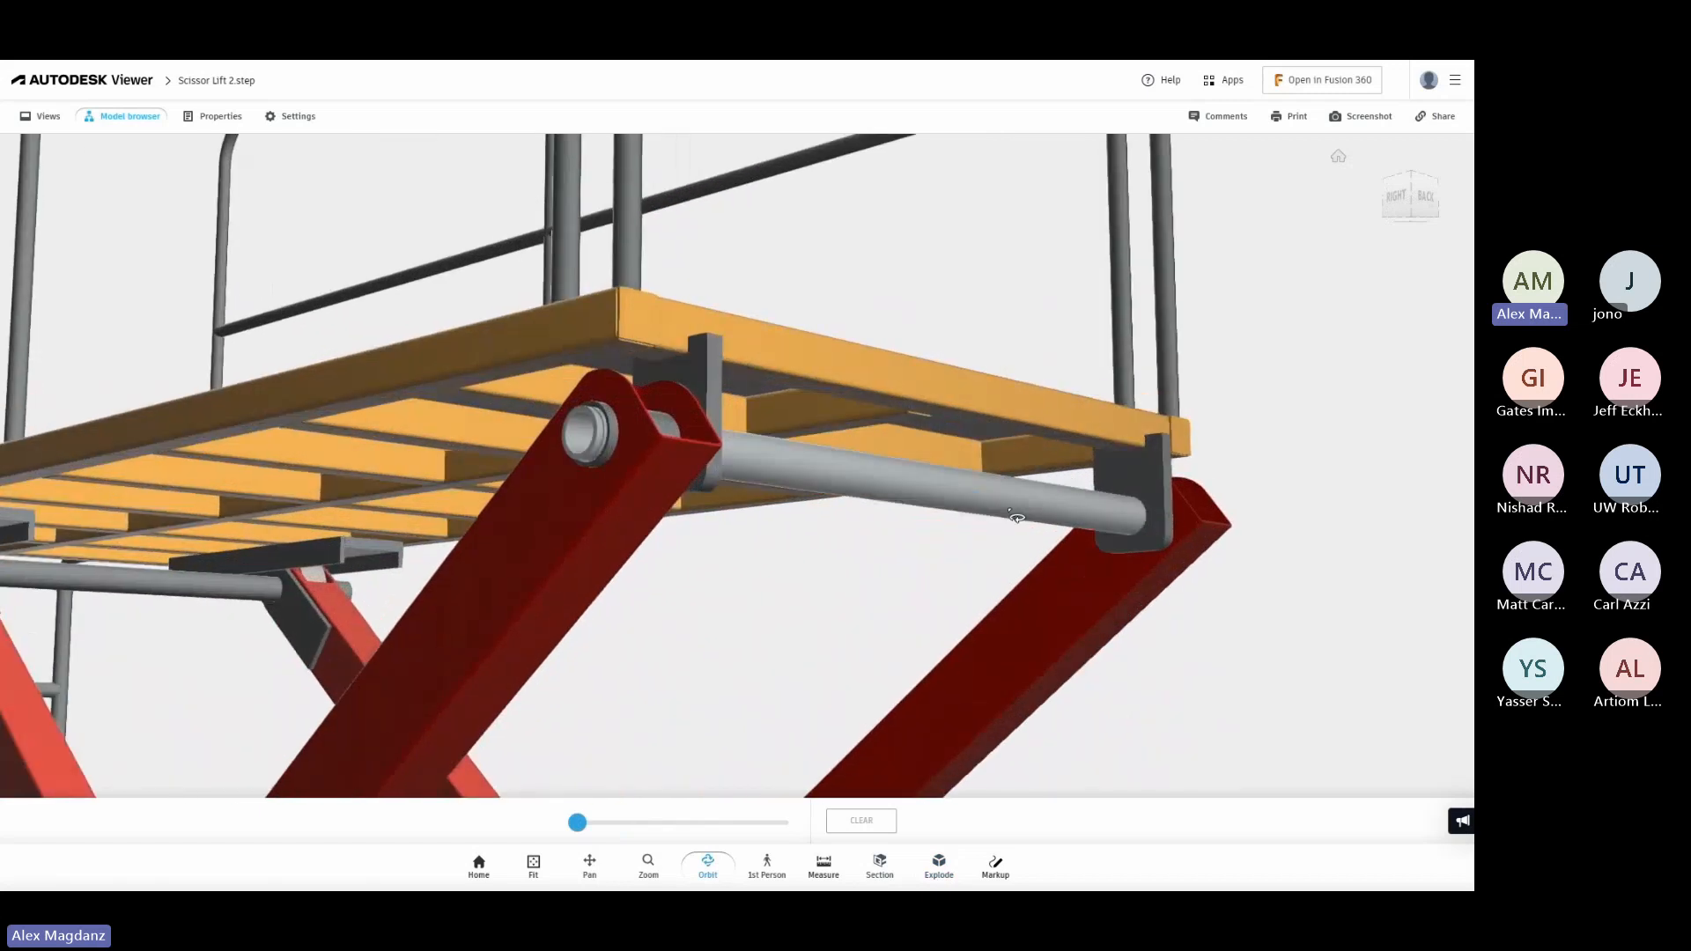
pyautogui.moveTo(808, 486); pyautogui.dragTo(881, 568)
pyautogui.scroll(-5, 784, 634)
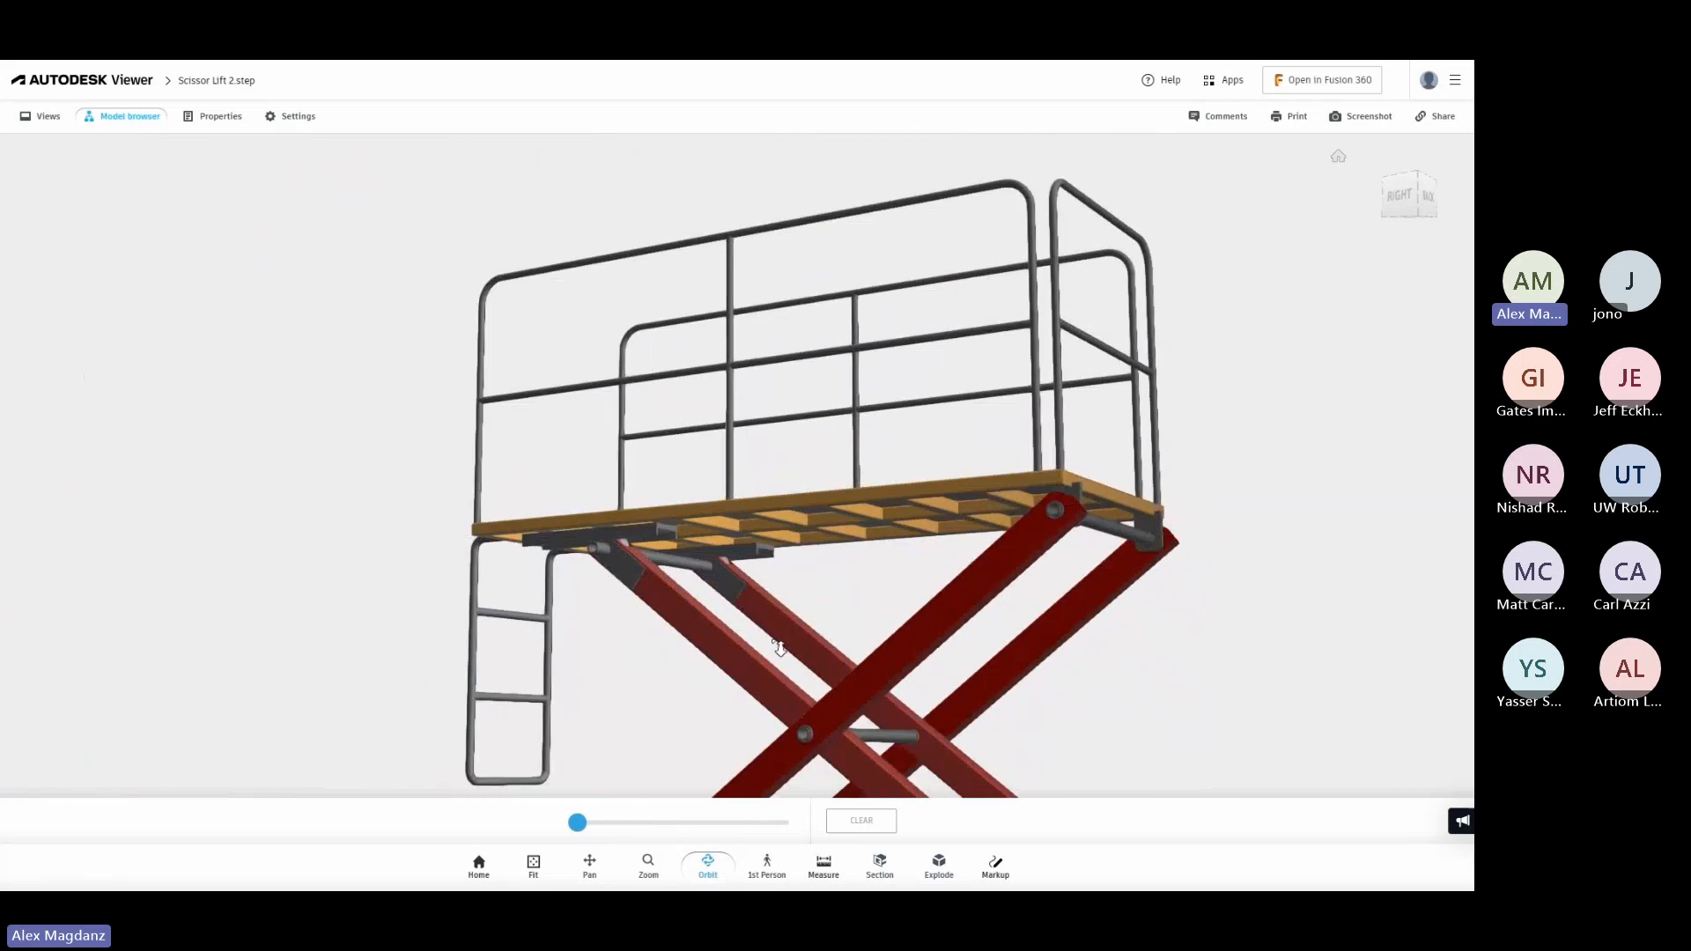
pyautogui.moveTo(780, 645); pyautogui.dragTo(1216, 652)
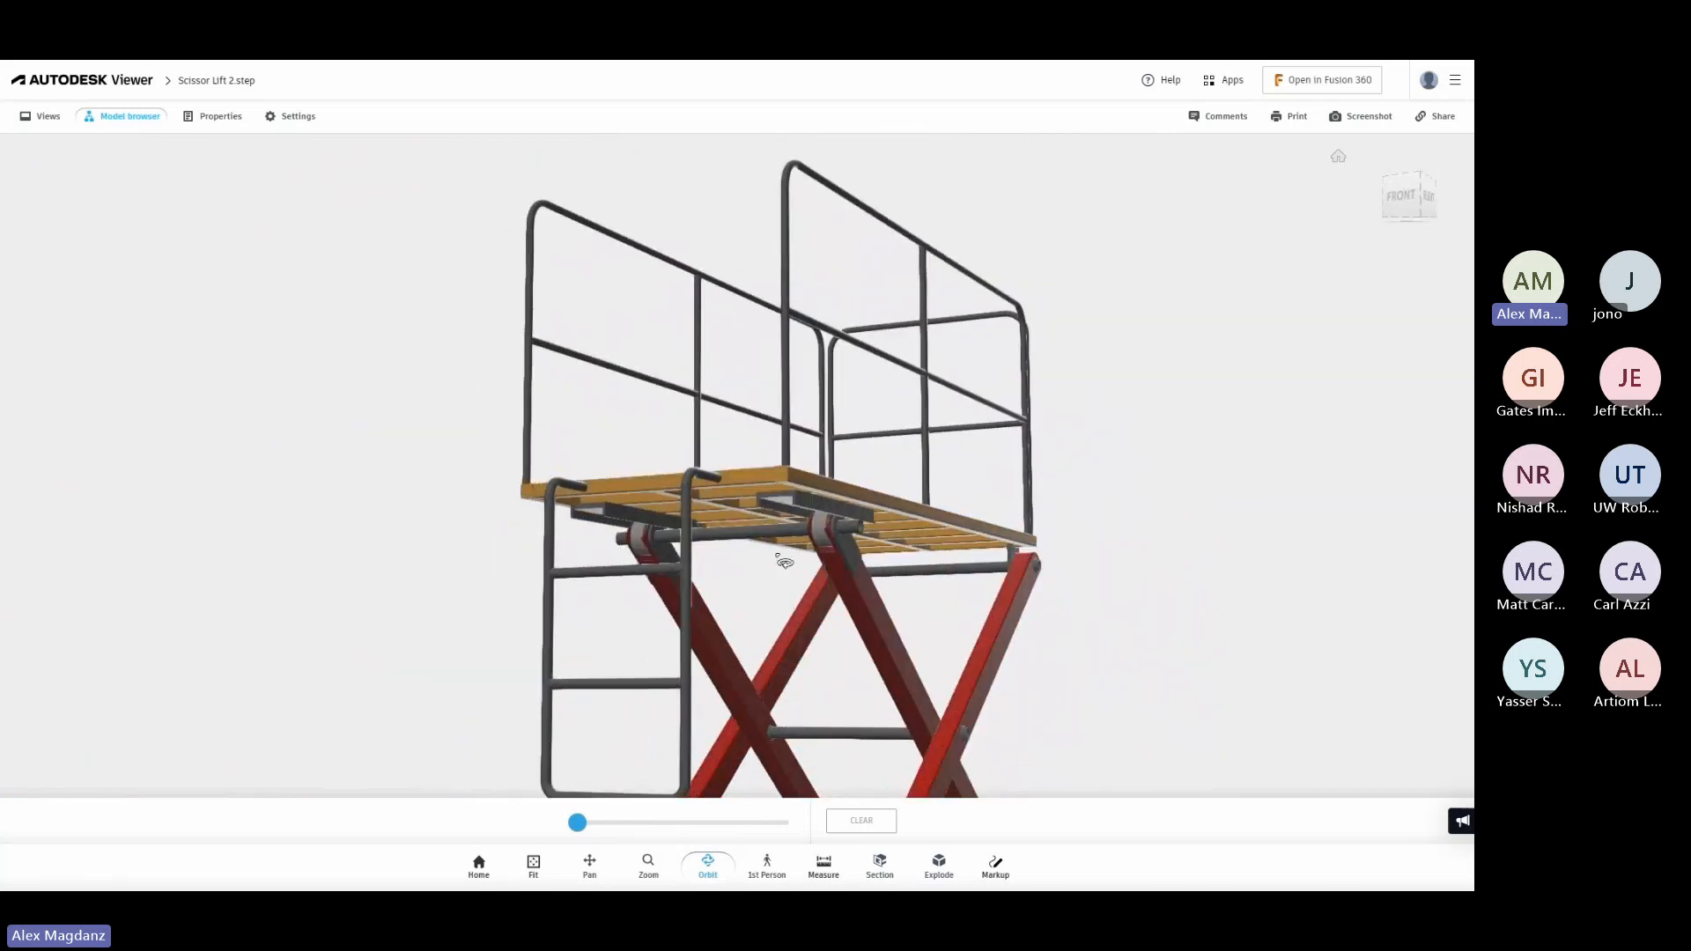
pyautogui.scroll(5, 747, 553)
pyautogui.scroll(8, 748, 553)
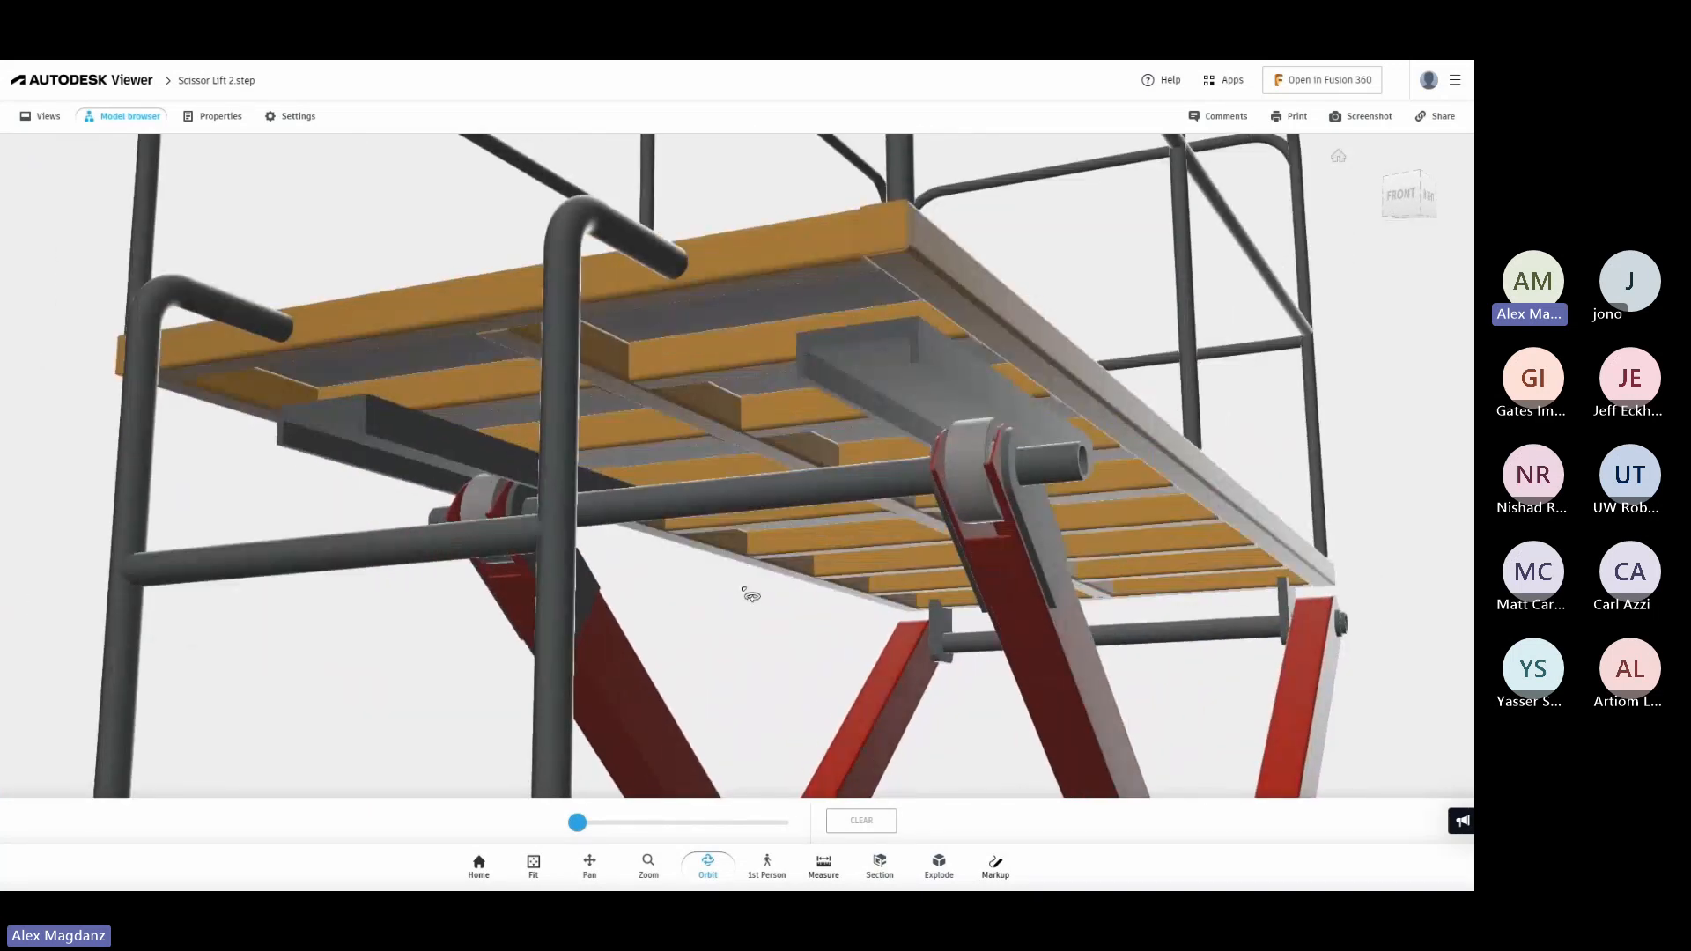
pyautogui.scroll(-10, 791, 607)
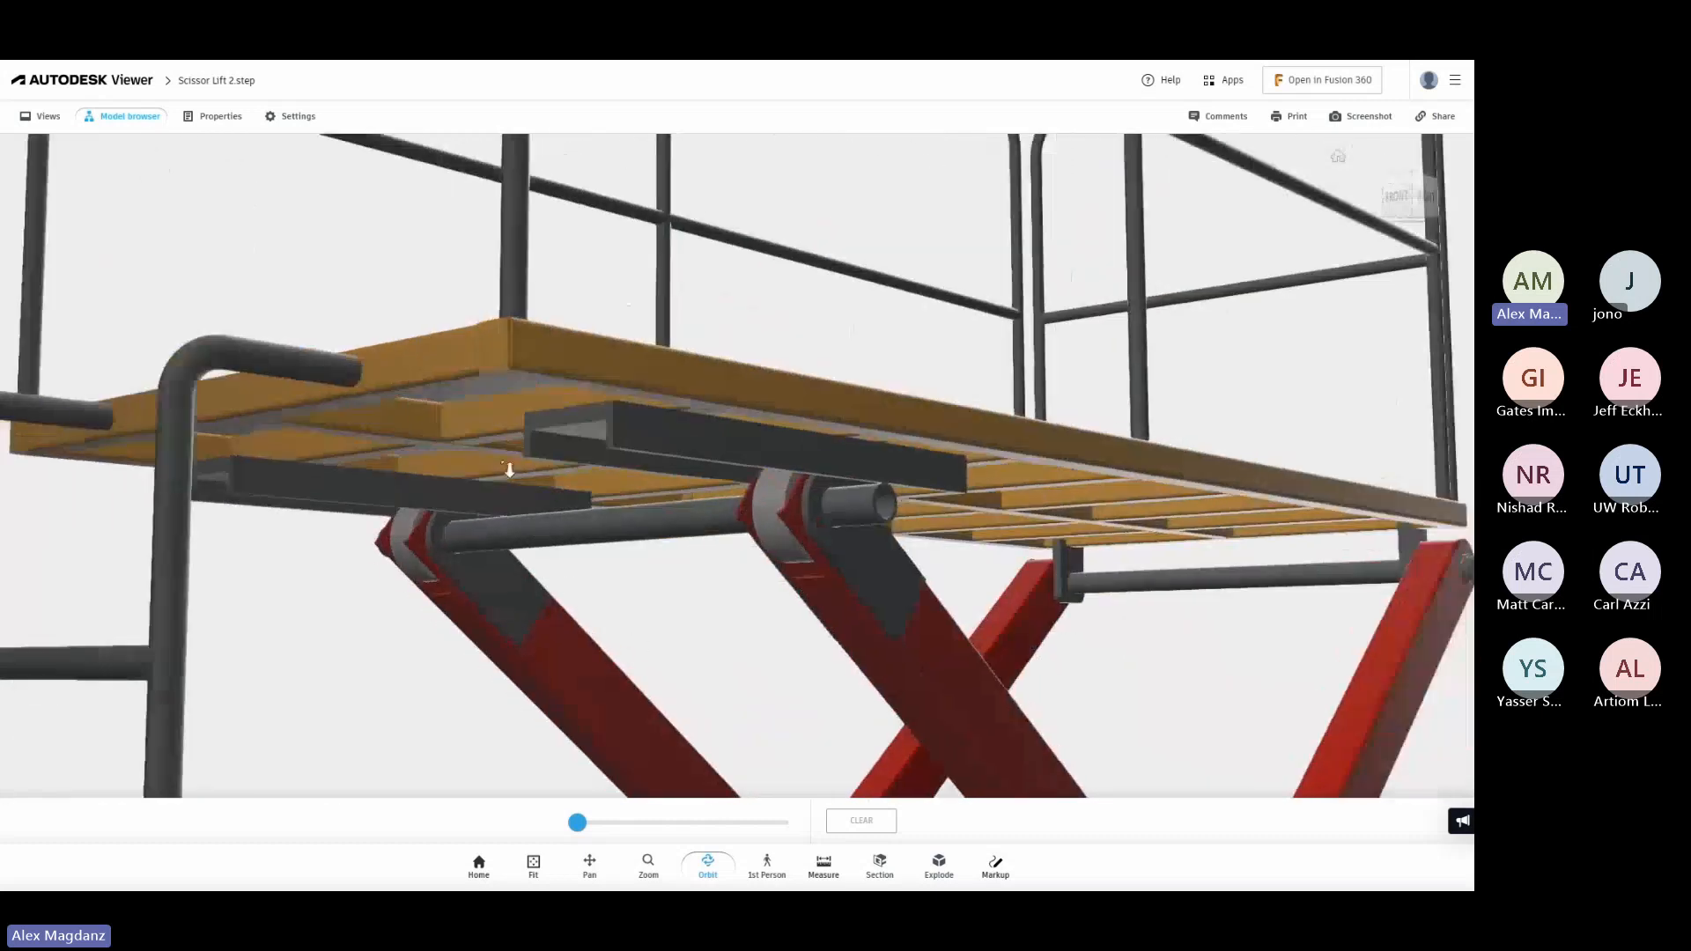
pyautogui.scroll(-5, 507, 407)
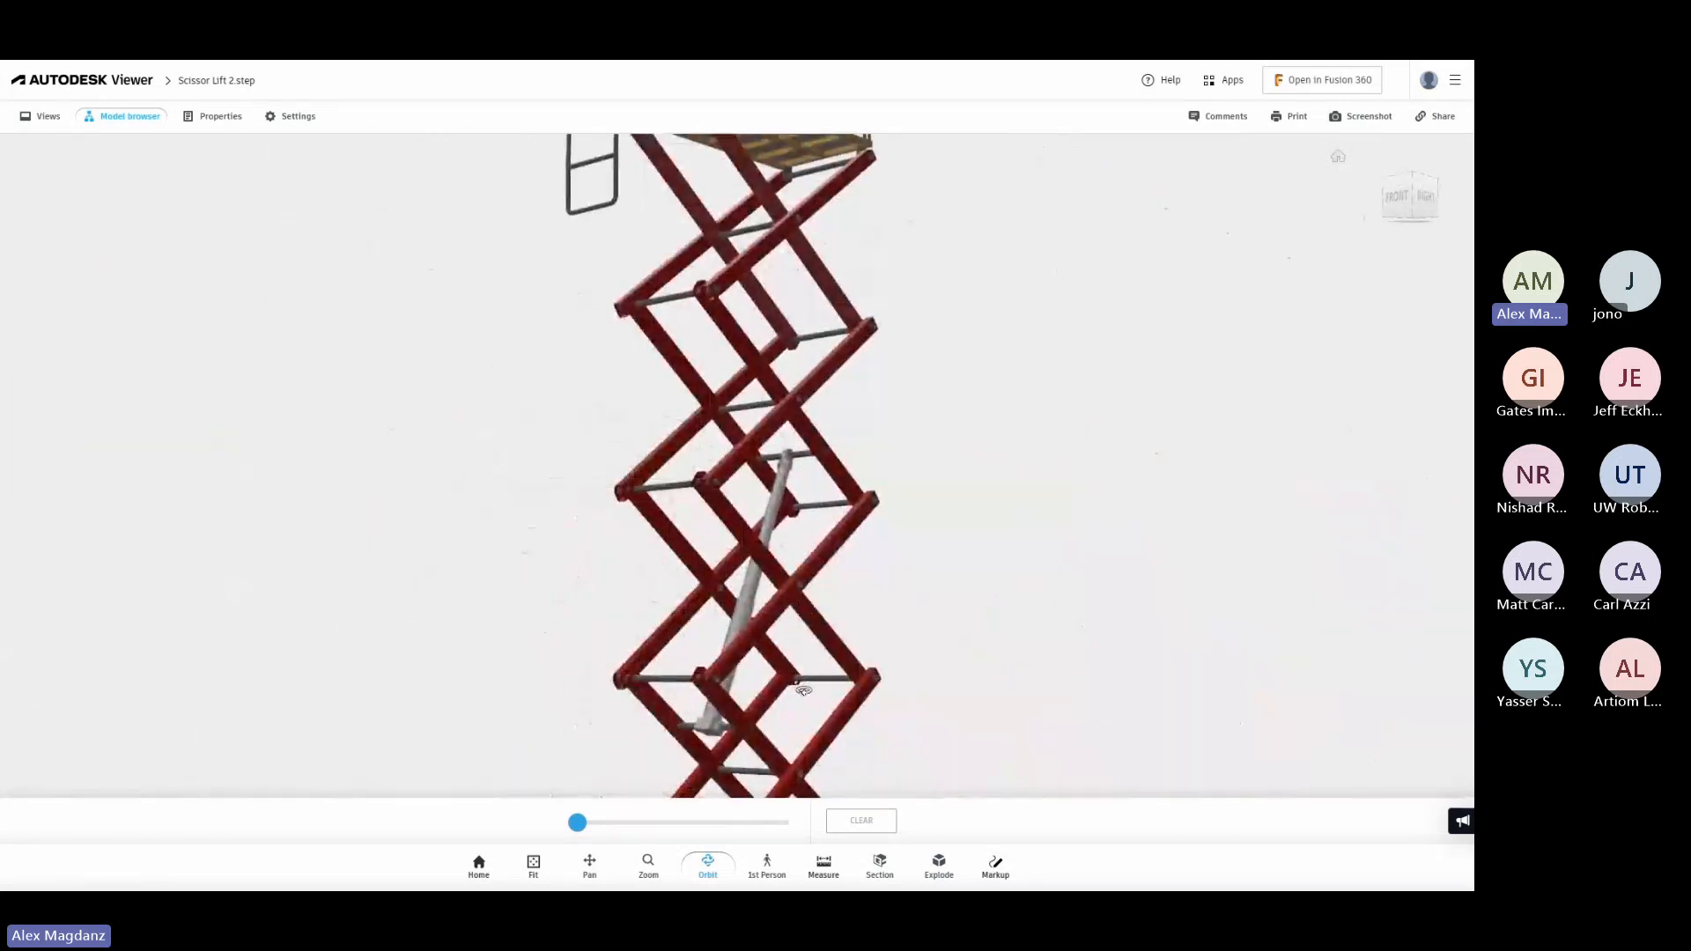
pyautogui.moveTo(804, 690); pyautogui.dragTo(704, 712)
pyautogui.scroll(-5, 941, 539)
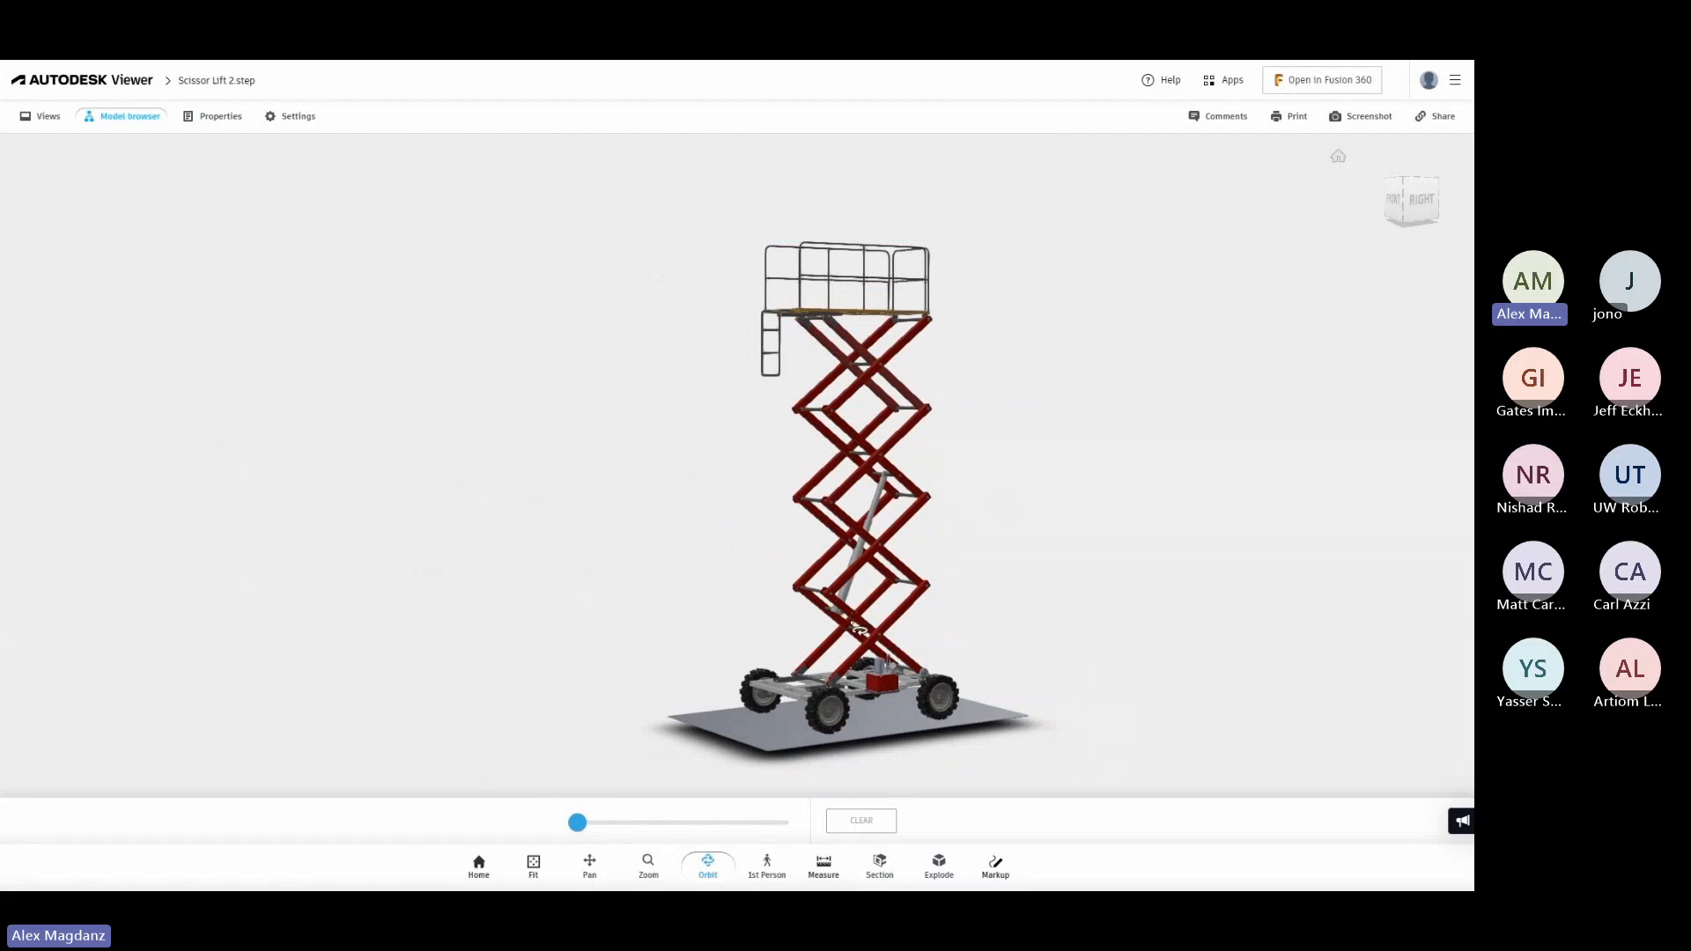
pyautogui.moveTo(689, 649); pyautogui.dragTo(750, 656)
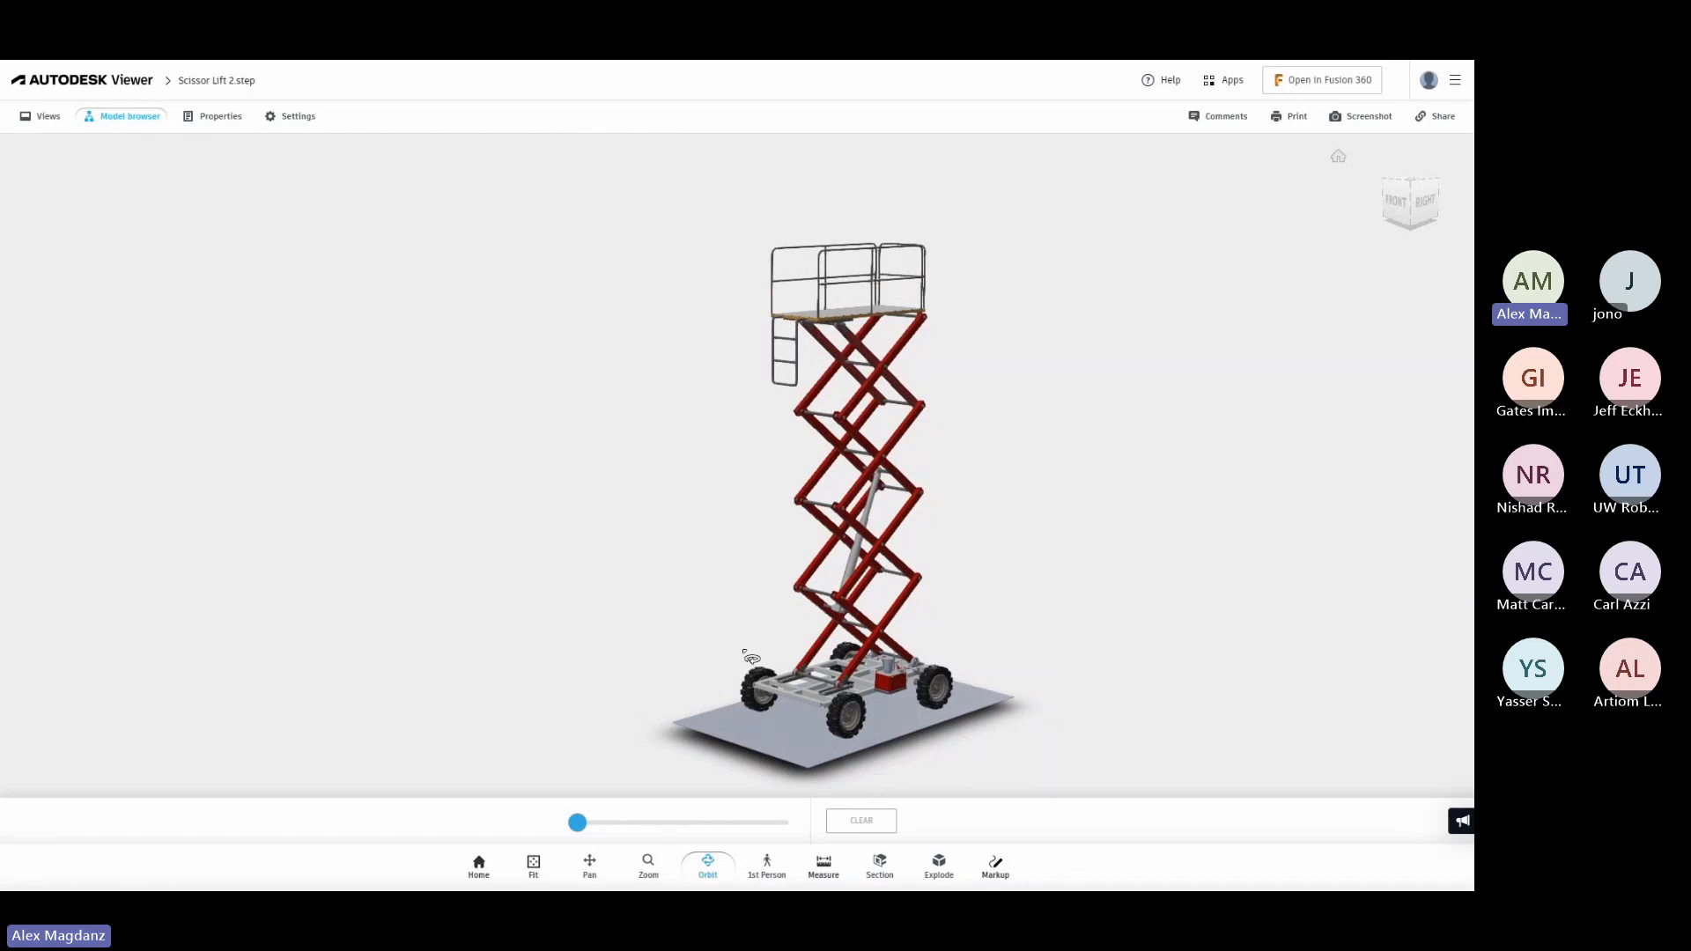
# Switch to SimulationX and look through the available component libraries.
pyautogui.moveTo(705, 61)
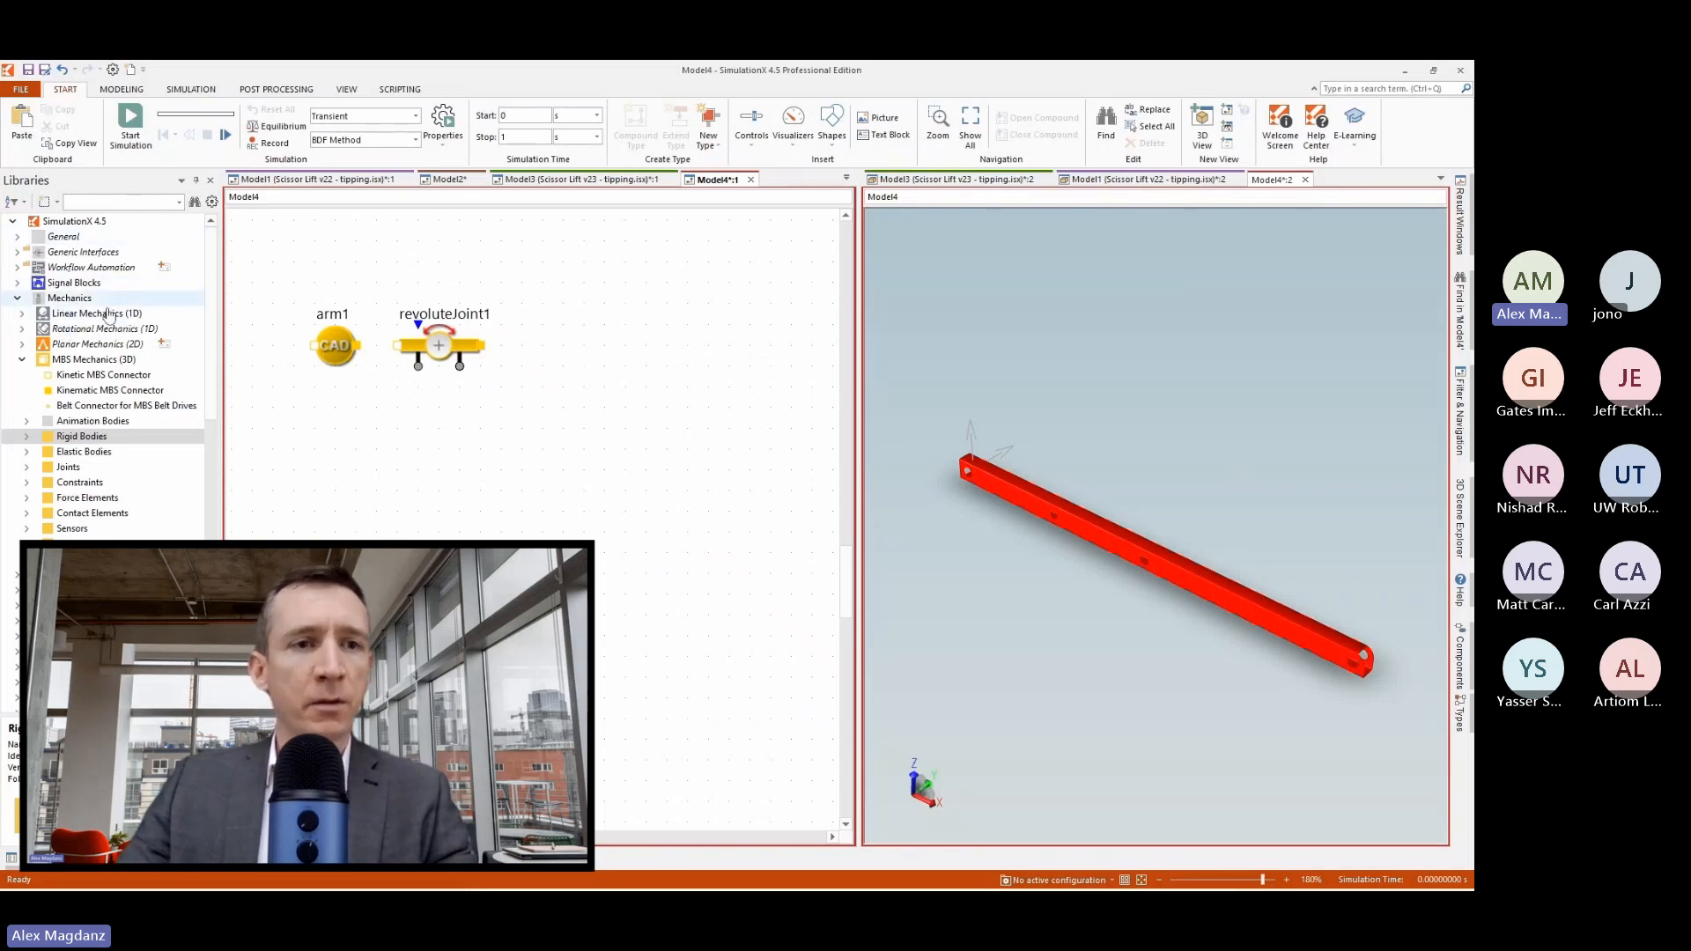
pyautogui.scroll(-3, 110, 409)
pyautogui.scroll(-10, 109, 416)
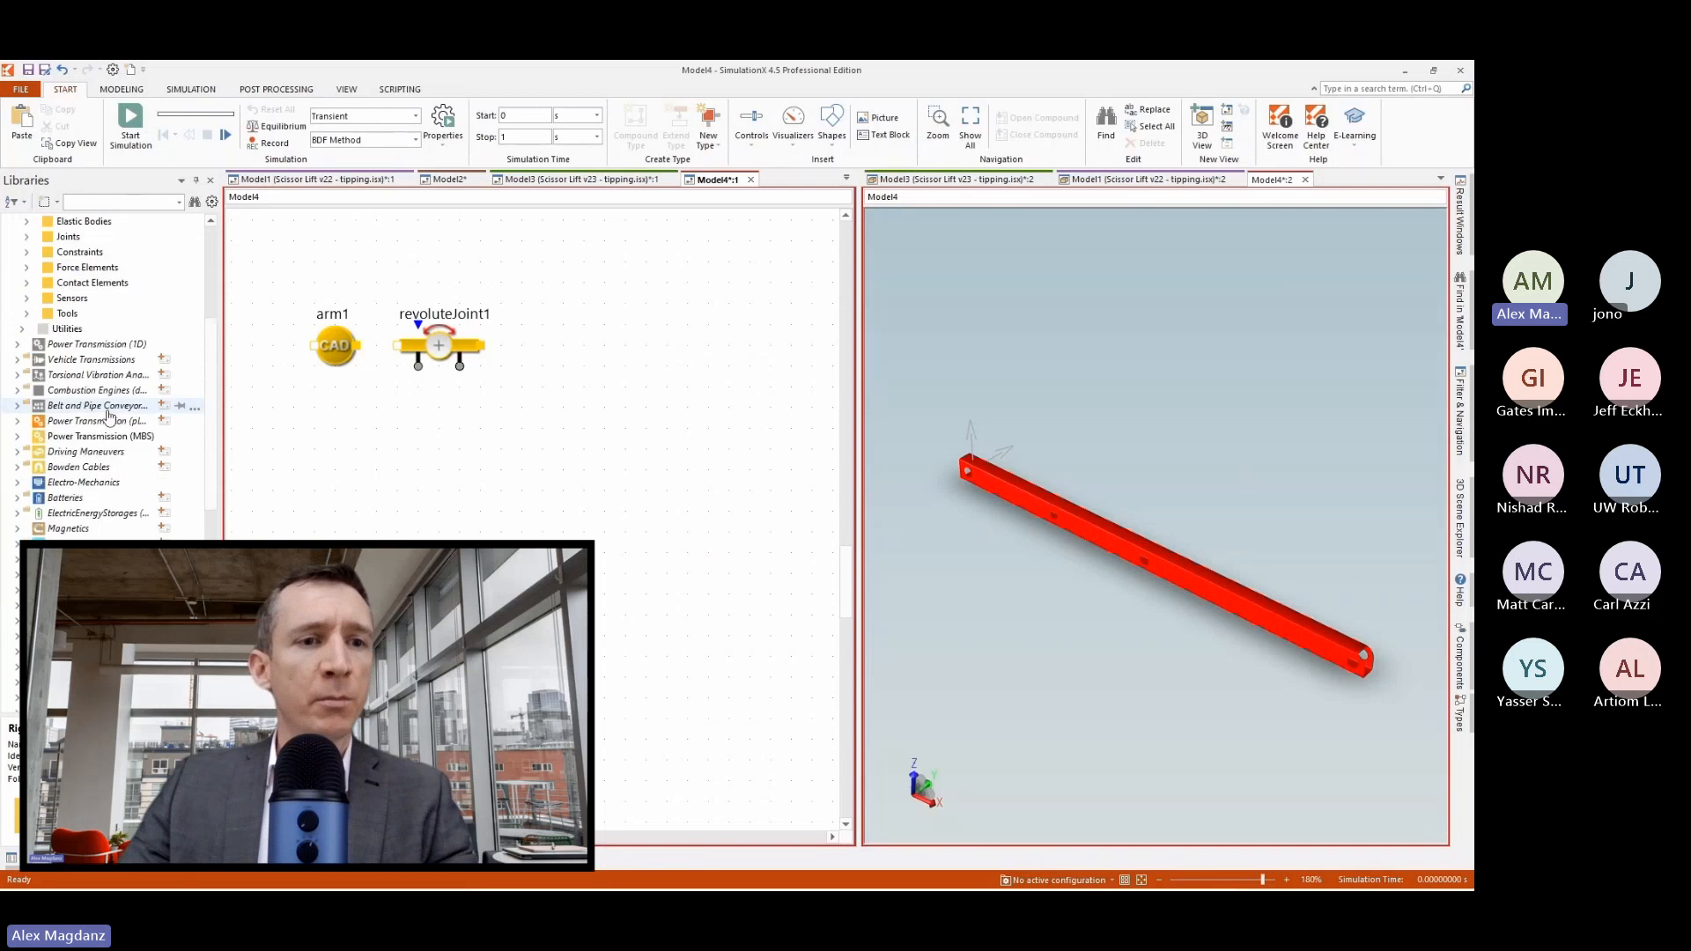
pyautogui.scroll(14, 109, 416)
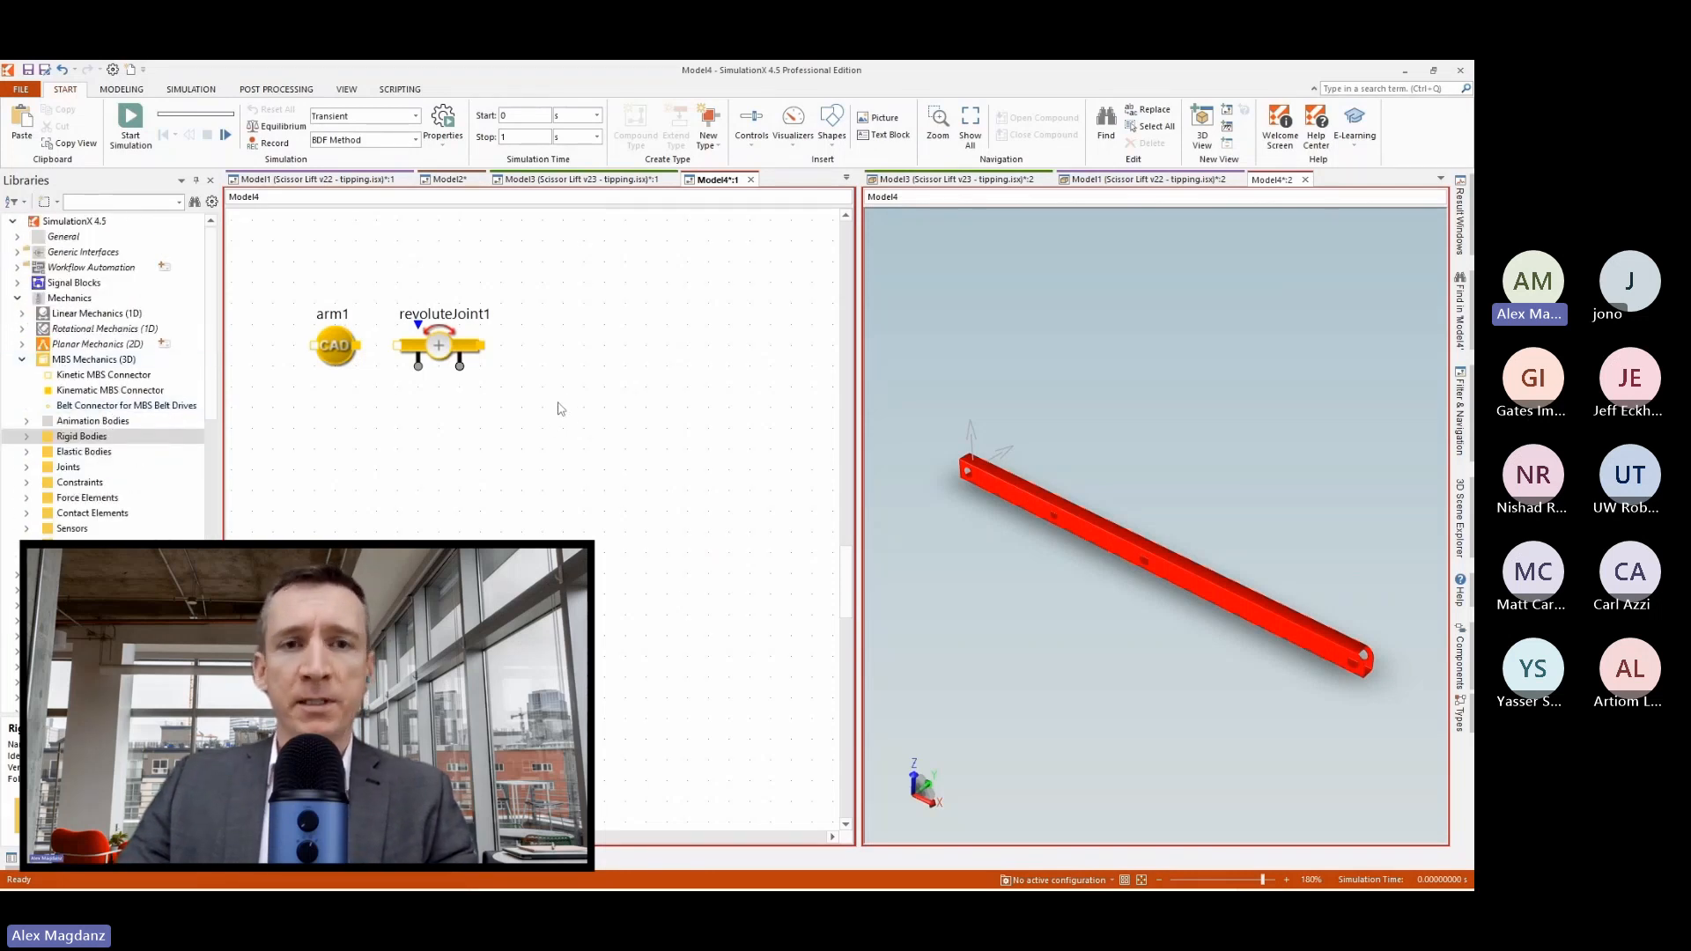
# Connect revoluteJoint1 to arm1 in the Model4 diagram.
pyautogui.click(340, 358)
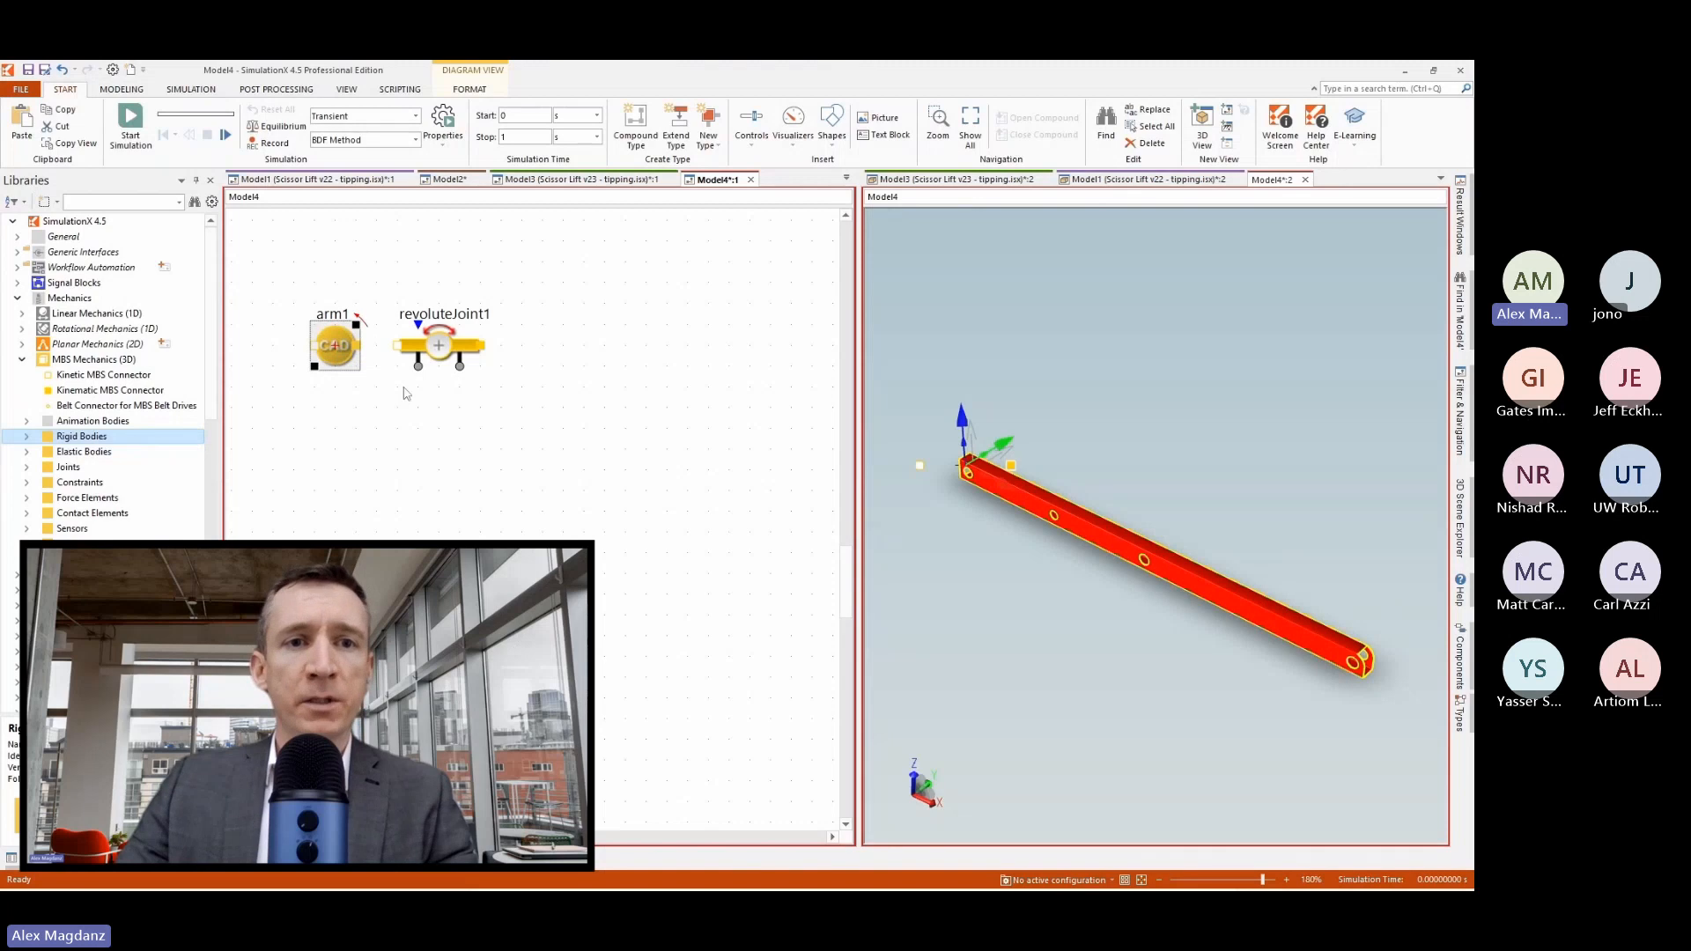
pyautogui.click(431, 354)
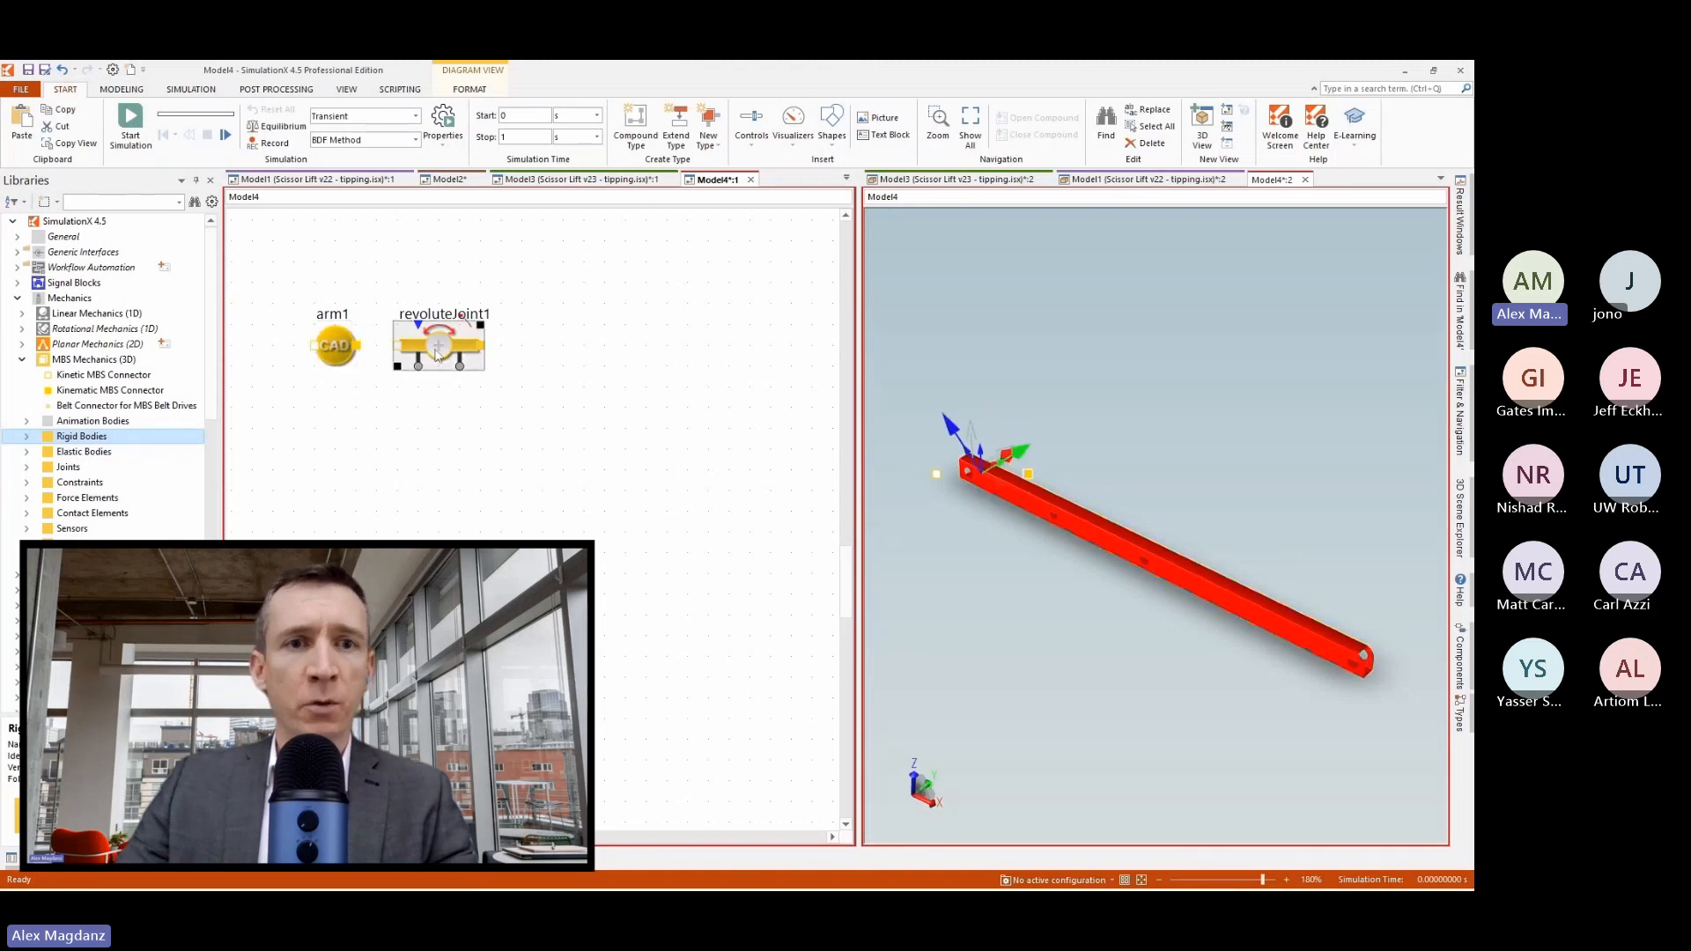
pyautogui.click(438, 435)
pyautogui.moveTo(394, 347); pyautogui.dragTo(360, 352)
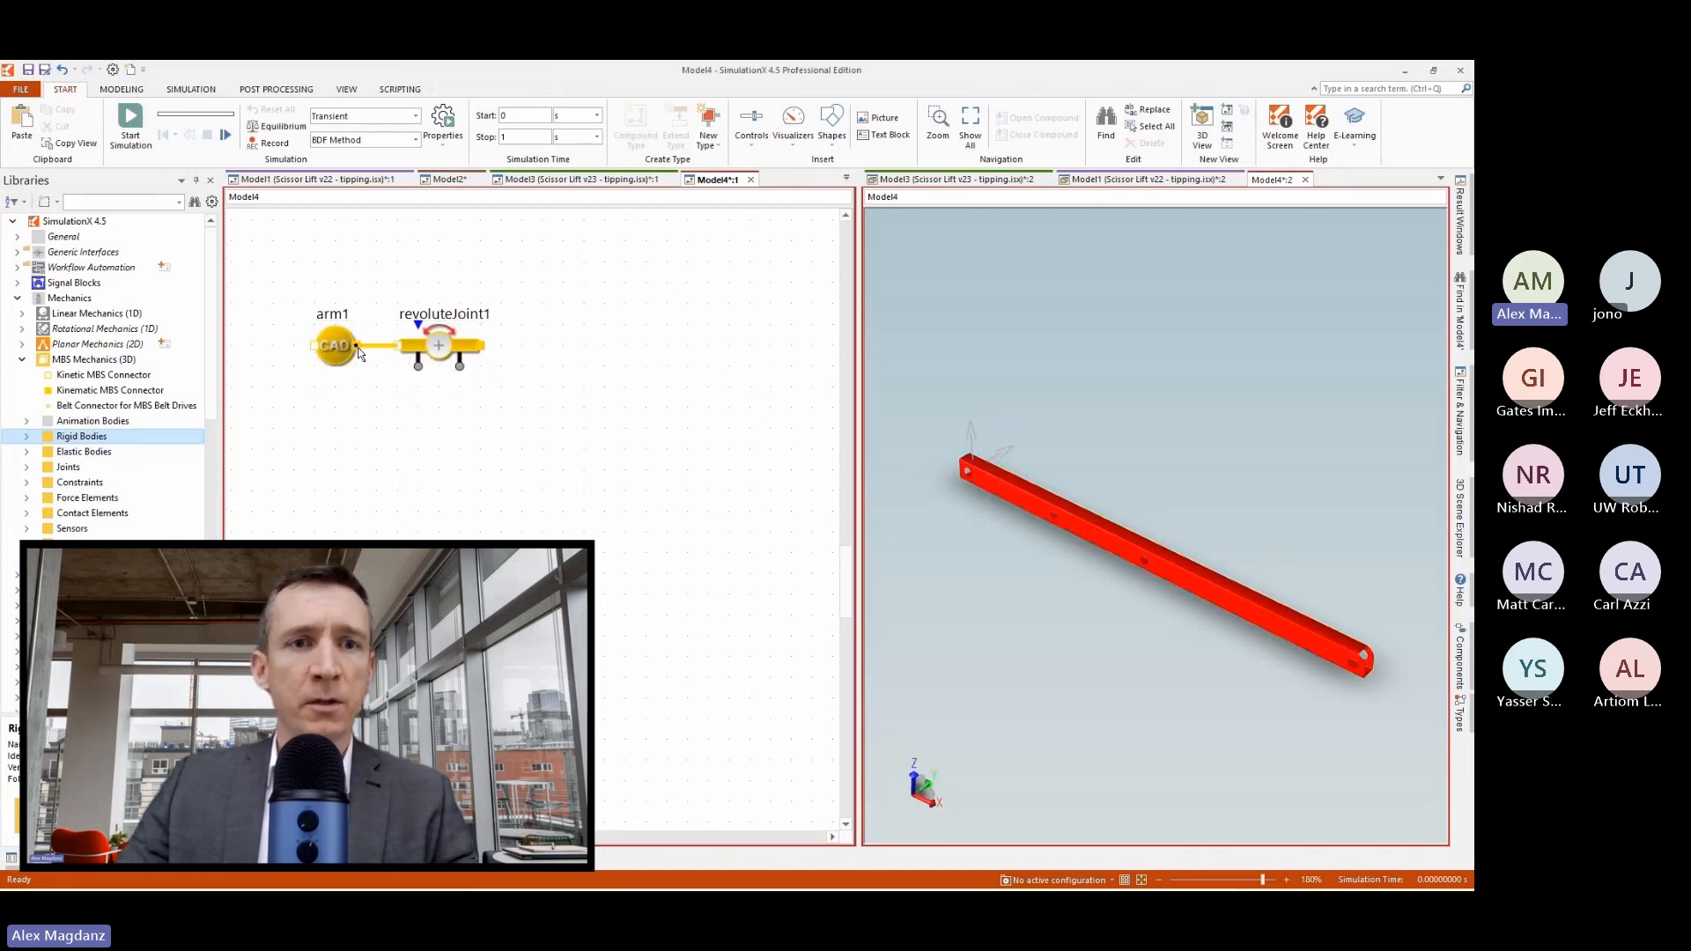
# Duplicate the arm1 CAD body and attach the copy to the free end of revoluteJoint1.
pyautogui.click(341, 360)
pyautogui.hotkey('ctrl', 'c')
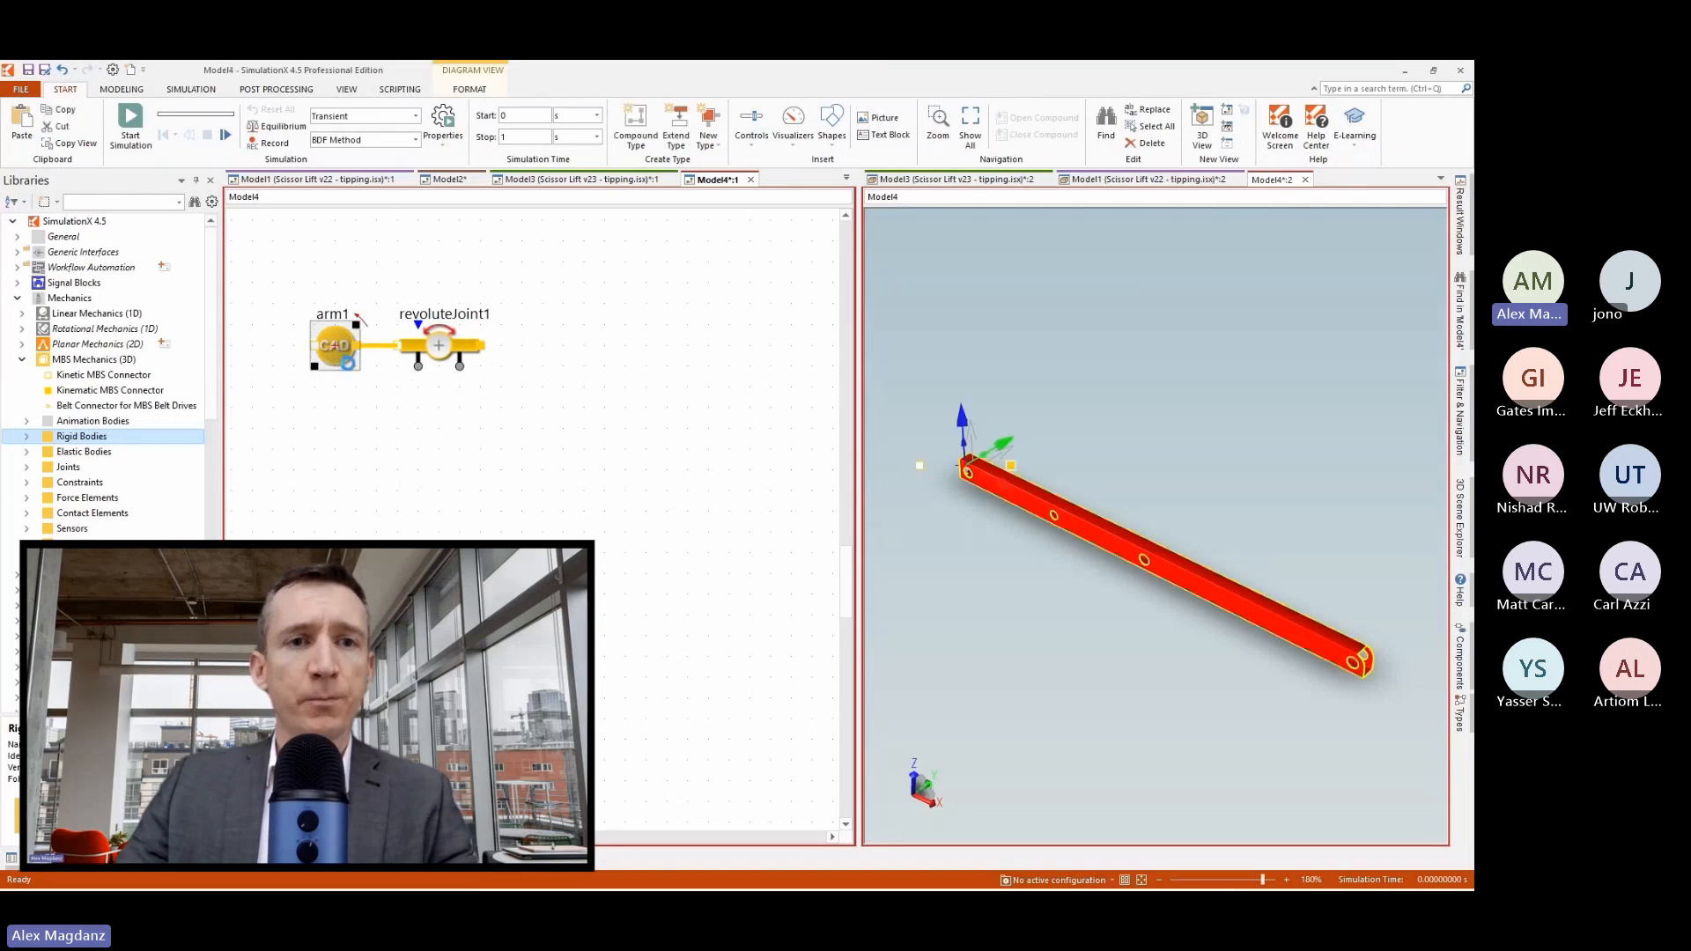
pyautogui.hotkey('ctrl', 'v')
pyautogui.moveTo(366, 387); pyautogui.dragTo(551, 365)
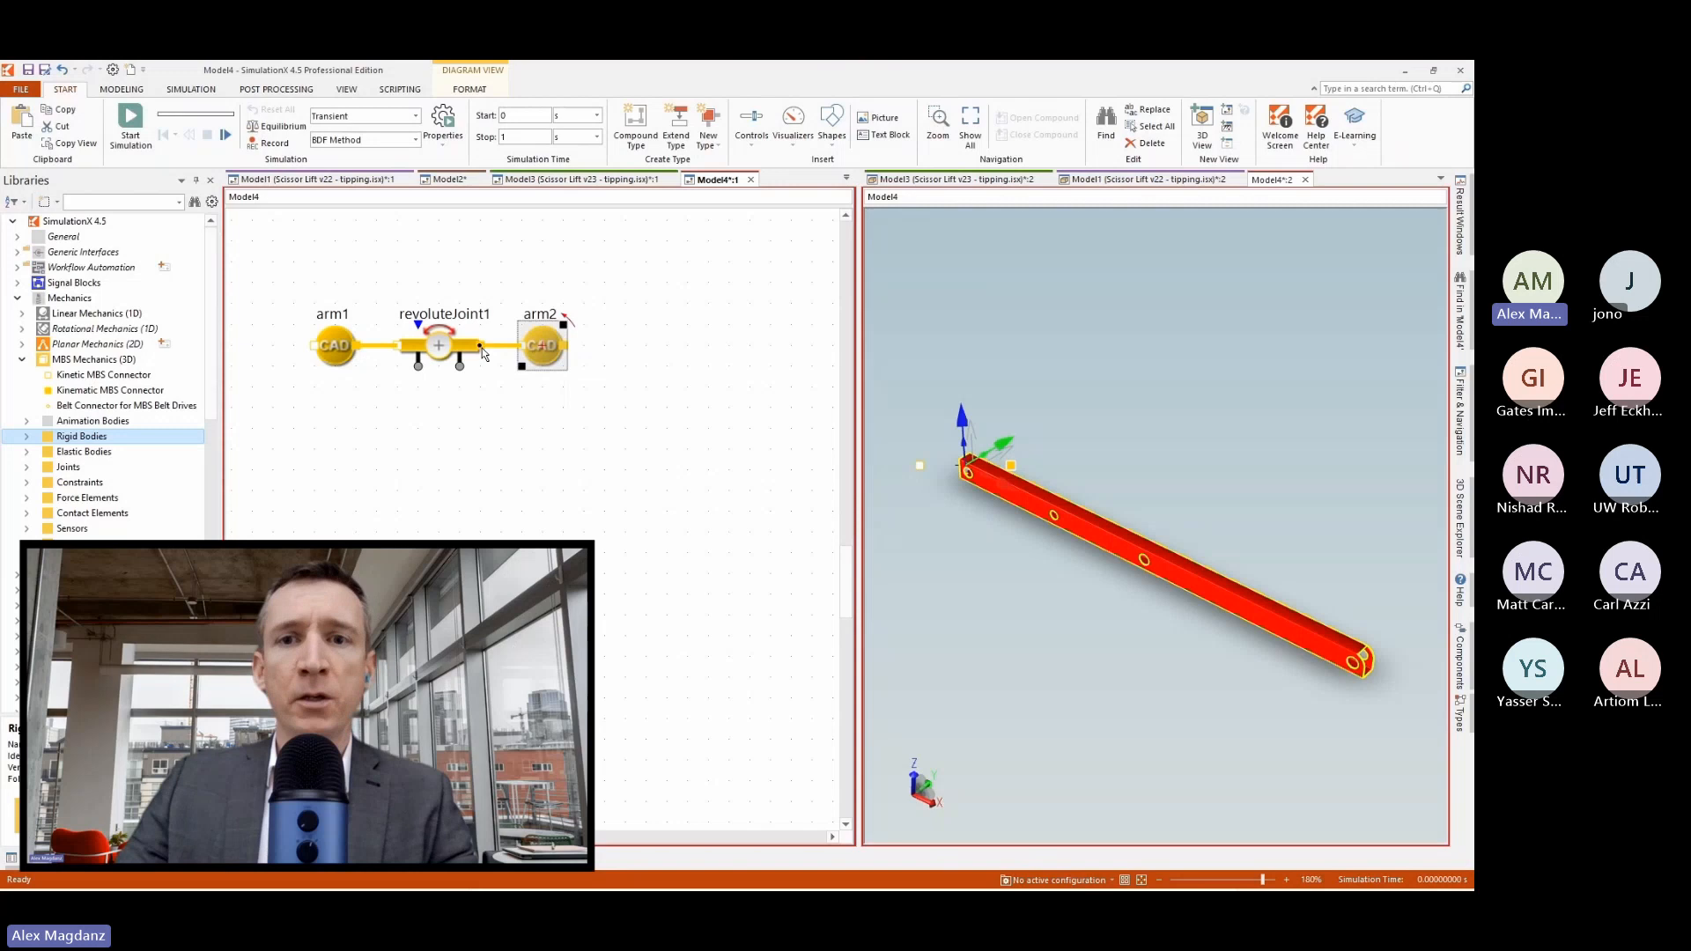
pyautogui.click(573, 384)
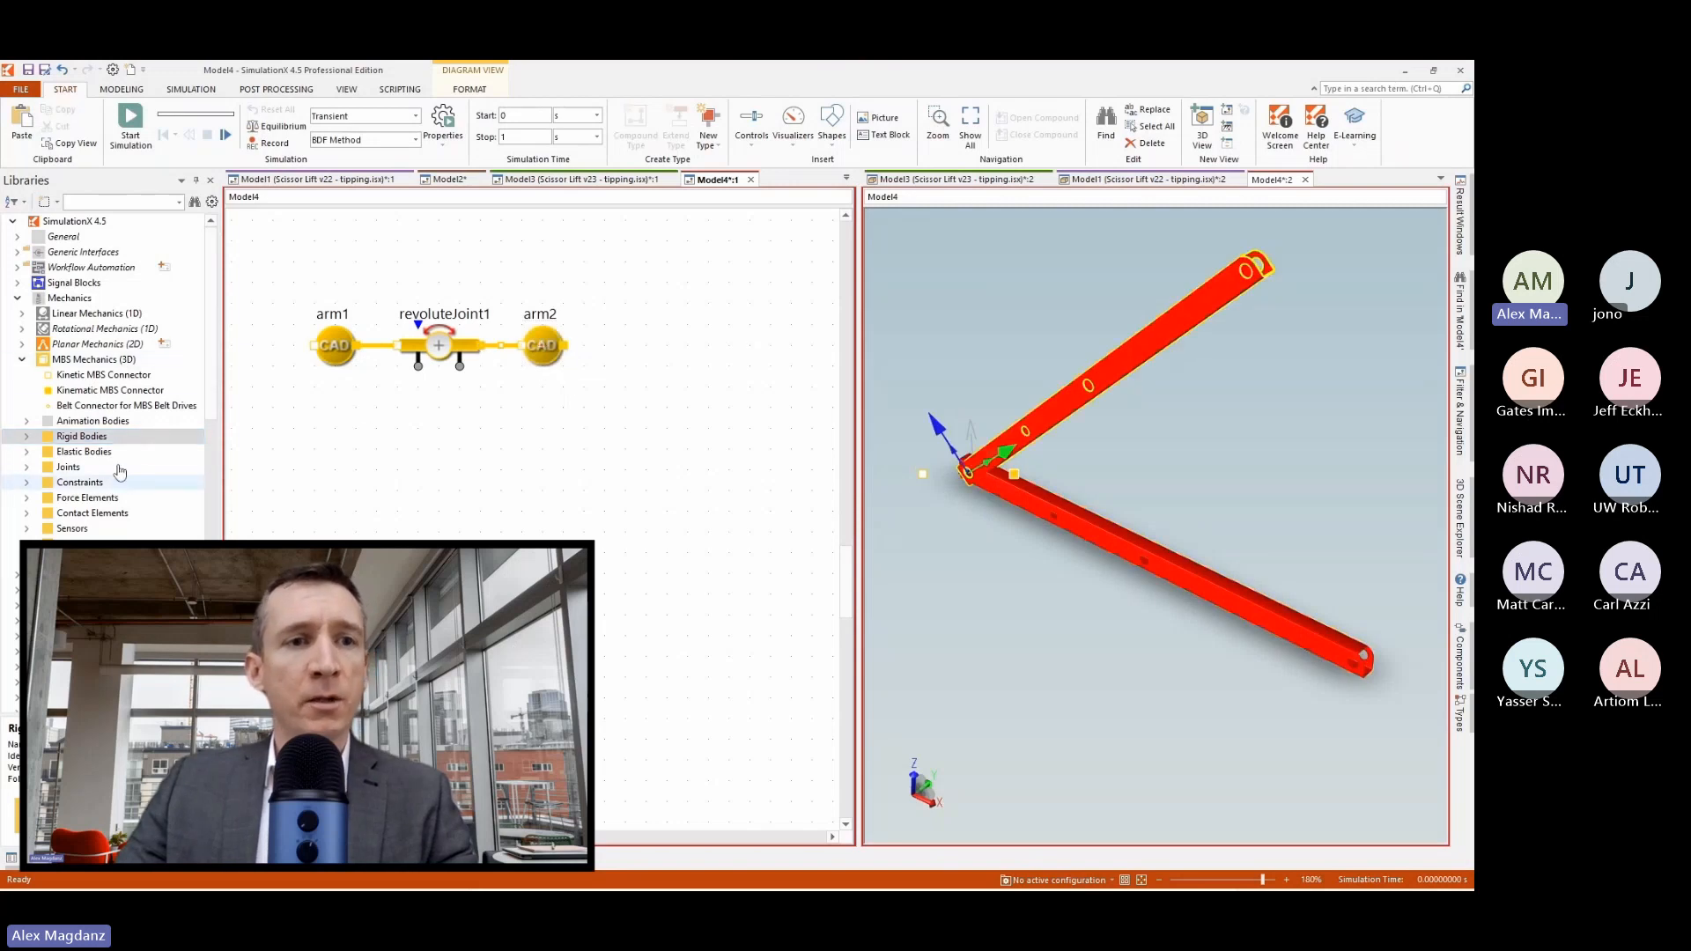
# Look at the rigid body elements available in the MBS Mechanics (3D) library.
pyautogui.click(27, 436)
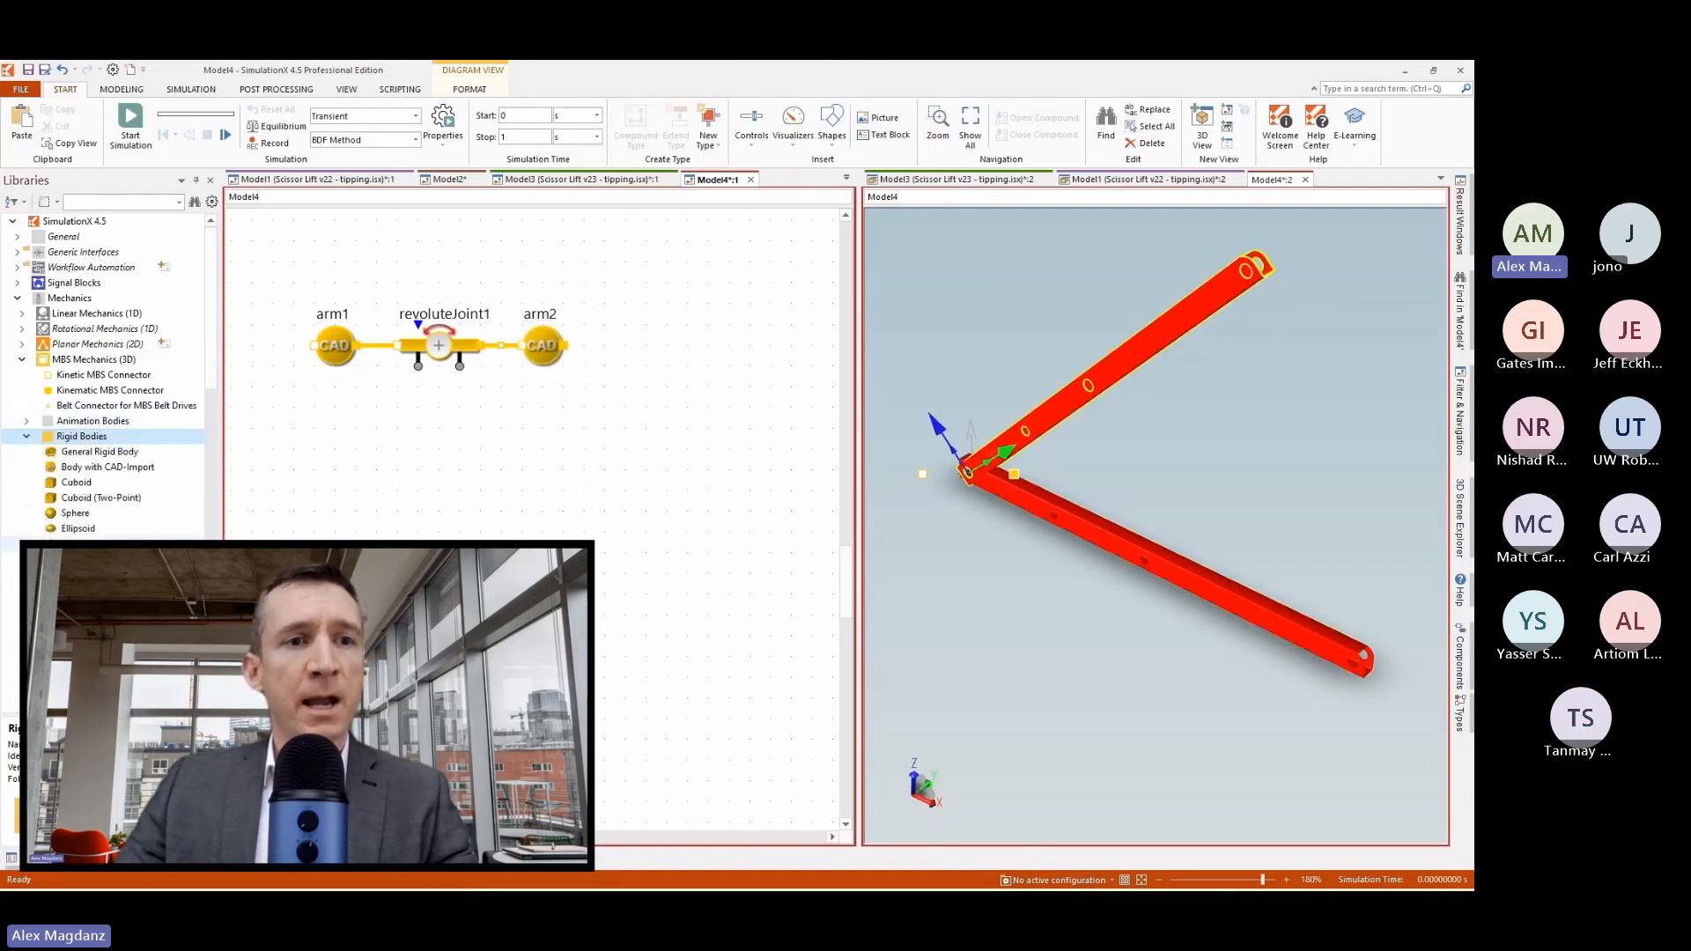
pyautogui.click(27, 436)
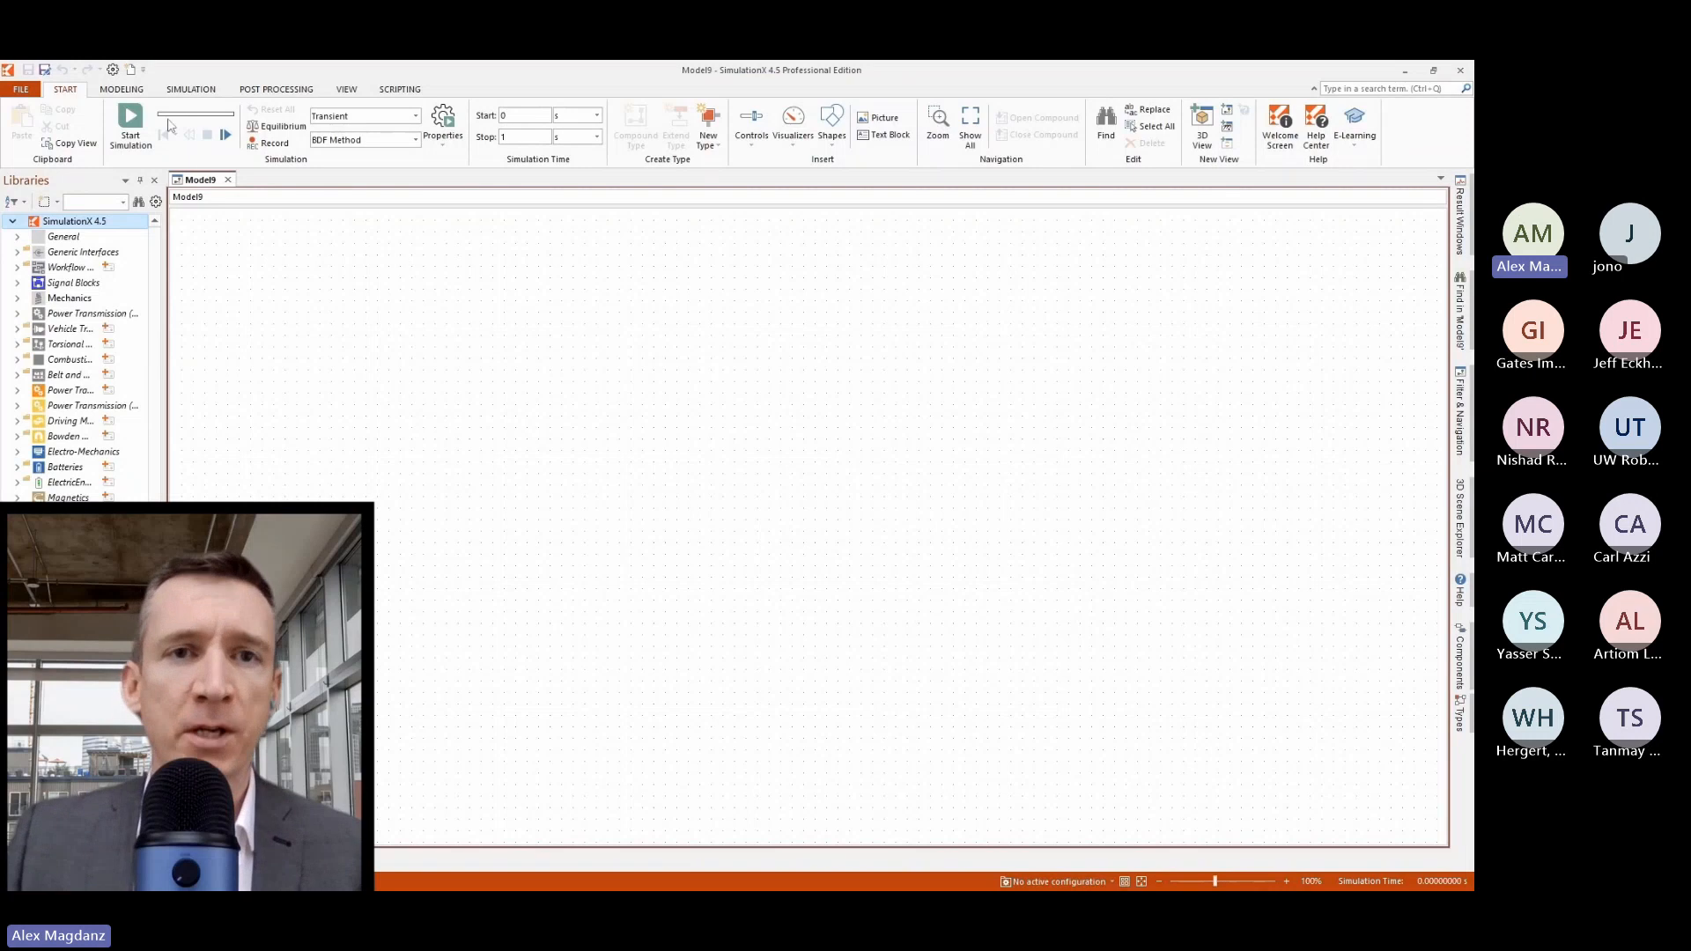
# Load Scissor Lift 2.step into the CAD assembly import and collapse the element tree to the top-level subassemblies.
pyautogui.click(121, 89)
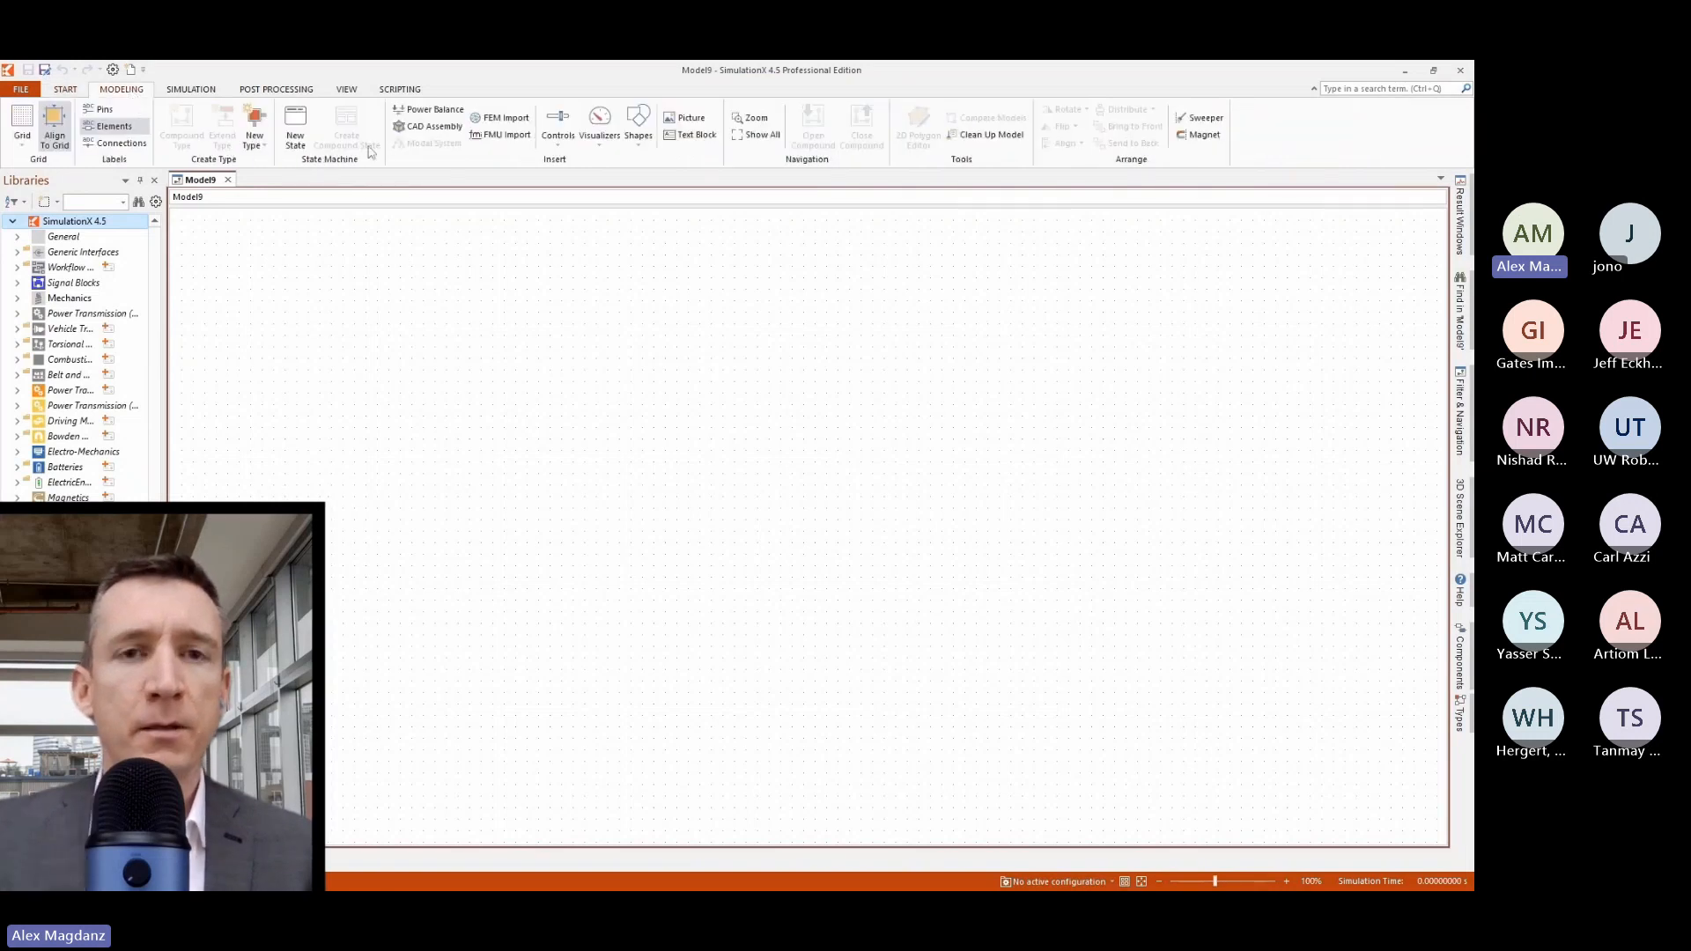
pyautogui.click(431, 130)
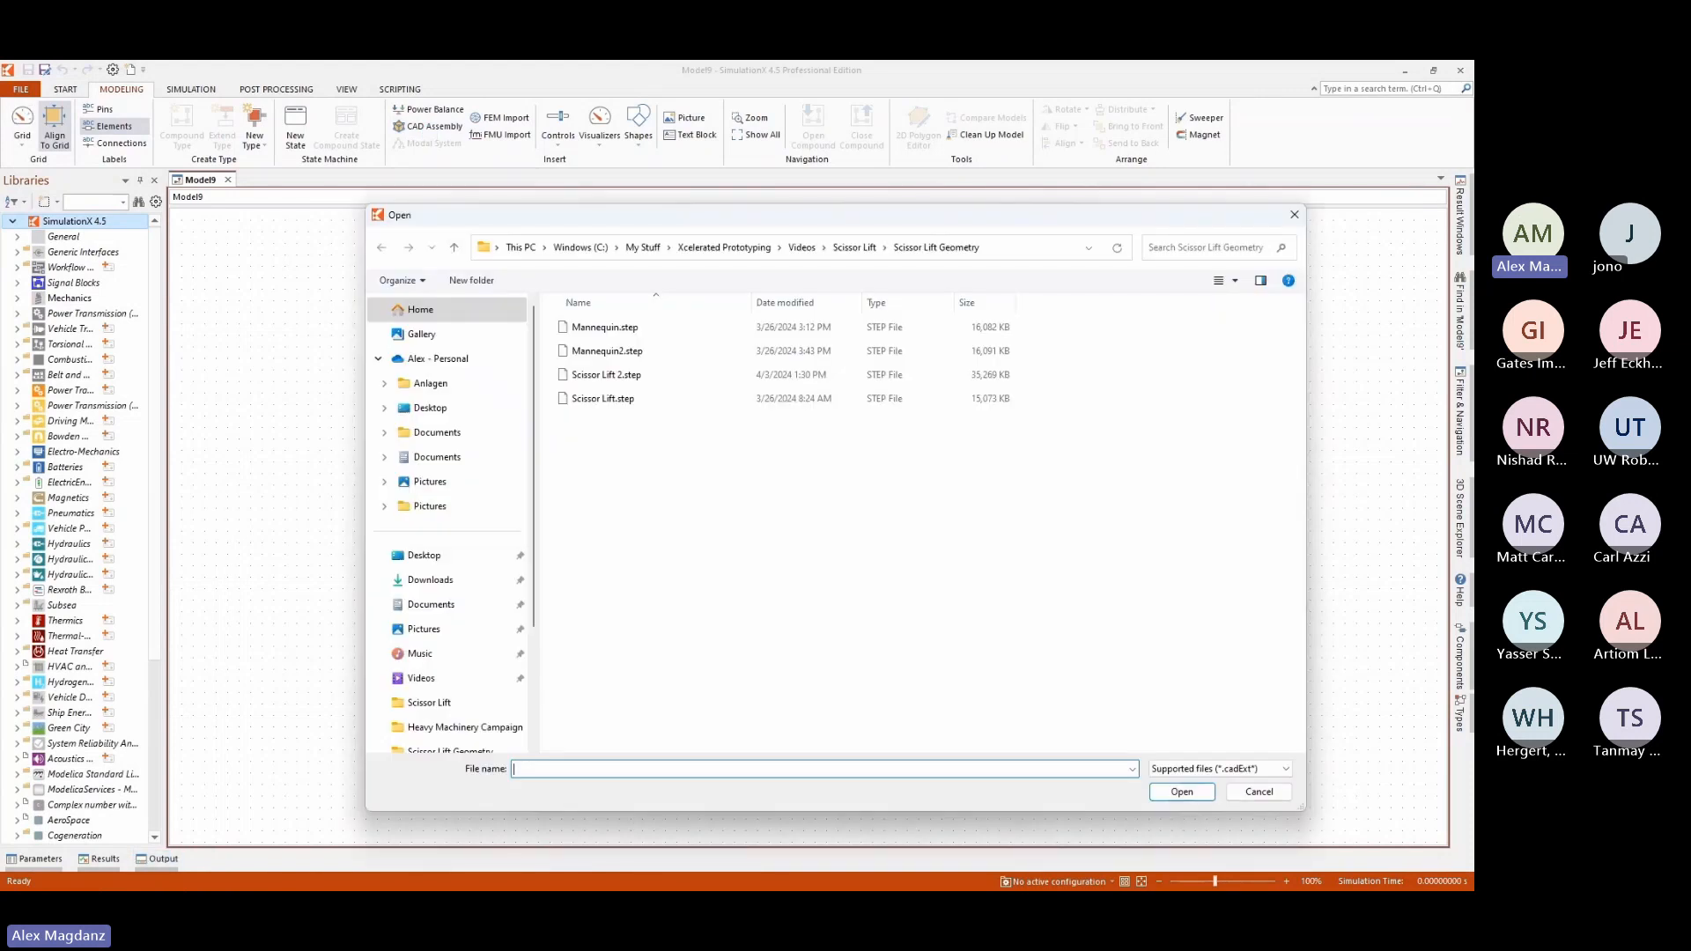
pyautogui.click(599, 375)
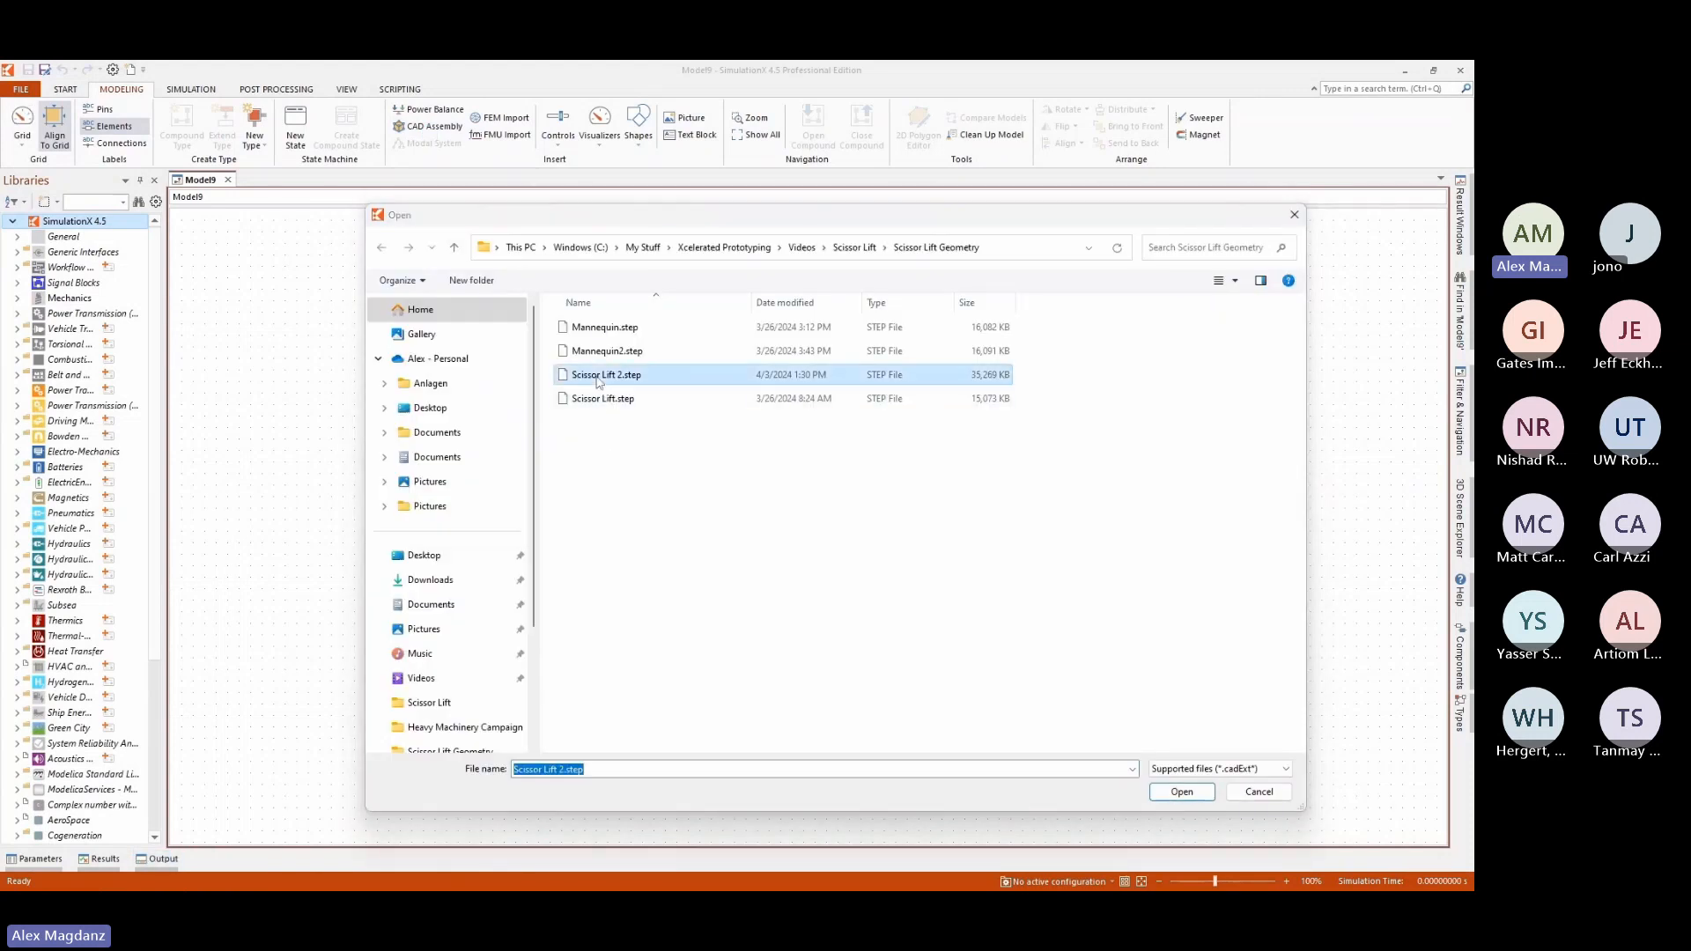
pyautogui.click(1182, 792)
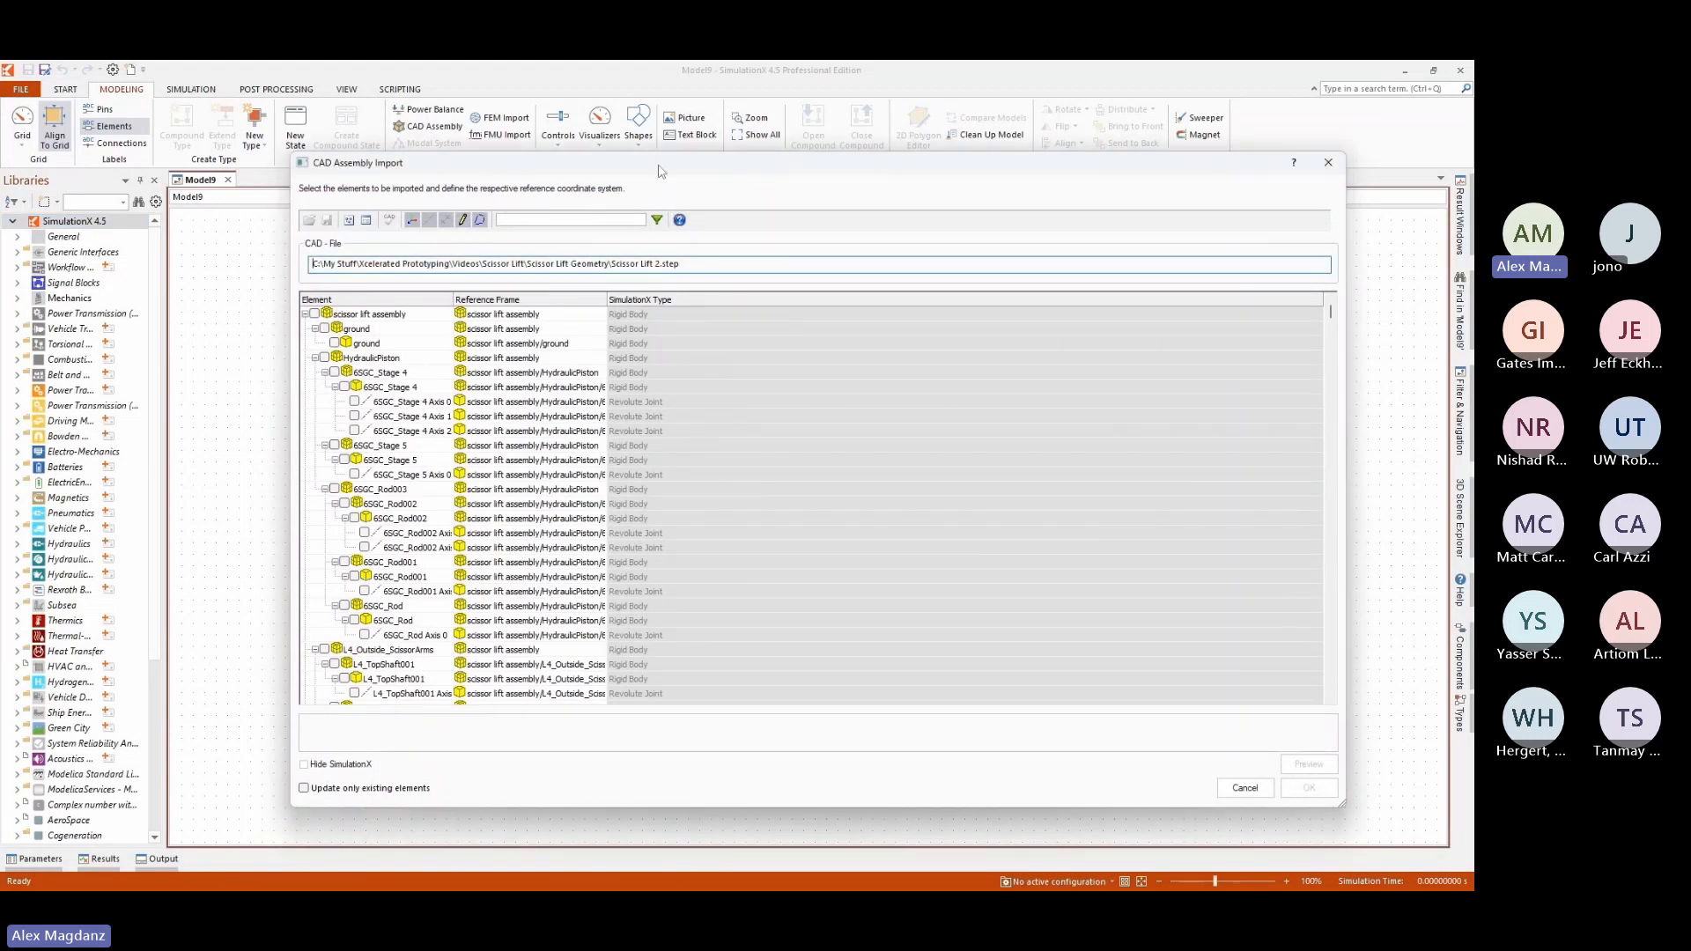
pyautogui.click(369, 317)
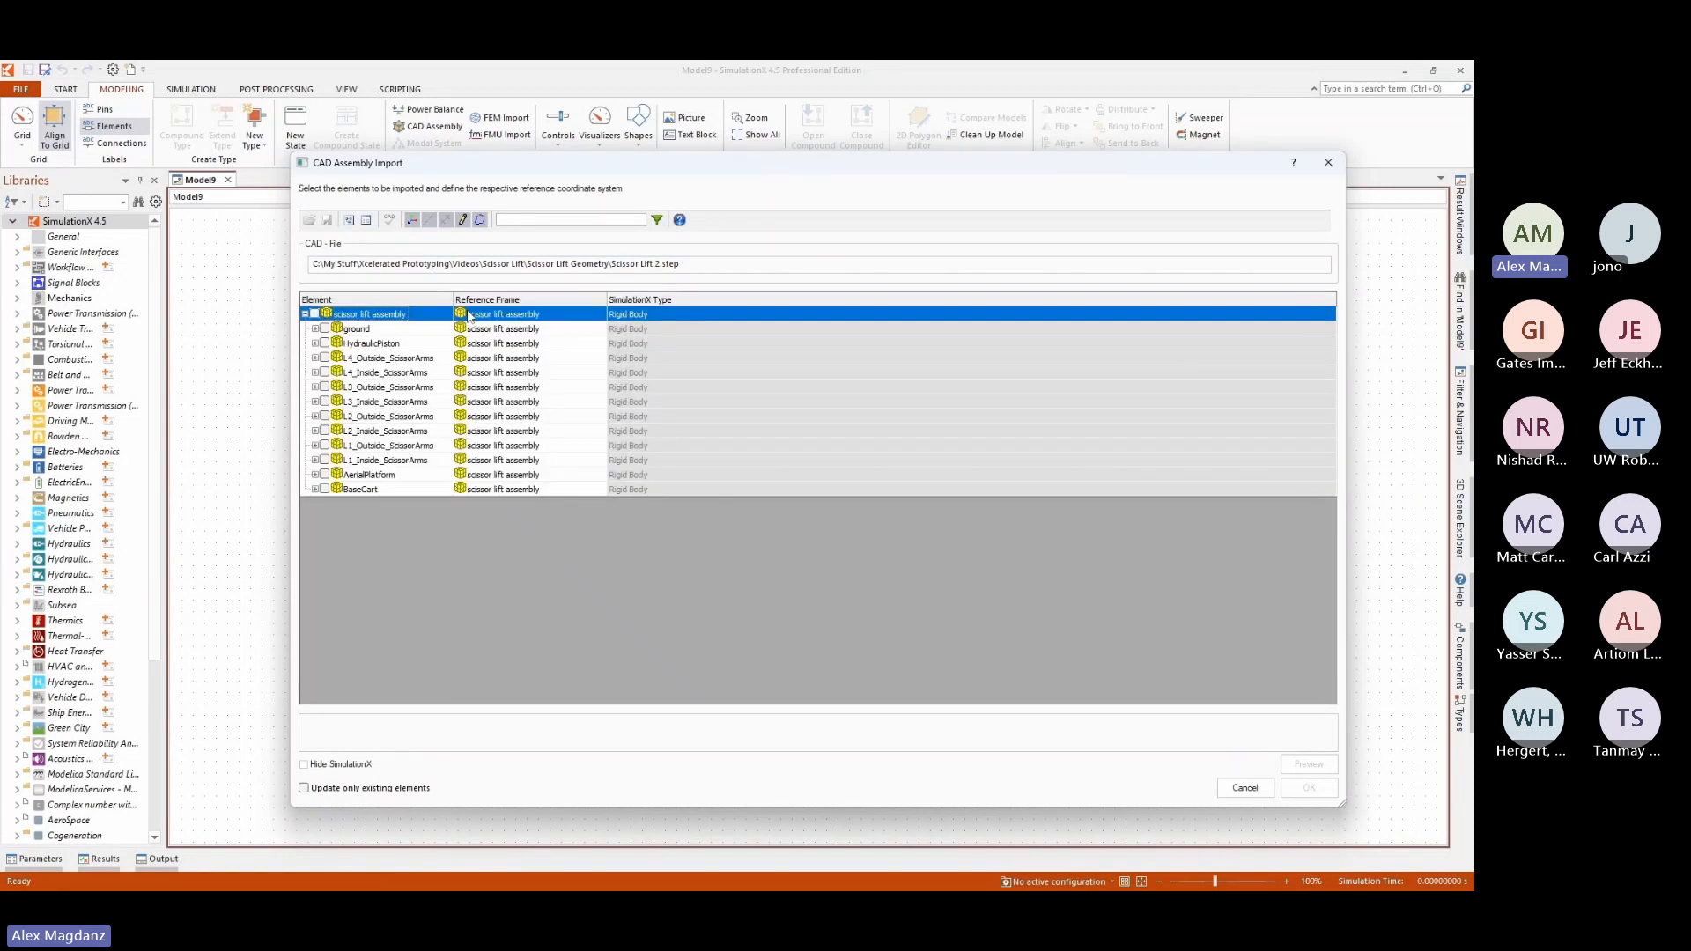
# Widen the Element and Reference Frame columns and look at the parts inside L1_Inside_ScissorArms.
pyautogui.moveTo(451, 302); pyautogui.dragTo(595, 302)
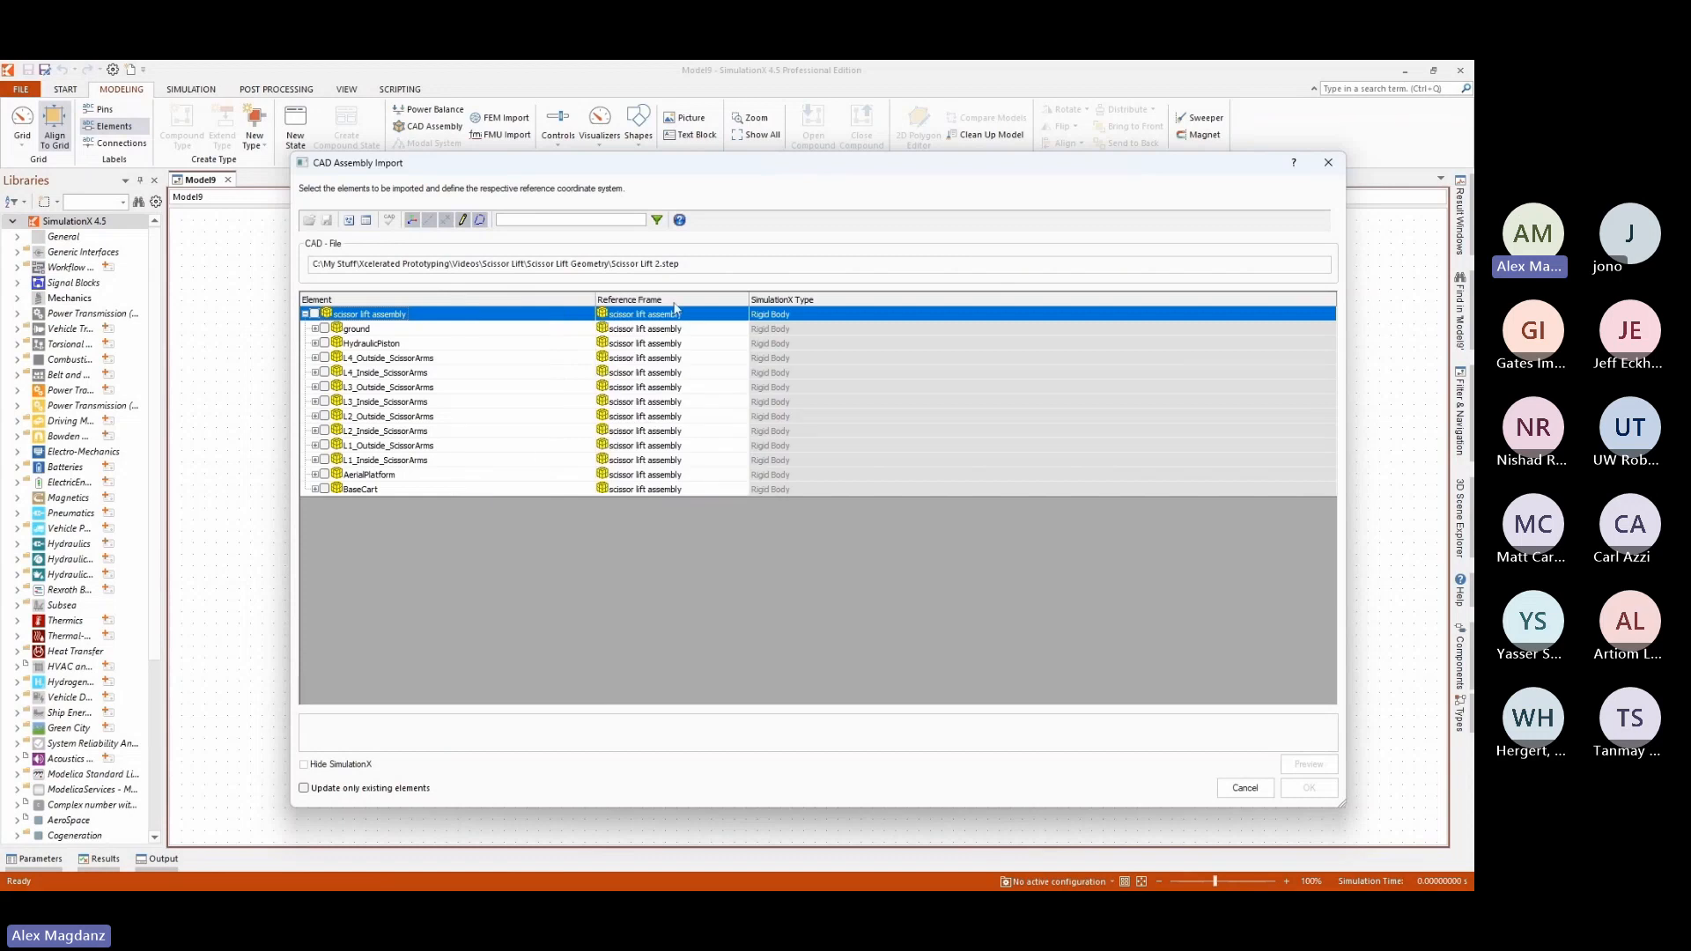
pyautogui.moveTo(753, 304); pyautogui.dragTo(975, 300)
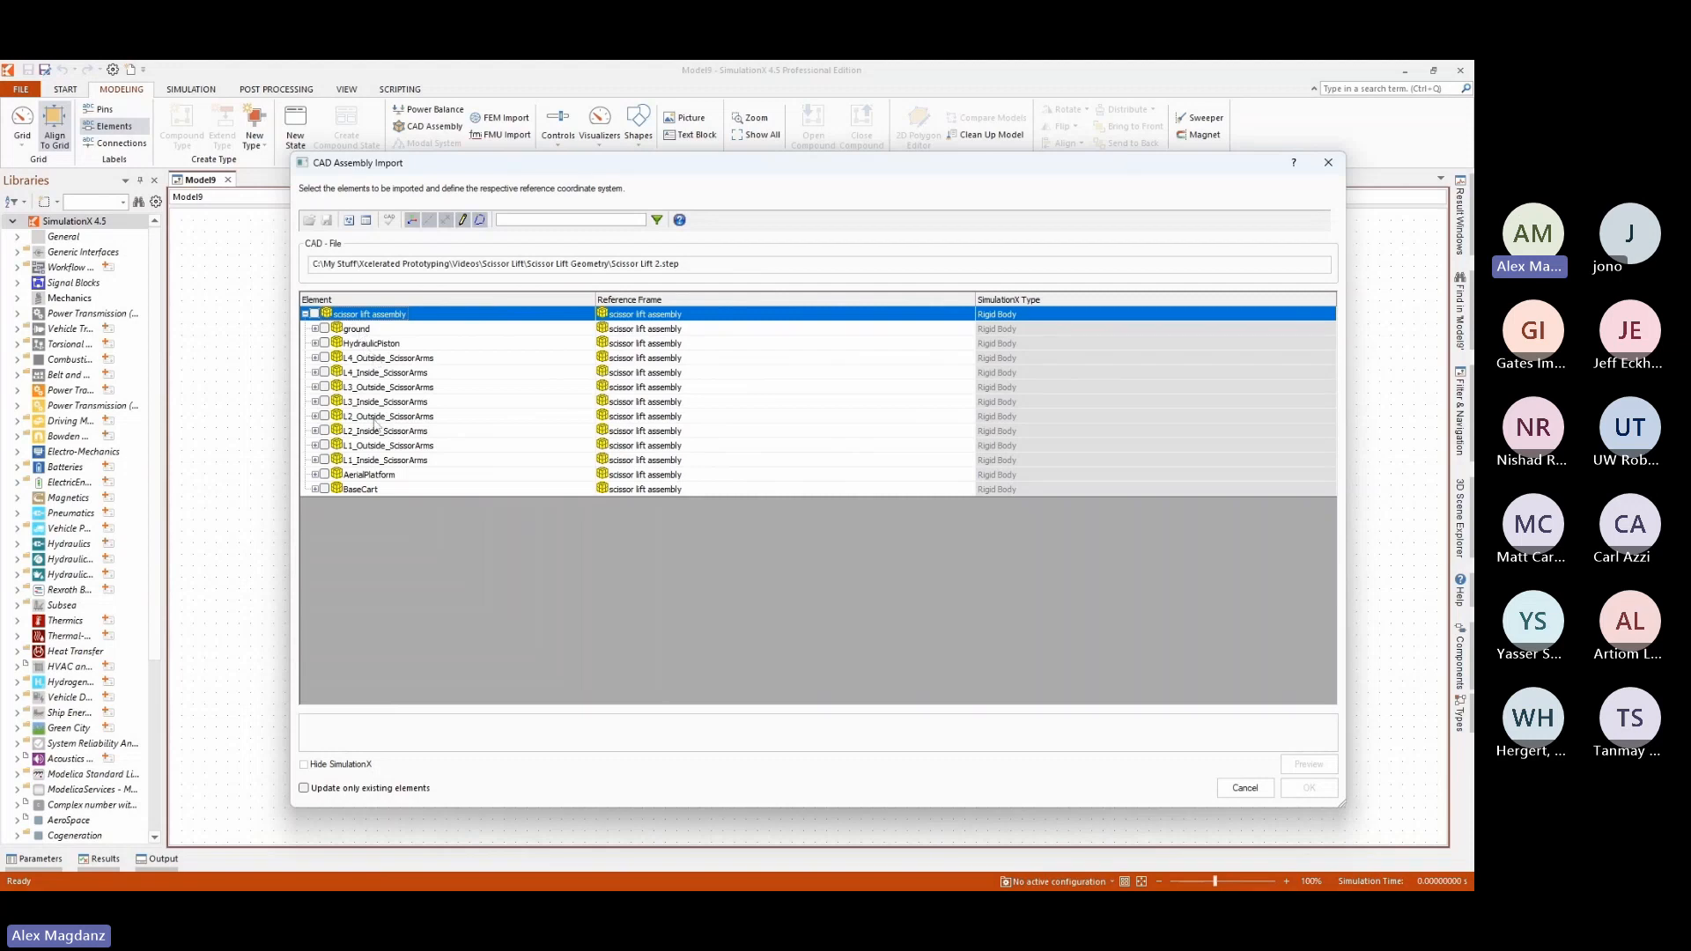
pyautogui.click(314, 460)
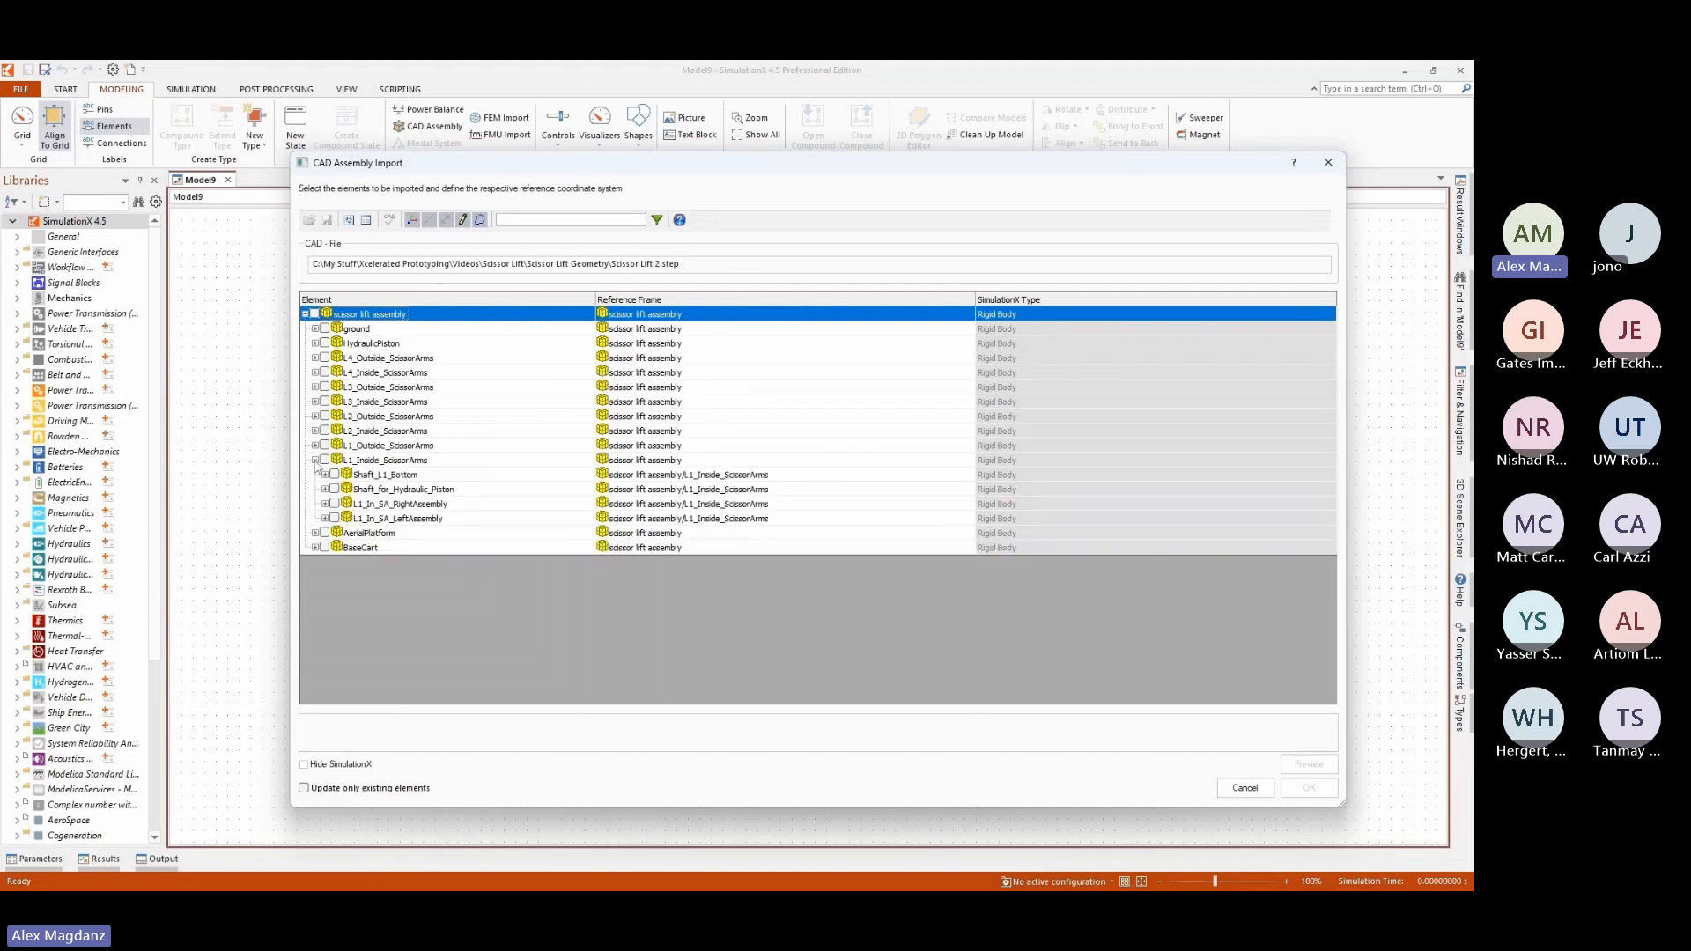
pyautogui.click(315, 460)
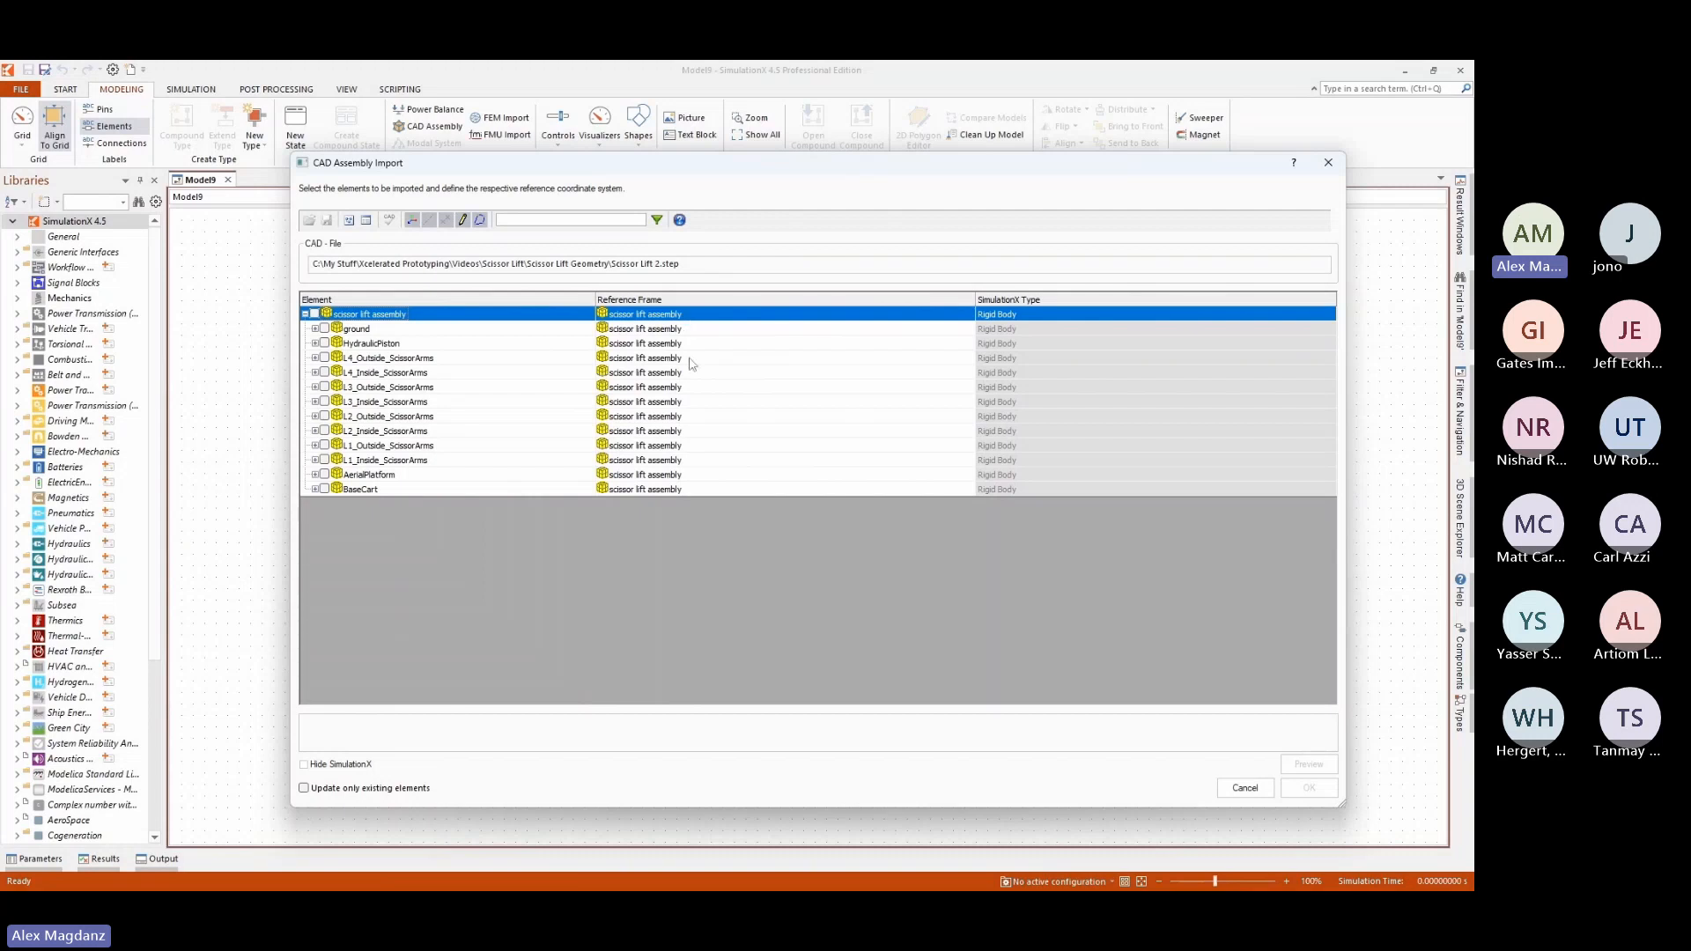
# Examine the reference frame choices offered for BaseCart, leaving BaseCart excluded from the import.
pyautogui.click(324, 488)
pyautogui.click(739, 489)
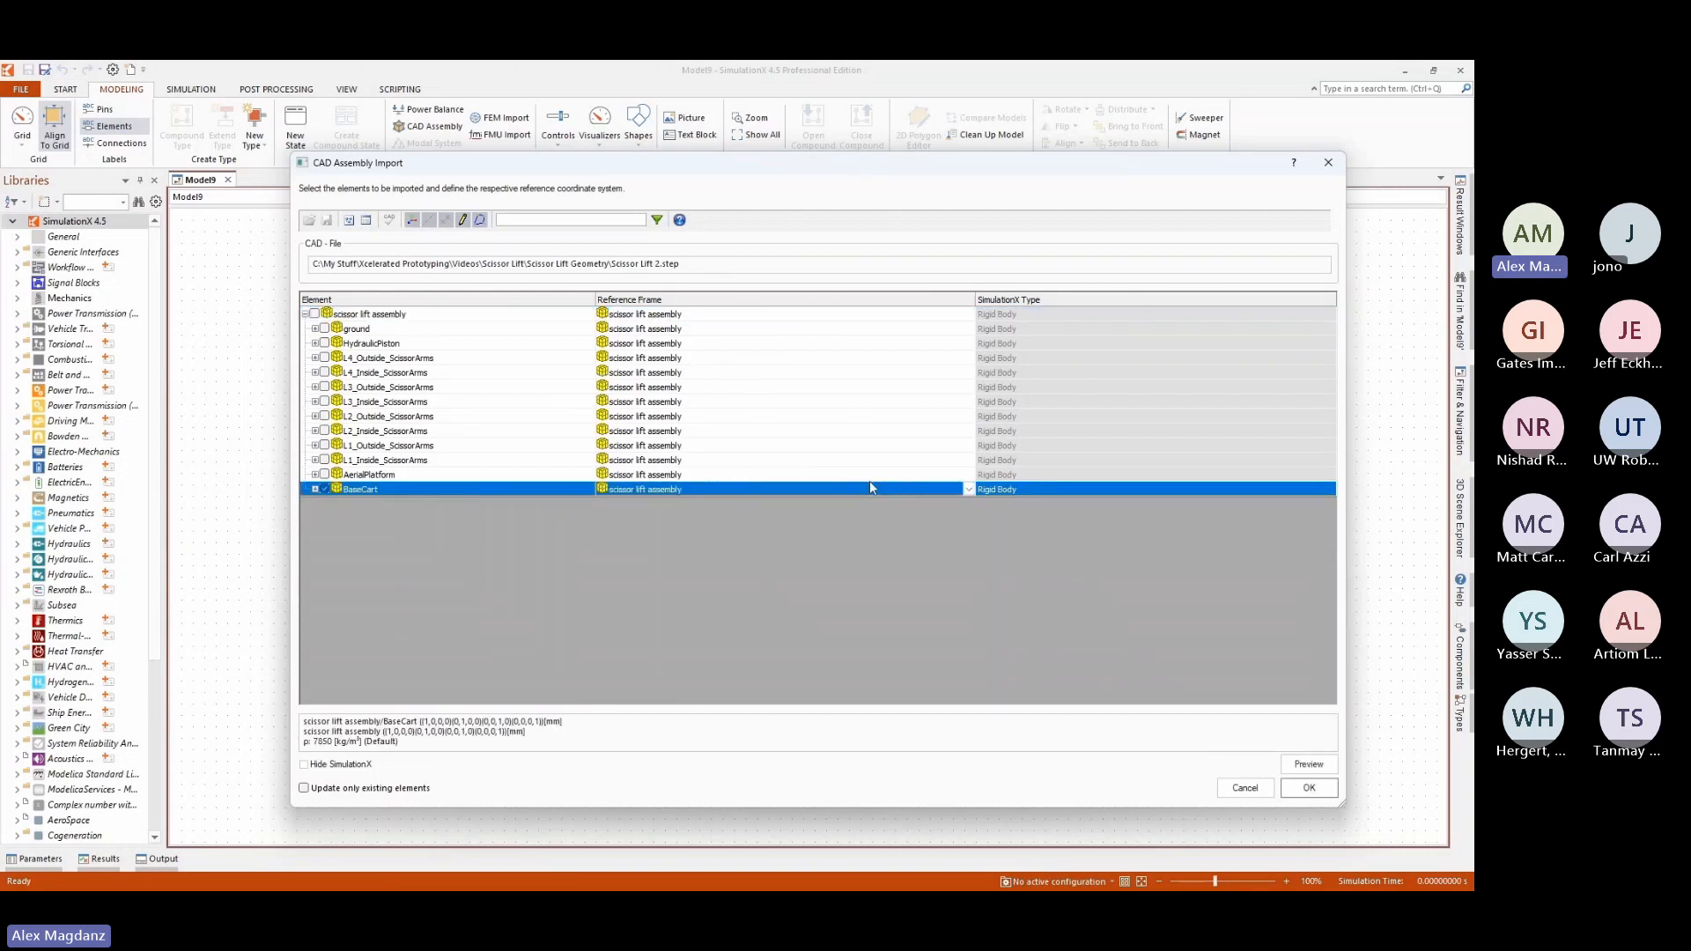
pyautogui.click(969, 490)
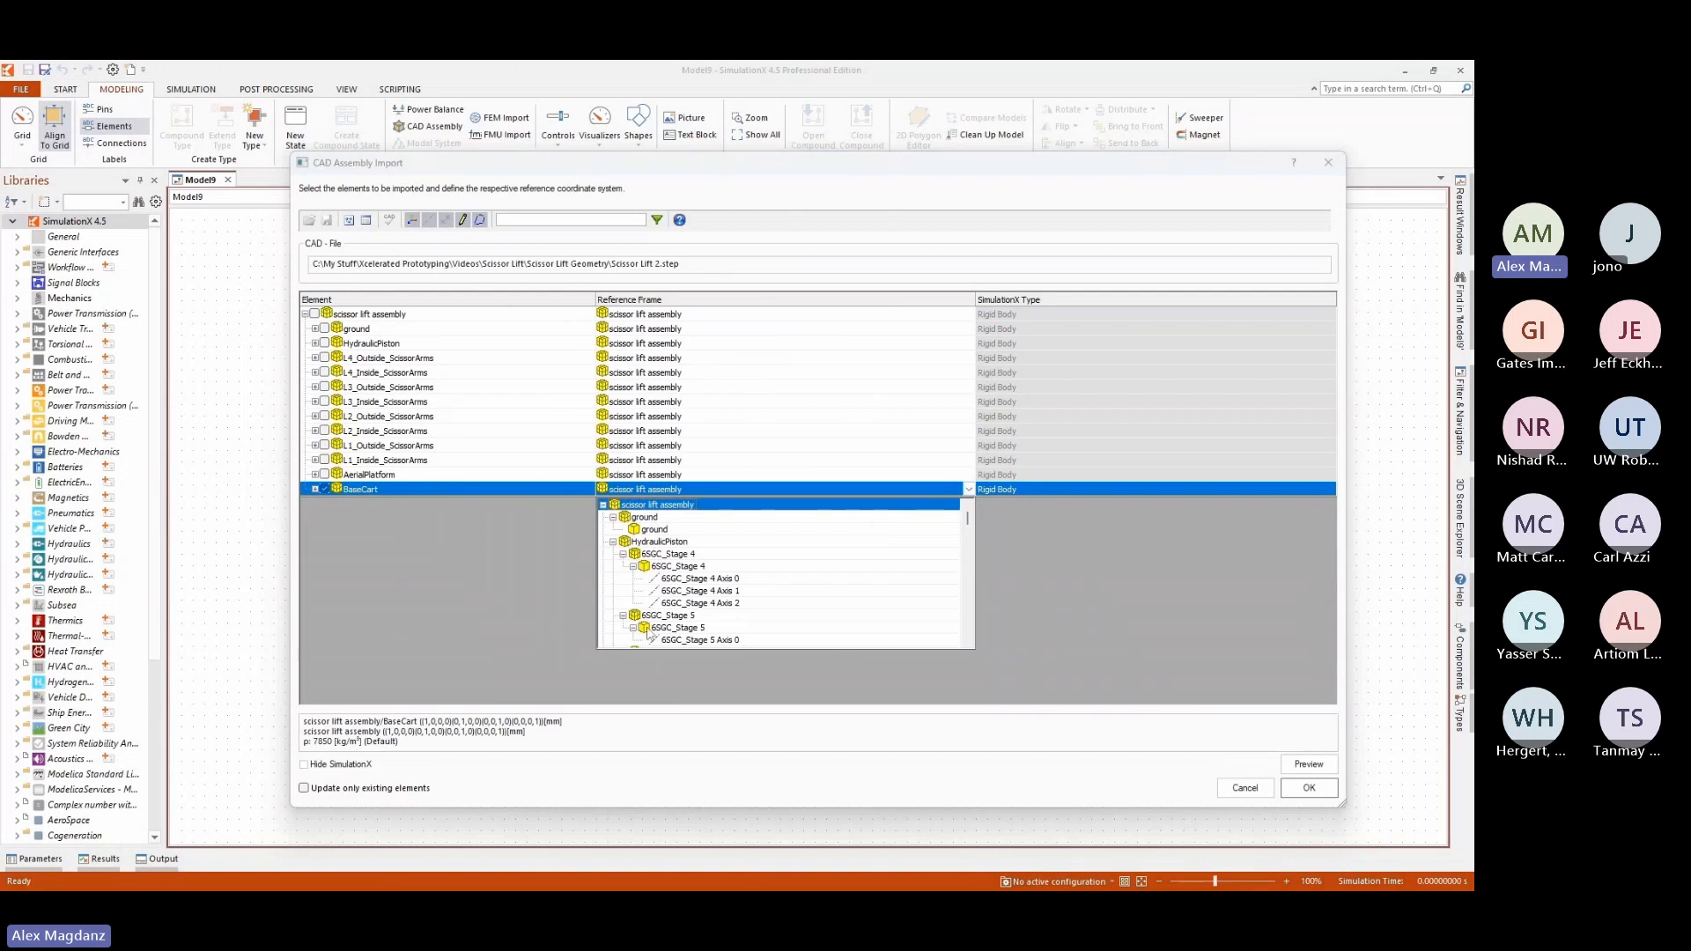
pyautogui.click(613, 517)
pyautogui.click(613, 530)
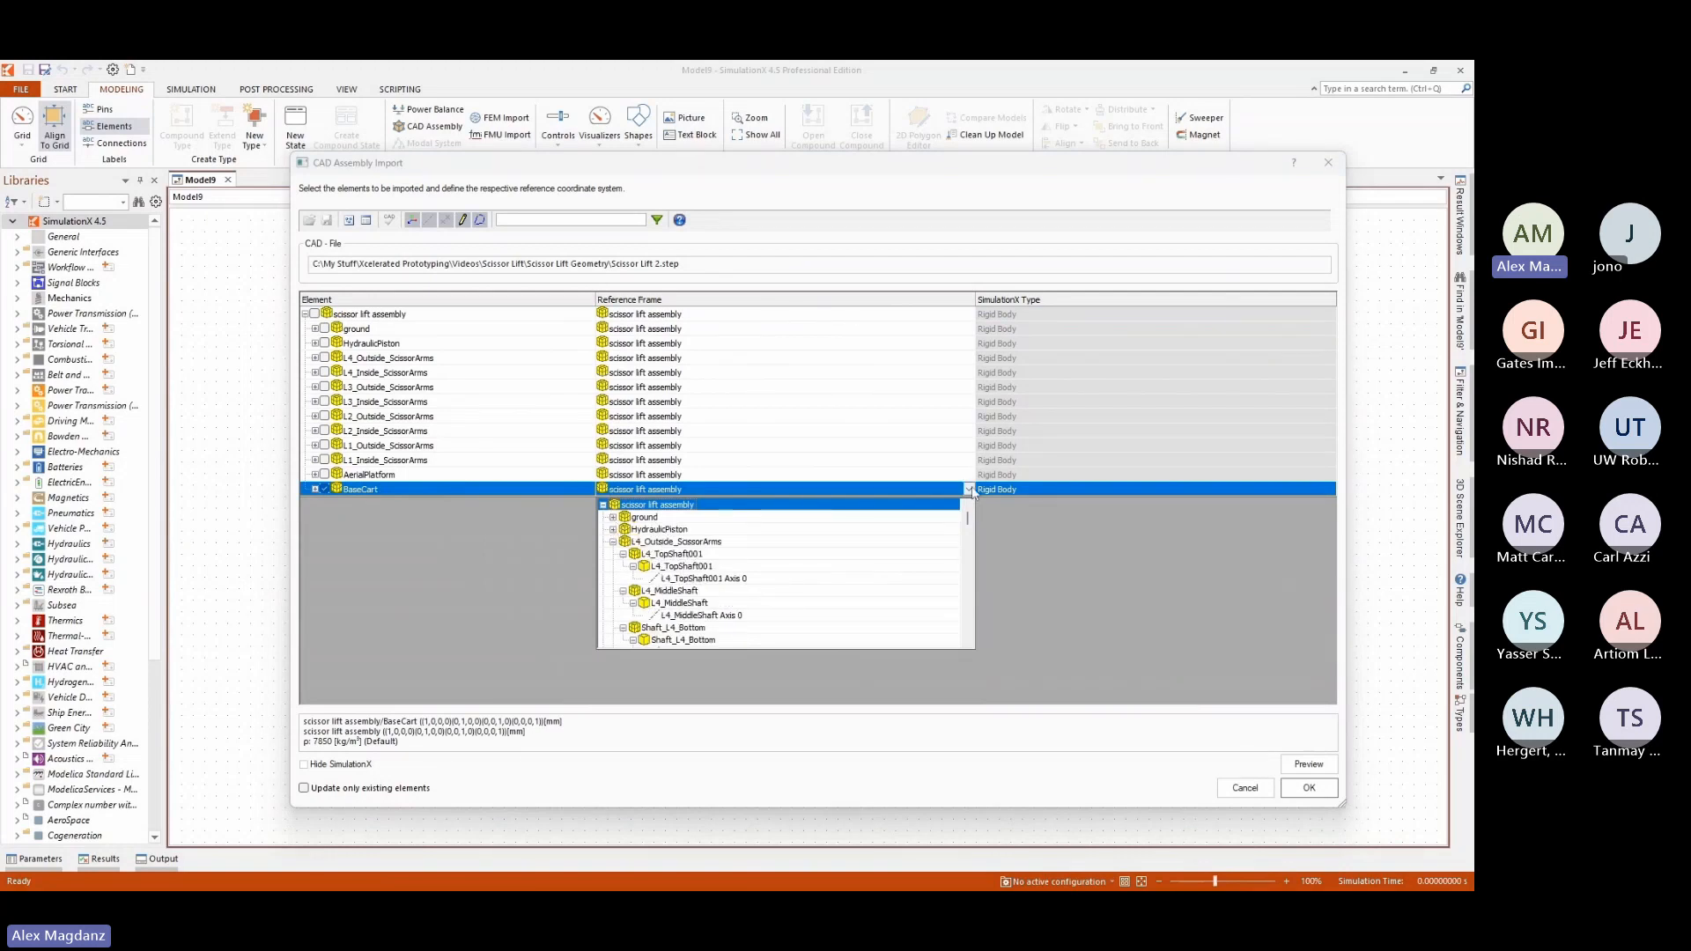
pyautogui.click(324, 489)
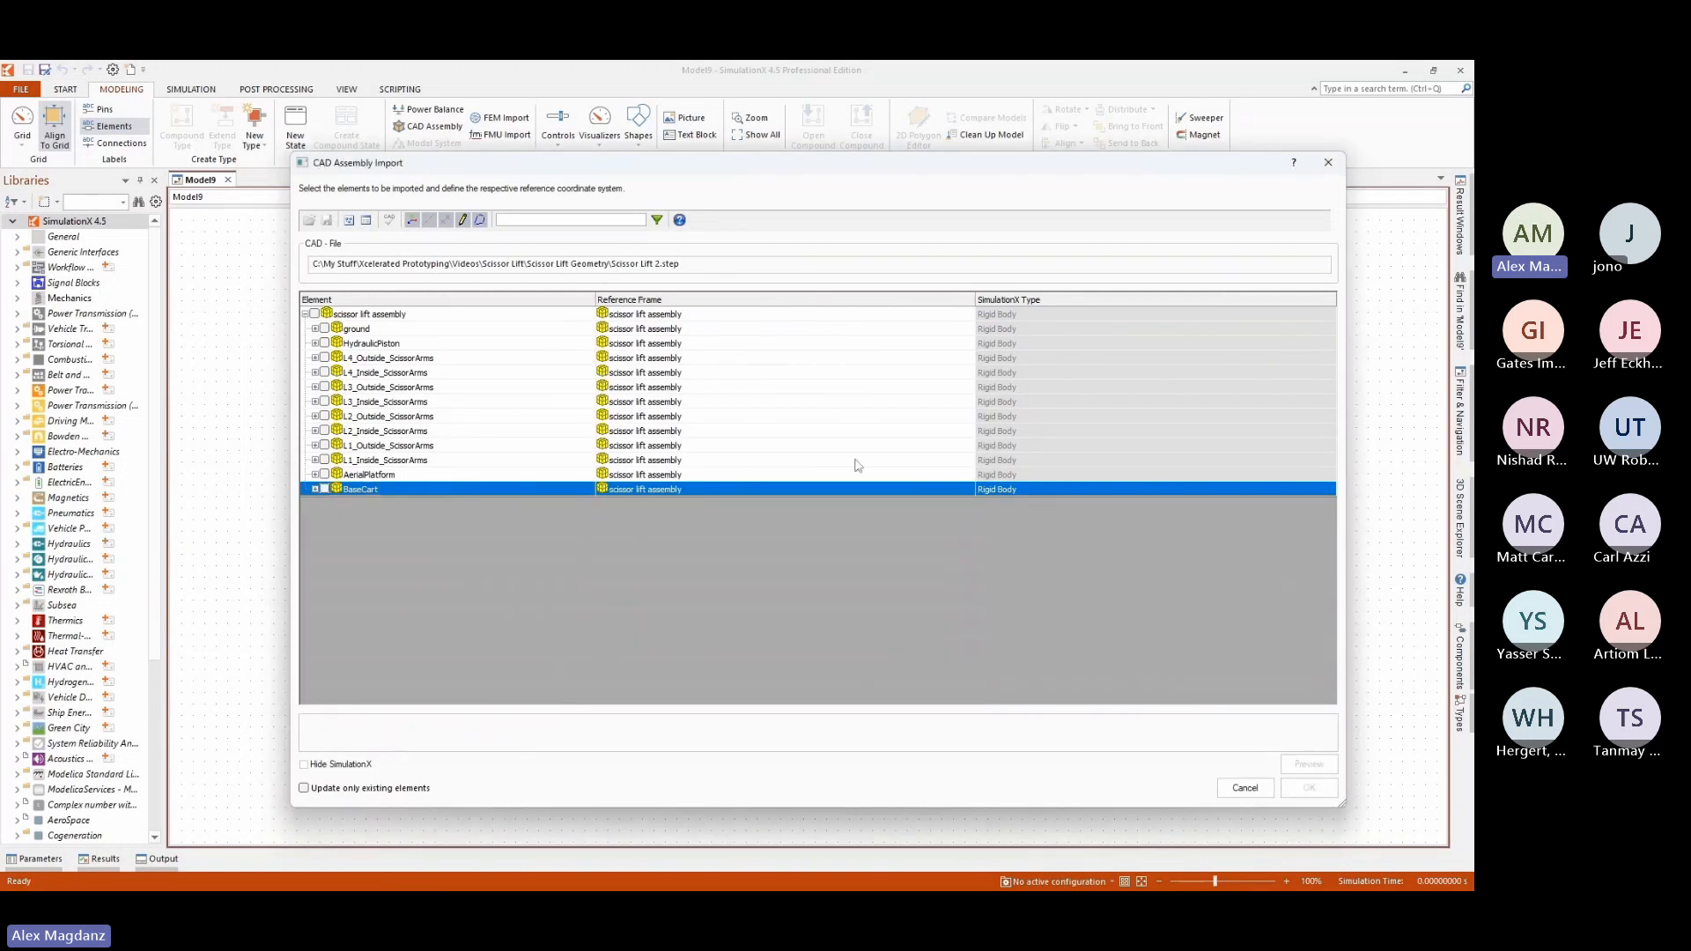
pyautogui.click(1033, 313)
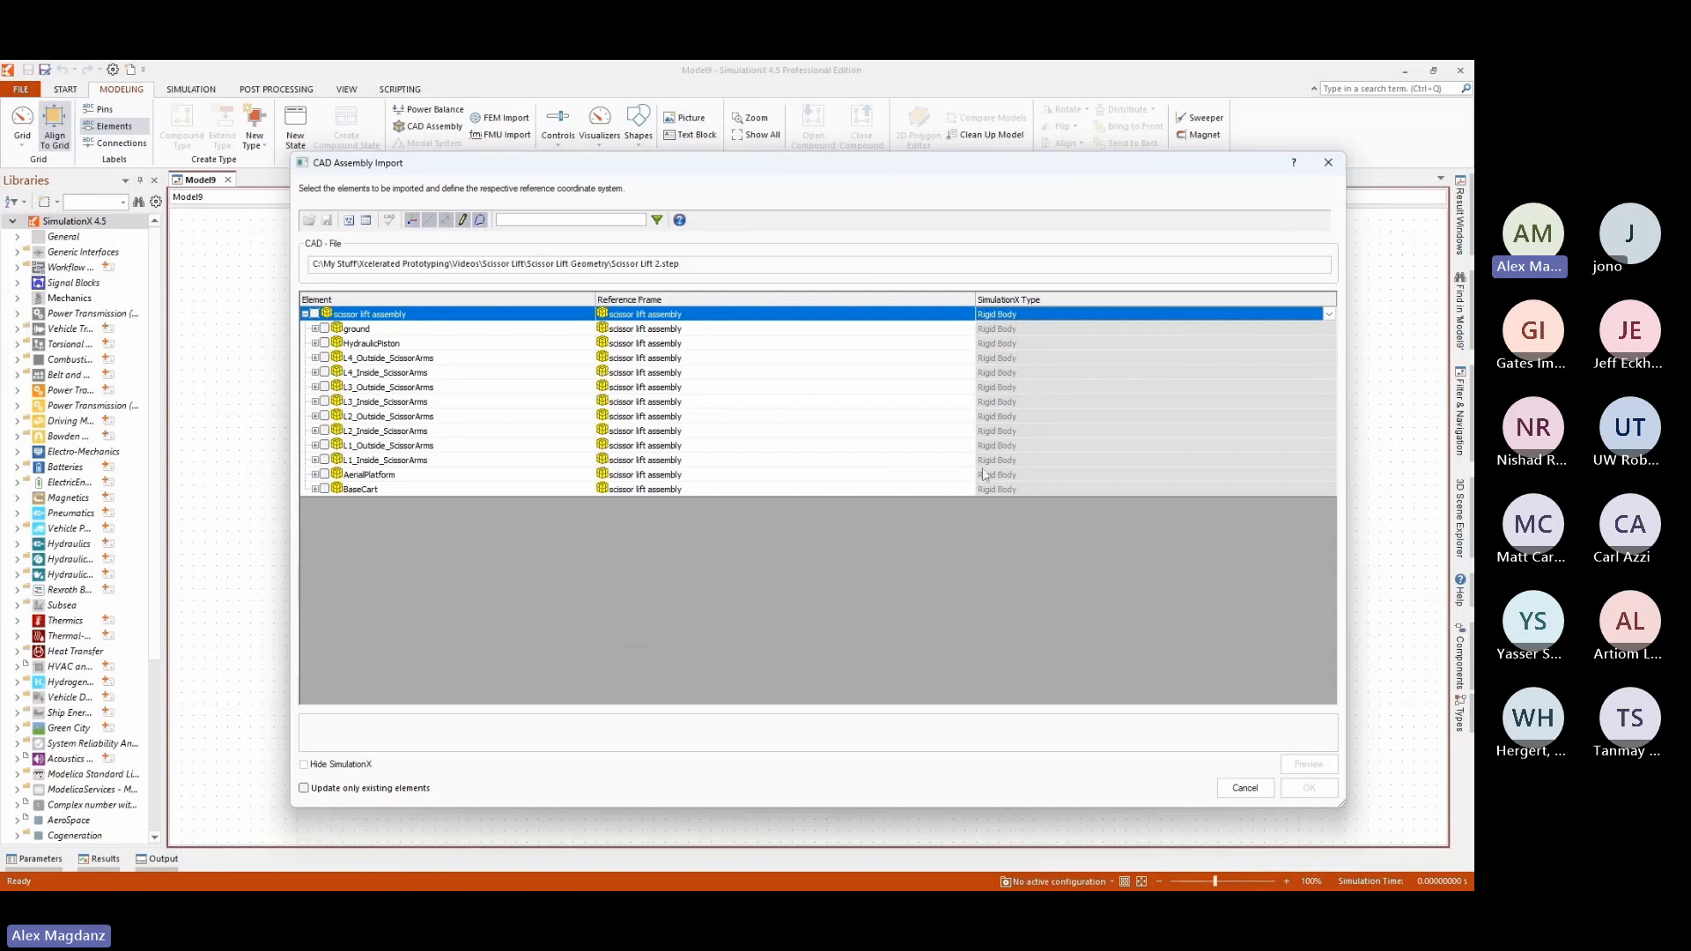
# Mark Shaft_L1_Bottom Axis 0 within L1_Inside_ScissorArms for import as a Revolute Joint.
pyautogui.click(315, 460)
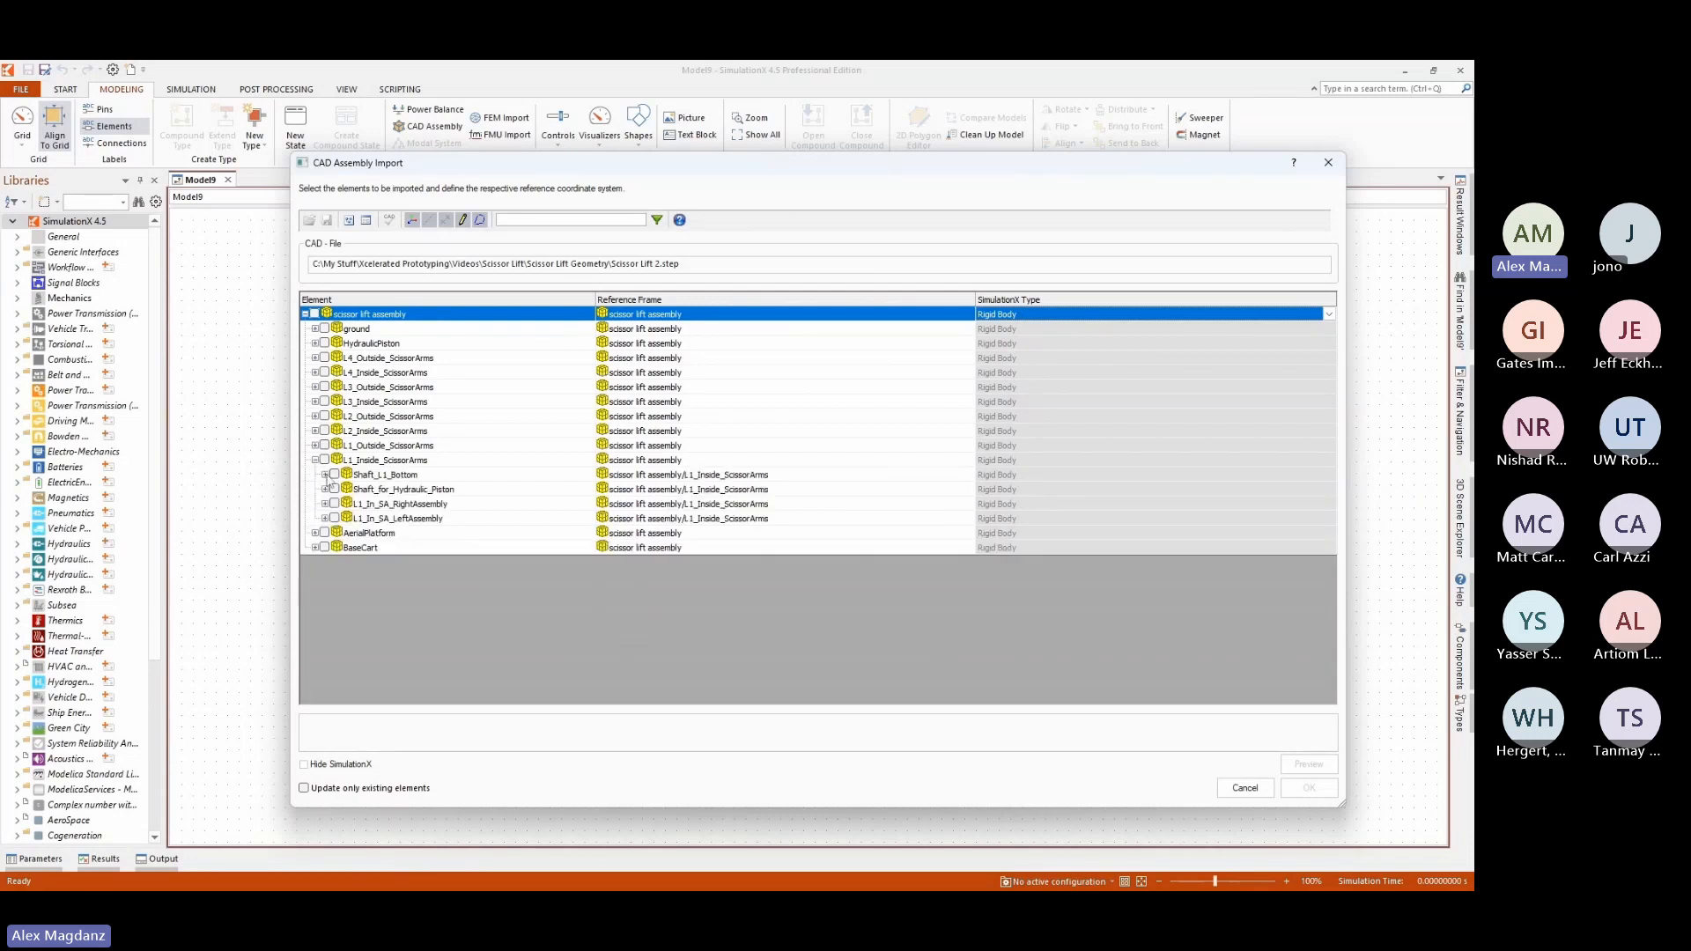
pyautogui.click(325, 475)
pyautogui.click(335, 489)
pyautogui.click(419, 505)
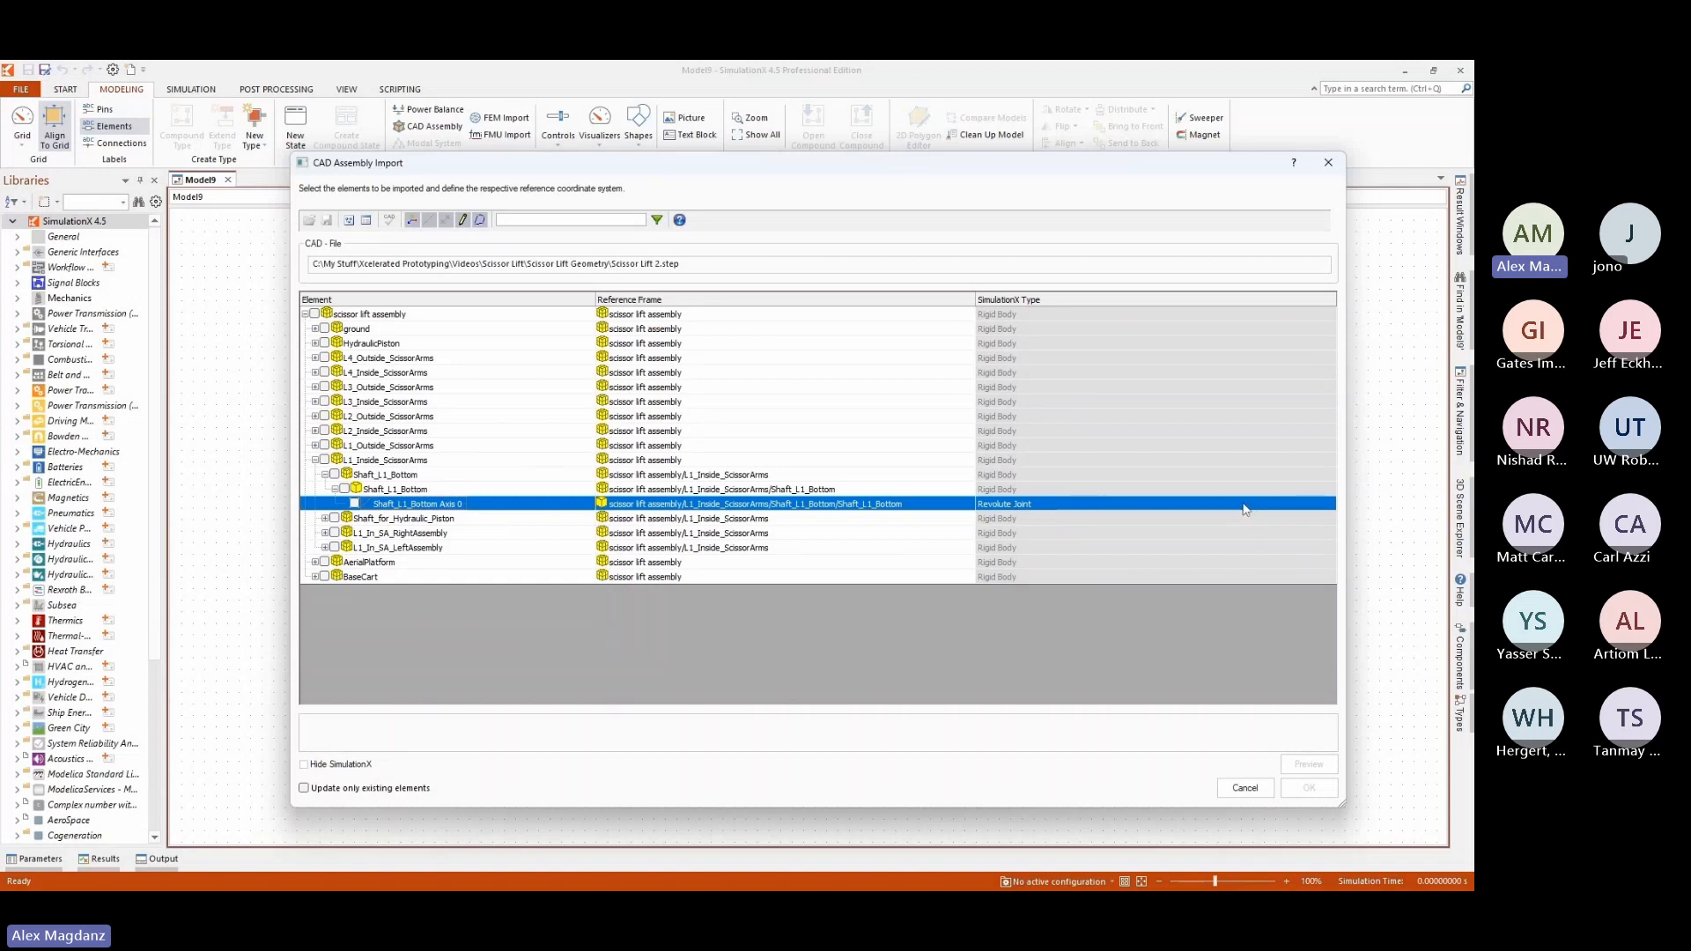
pyautogui.click(1330, 506)
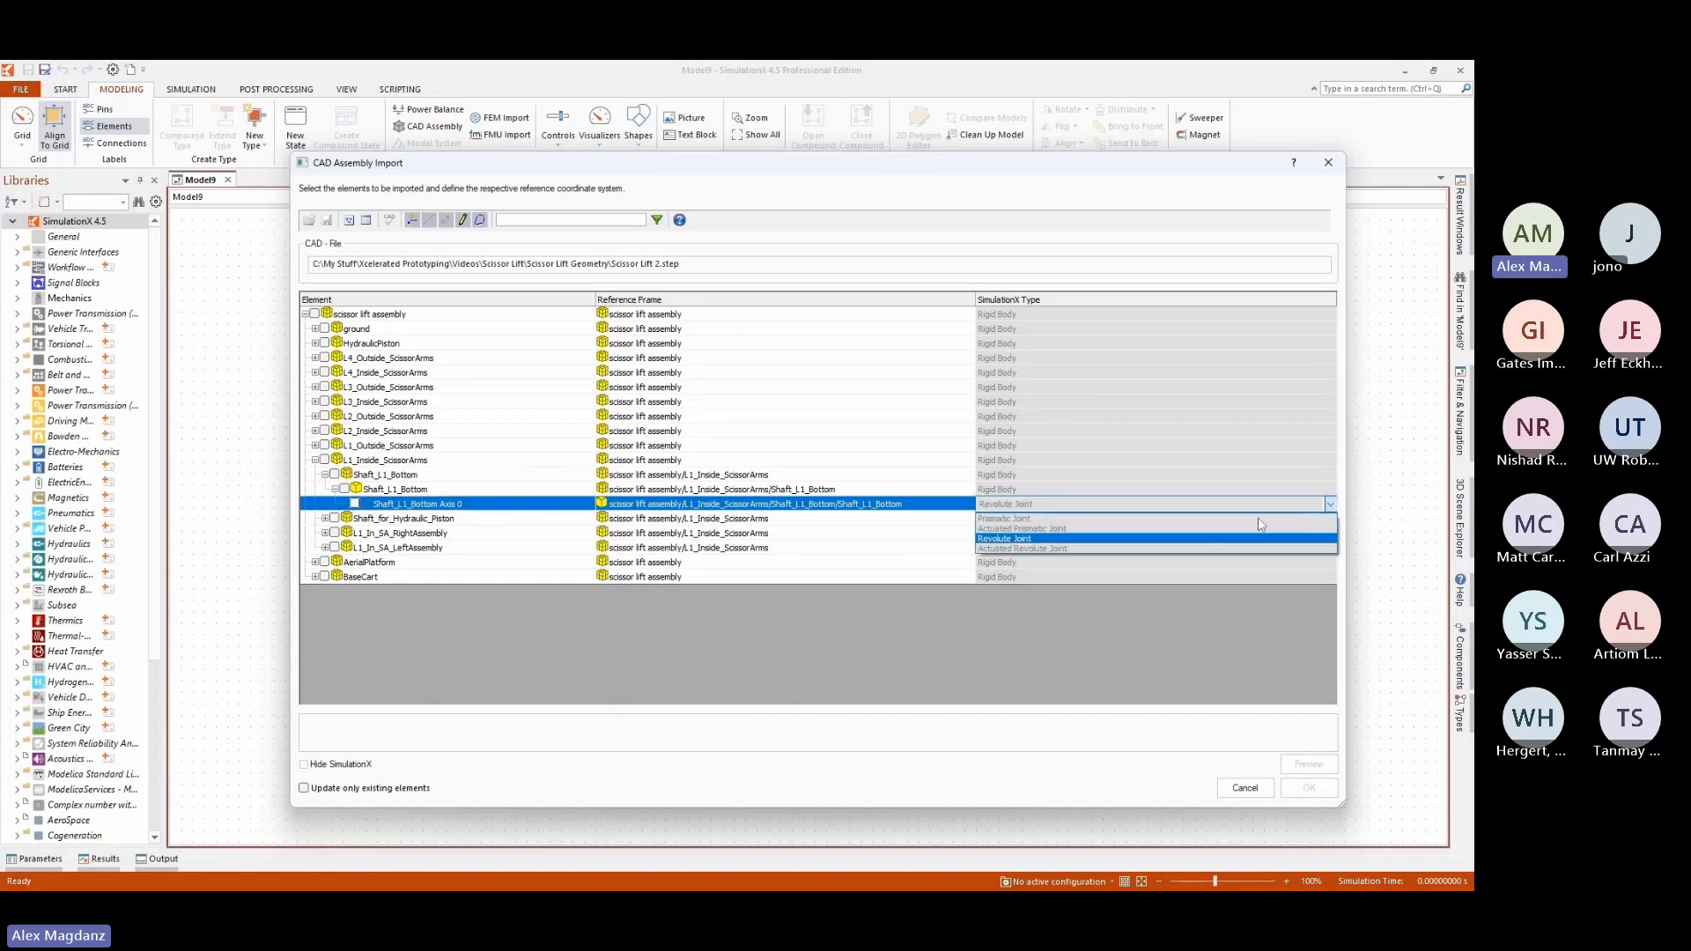
pyautogui.click(356, 505)
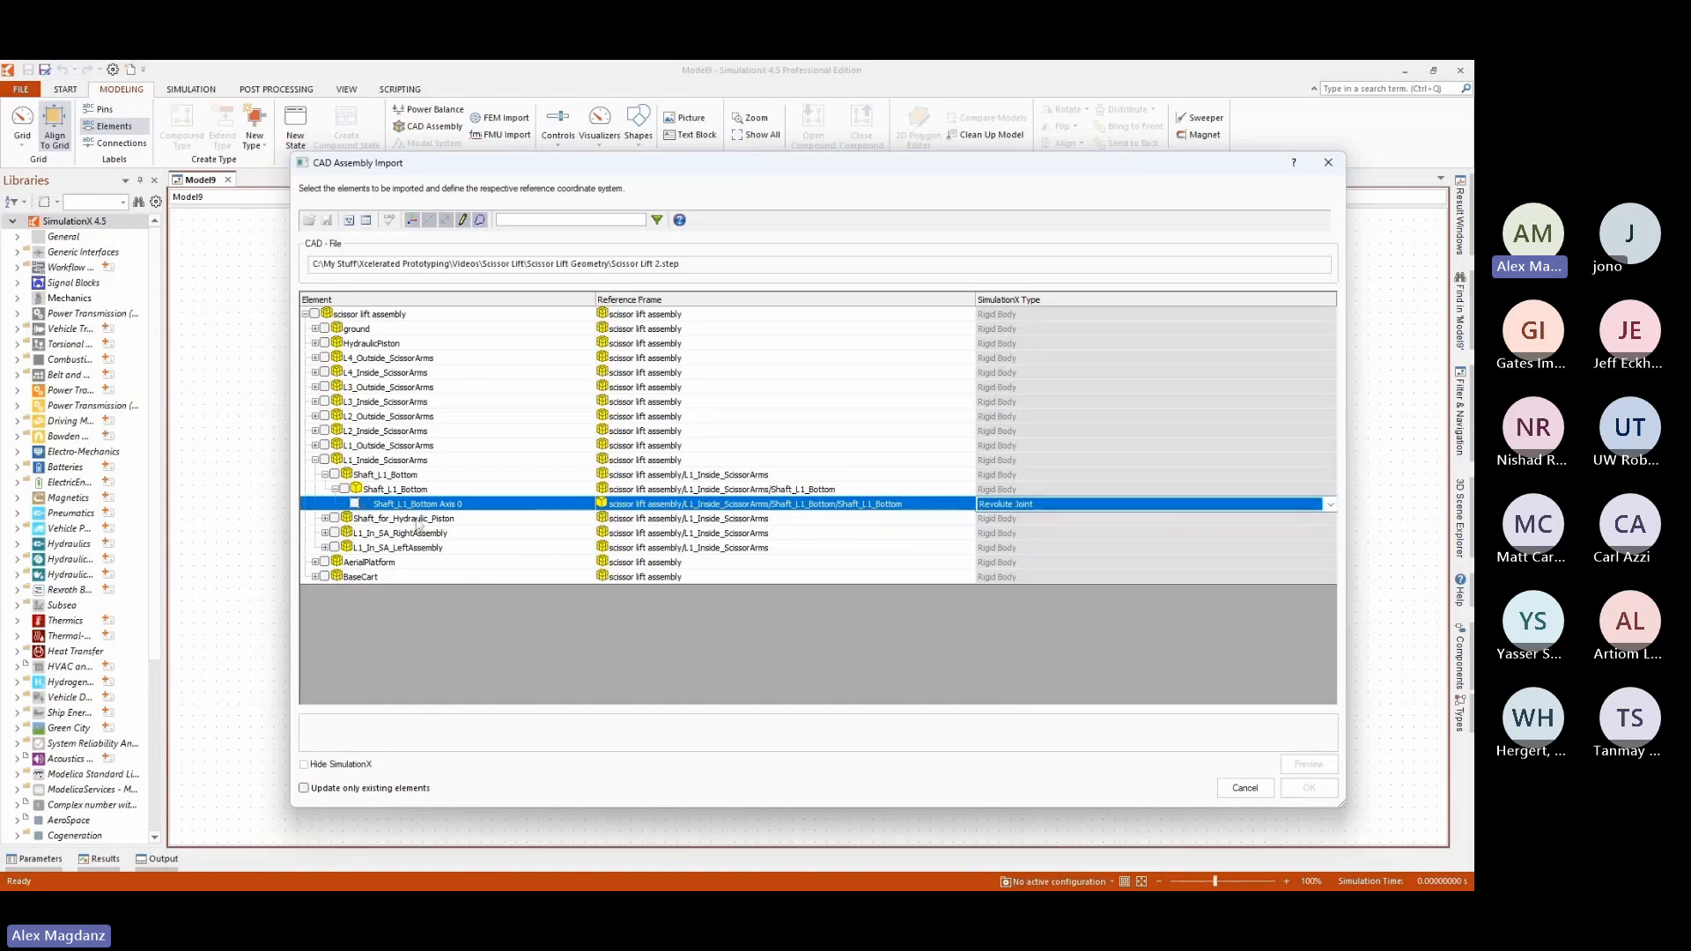
pyautogui.click(356, 503)
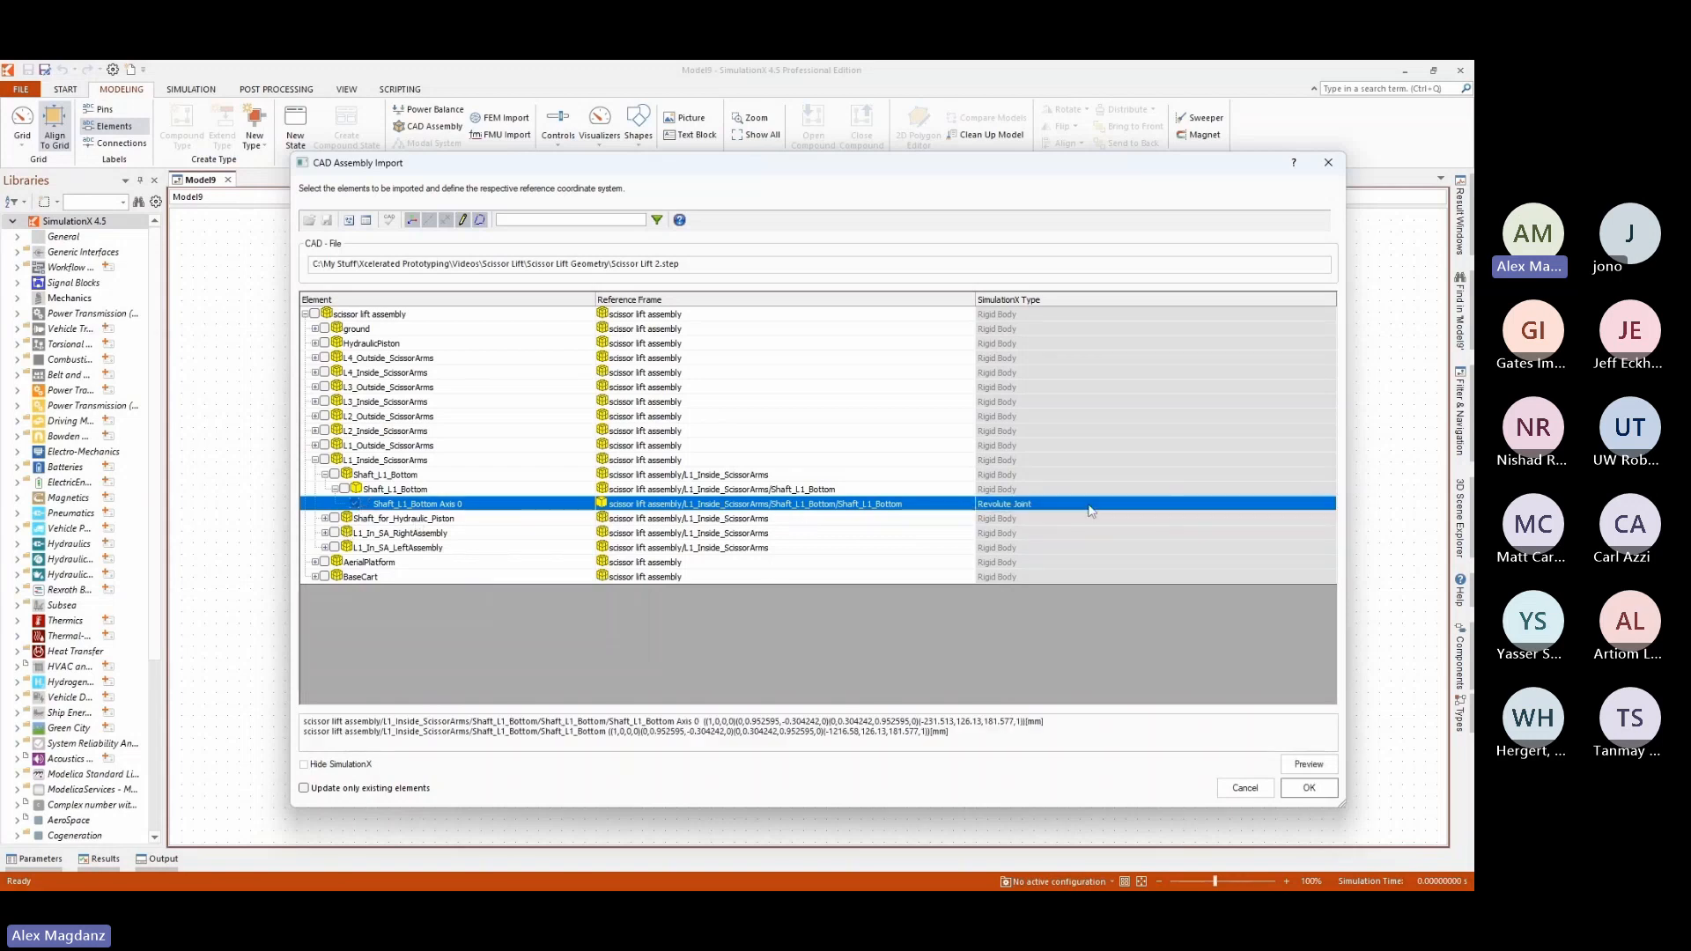
pyautogui.click(1332, 506)
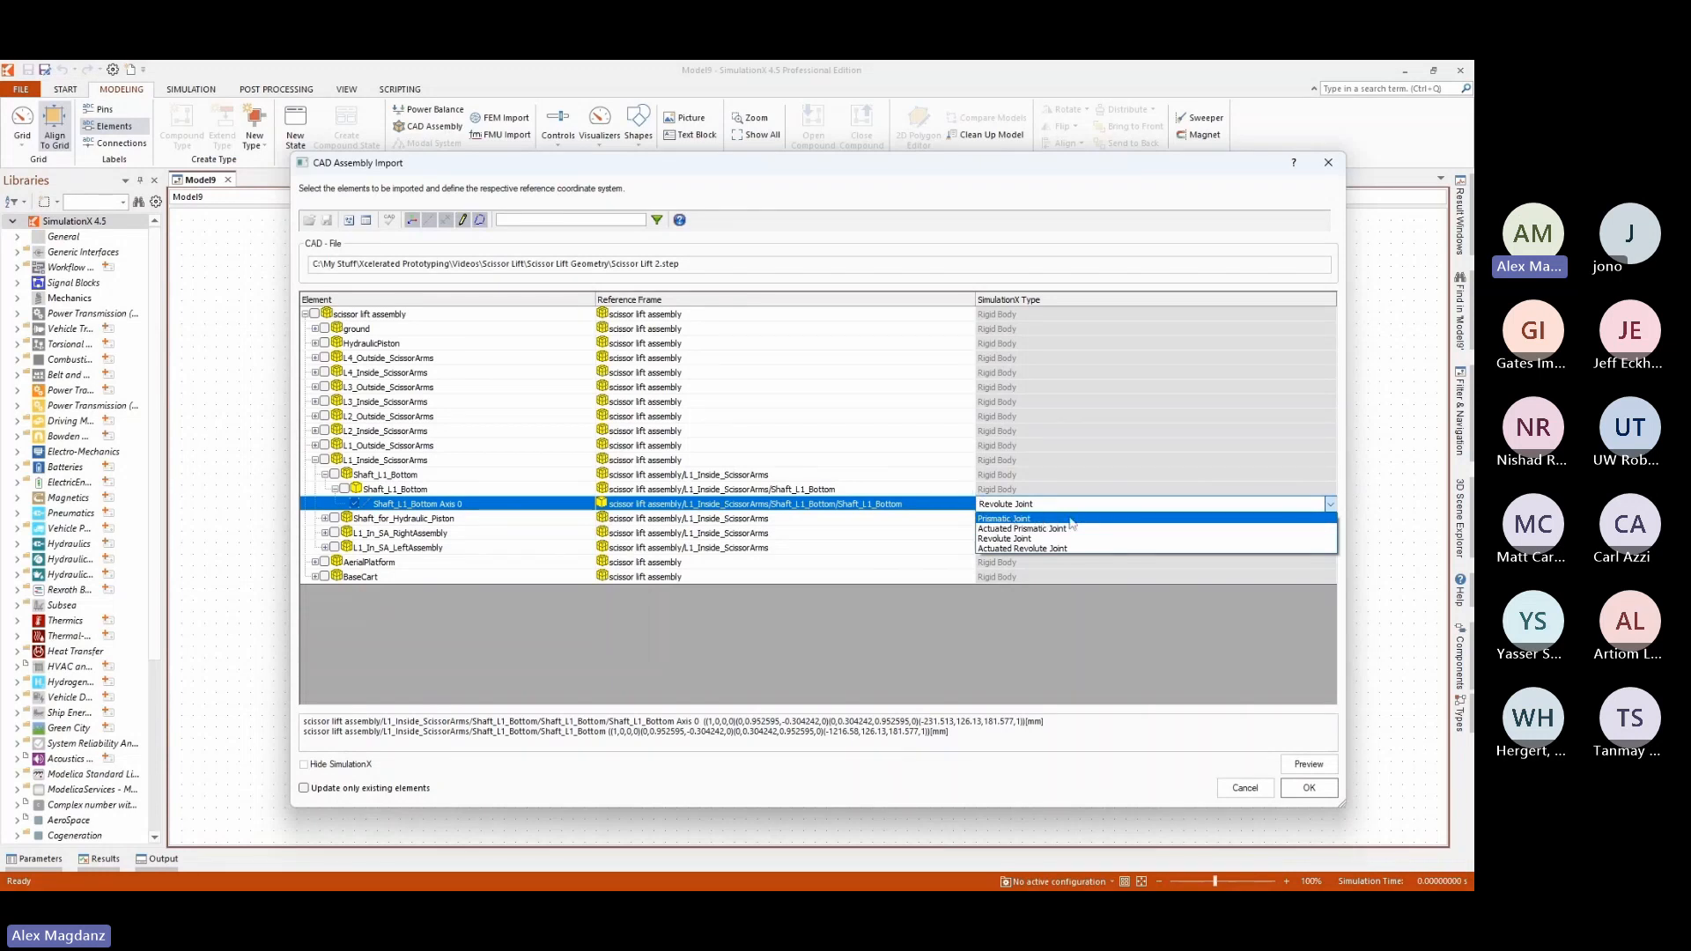
pyautogui.click(1012, 539)
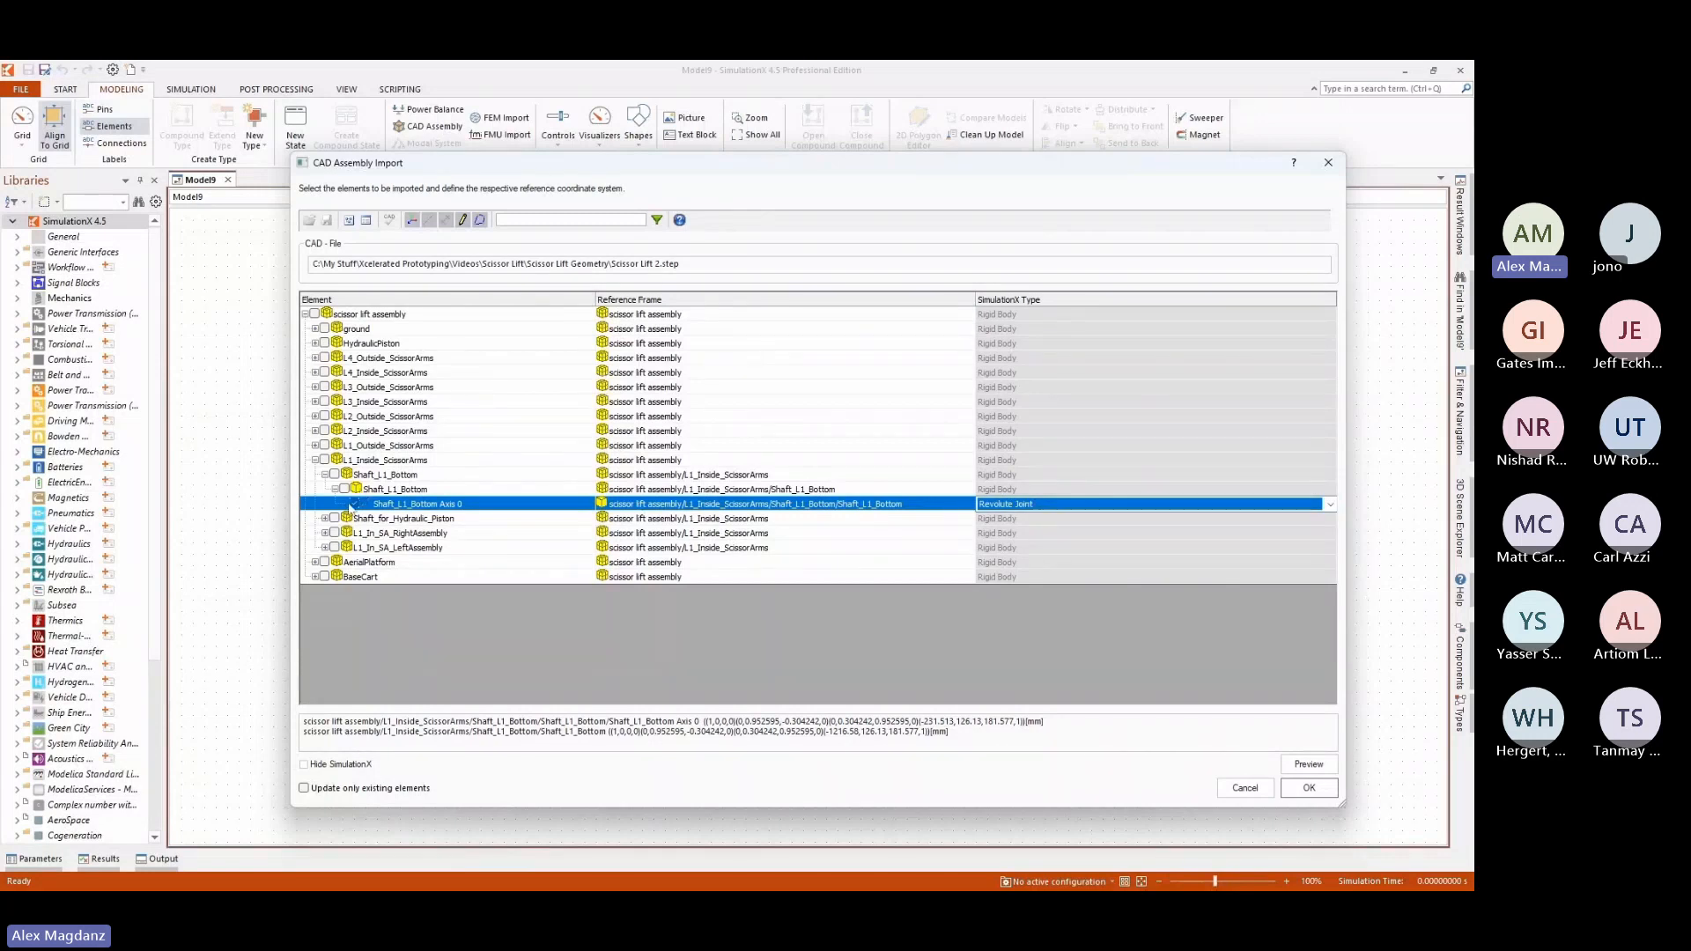
pyautogui.click(314, 459)
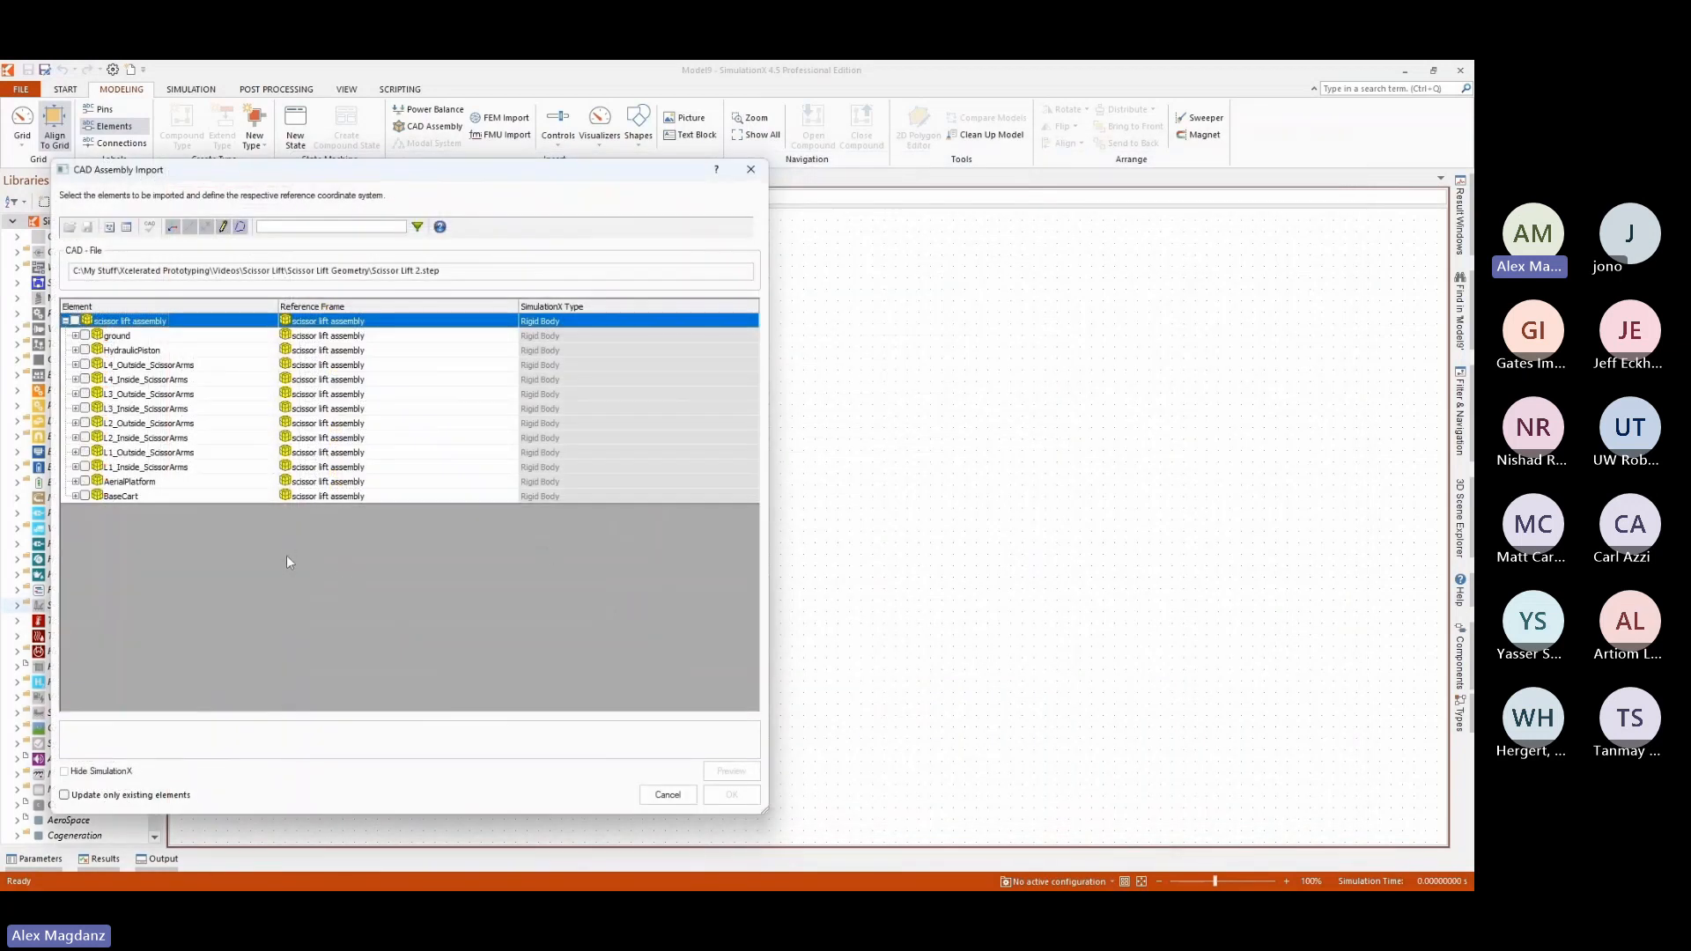
# Include the BaseCart subassembly in the import as a single rigid body.
pyautogui.click(124, 496)
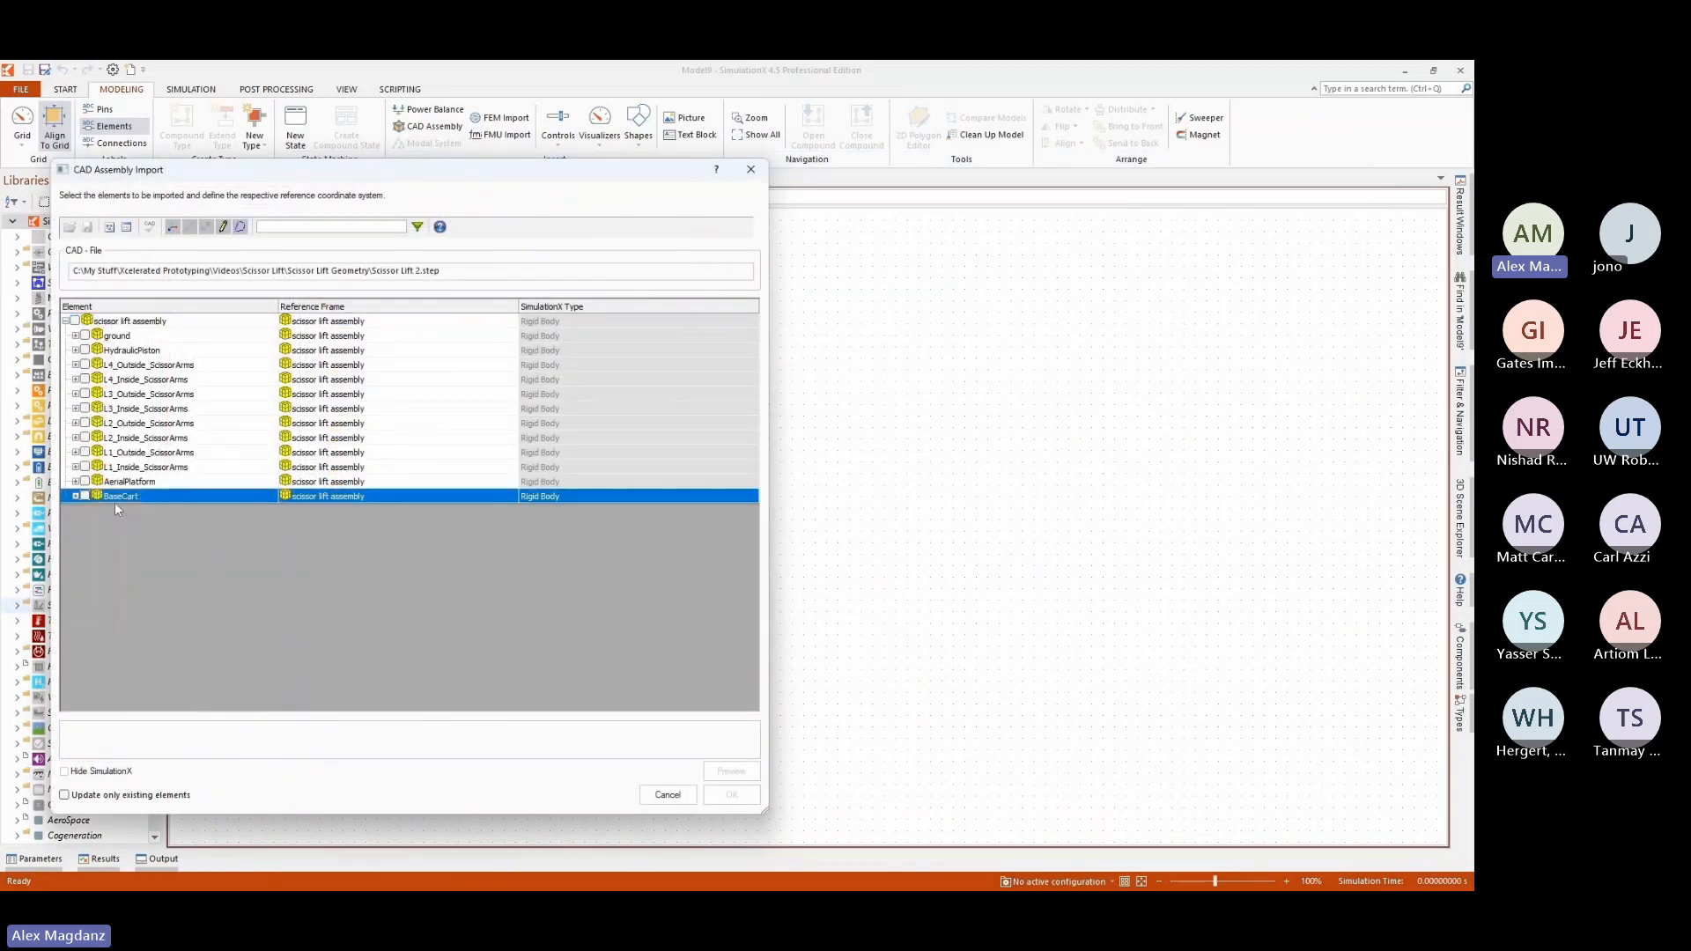
pyautogui.click(85, 497)
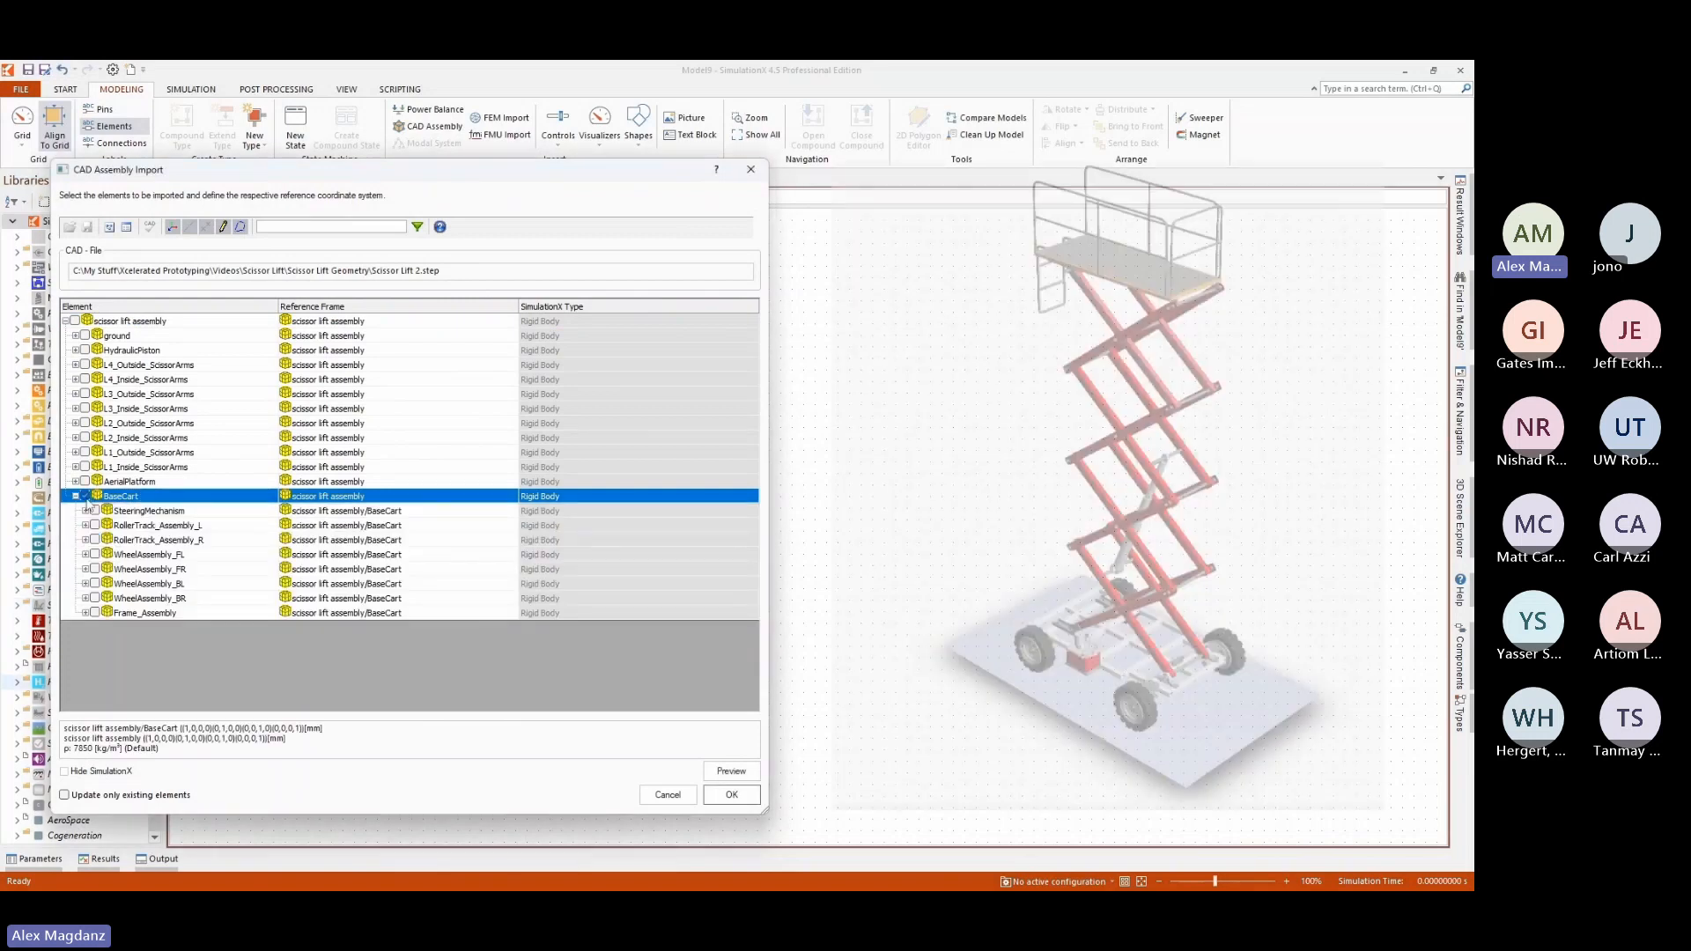
pyautogui.click(76, 497)
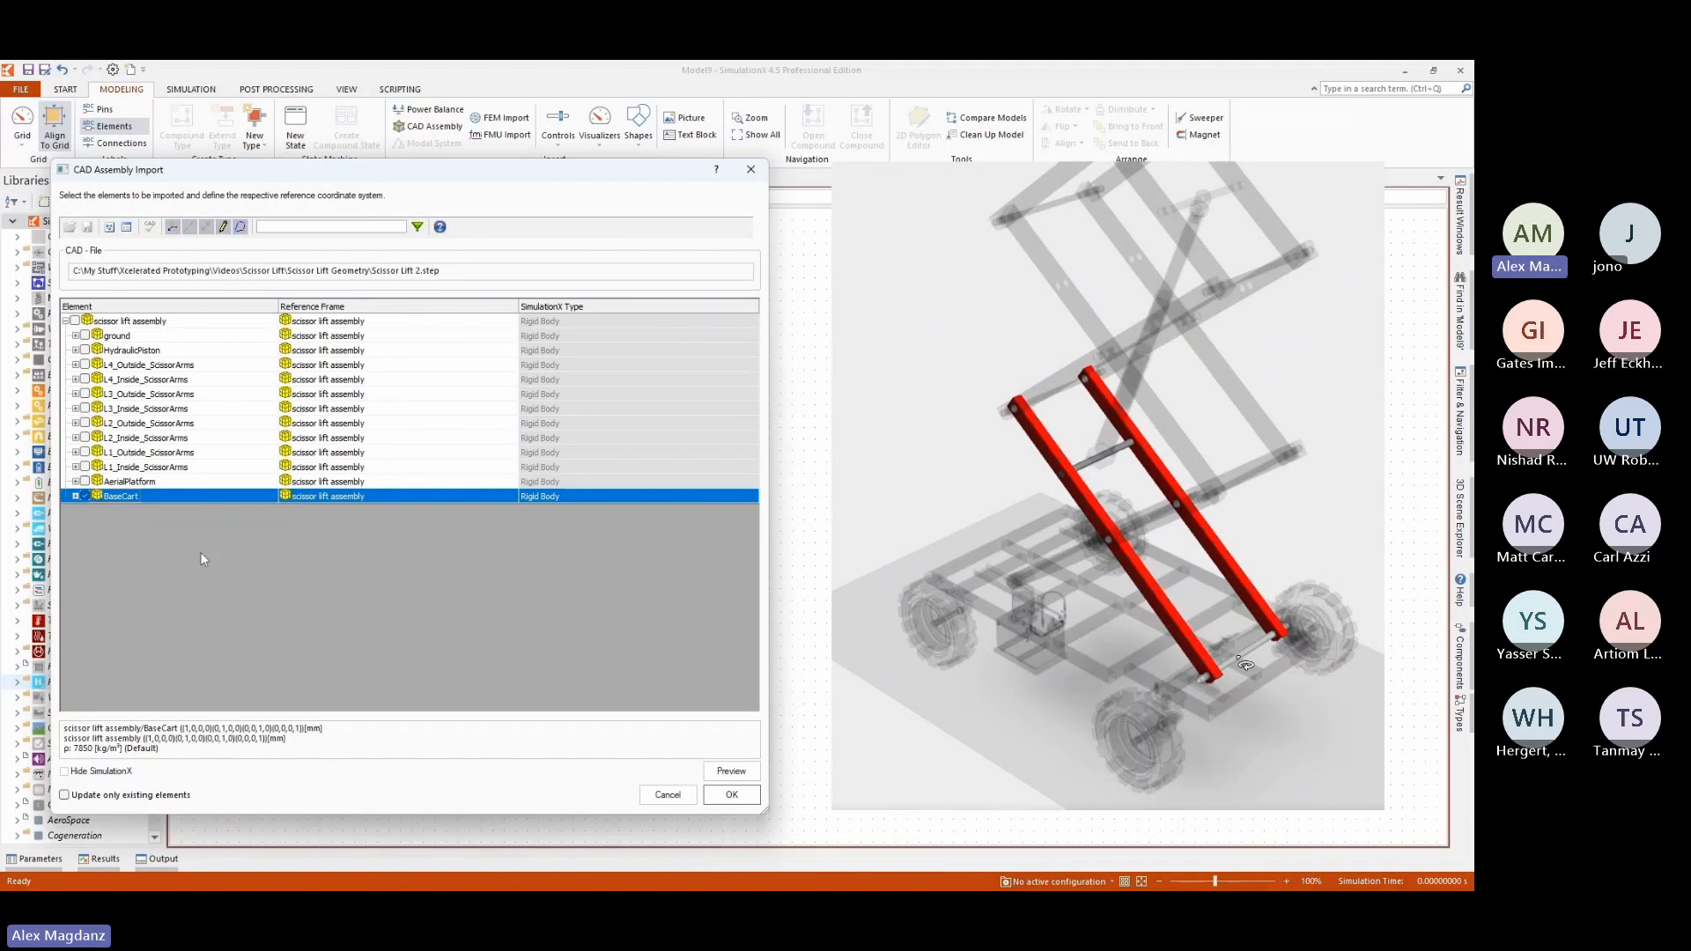
# Include Shaft_L1_Bottom Axis 0 of L1_Inside_ScissorArms as a revolute joint with BaseCart as its reference frame.
pyautogui.click(75, 467)
pyautogui.click(85, 482)
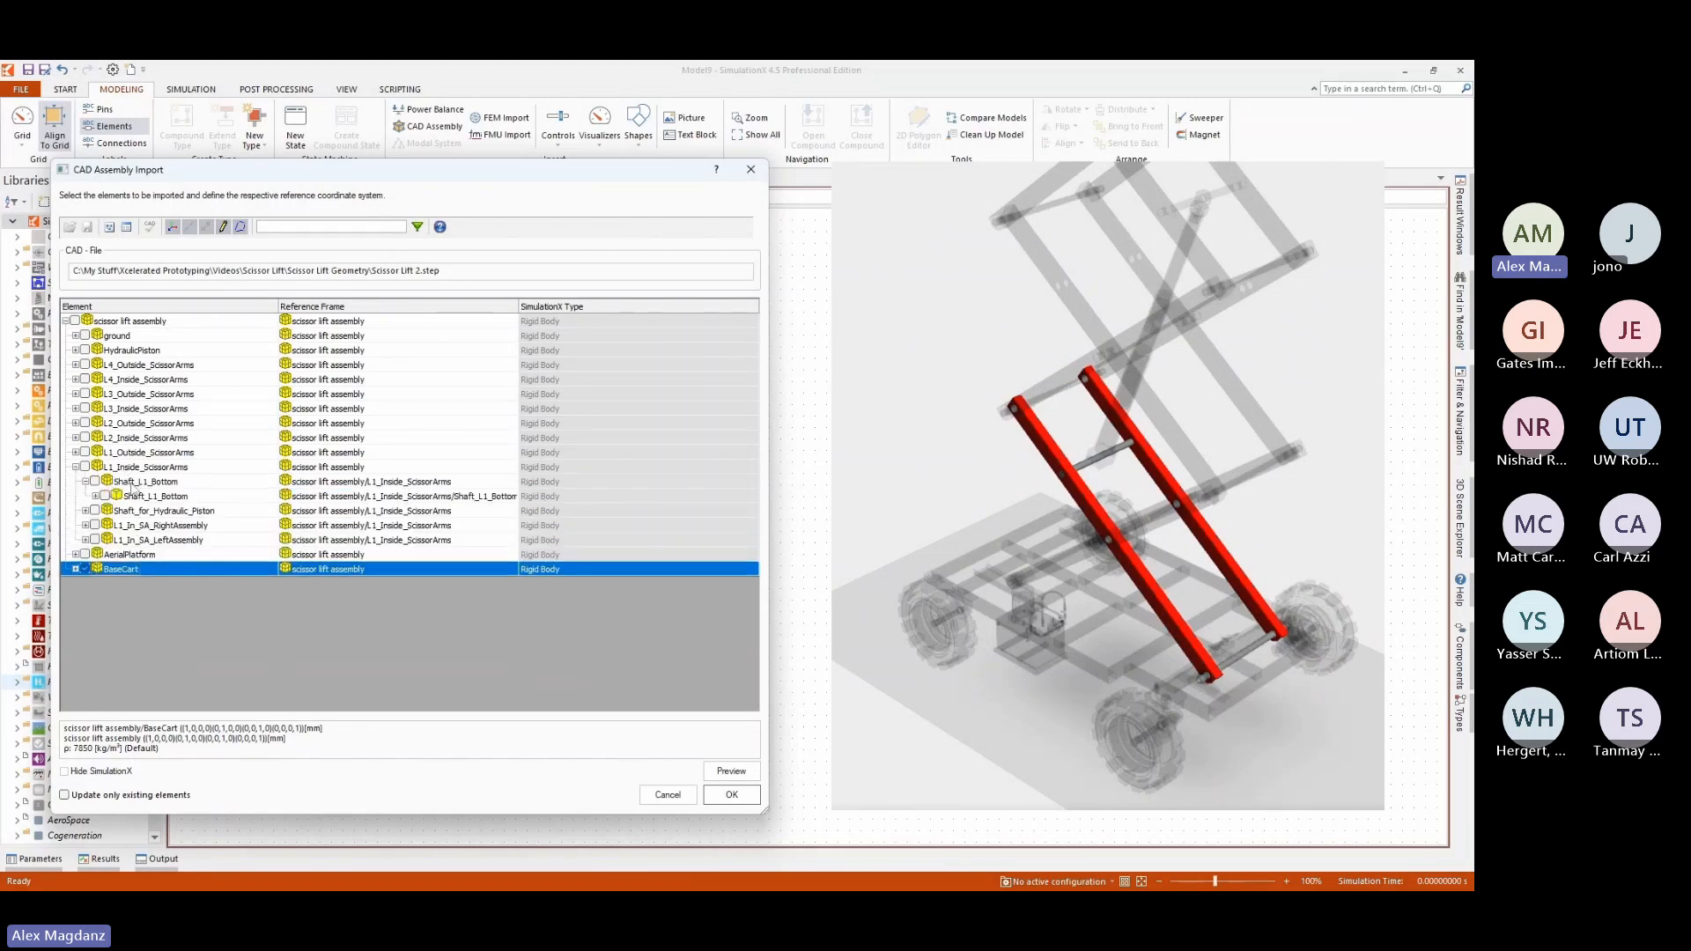
pyautogui.click(95, 496)
pyautogui.click(117, 512)
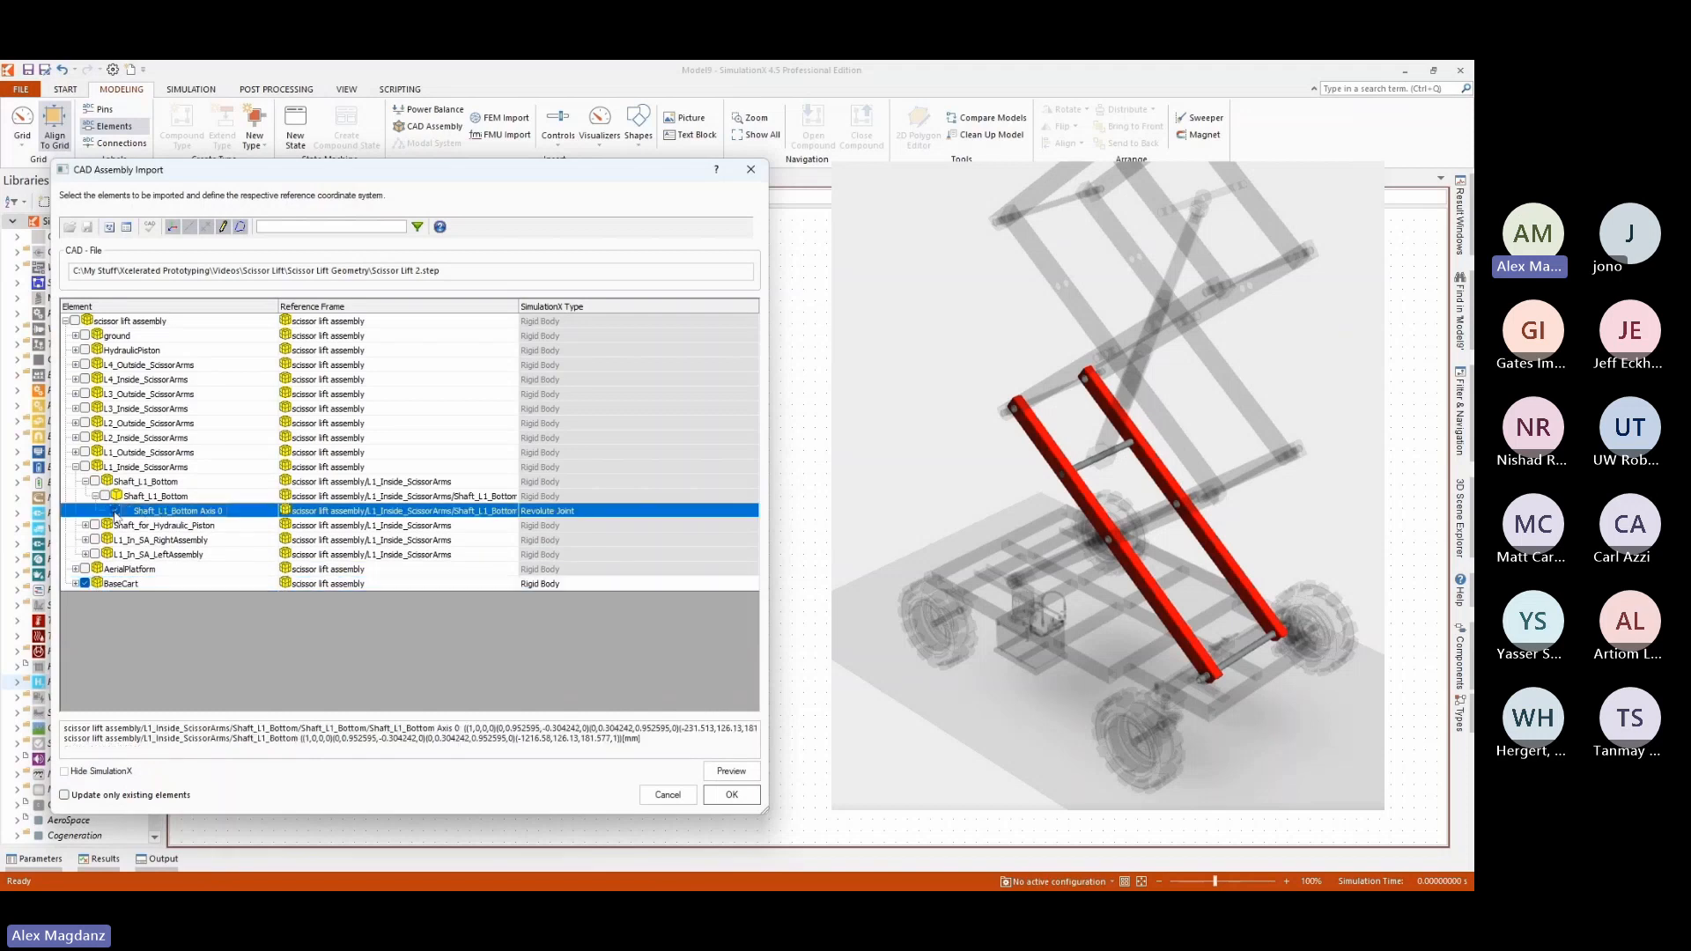
pyautogui.click(445, 512)
pyautogui.click(512, 511)
pyautogui.click(331, 662)
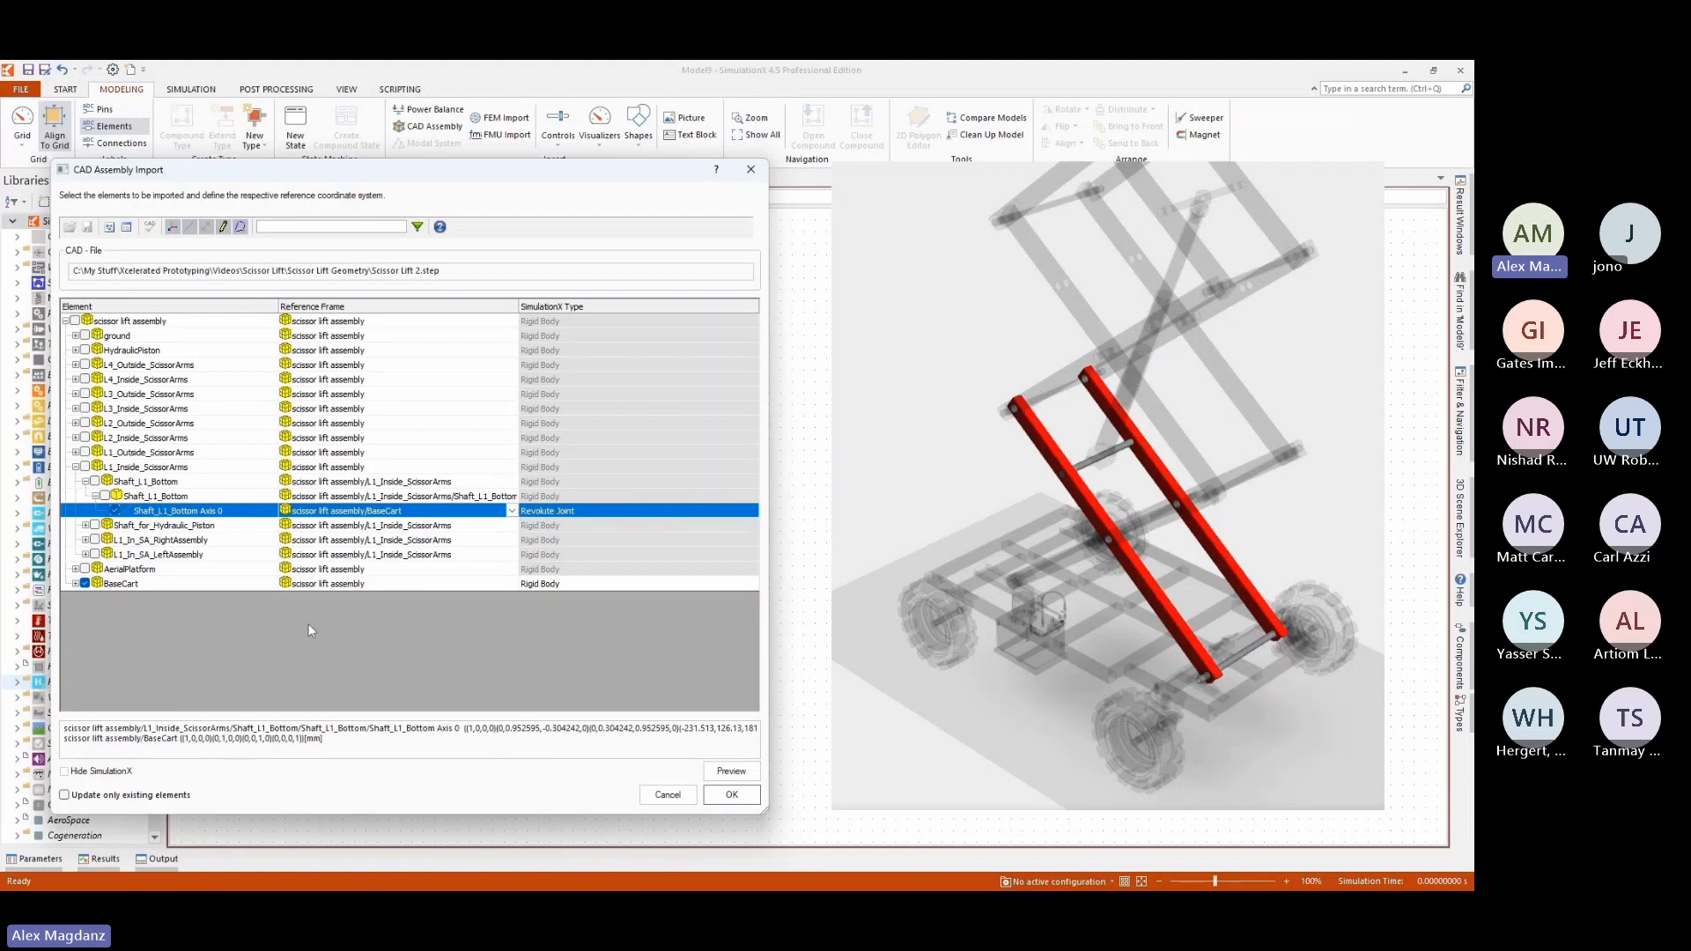
# Include Shaft_L1_Bottom as a rigid body and set its reference frame to Shaft_L1_Bottom Axis 0.
pyautogui.click(143, 482)
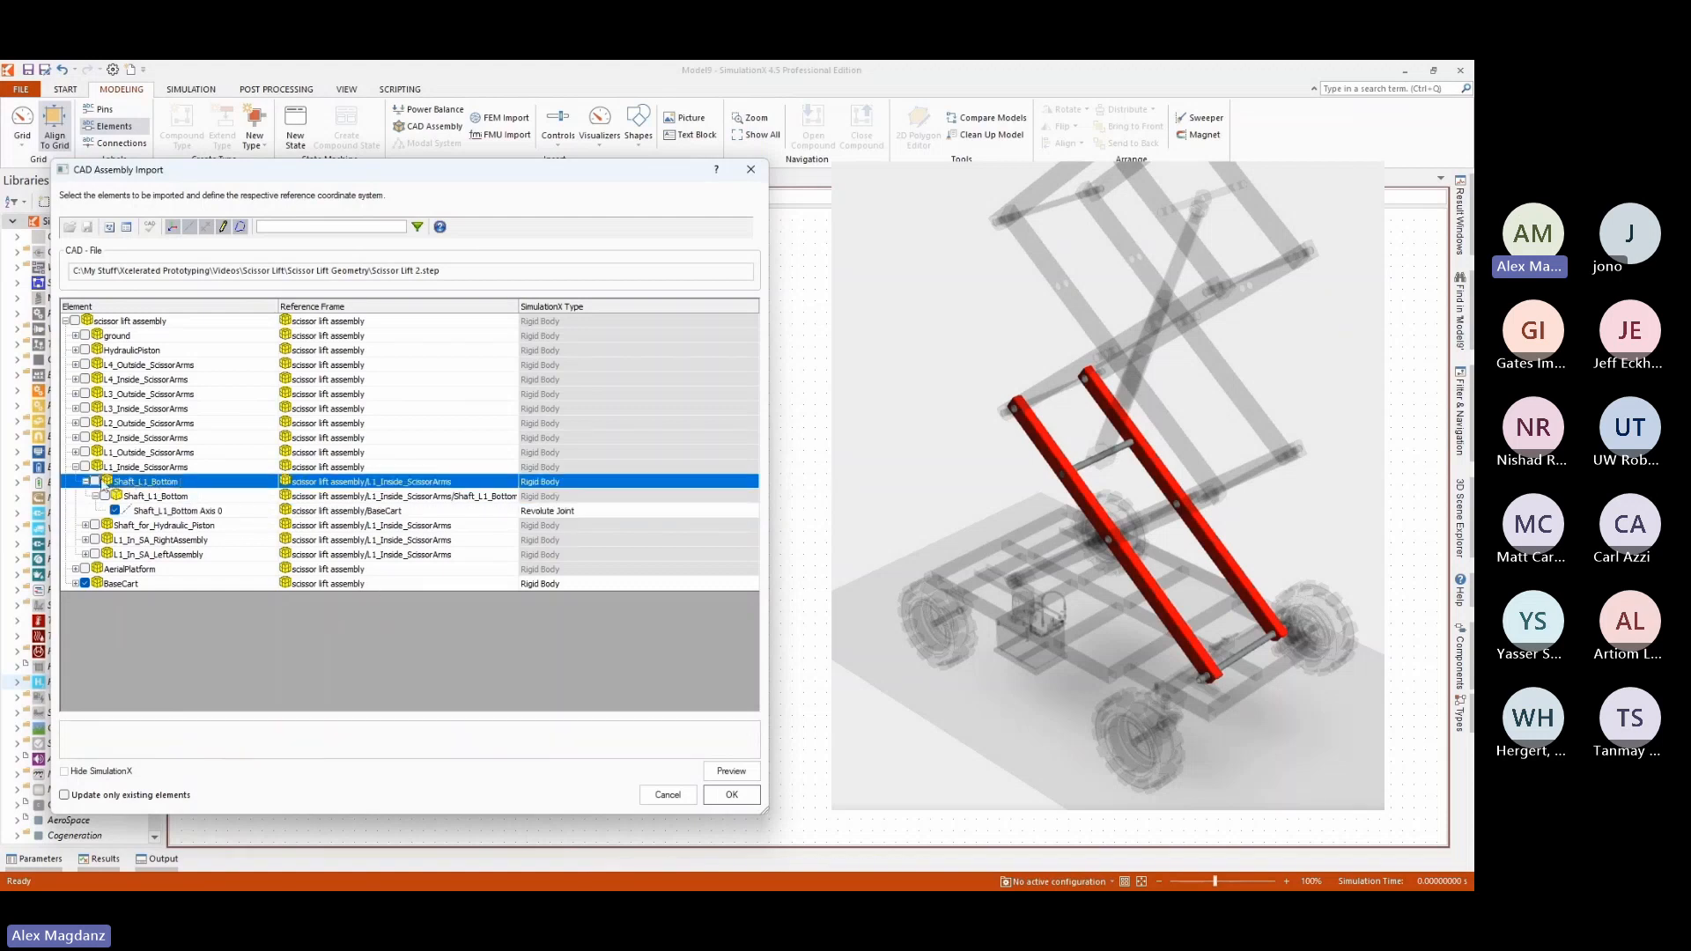
pyautogui.click(97, 481)
pyautogui.click(421, 483)
pyautogui.click(512, 481)
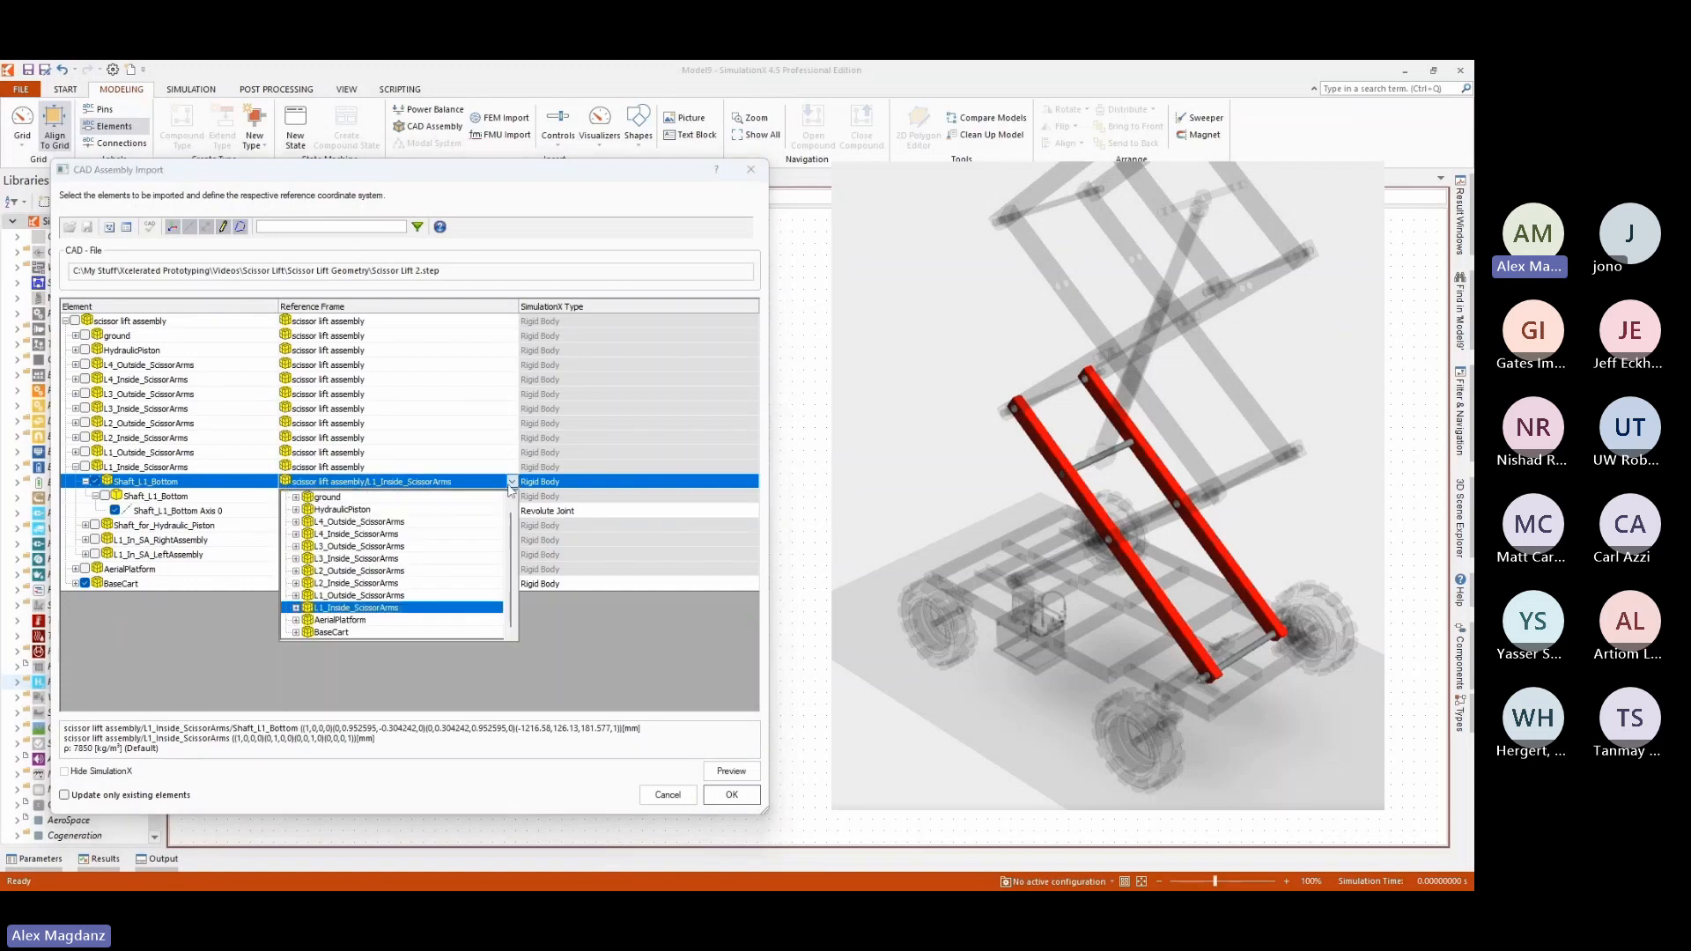
pyautogui.click(296, 608)
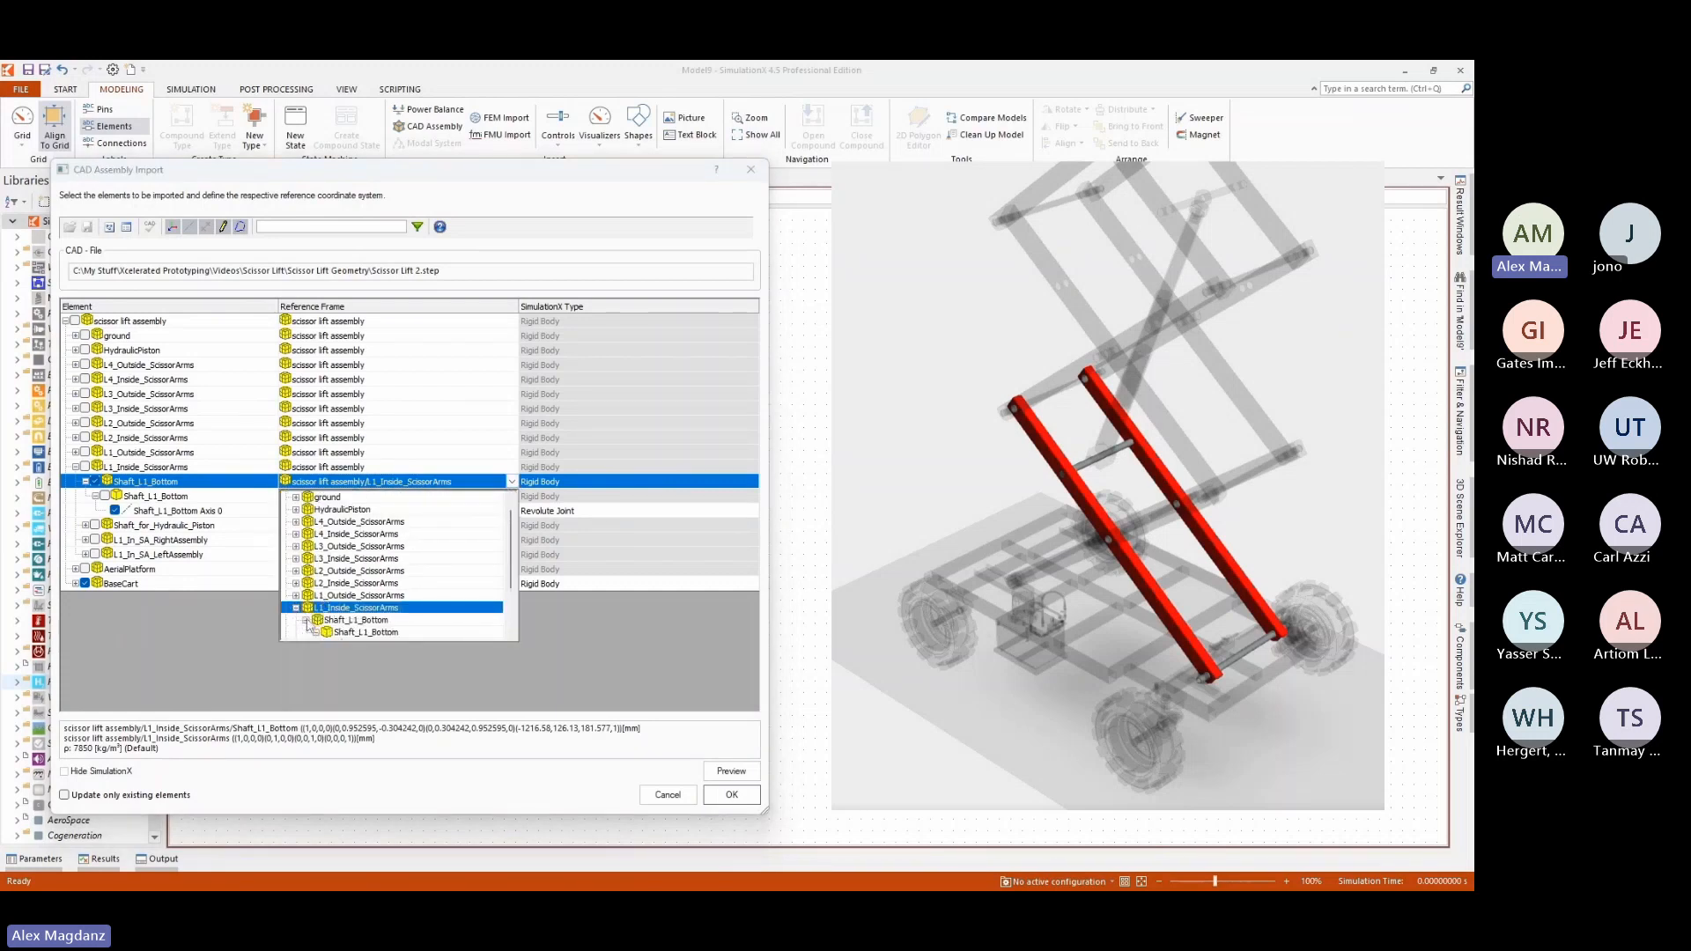
pyautogui.scroll(-2, 368, 581)
pyautogui.click(359, 572)
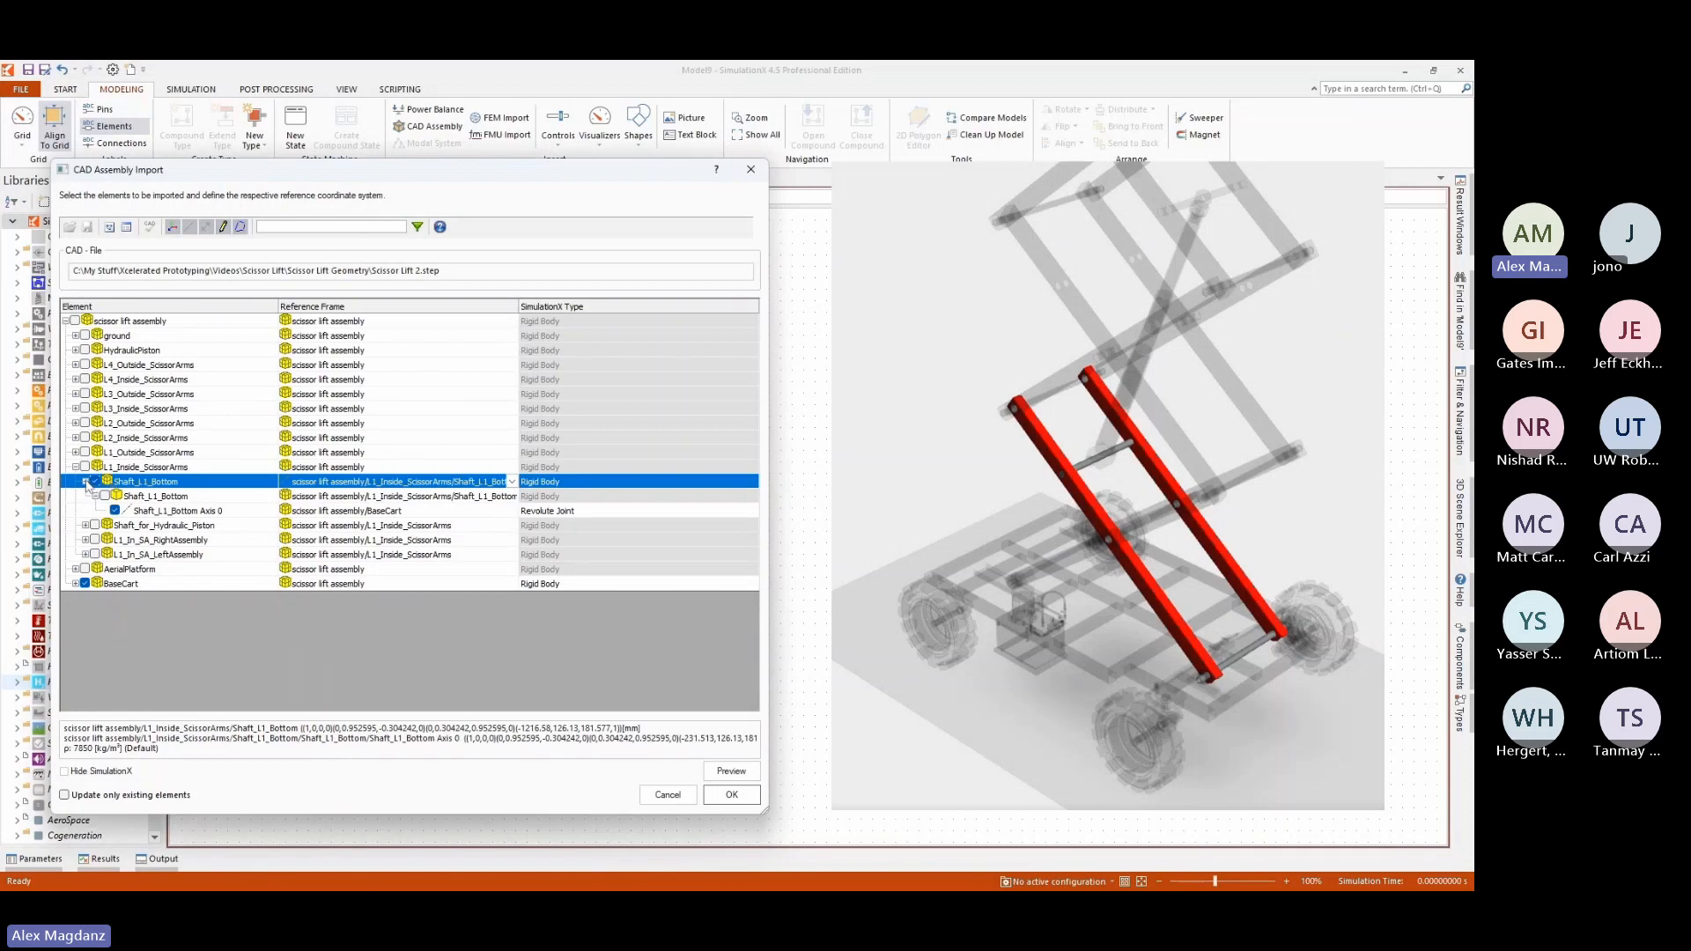
pyautogui.click(85, 482)
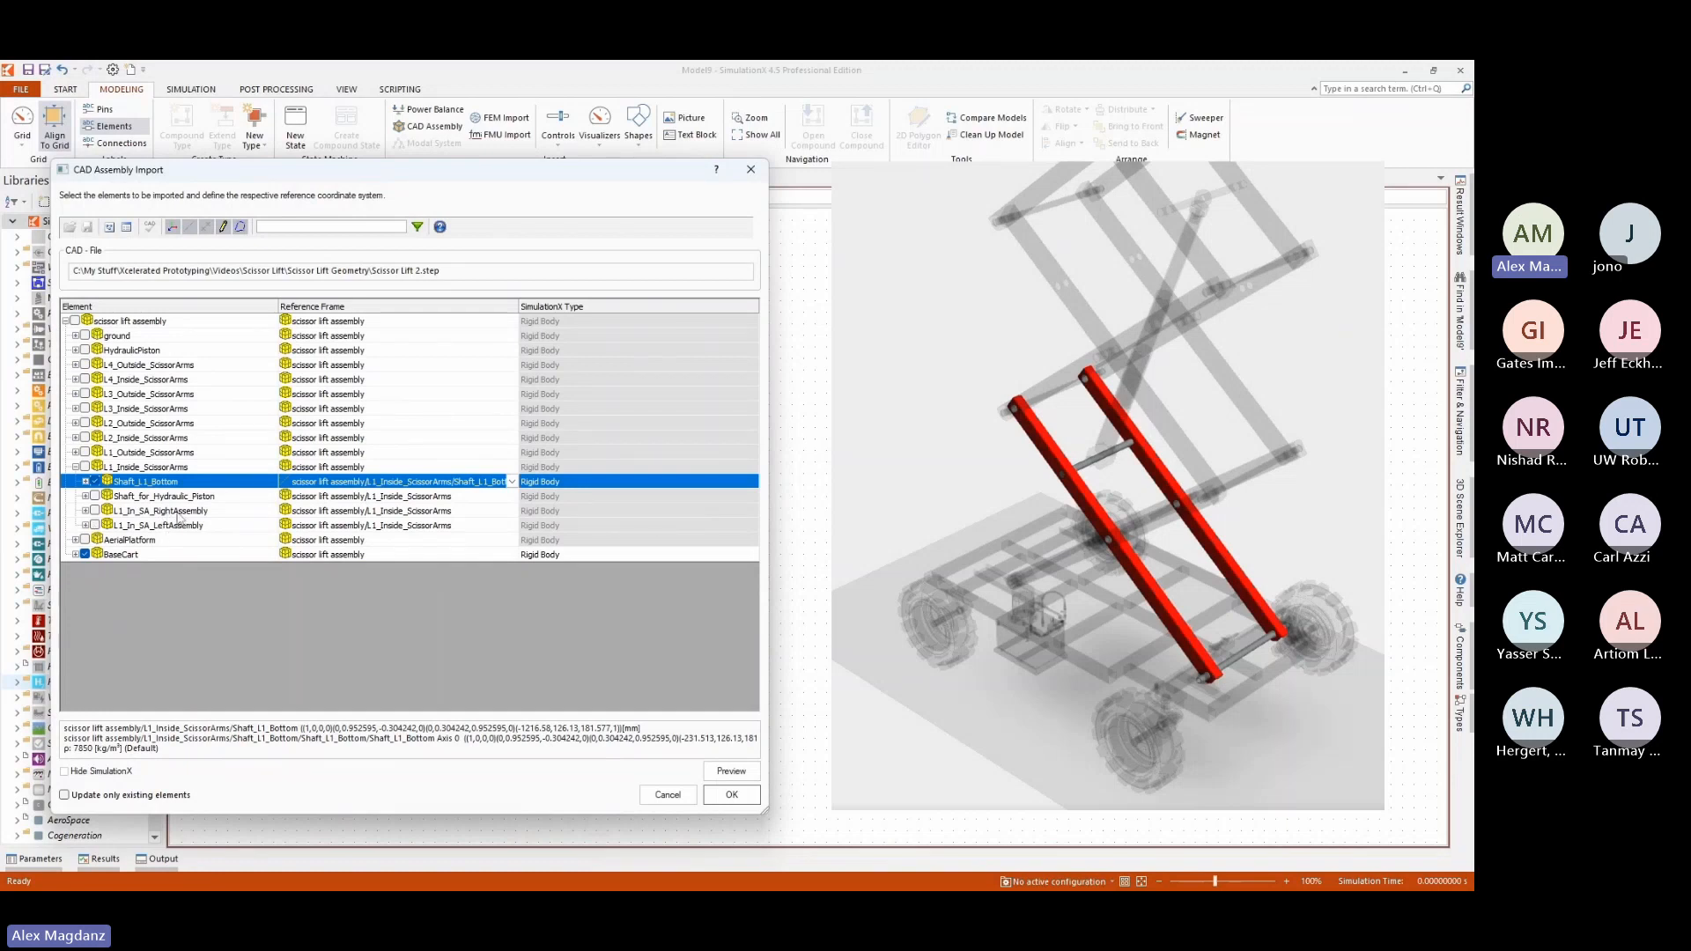
# Include L1_In_SA_LeftAssembly, L1_In_SA_RightAssembly and Shaft_for_Hydraulic_Piston in the import as rigid bodies.
pyautogui.click(95, 525)
pyautogui.click(95, 511)
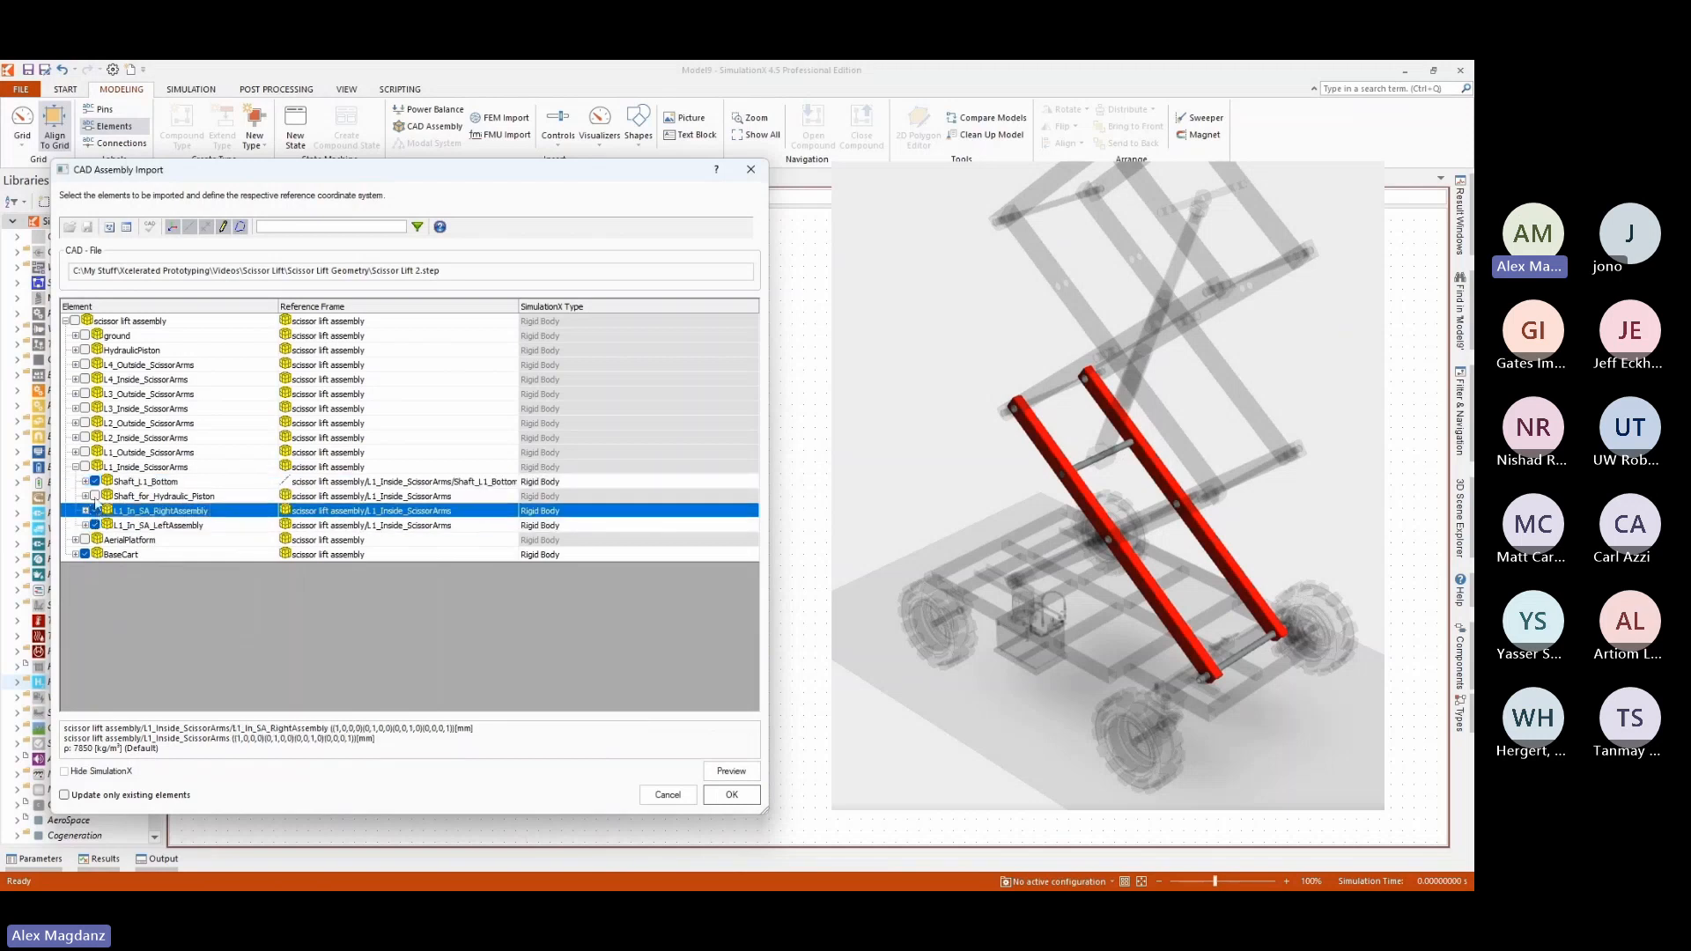
pyautogui.click(96, 497)
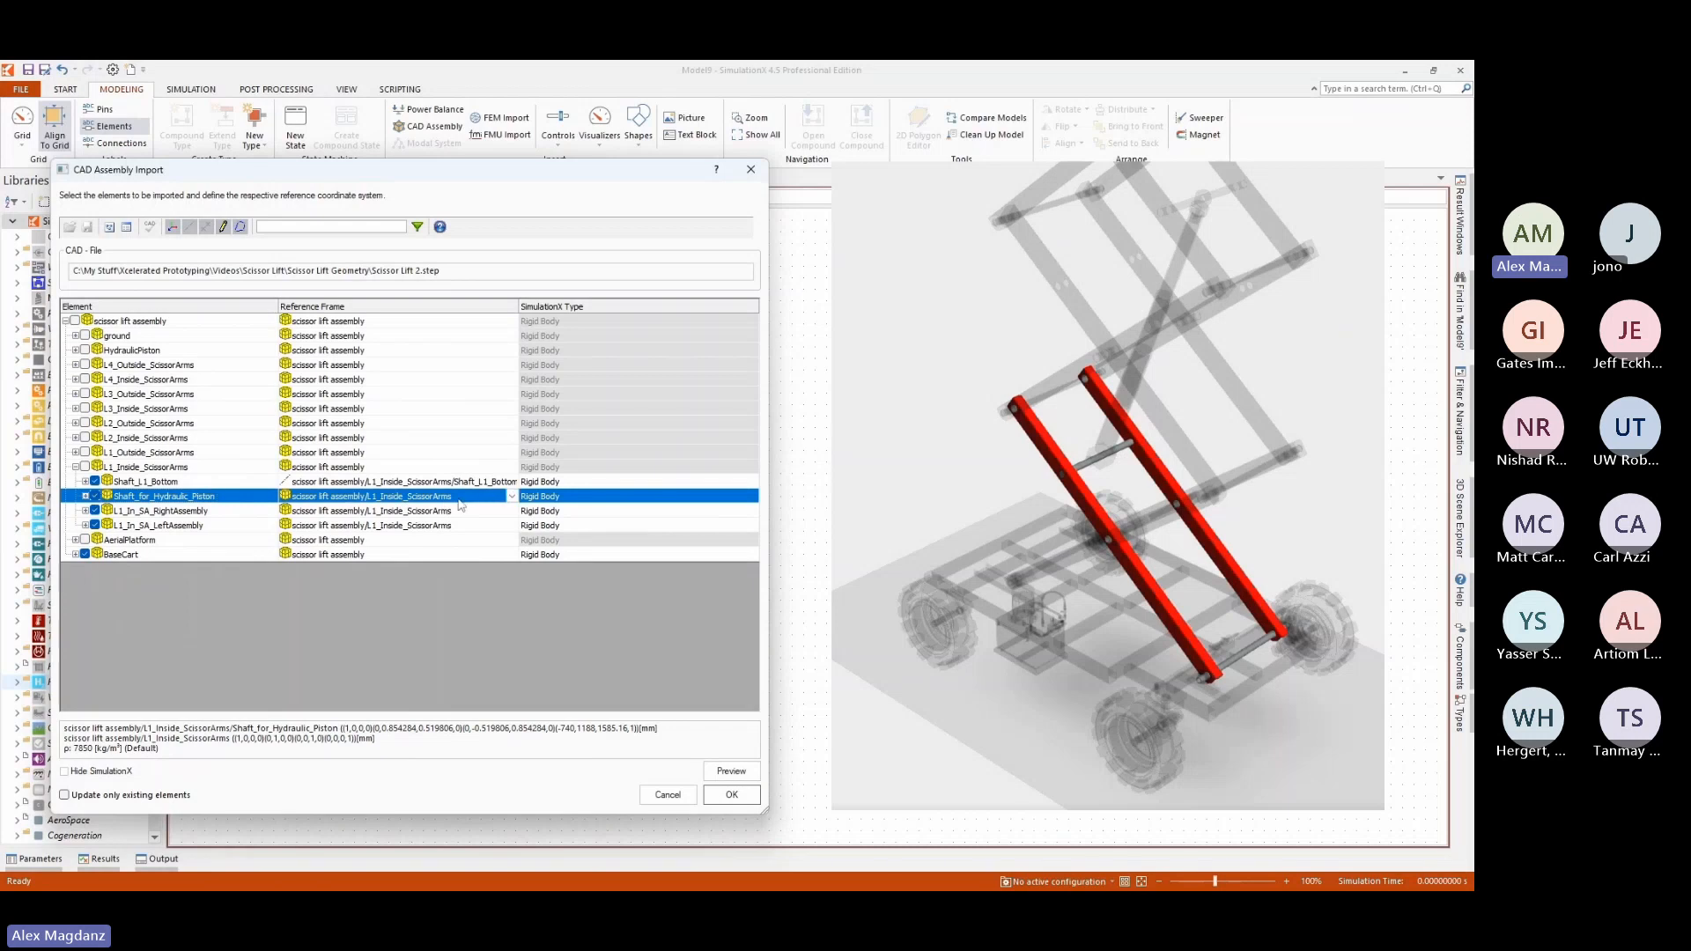
# Set Shaft_L1_Bottom as the reference frame for the hydraulic piston shaft and both L1 inside arm assemblies, and import the marked elements.
pyautogui.click(511, 498)
pyautogui.click(357, 560)
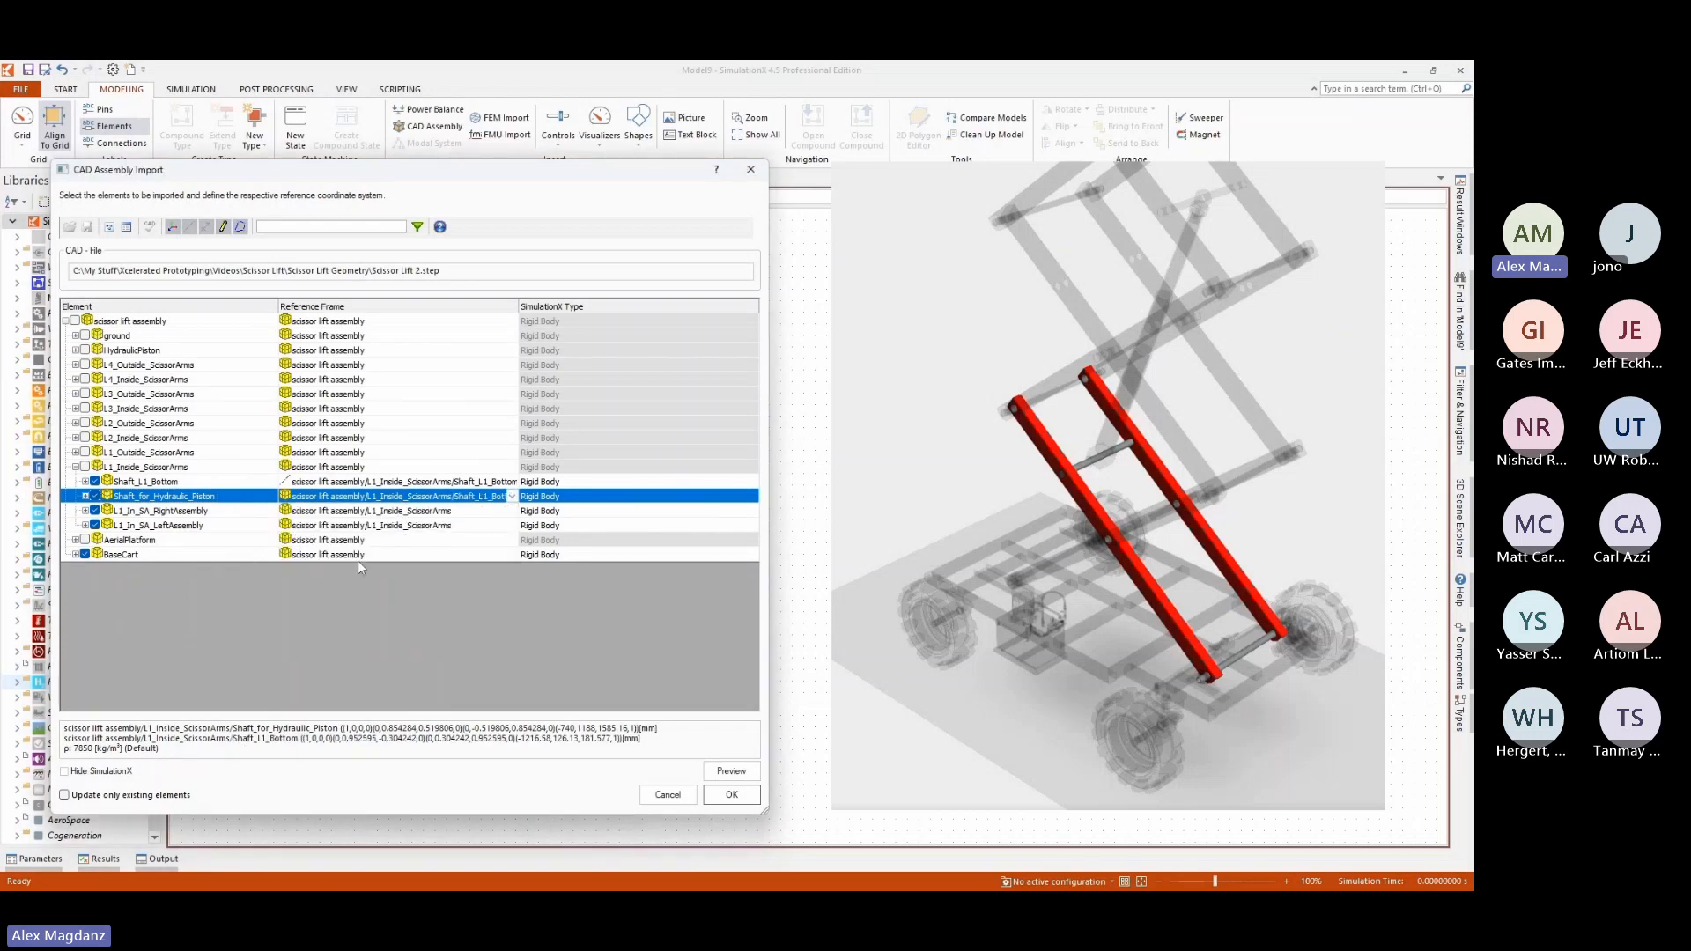
pyautogui.click(476, 511)
pyautogui.click(511, 511)
pyautogui.click(367, 574)
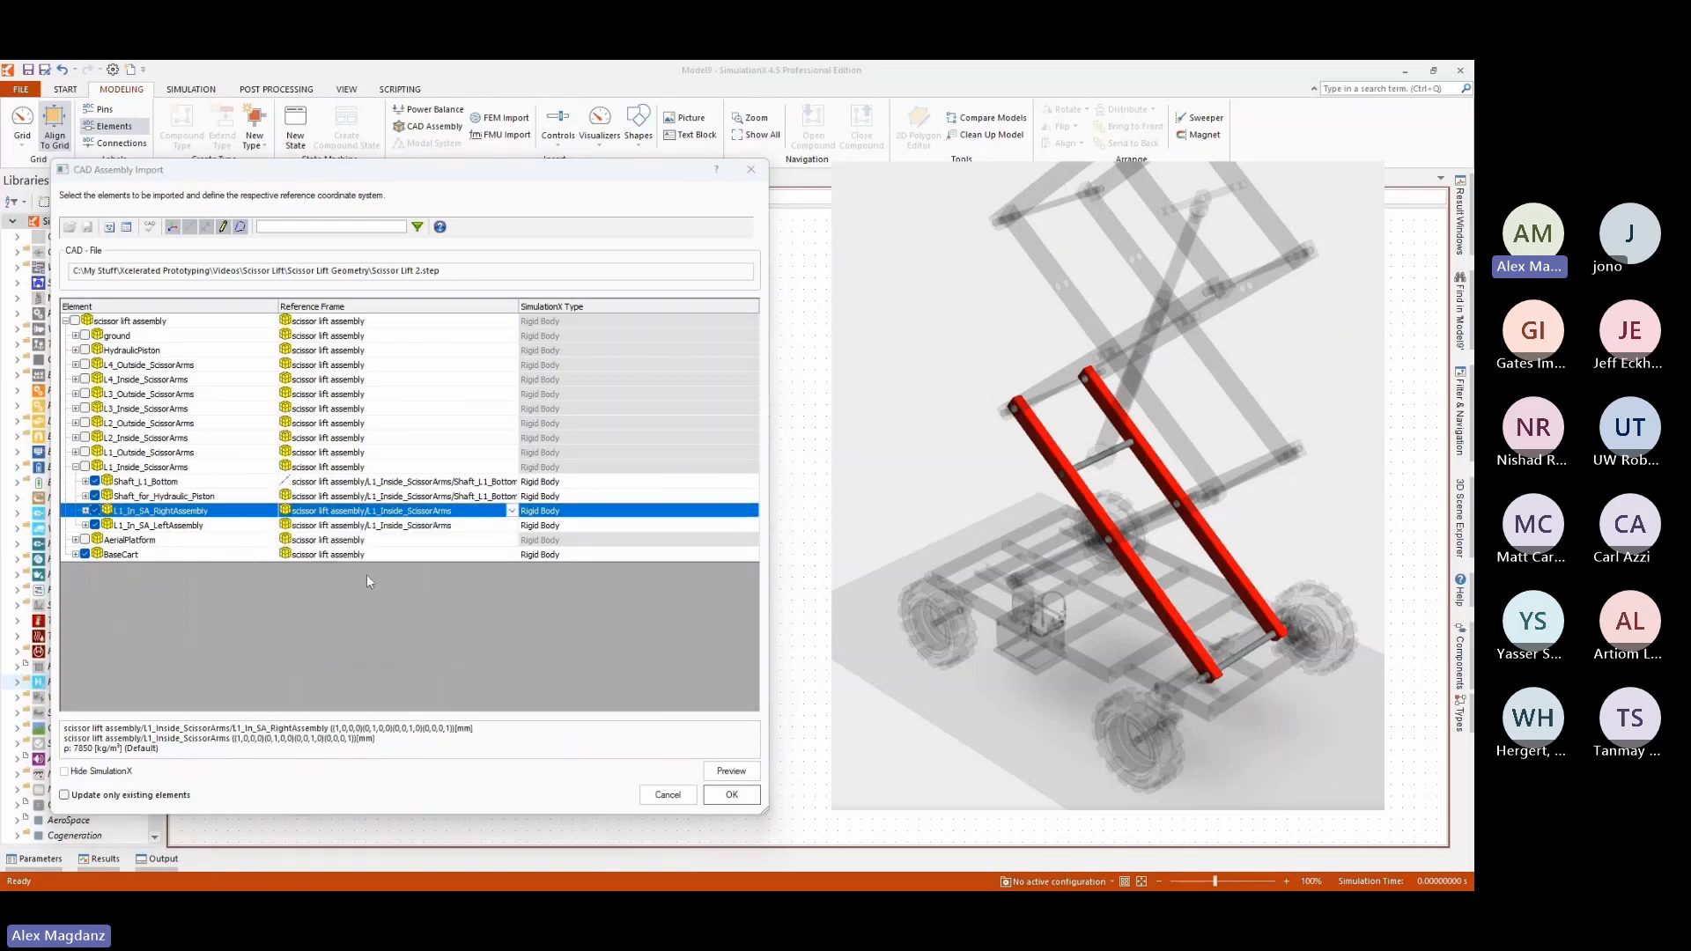
pyautogui.click(481, 526)
pyautogui.click(511, 526)
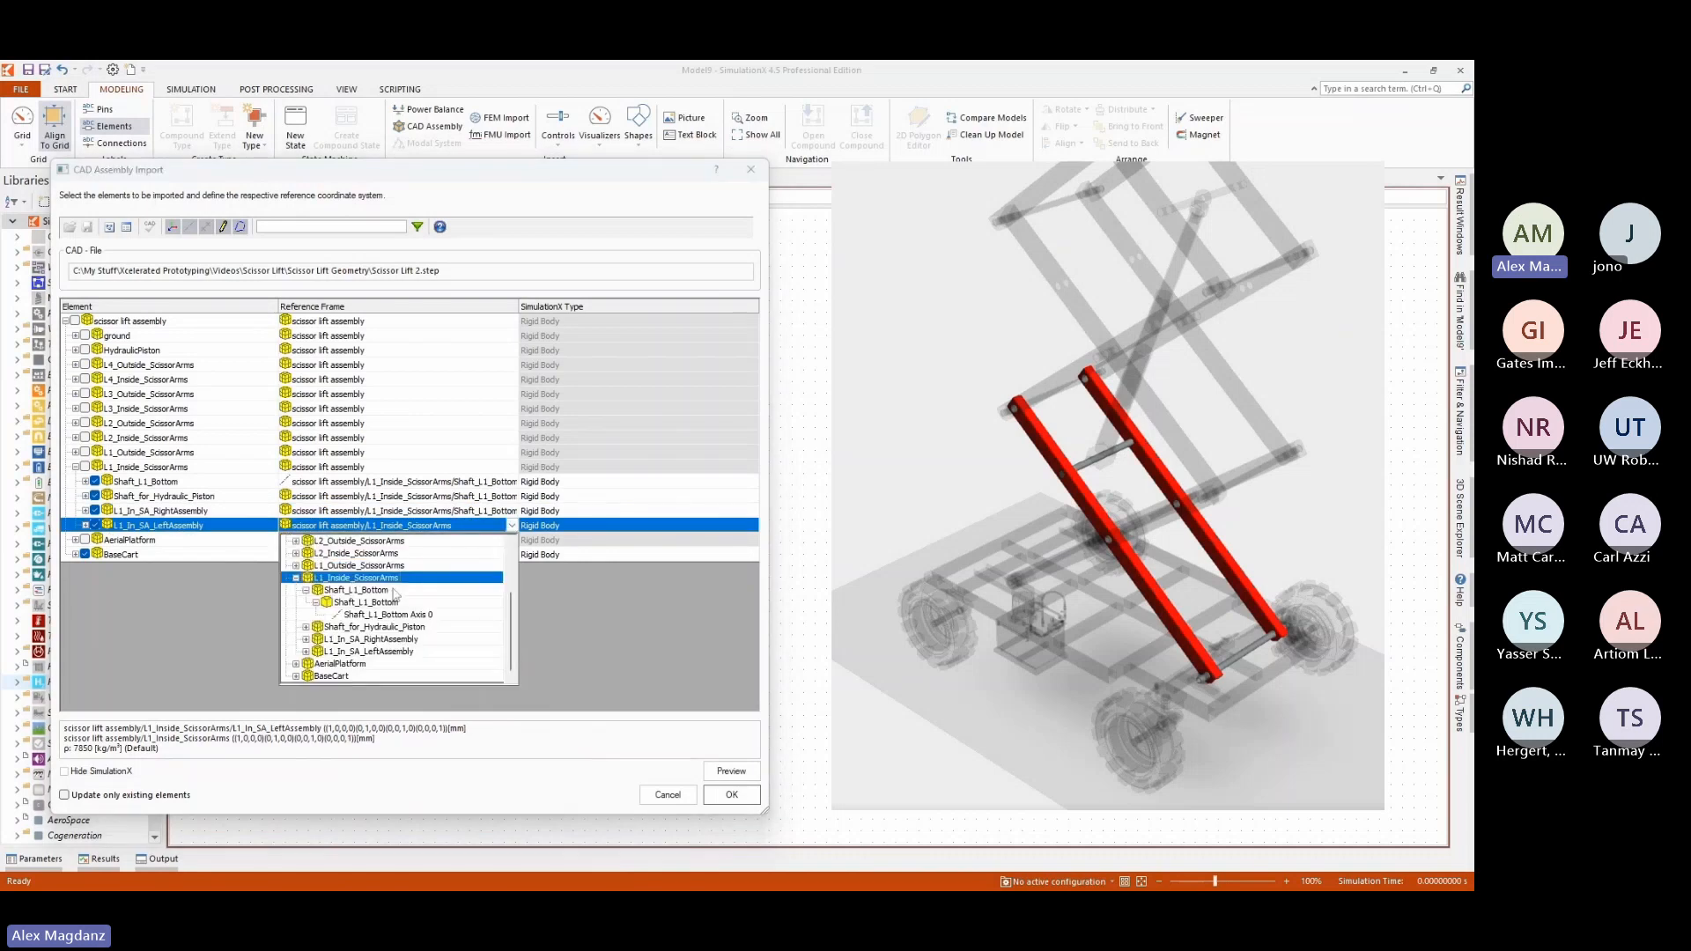
pyautogui.click(394, 581)
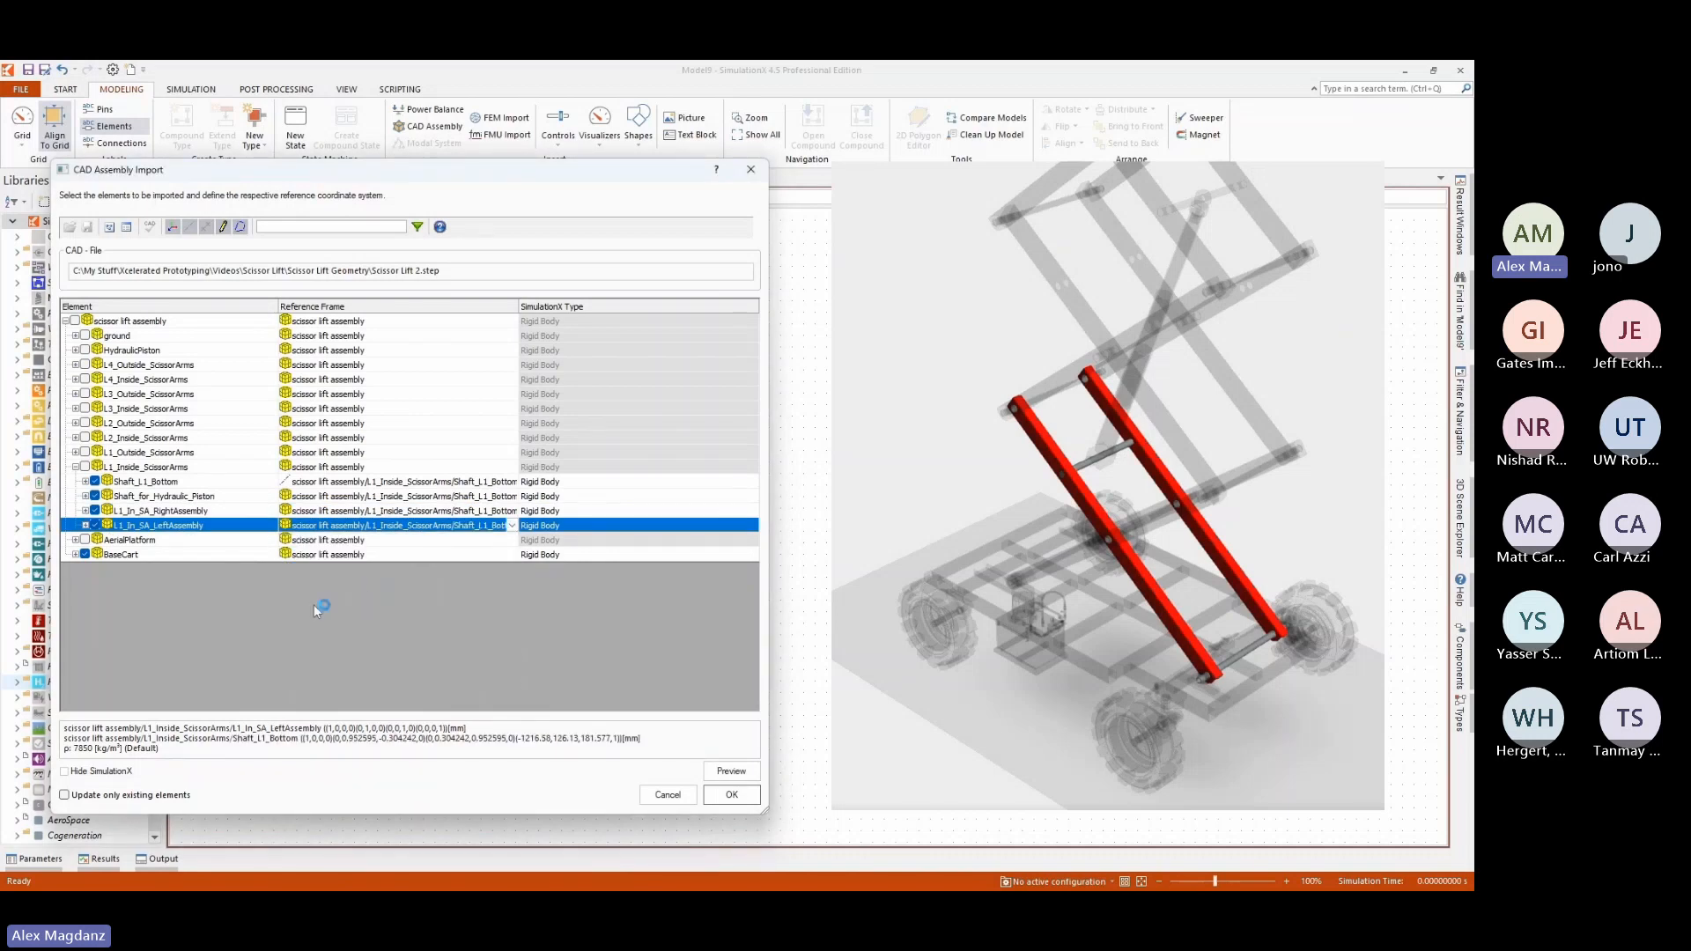
pyautogui.click(731, 794)
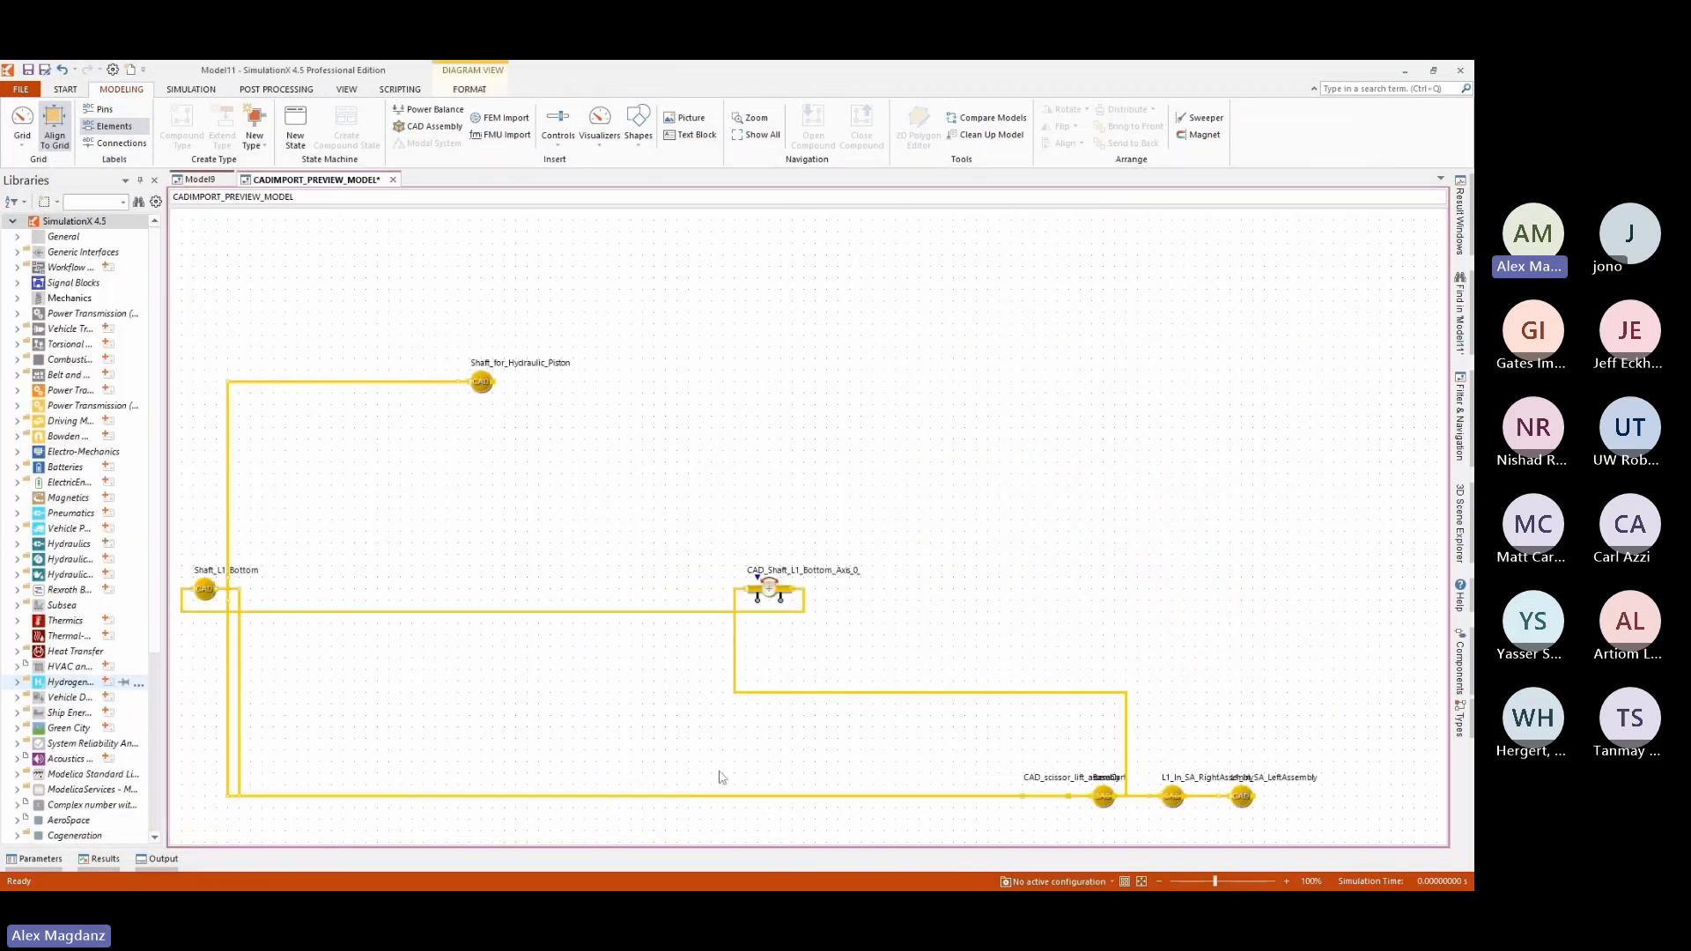
# Open a 3D view of the preview model and place it in a vertical tab group beside the diagram.
pyautogui.rightClick(328, 182)
pyautogui.click(370, 279)
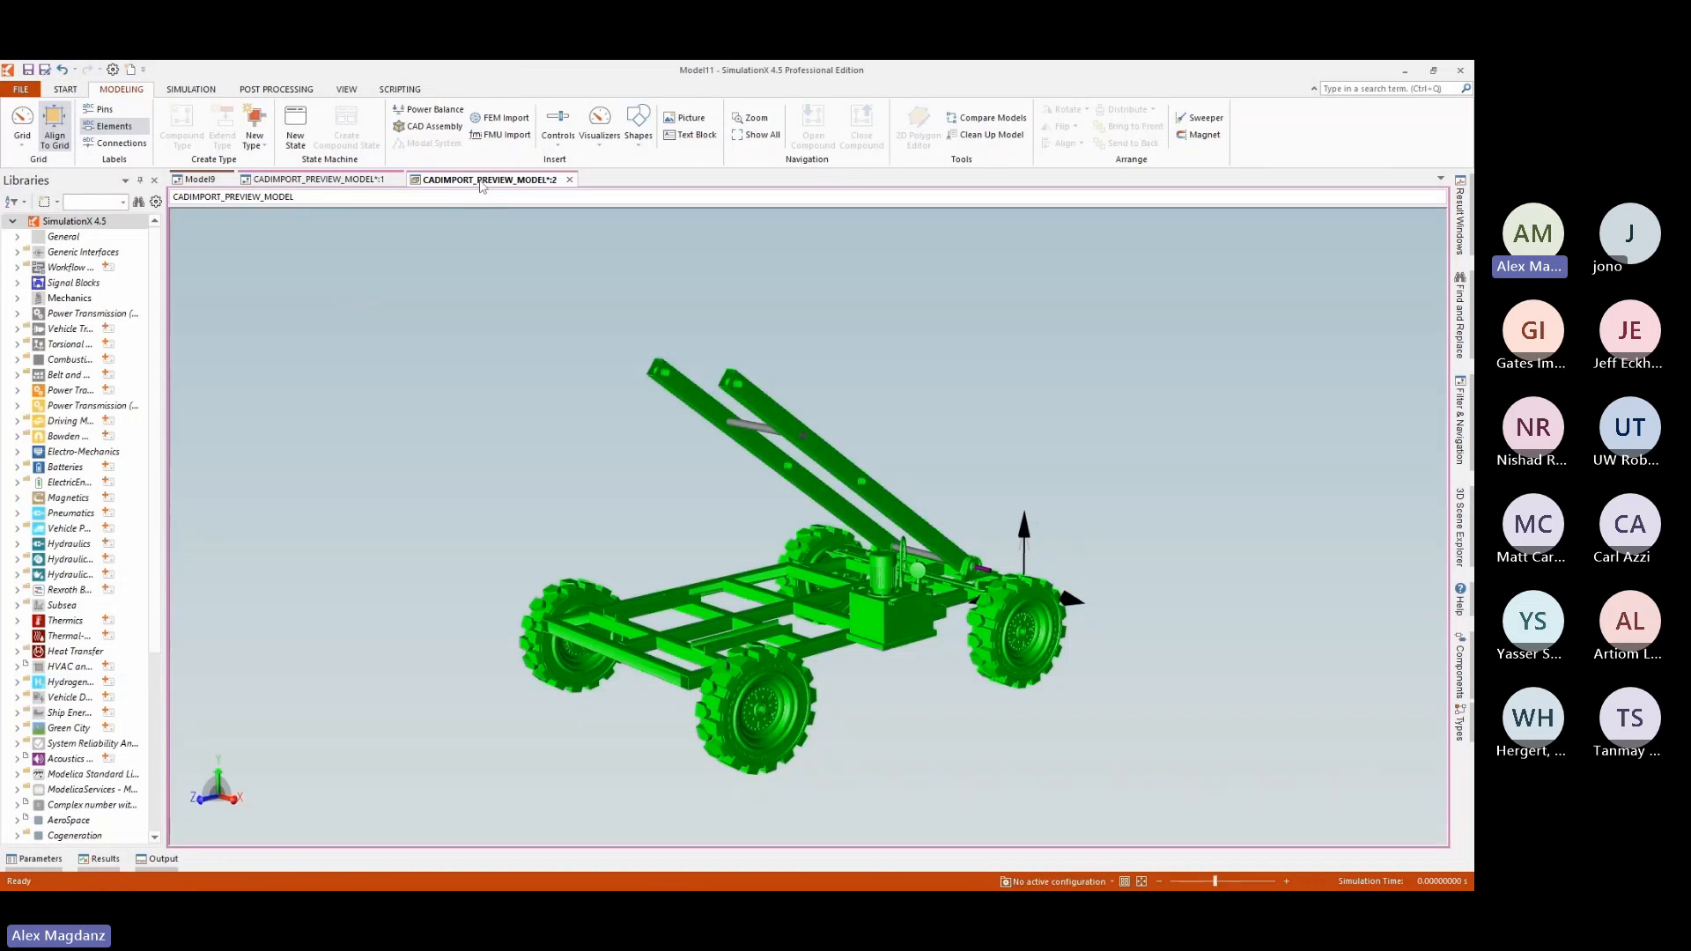
pyautogui.rightClick(482, 187)
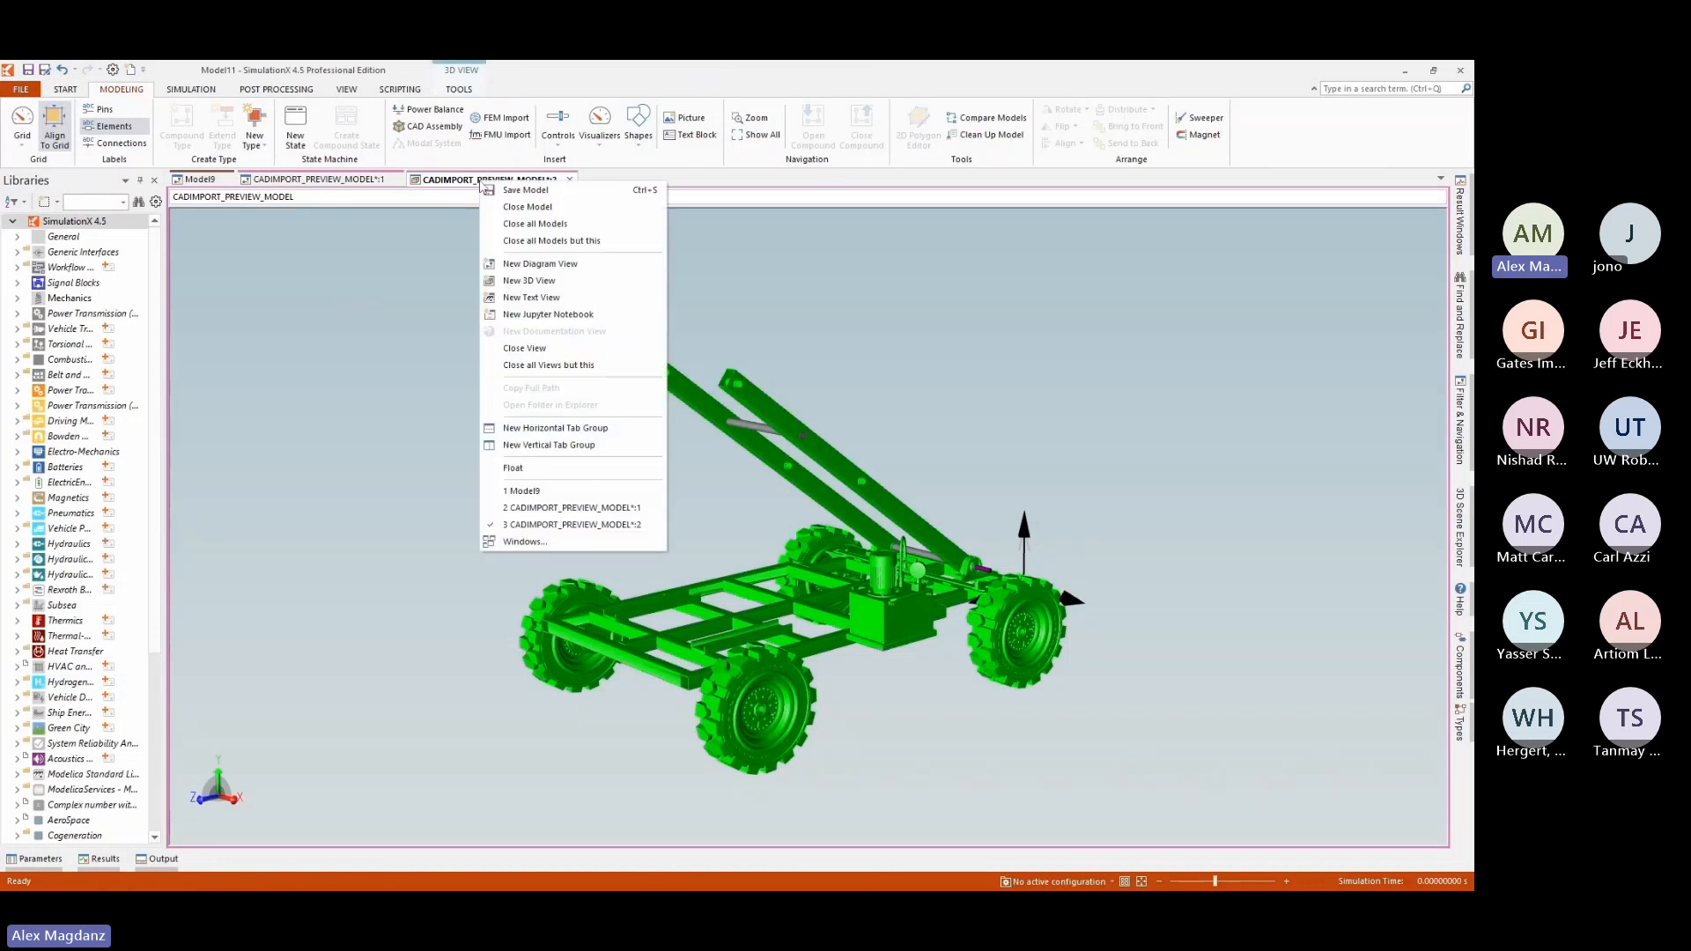
pyautogui.click(539, 447)
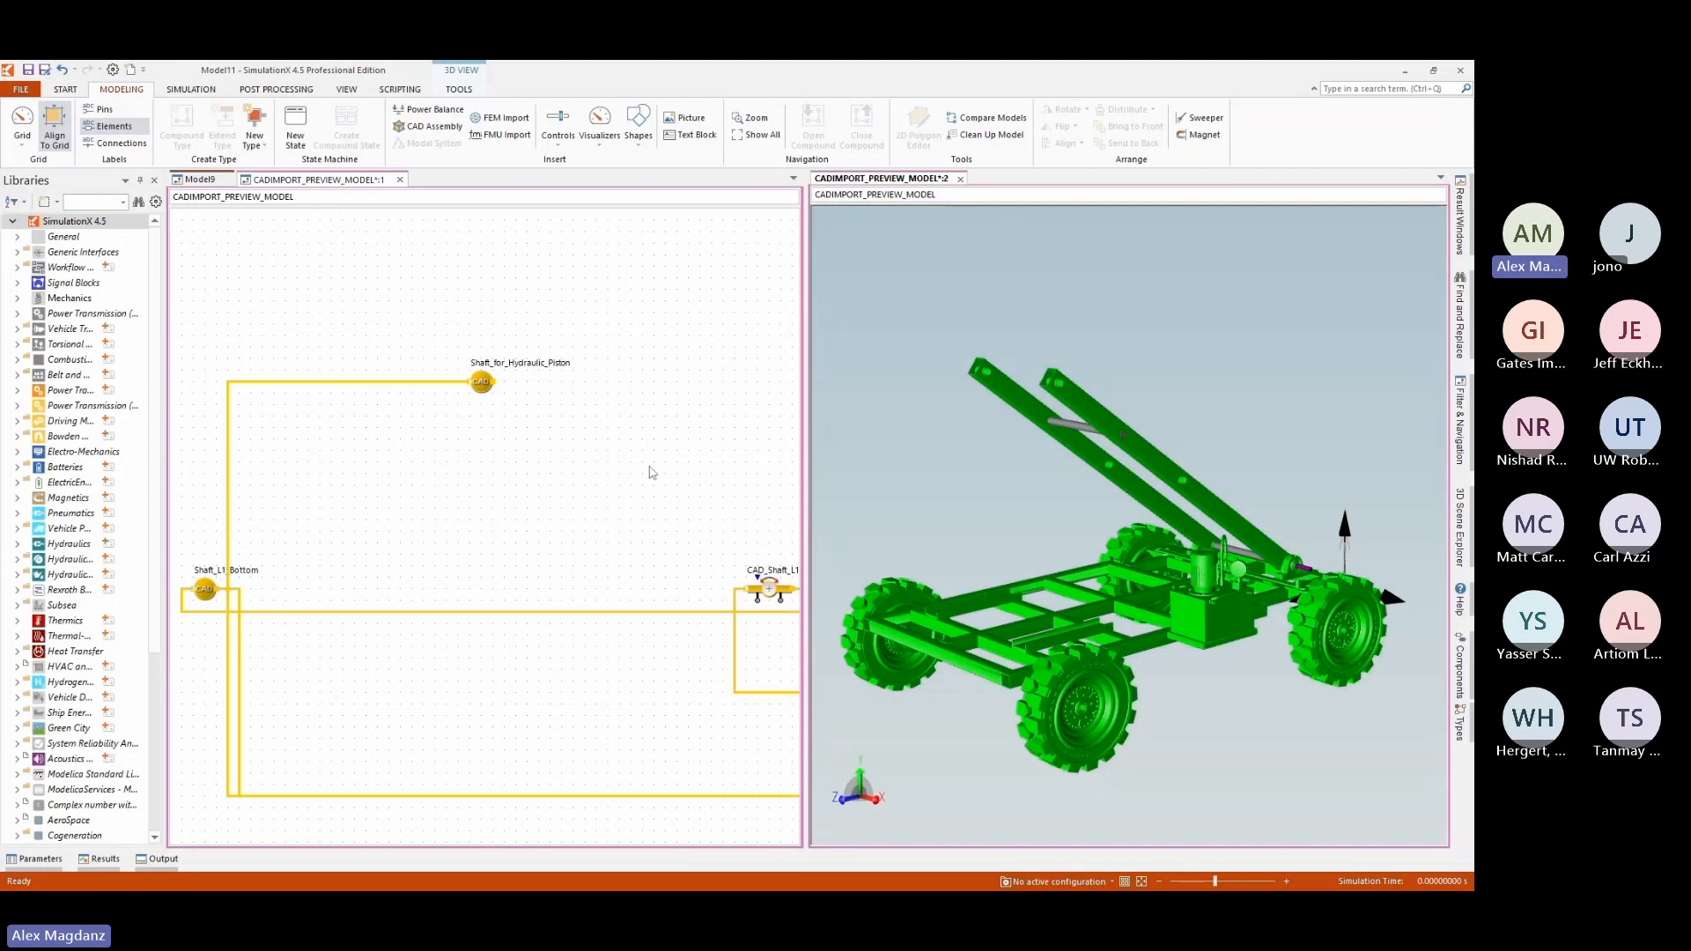
# Try to rearrange the Shaft_for_Hydraulic_Piston and Shaft_L1_Bottom elements manually in the diagram.
pyautogui.moveTo(482, 398); pyautogui.dragTo(460, 373)
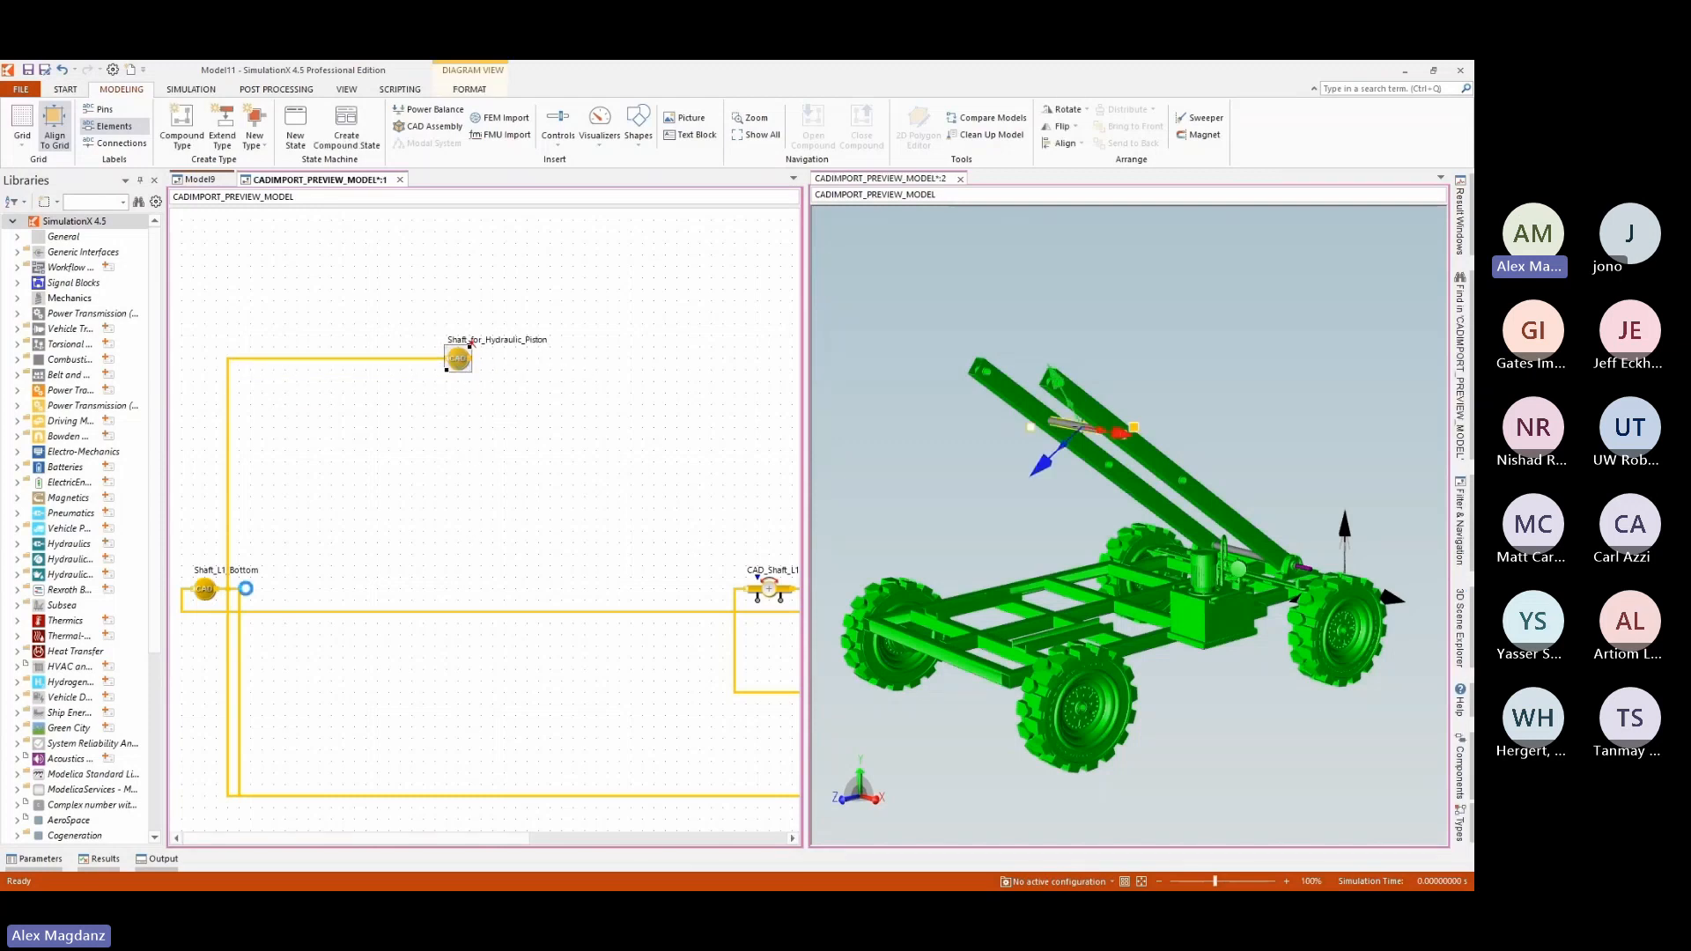
pyautogui.moveTo(208, 586); pyautogui.dragTo(381, 526)
pyautogui.click(1058, 630)
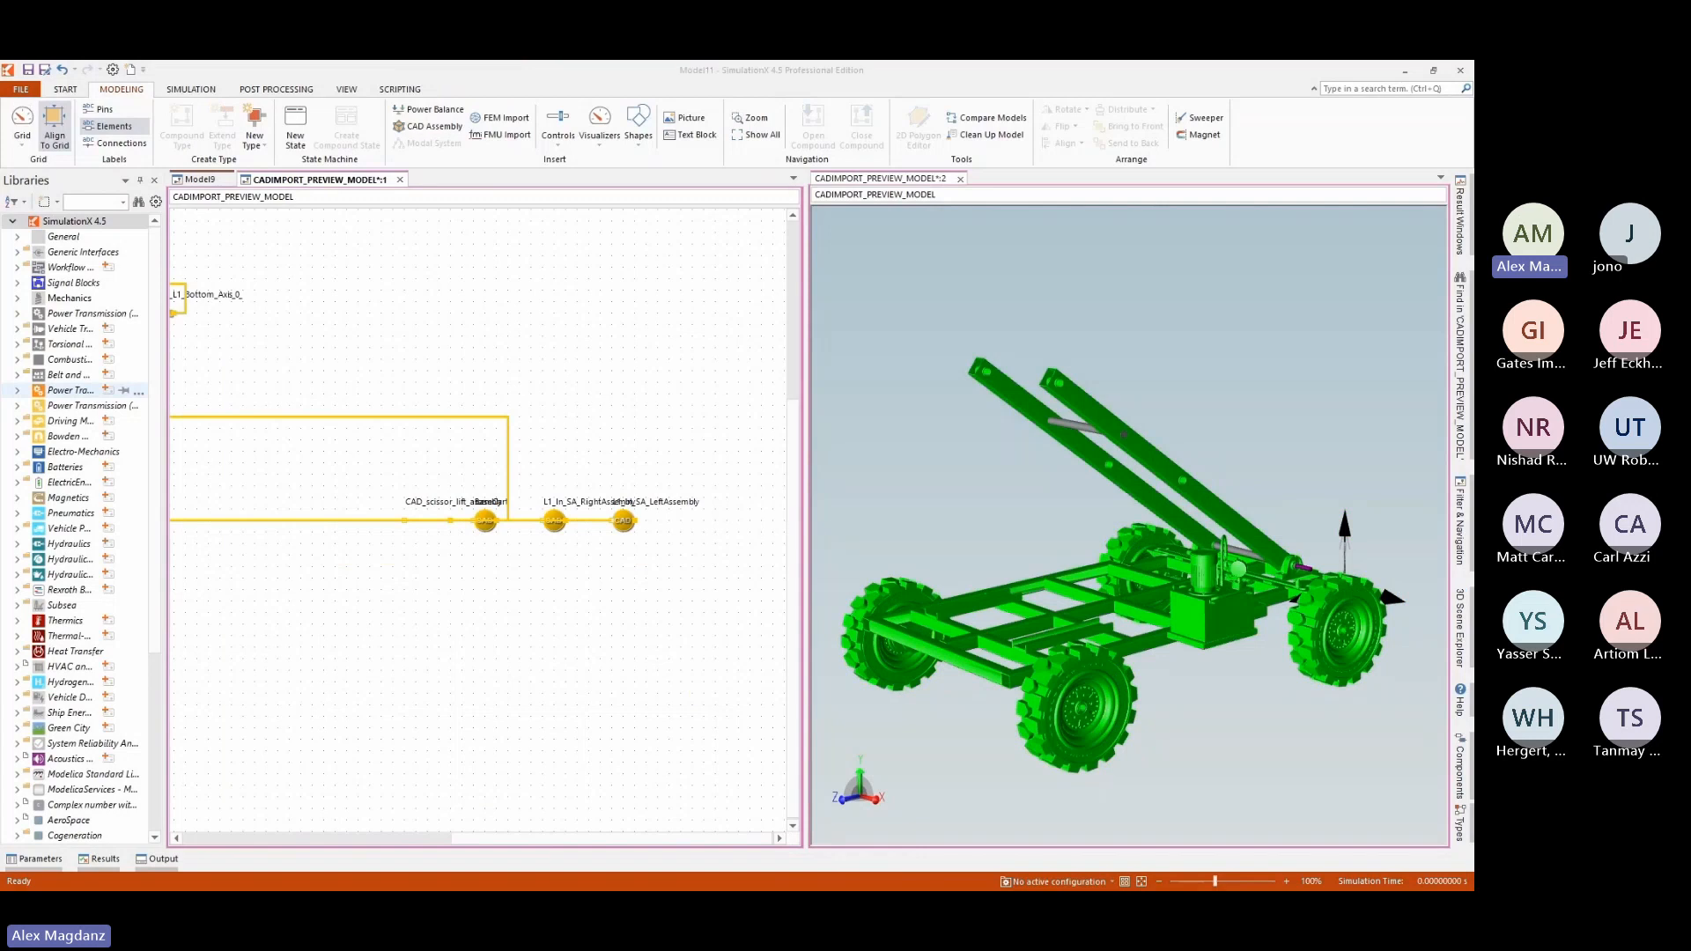
# Return to the CAD assembly import and base the diagram layout on the dependency tree, growing upward from a root at the lower left.
pyautogui.hotkey('alt', 'Tab')
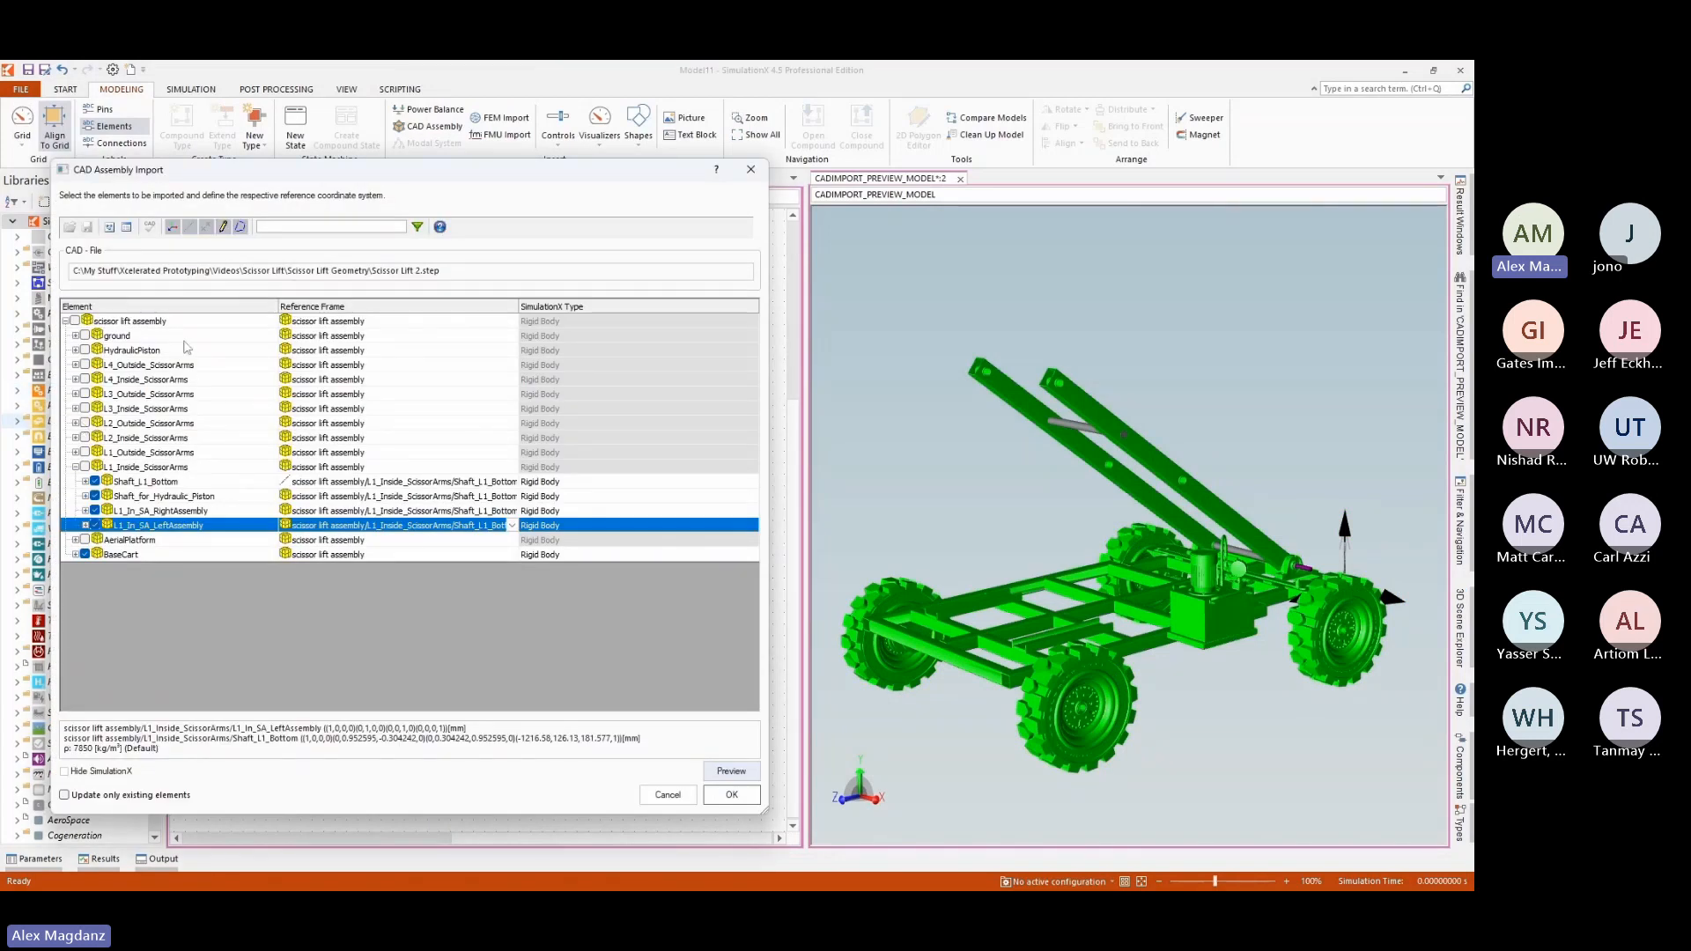
pyautogui.click(112, 230)
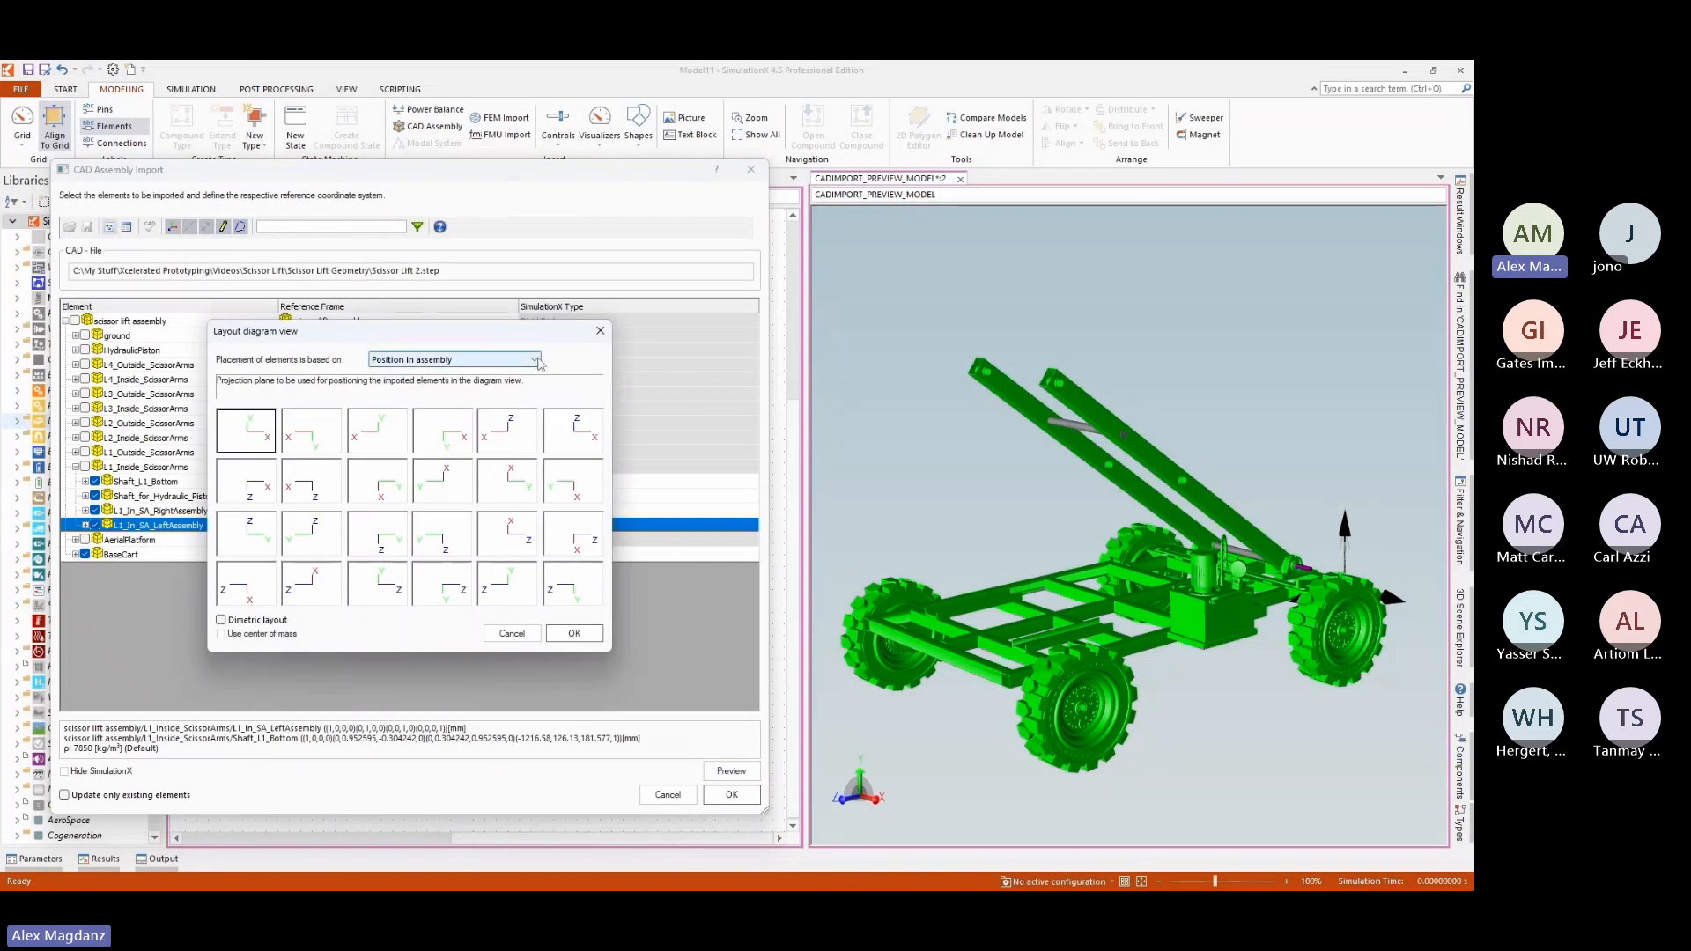
pyautogui.click(539, 361)
pyautogui.click(409, 378)
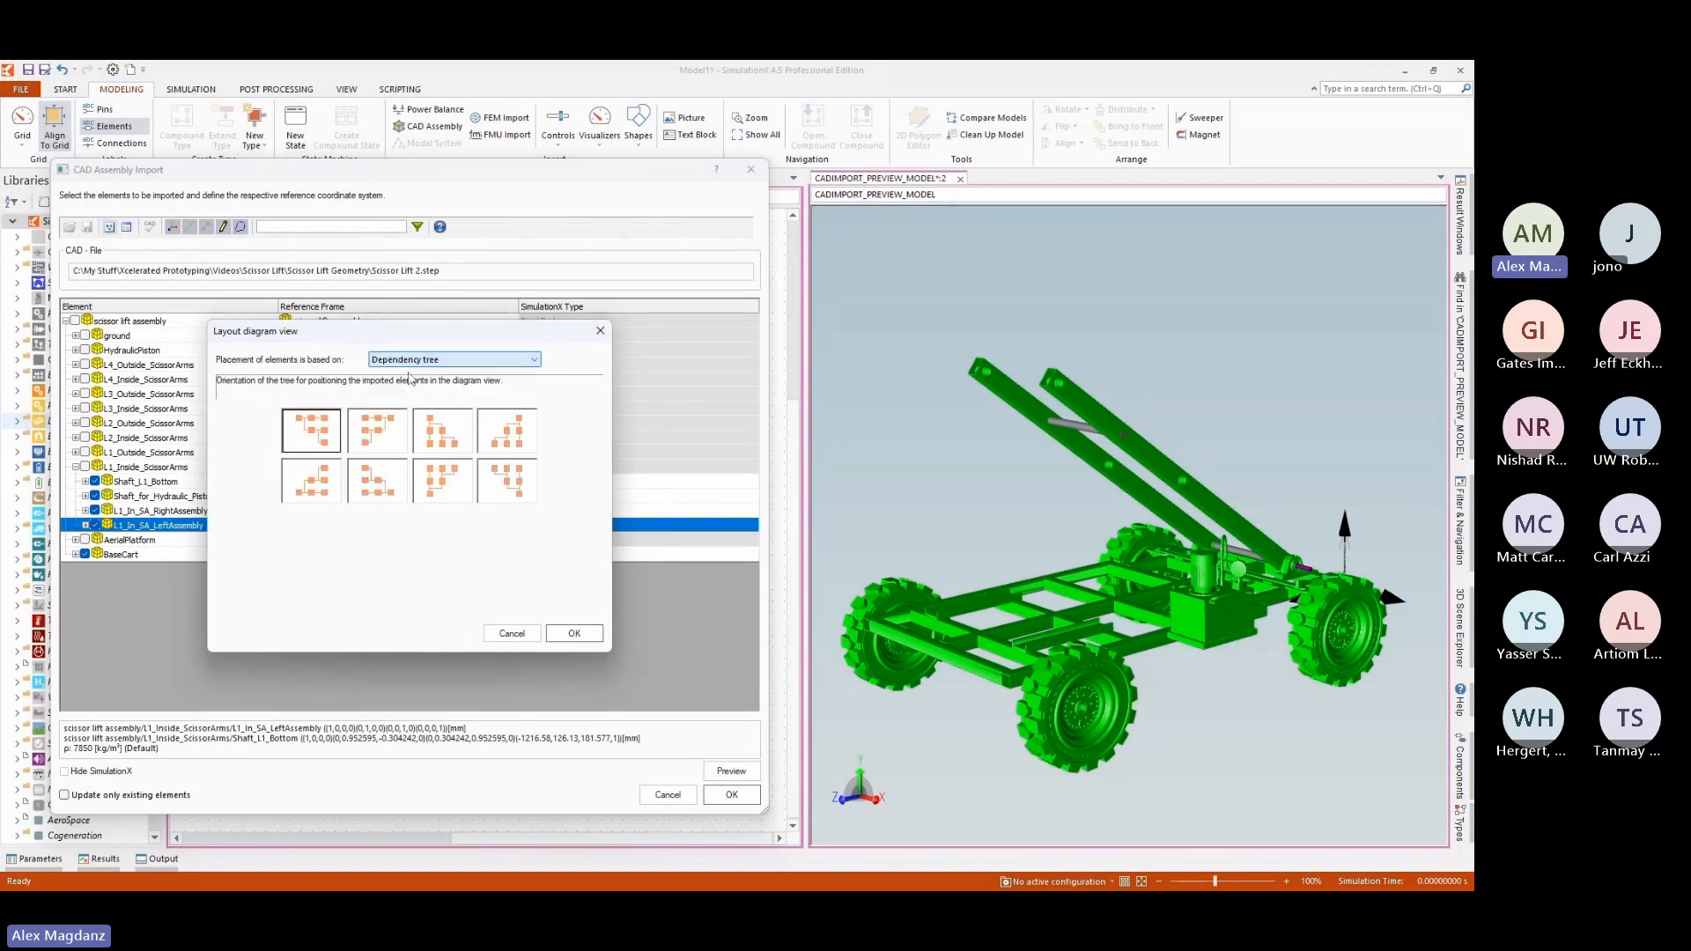
pyautogui.click(440, 490)
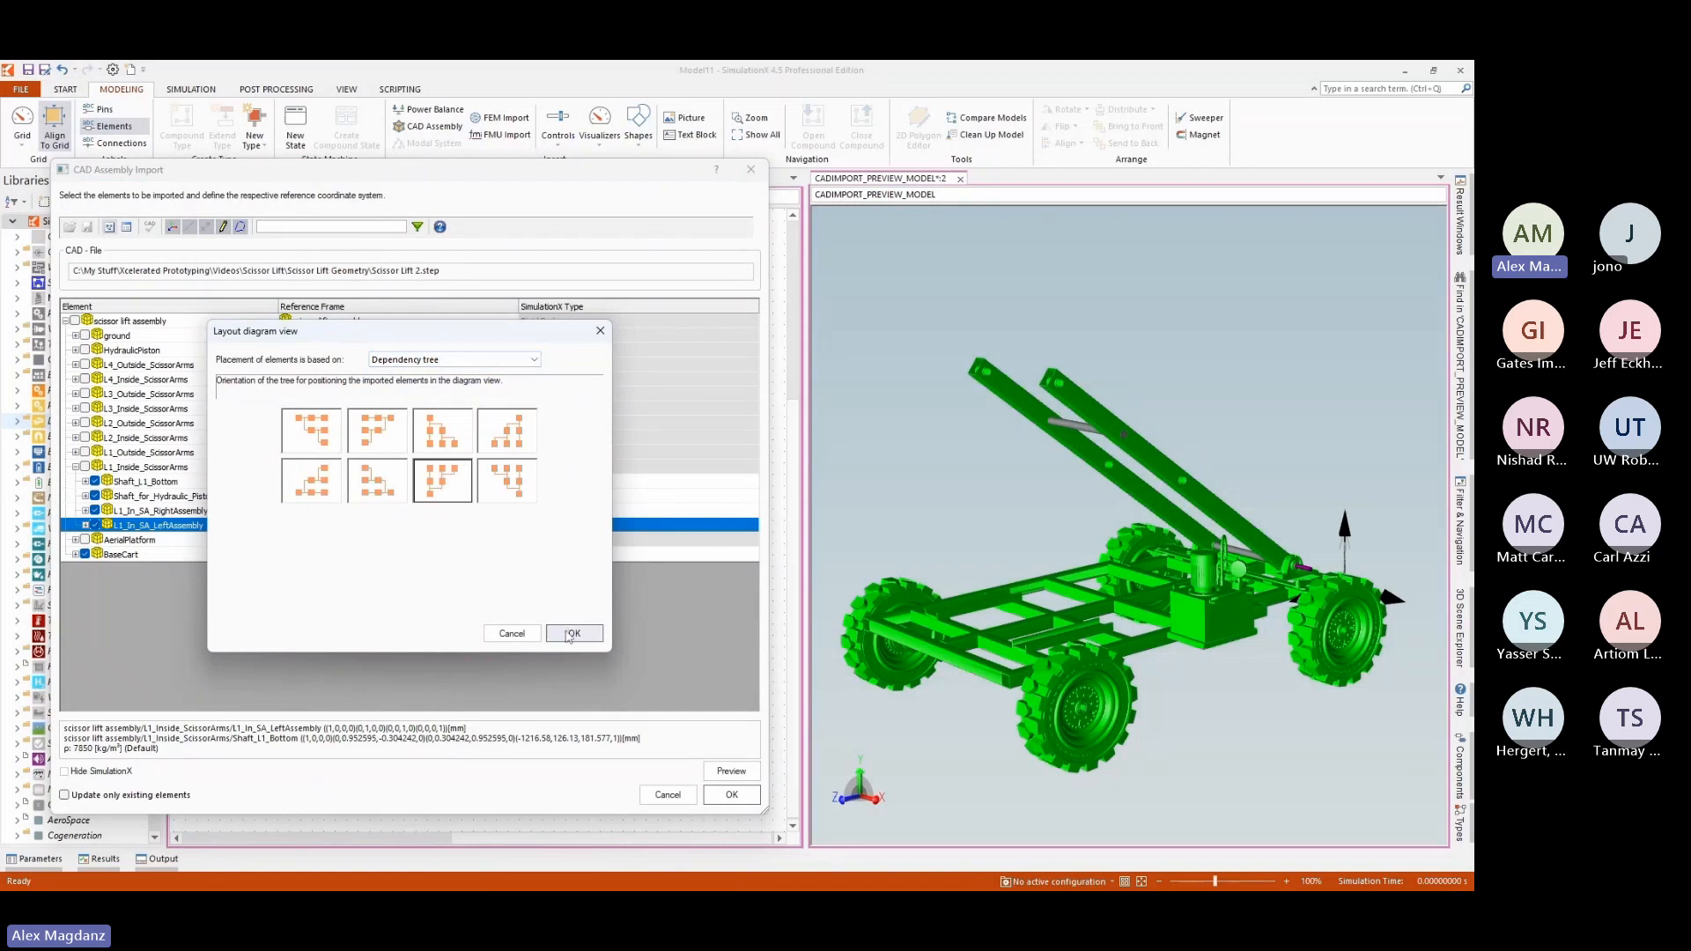
pyautogui.click(571, 634)
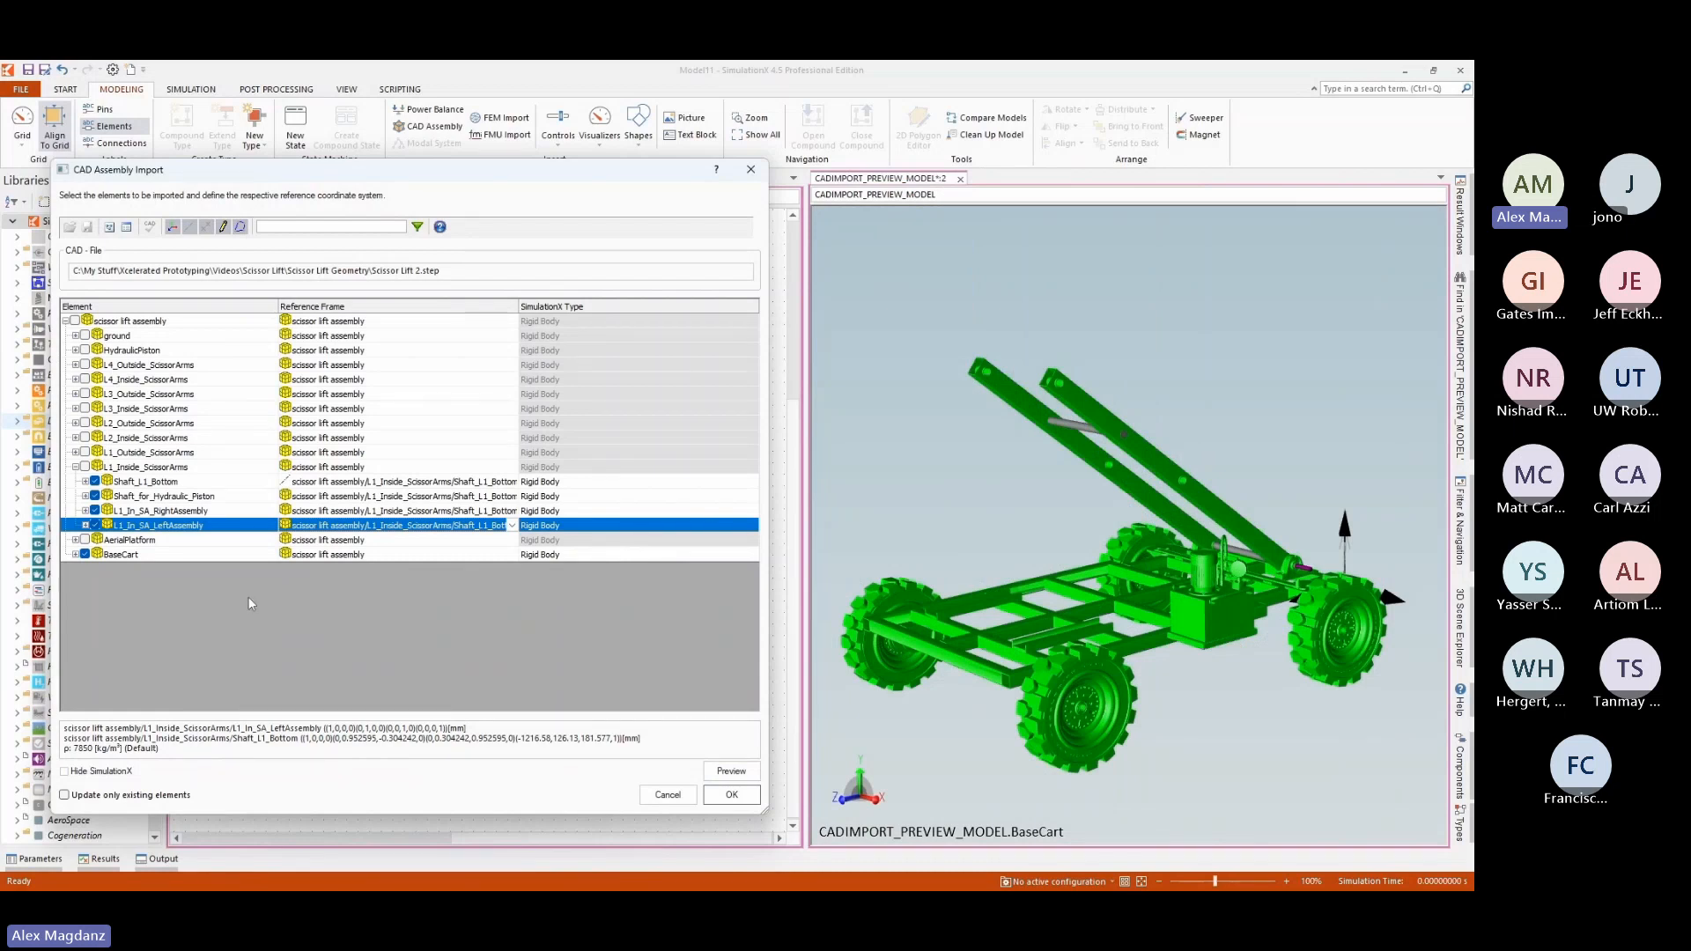
# Replace L1_In_SA_RightAssembly in the import with L1_In_RightArm and the top, middle and bottom right bearings as separate rigid bodies.
pyautogui.click(85, 511)
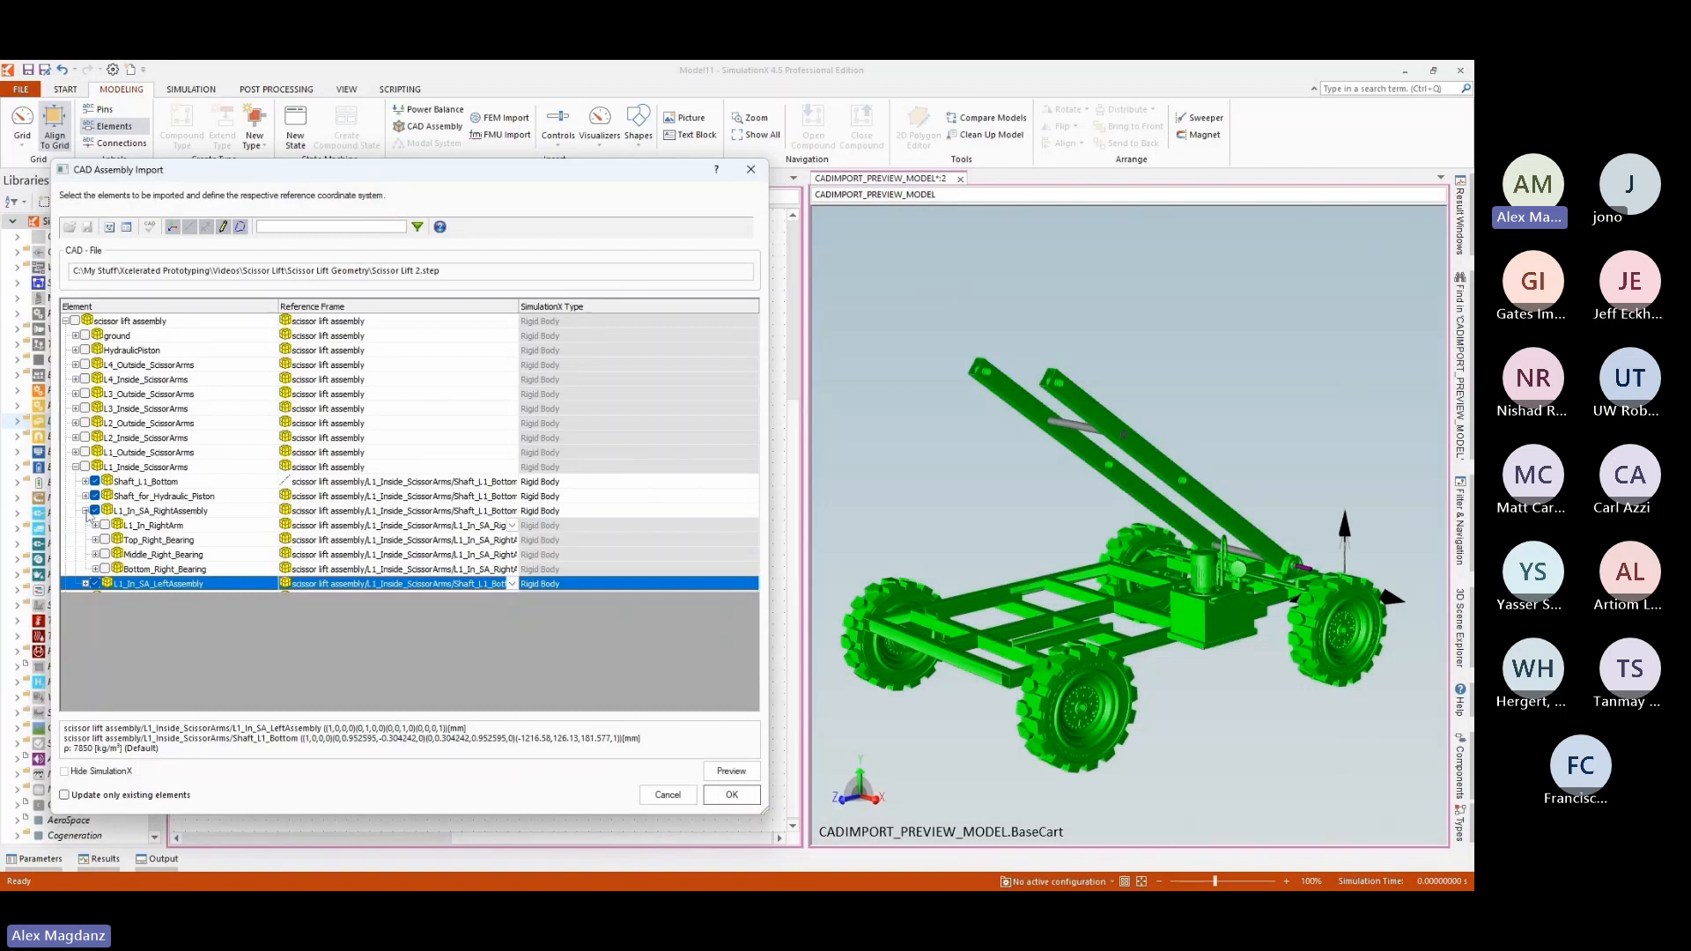
pyautogui.click(85, 584)
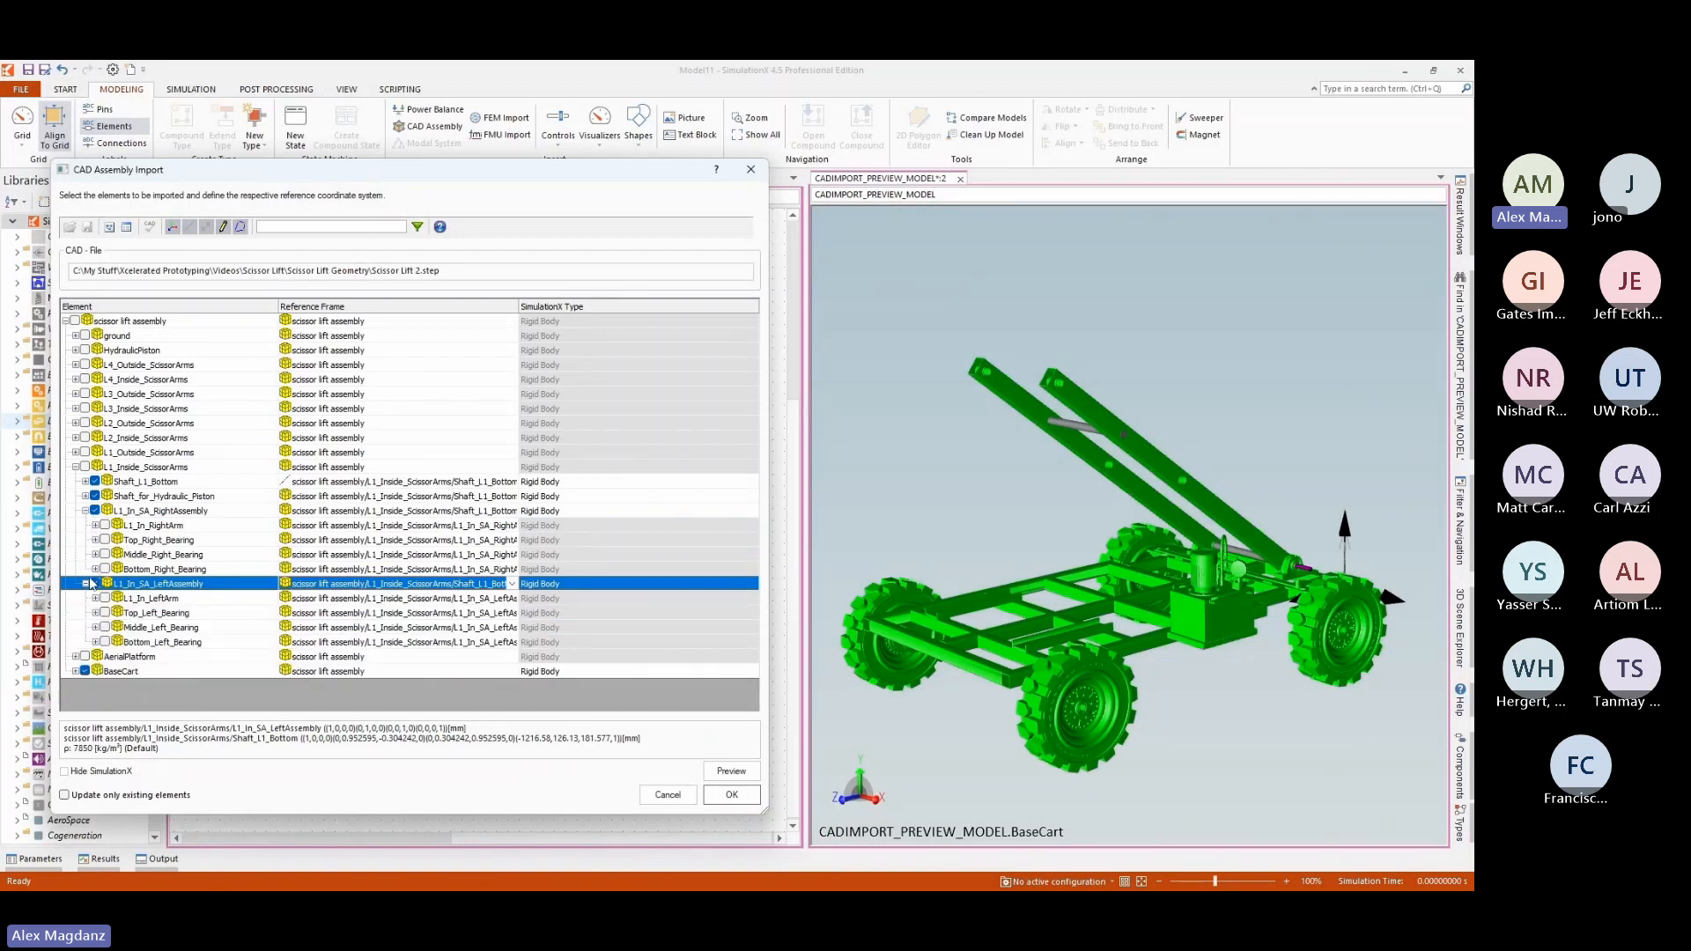
pyautogui.click(94, 584)
pyautogui.click(96, 511)
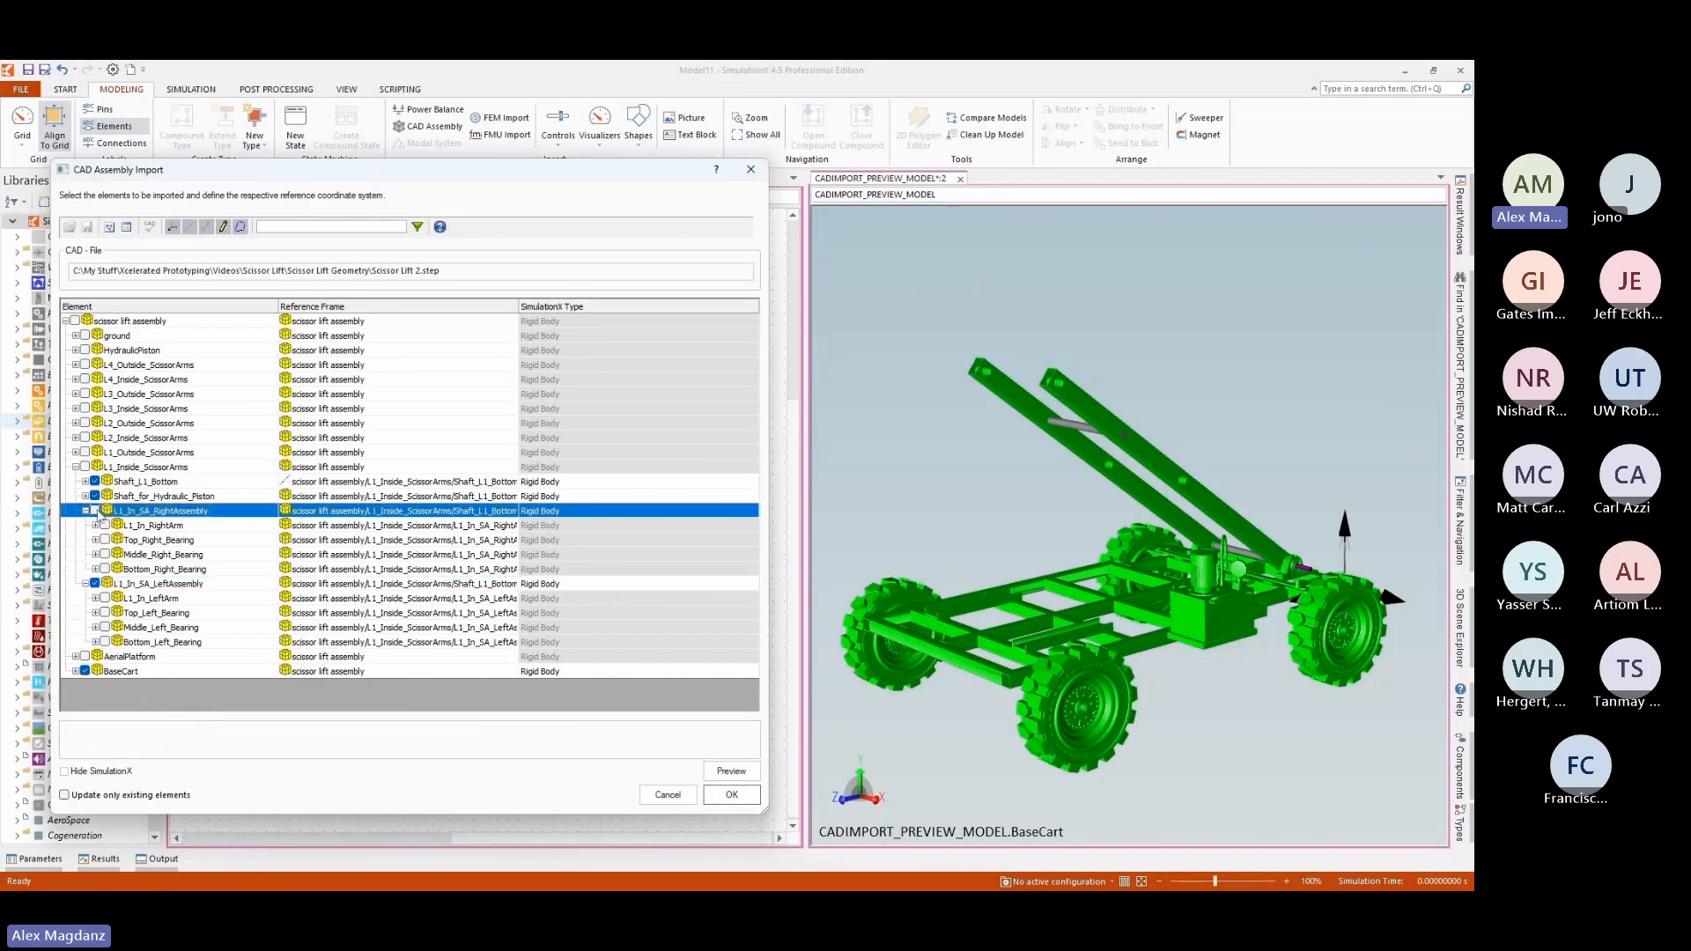
pyautogui.click(105, 526)
pyautogui.click(105, 540)
pyautogui.click(105, 554)
pyautogui.click(105, 569)
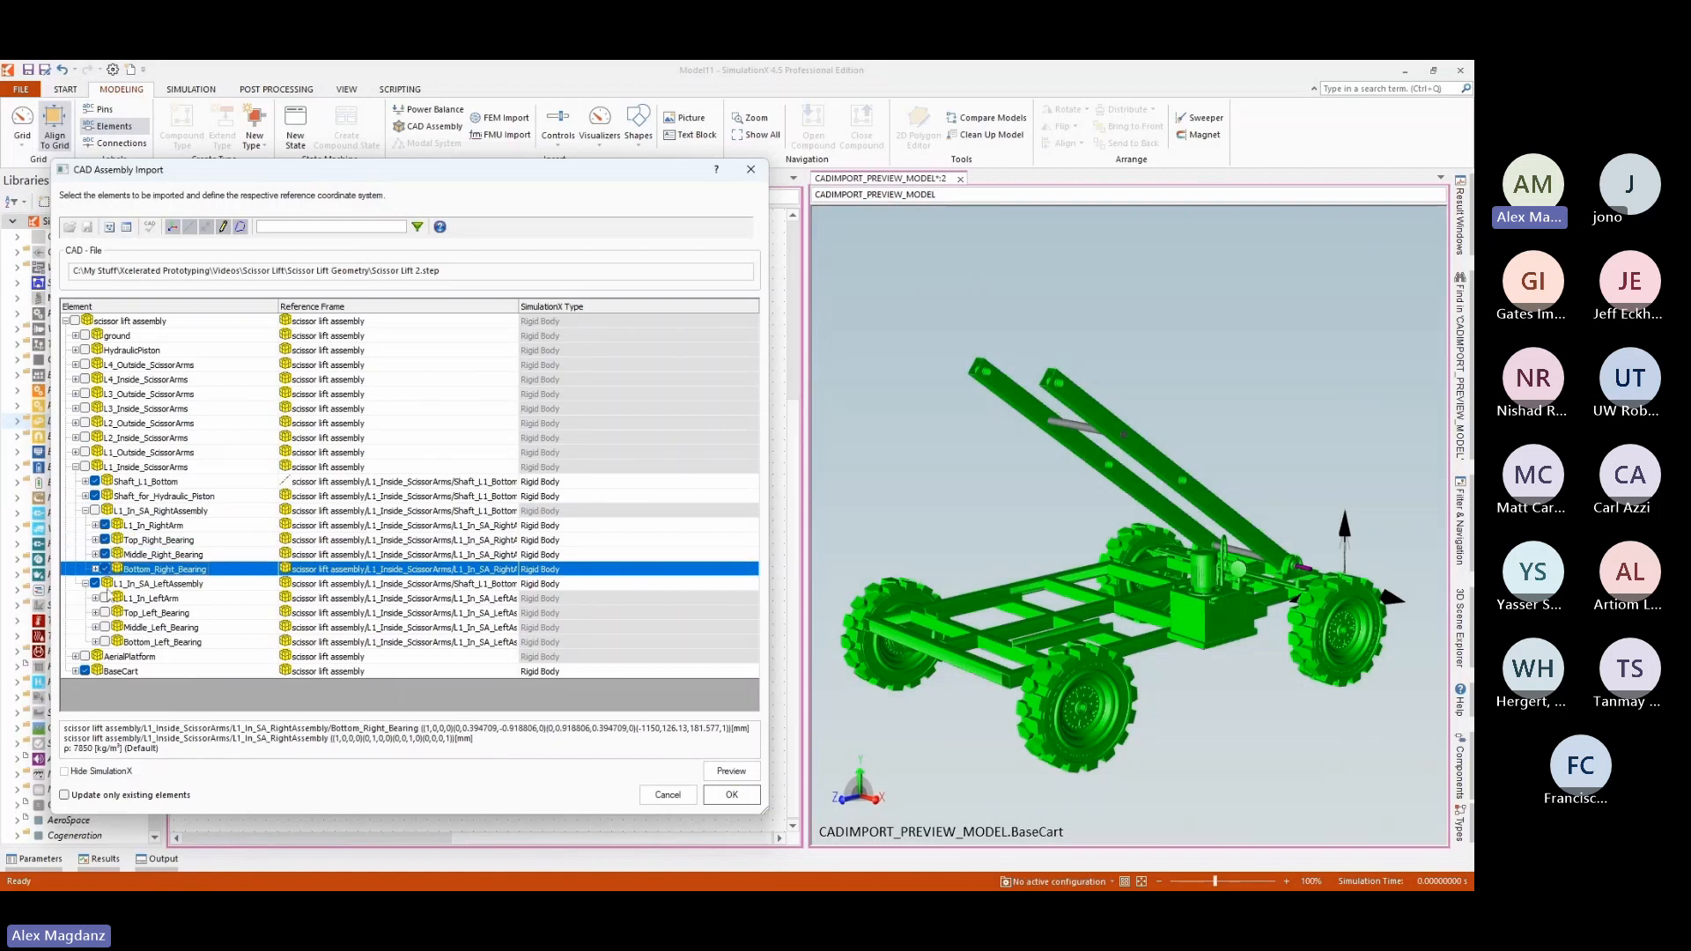
# Include the direct children of L1_In_SA_LeftAssembly instead of the assembly itself, and update the preview model.
pyautogui.rightClick(141, 583)
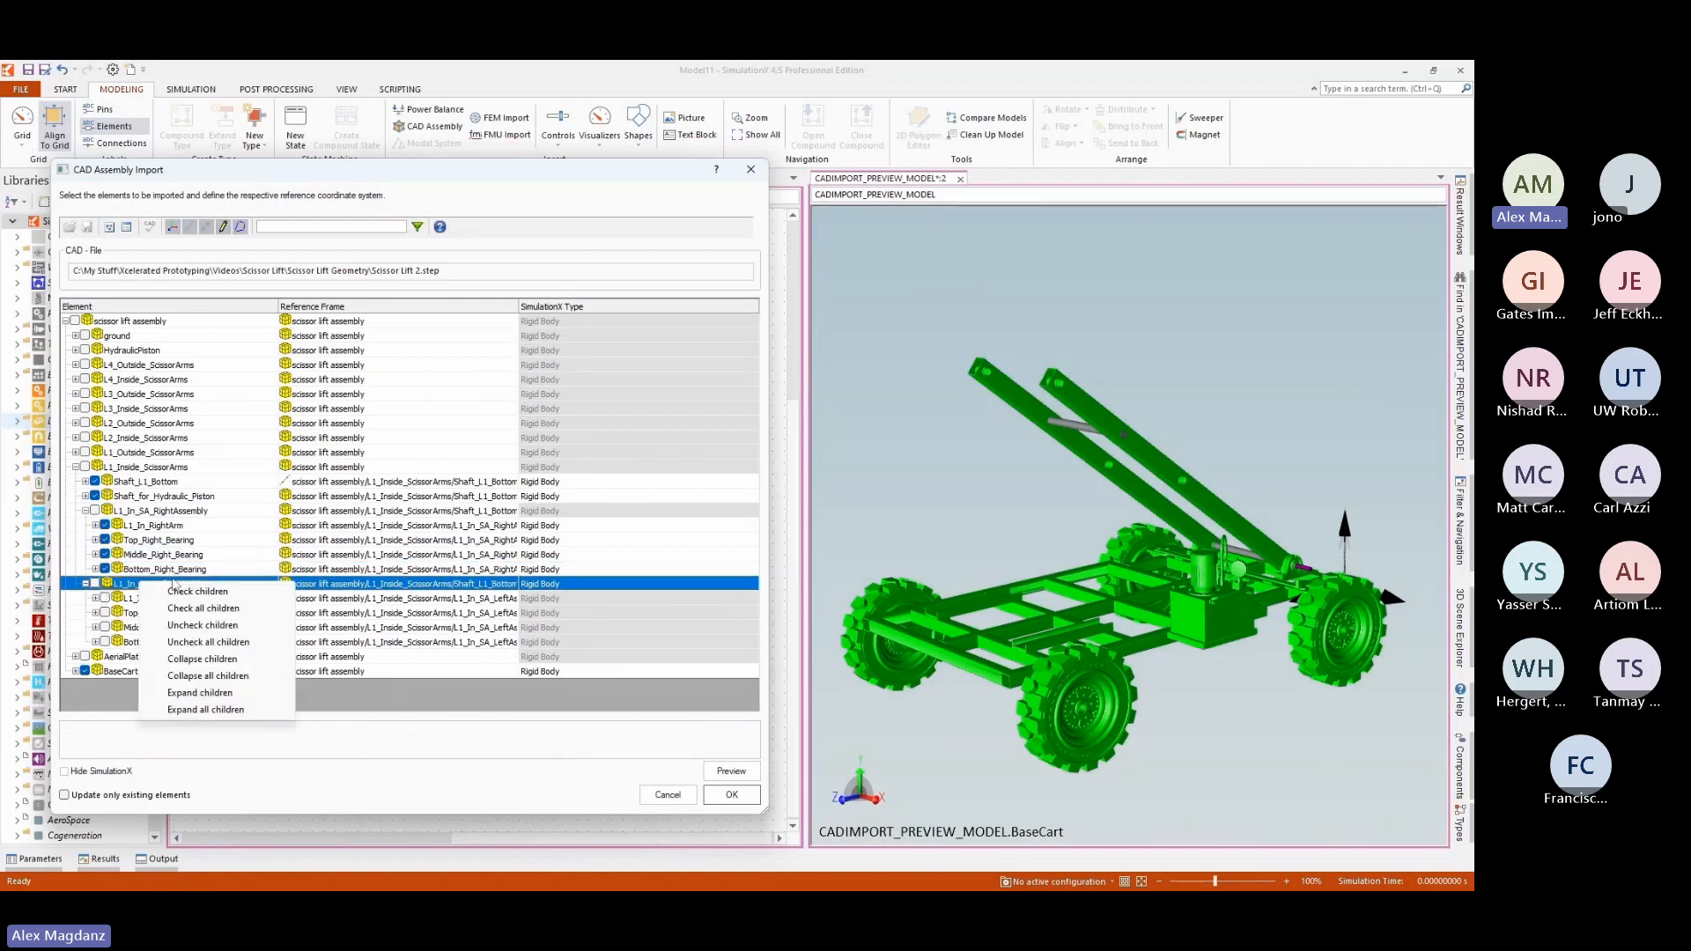
pyautogui.click(170, 591)
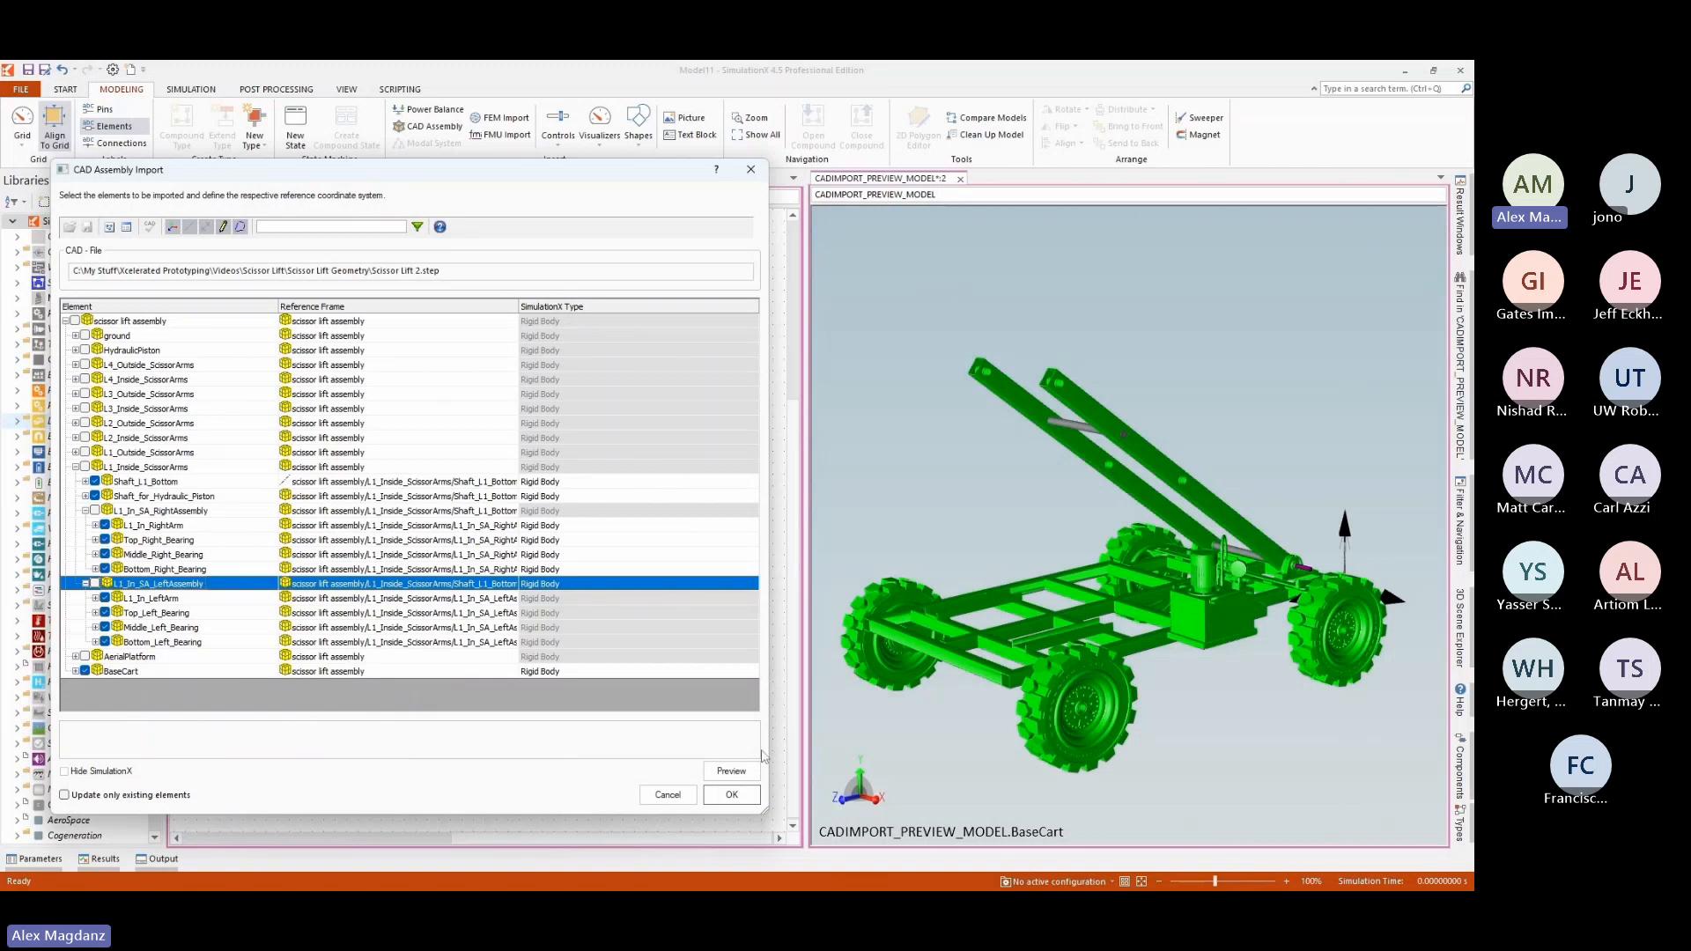
pyautogui.click(731, 793)
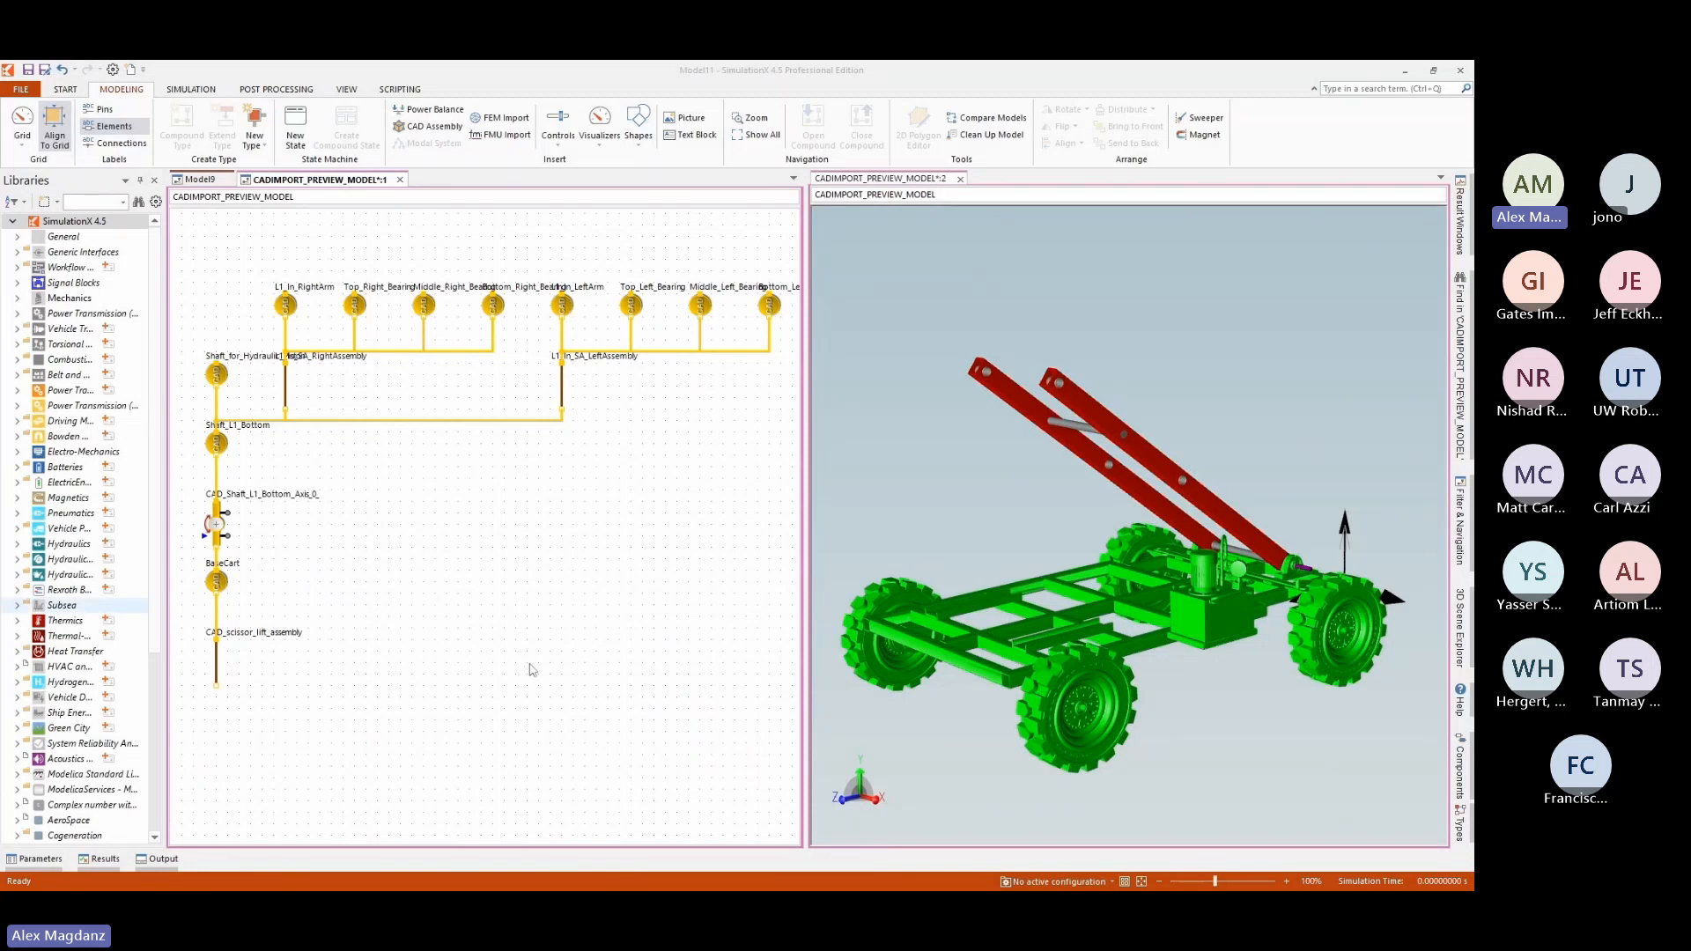
# Turn on recording and run the simulation of the preview model.
pyautogui.click(64, 92)
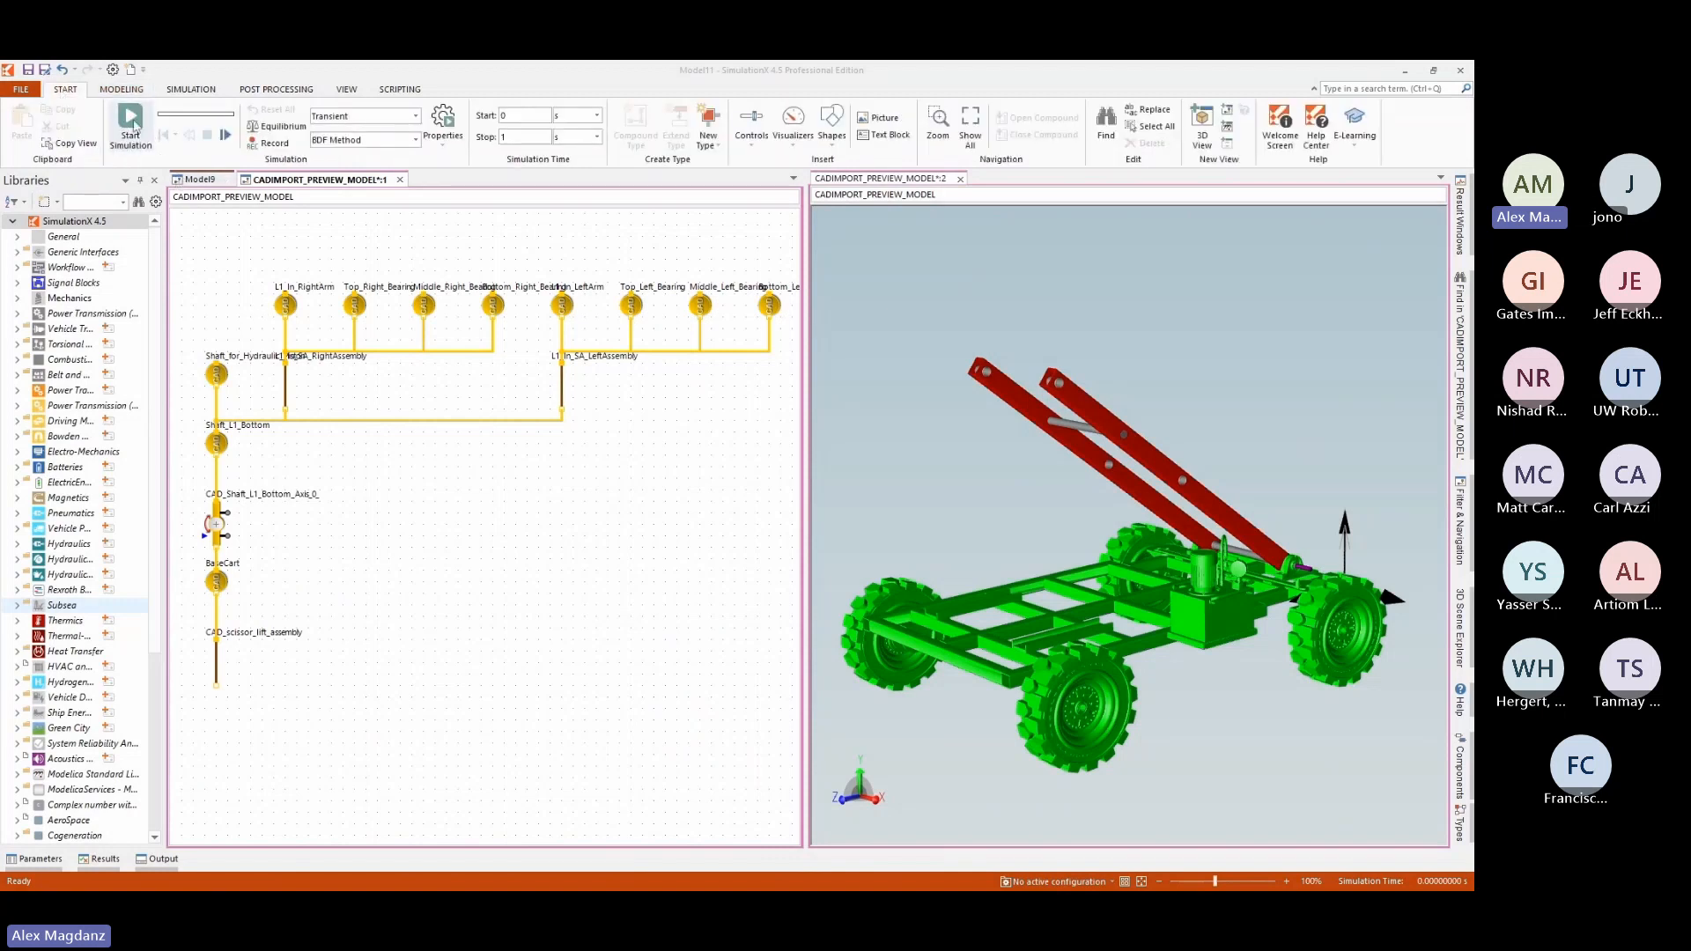
pyautogui.click(268, 147)
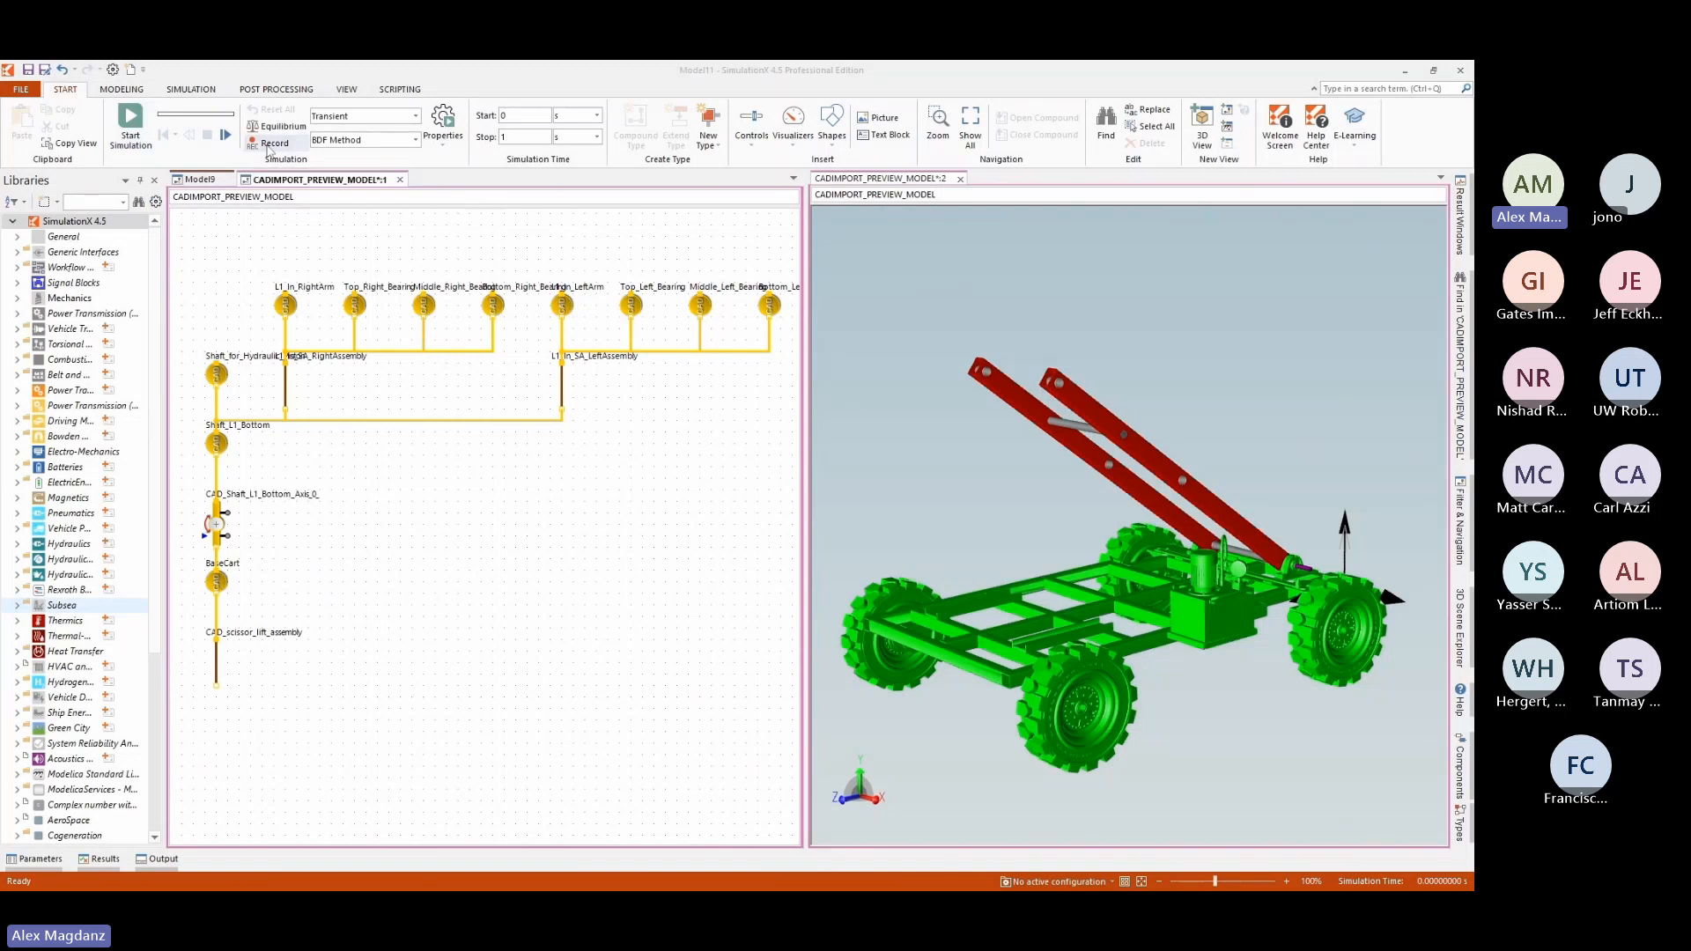
pyautogui.click(254, 245)
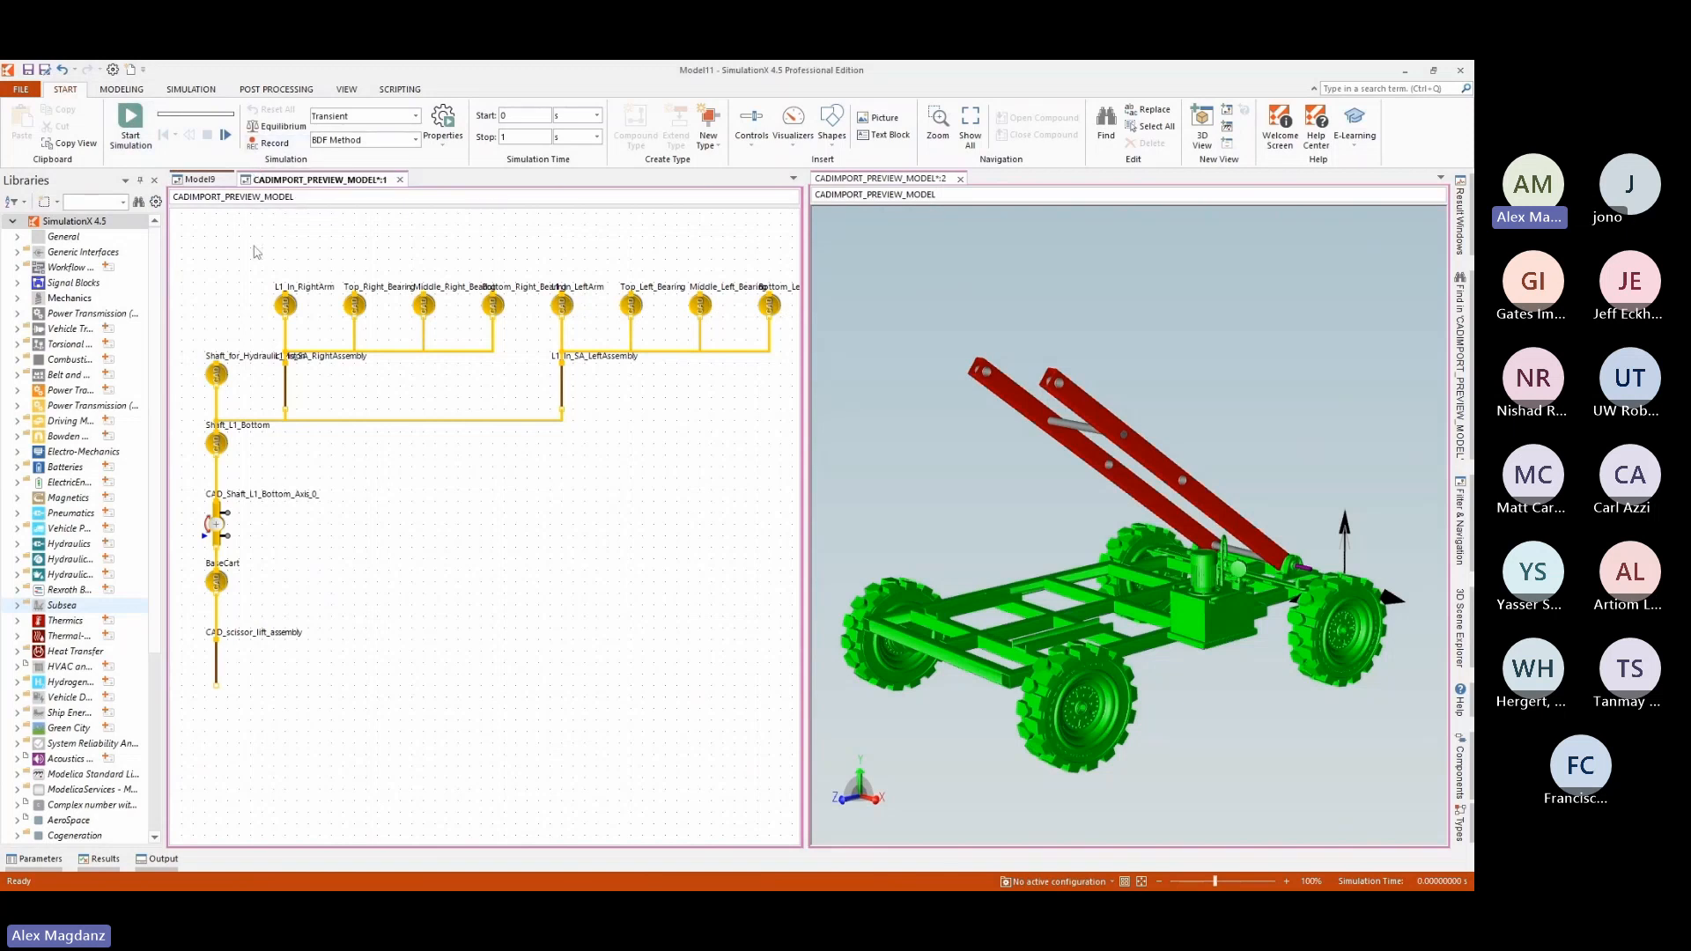
pyautogui.click(132, 128)
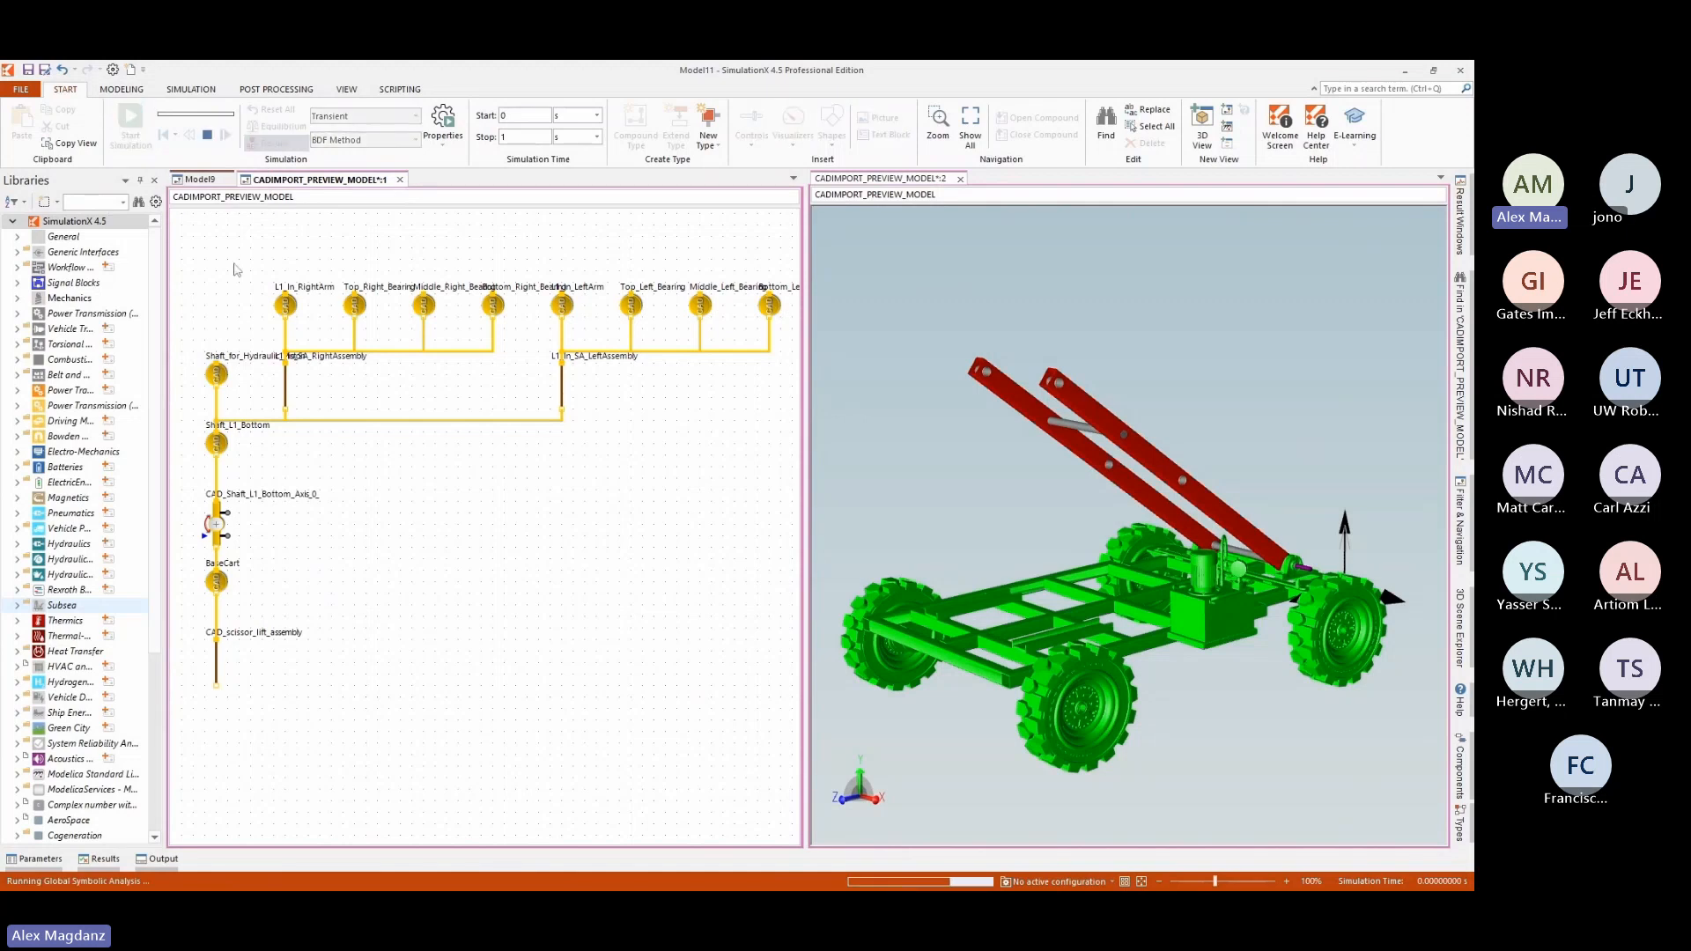
# Play back the simulation animation and reset the model to its starting position.
pyautogui.click(191, 90)
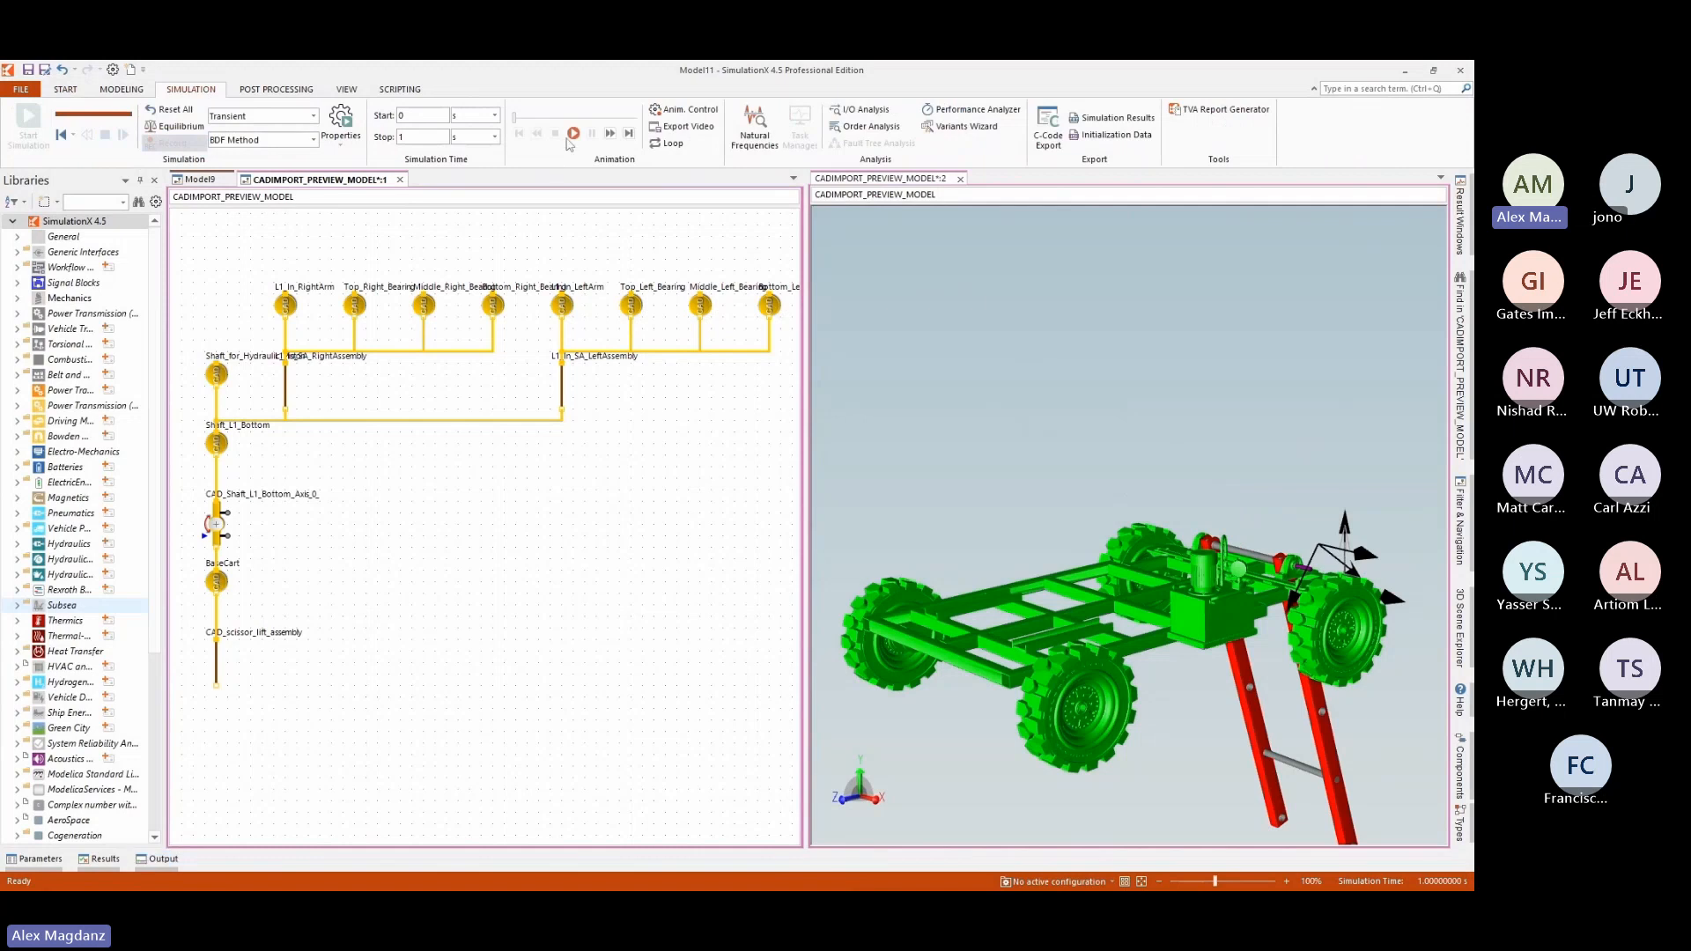
pyautogui.click(571, 137)
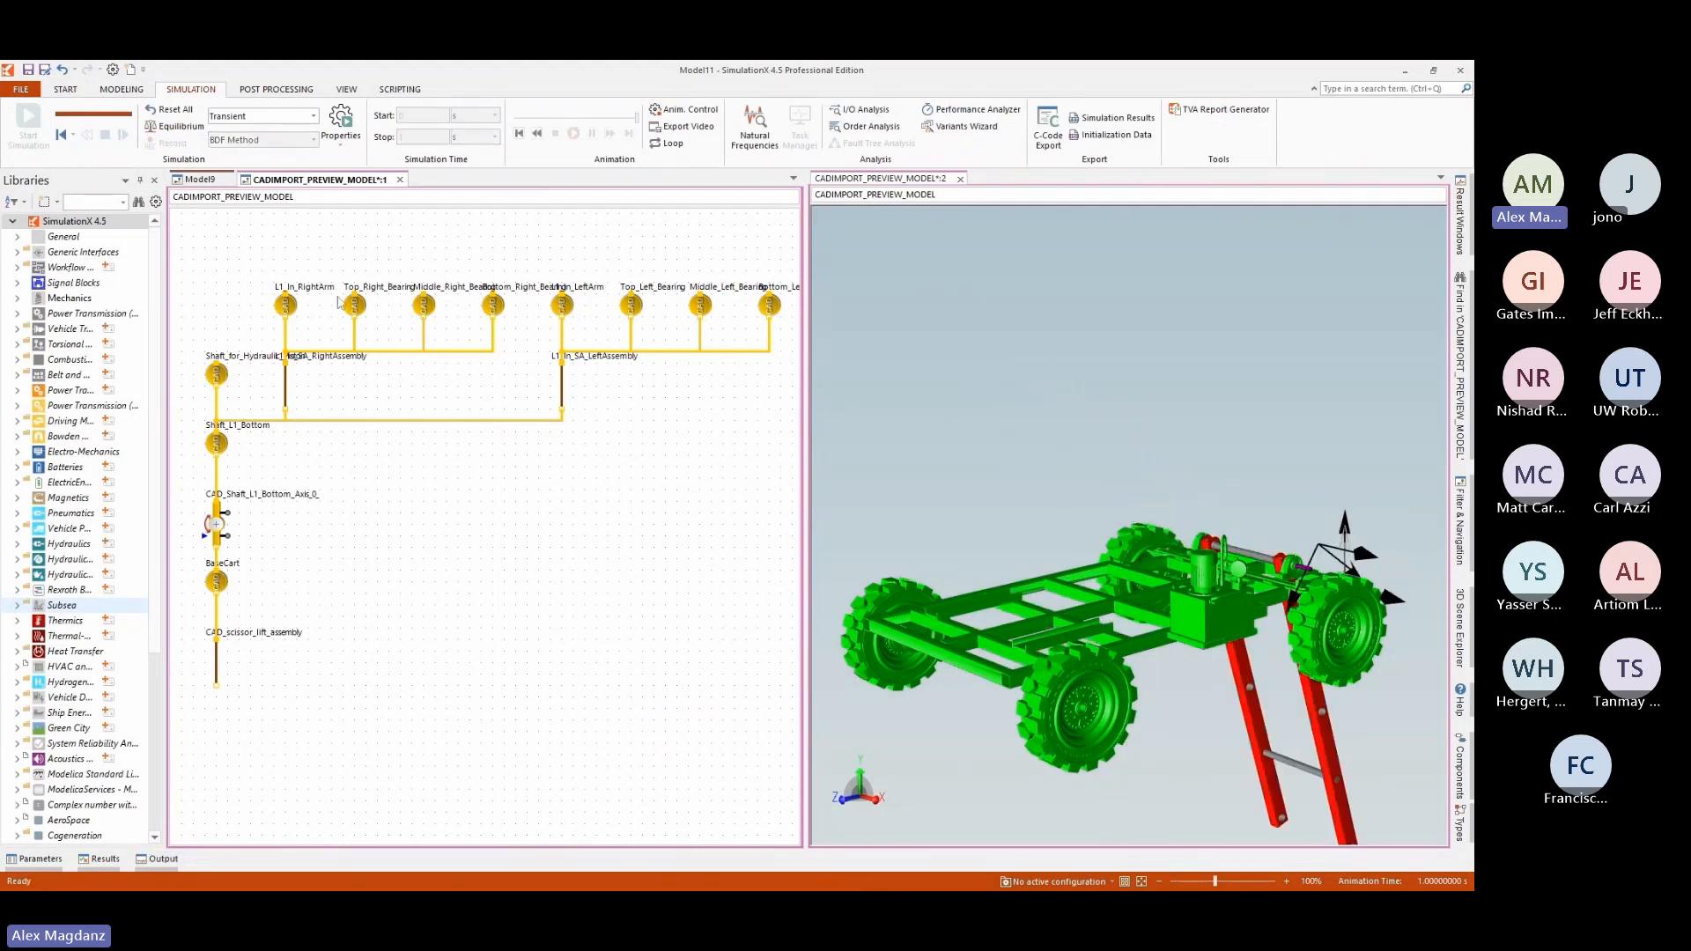
pyautogui.click(287, 306)
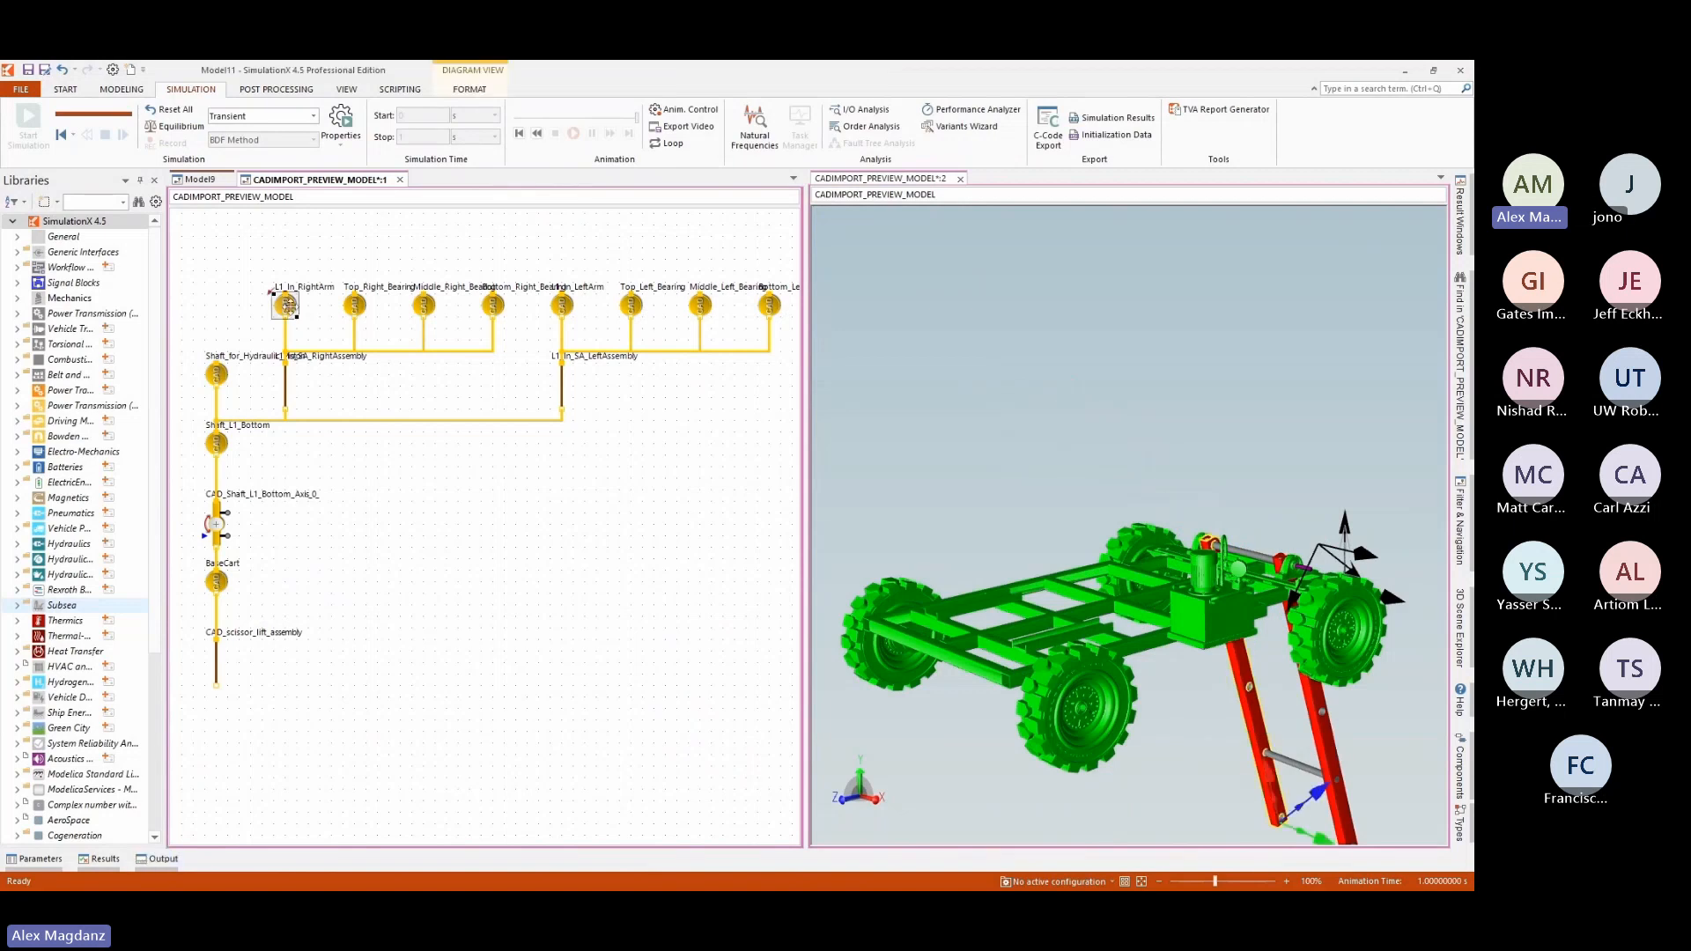
pyautogui.click(519, 134)
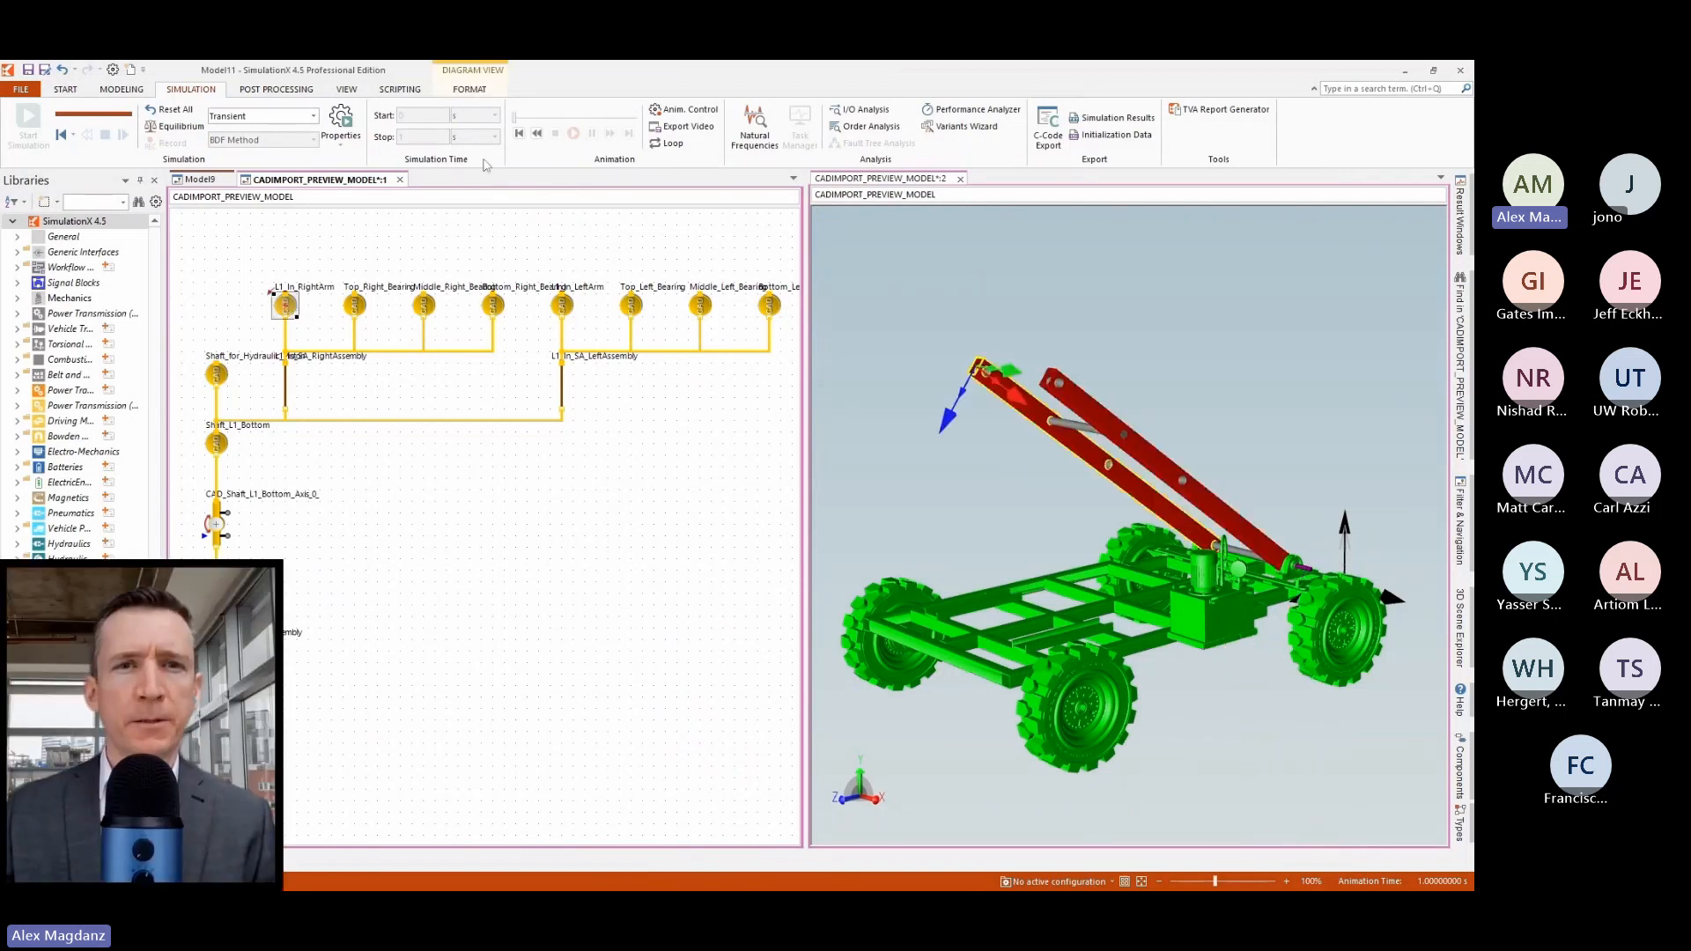
pyautogui.click(60, 135)
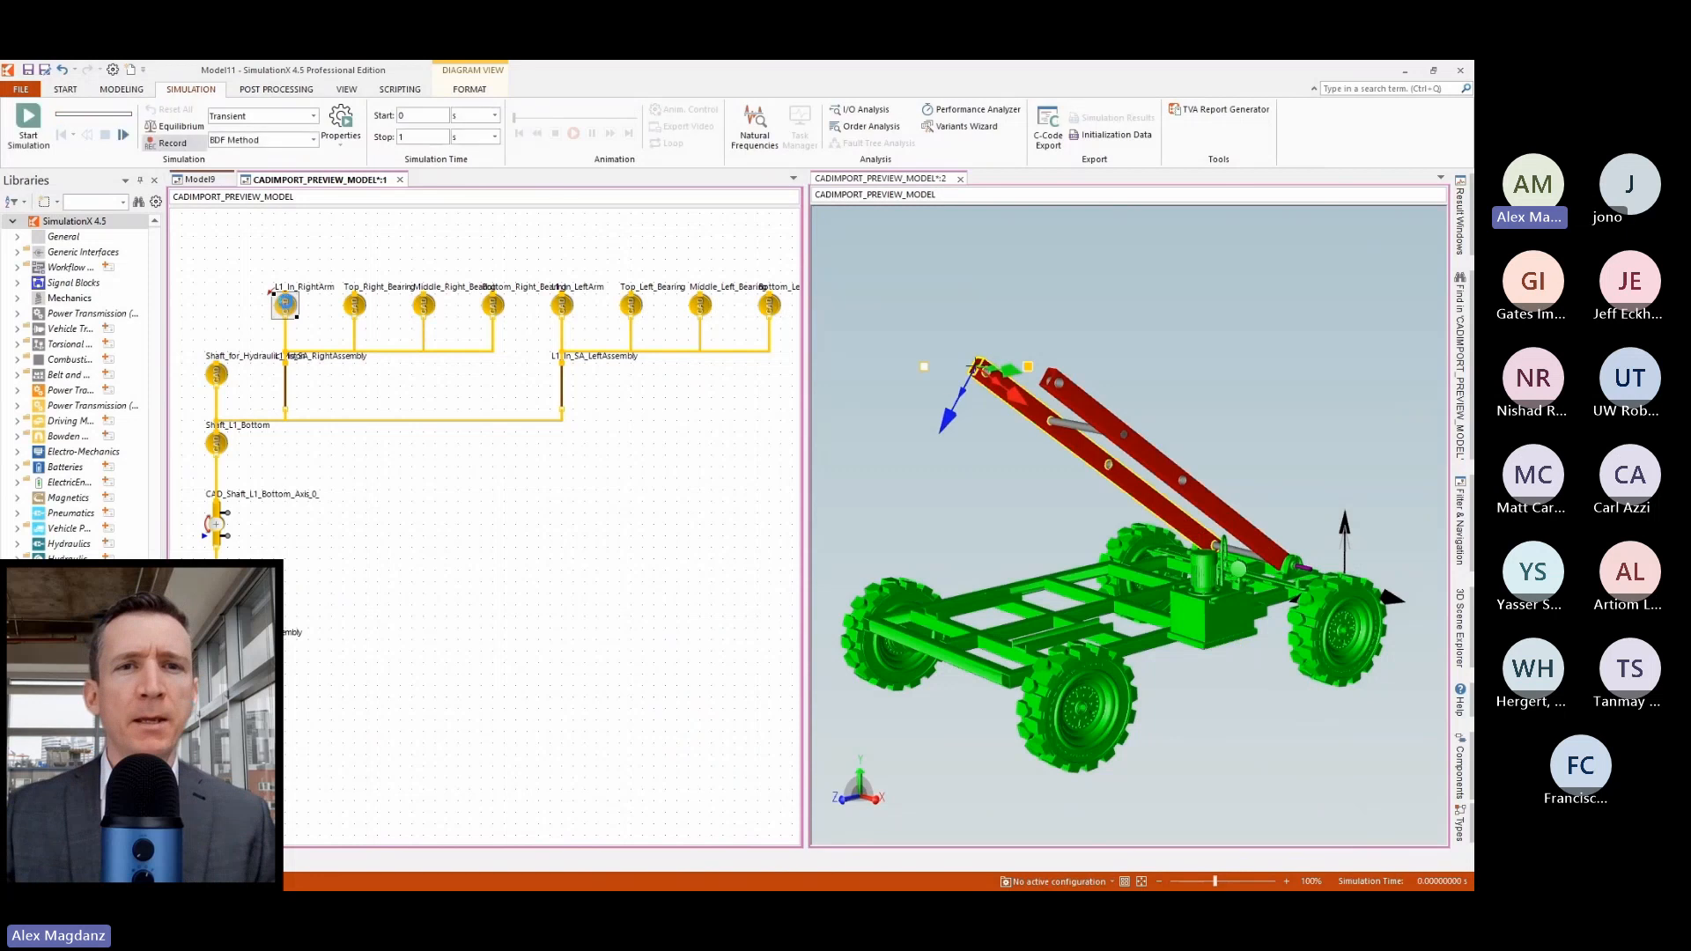
# Examine the mass and center of mass parameters of L1_In_RightArm.
pyautogui.doubleClick(283, 306)
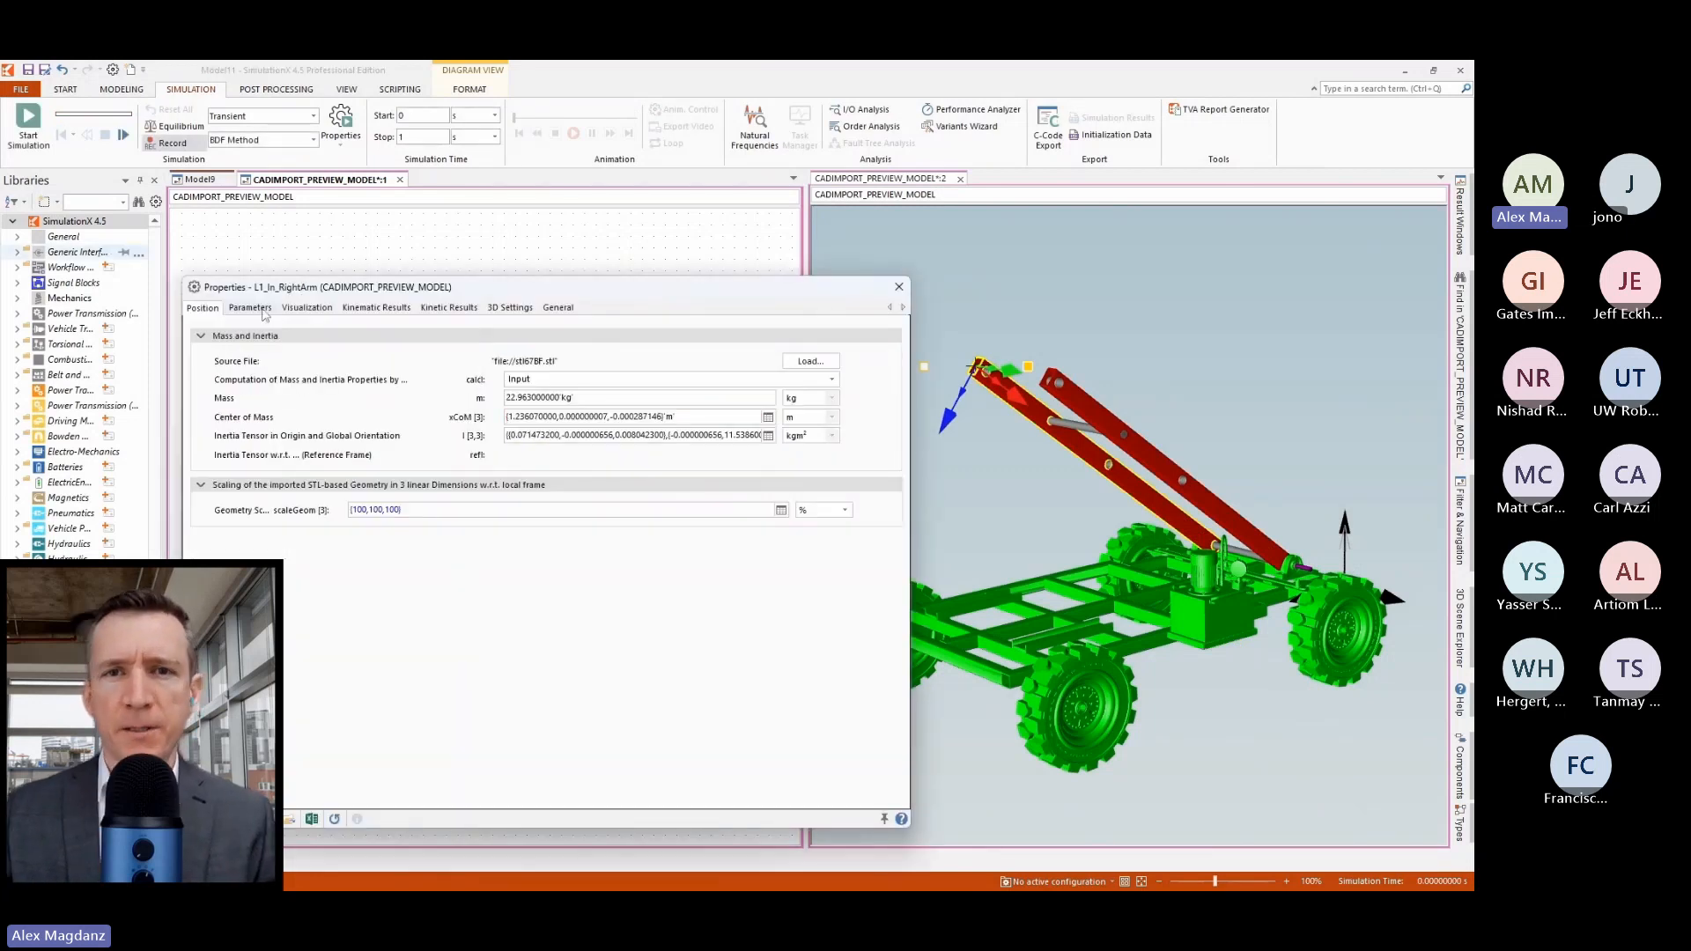
pyautogui.click(265, 313)
pyautogui.click(568, 398)
pyautogui.moveTo(603, 395); pyautogui.dragTo(473, 403)
pyautogui.click(596, 417)
pyautogui.moveTo(698, 416); pyautogui.dragTo(488, 413)
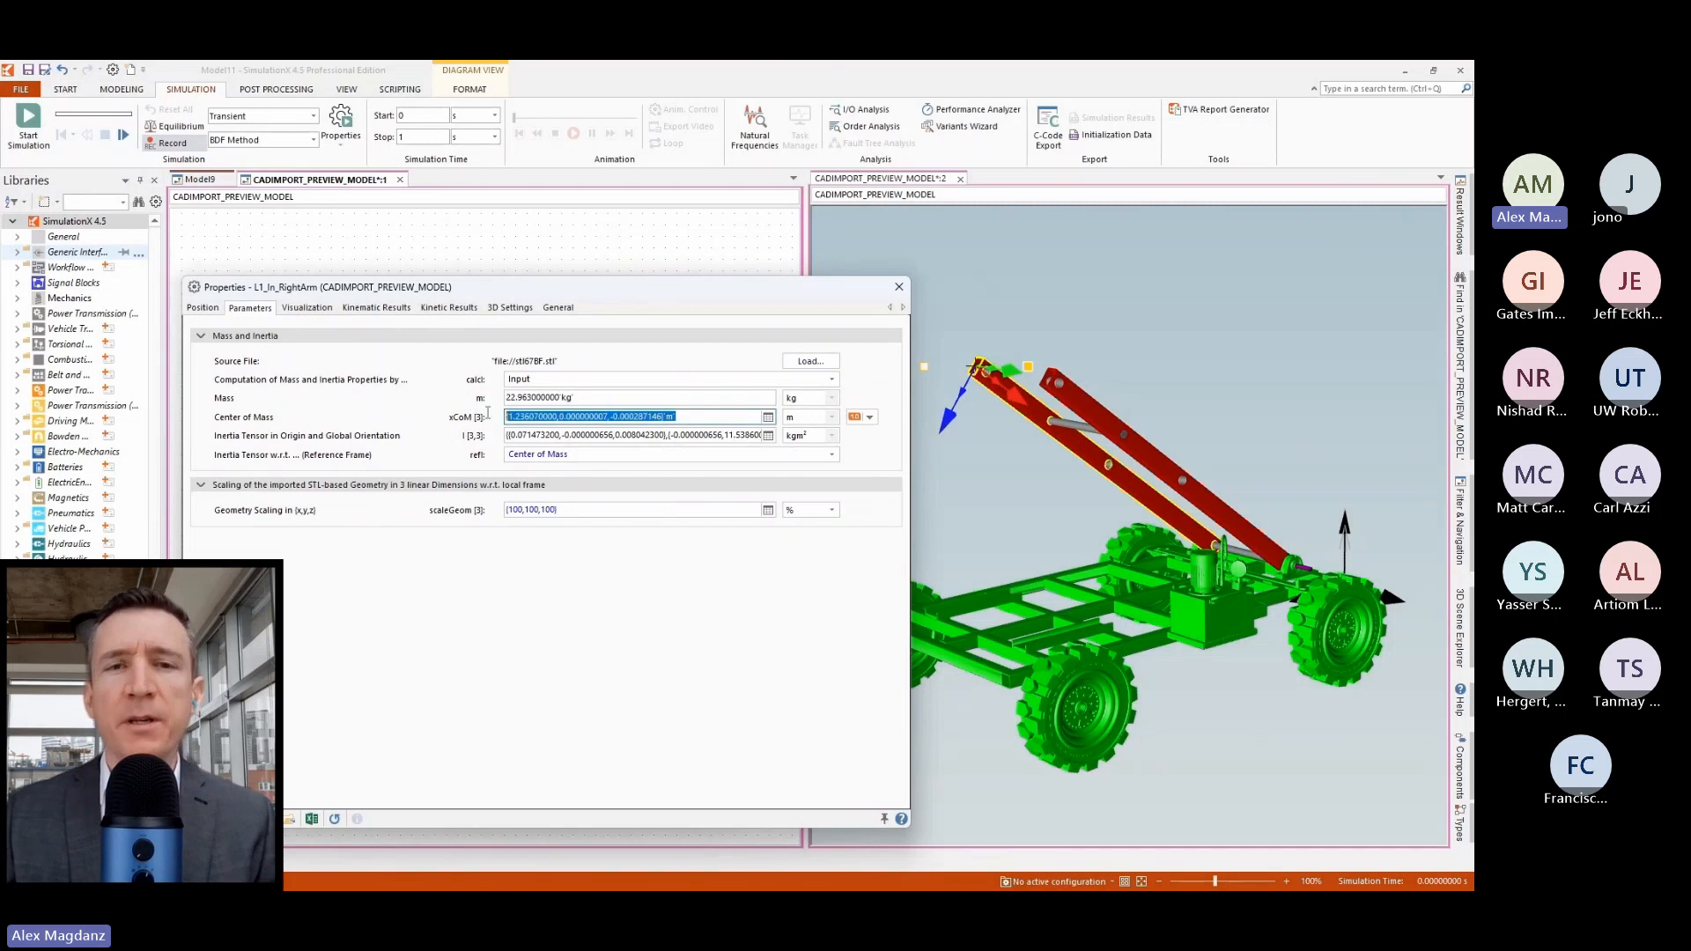
pyautogui.click(547, 398)
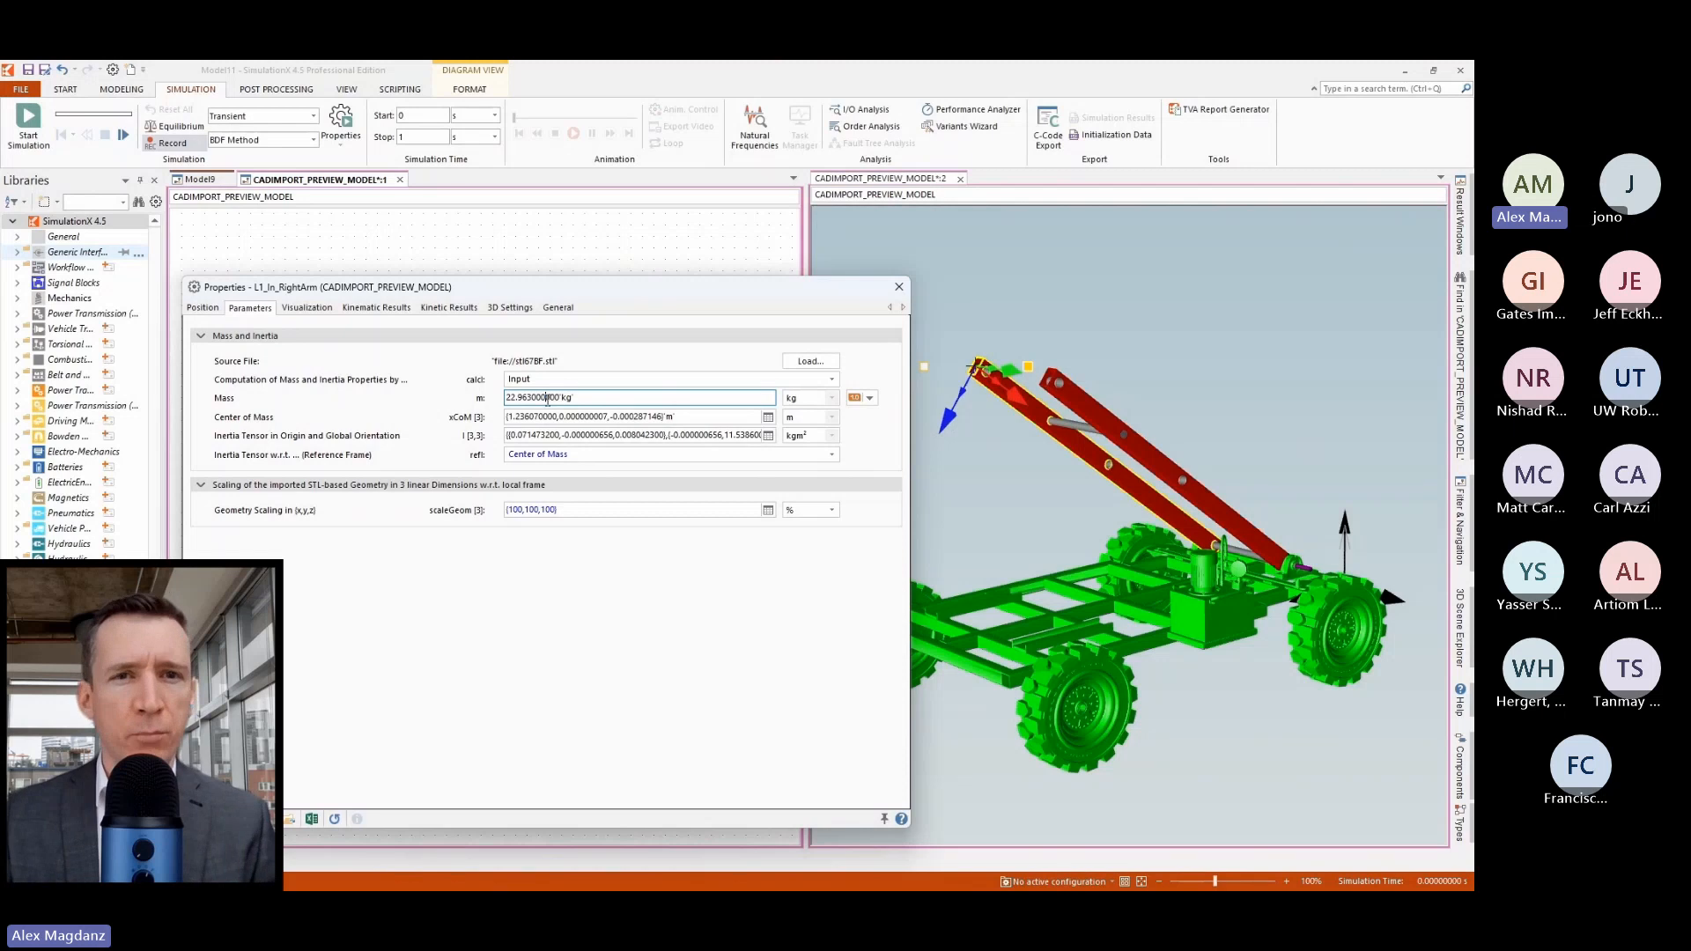
pyautogui.click(358, 241)
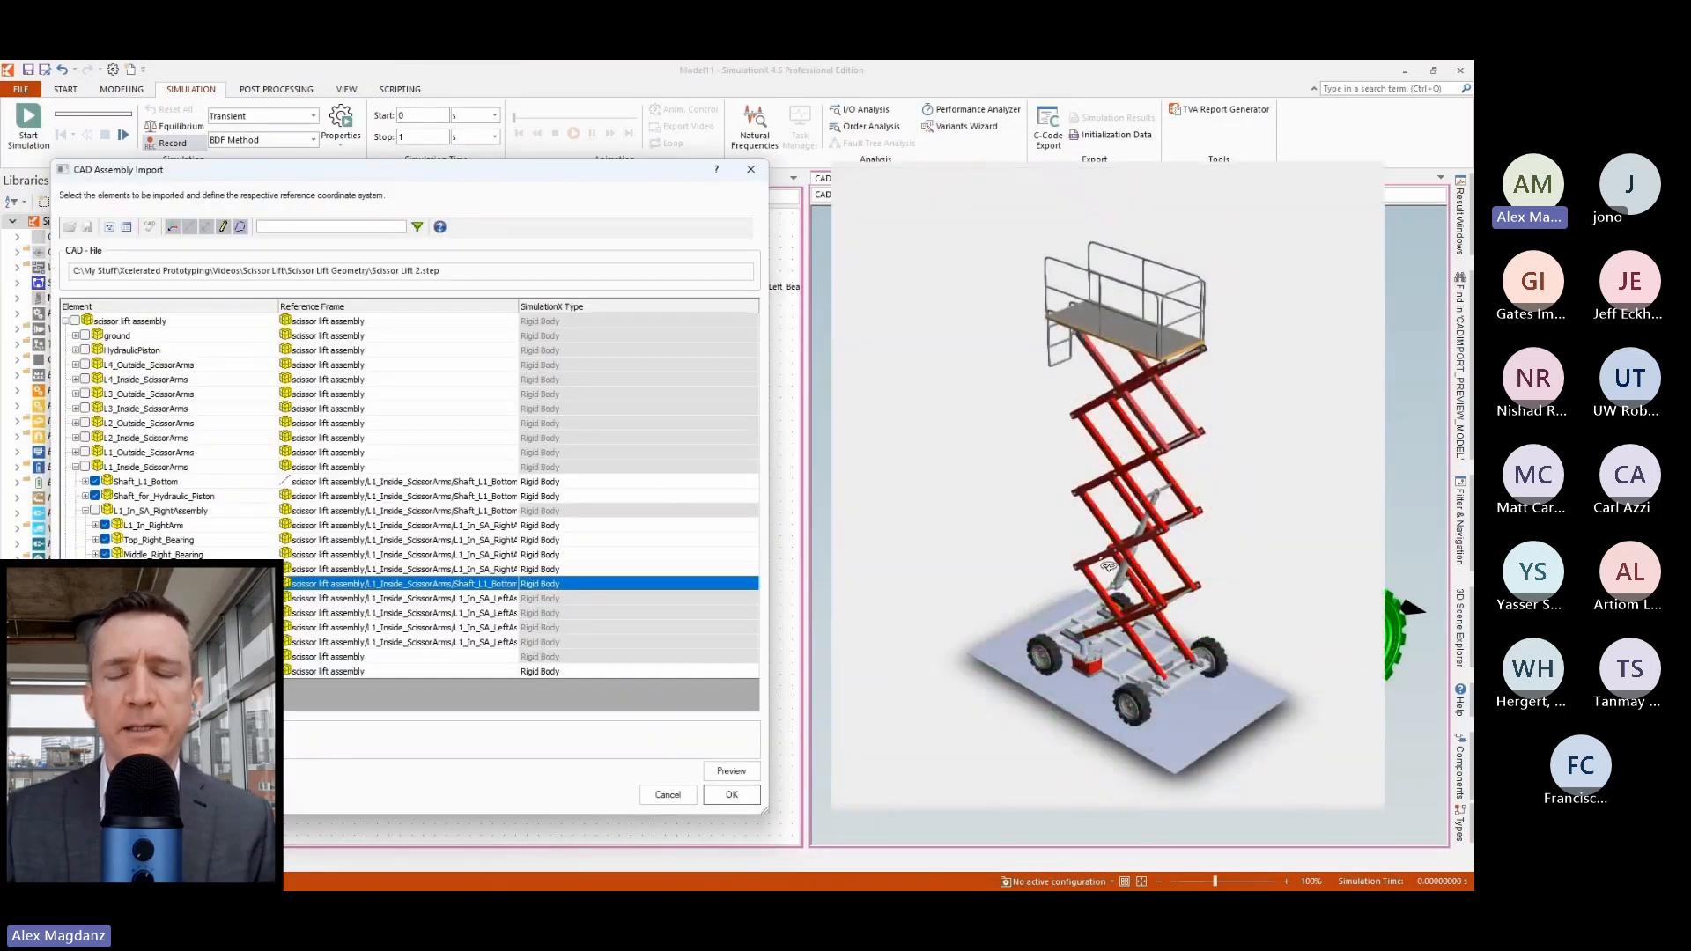
# Include Shaft_L2_Bottom Axis 0 of L2_Outside_ScissorArms in the import as a revolute joint.
pyautogui.click(86, 584)
pyautogui.click(85, 511)
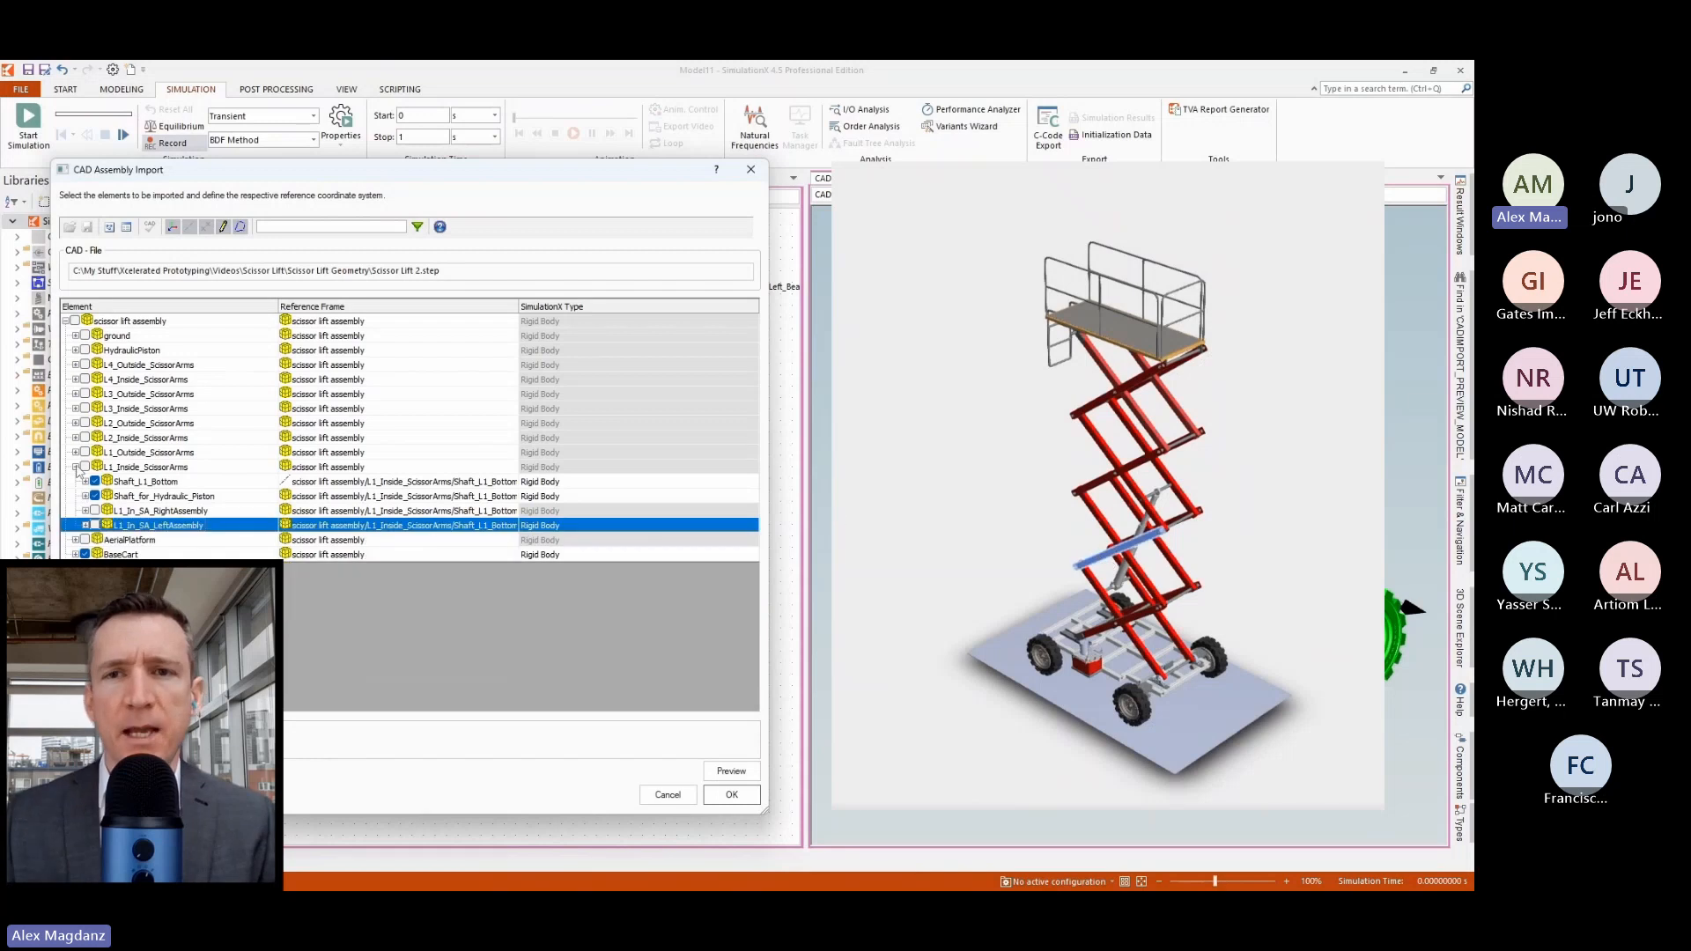
pyautogui.click(75, 466)
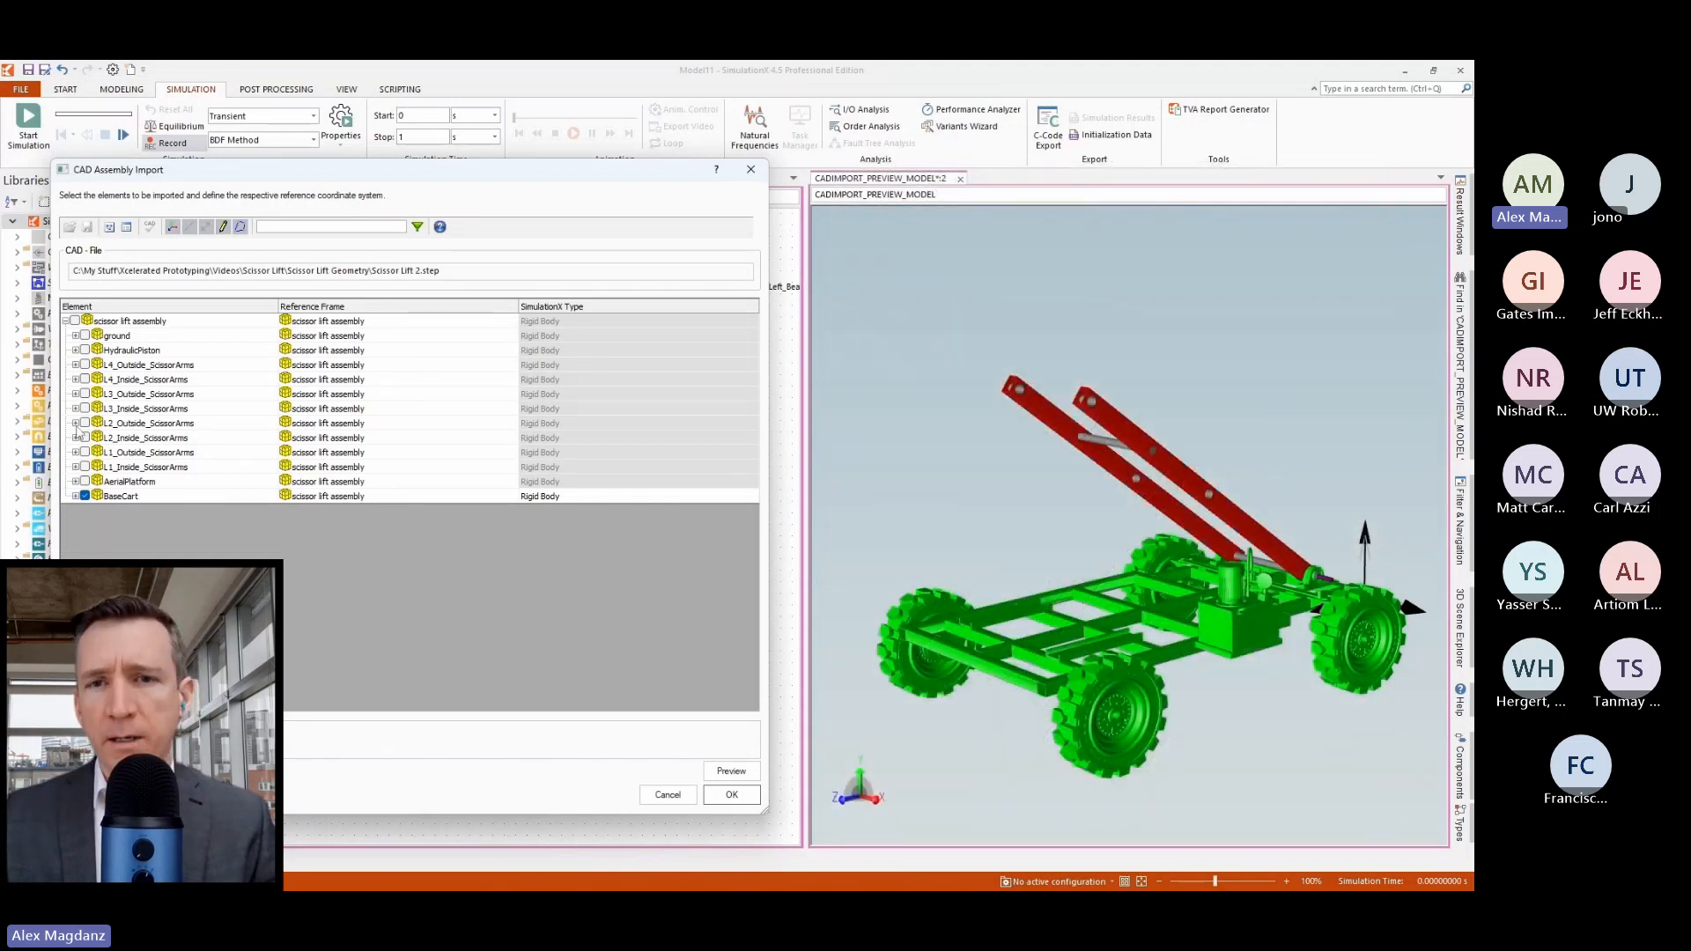
pyautogui.click(76, 423)
pyautogui.click(86, 452)
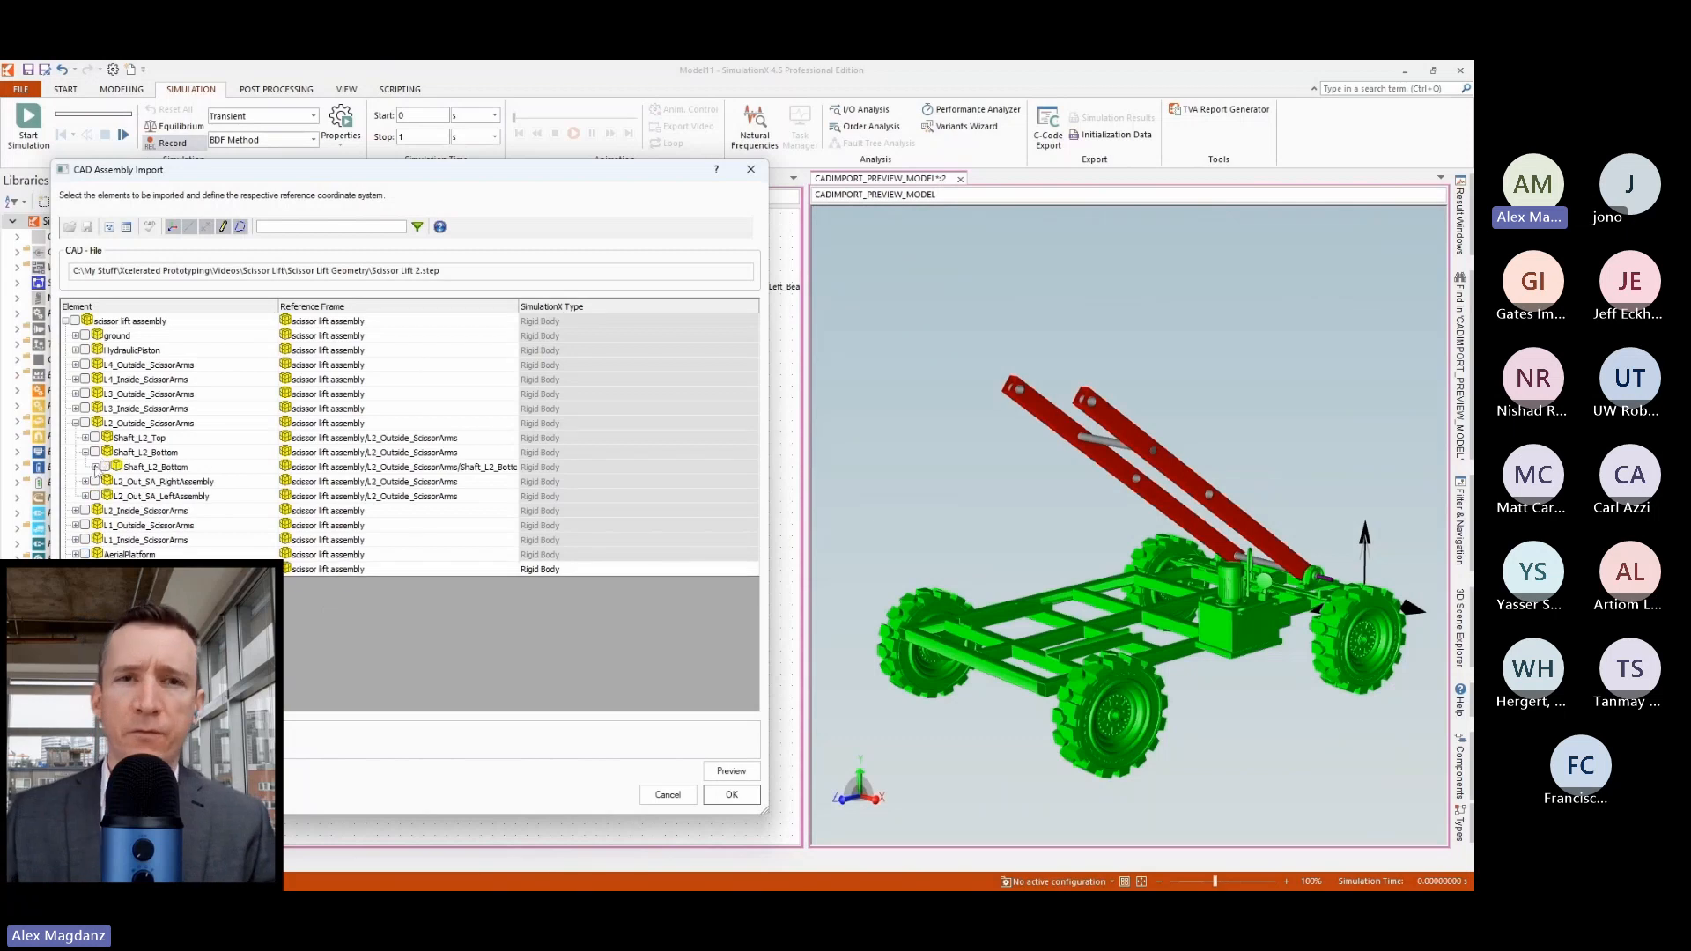
pyautogui.click(95, 467)
pyautogui.click(216, 484)
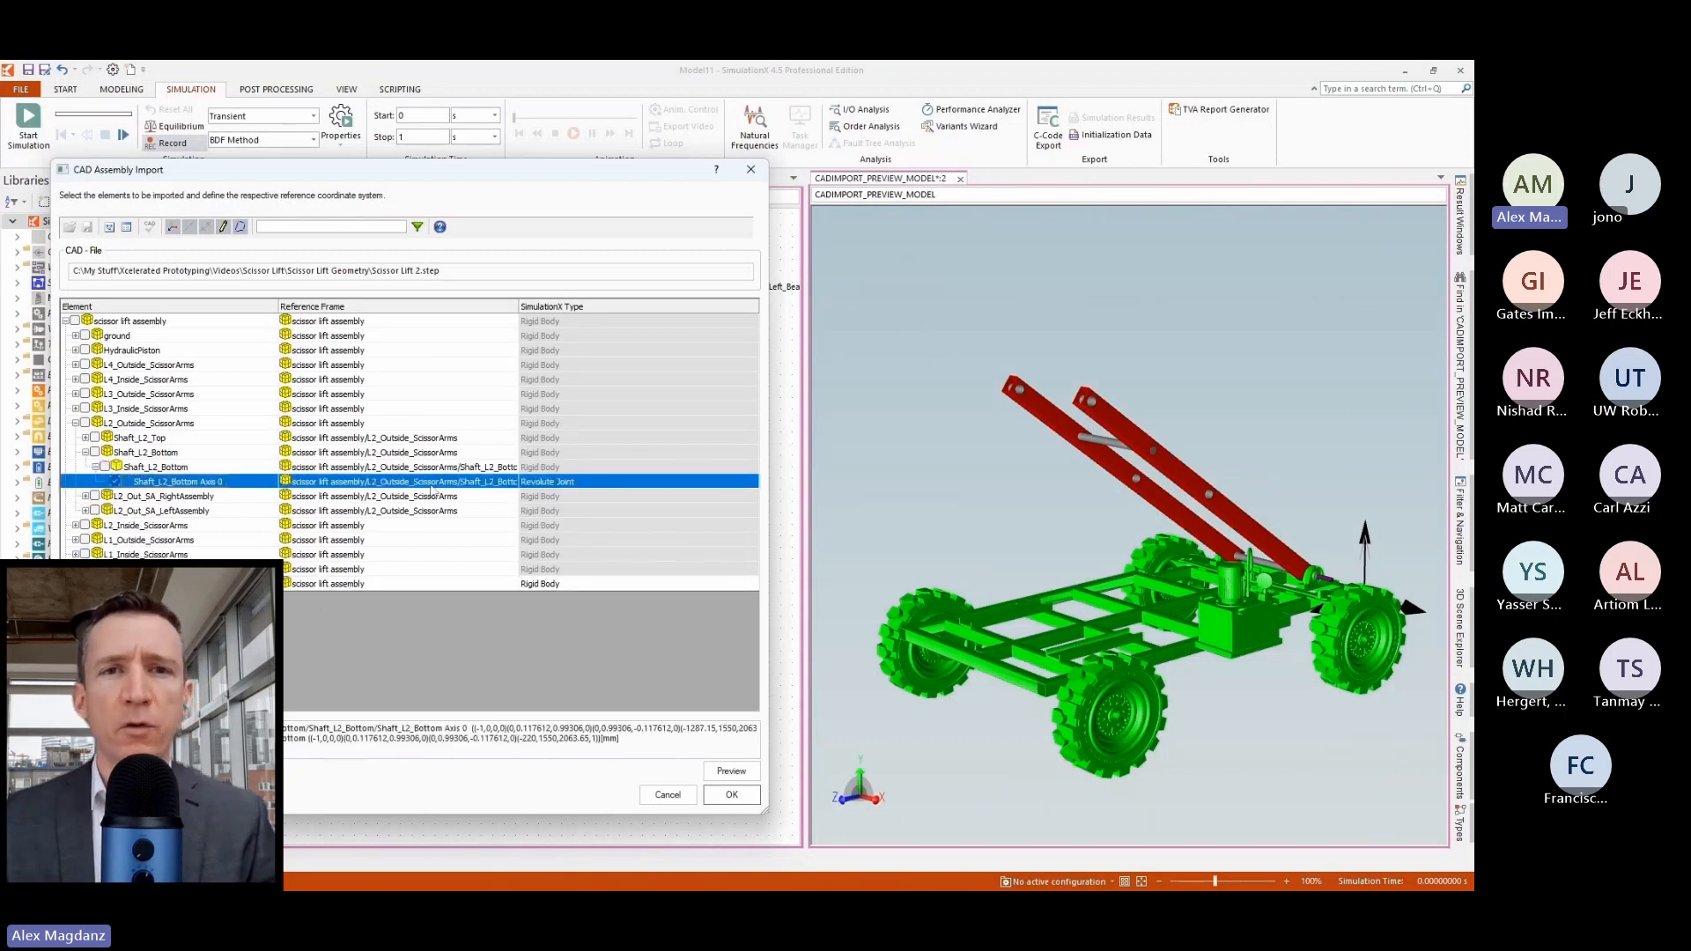
# Set the reference frame of the Shaft_L2_Bottom Axis 0 revolute joint to L1_In_SA_LeftAssembly within L1_Inside_ScissorArms.
pyautogui.click(480, 484)
pyautogui.click(511, 482)
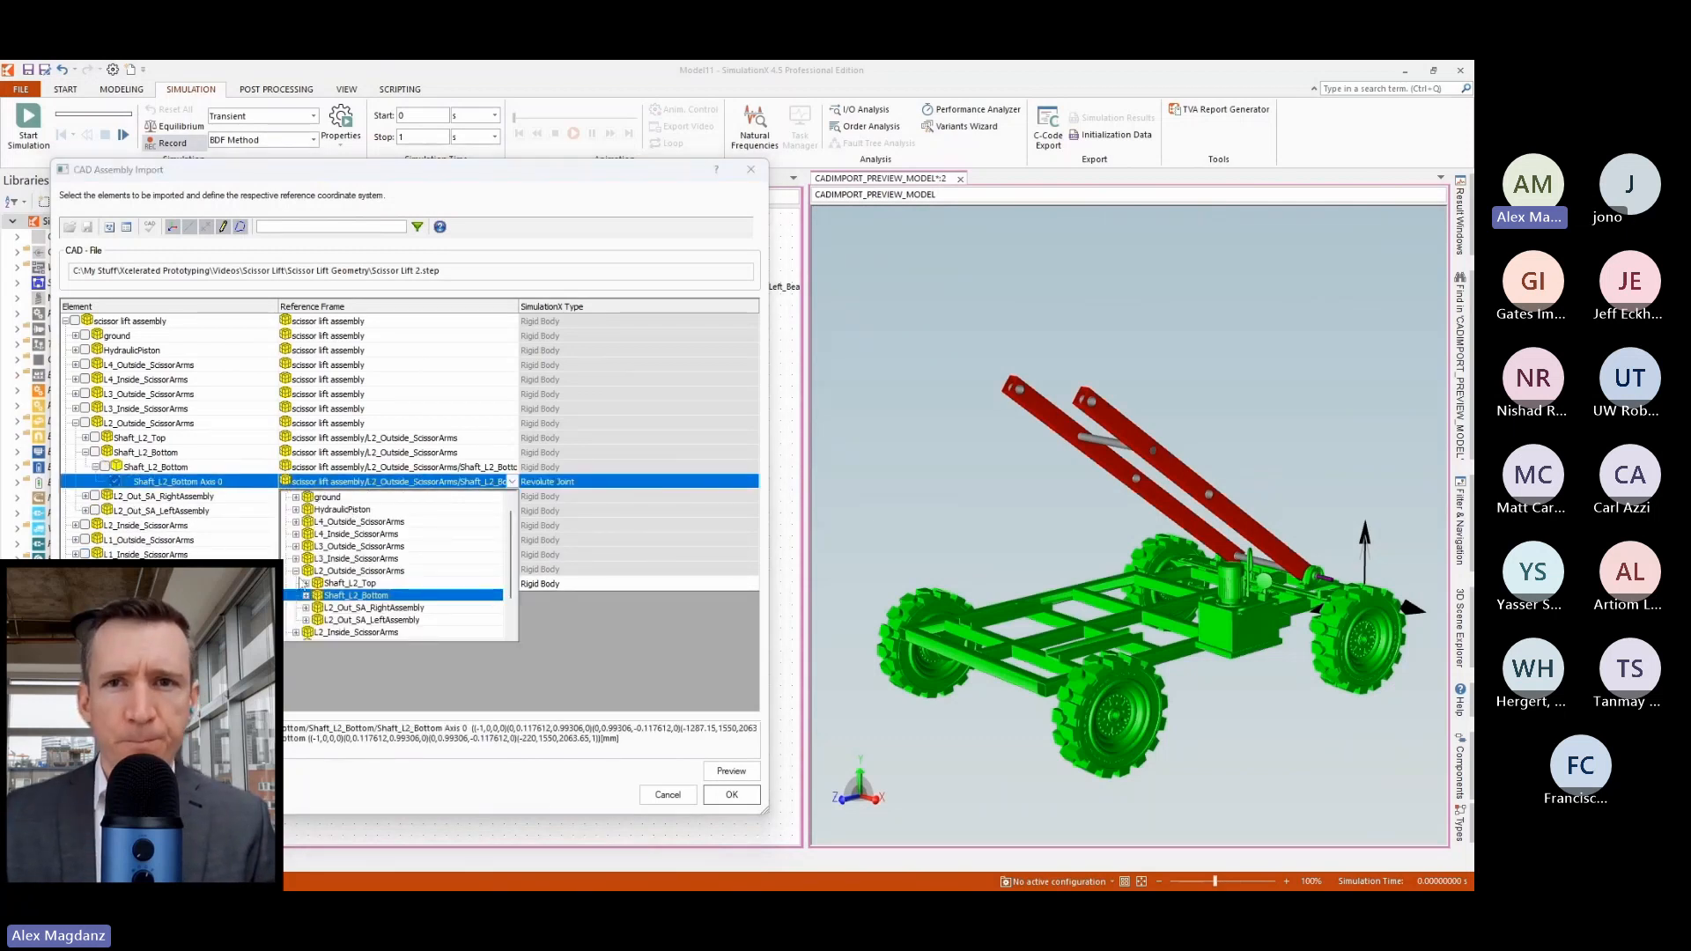
pyautogui.click(296, 571)
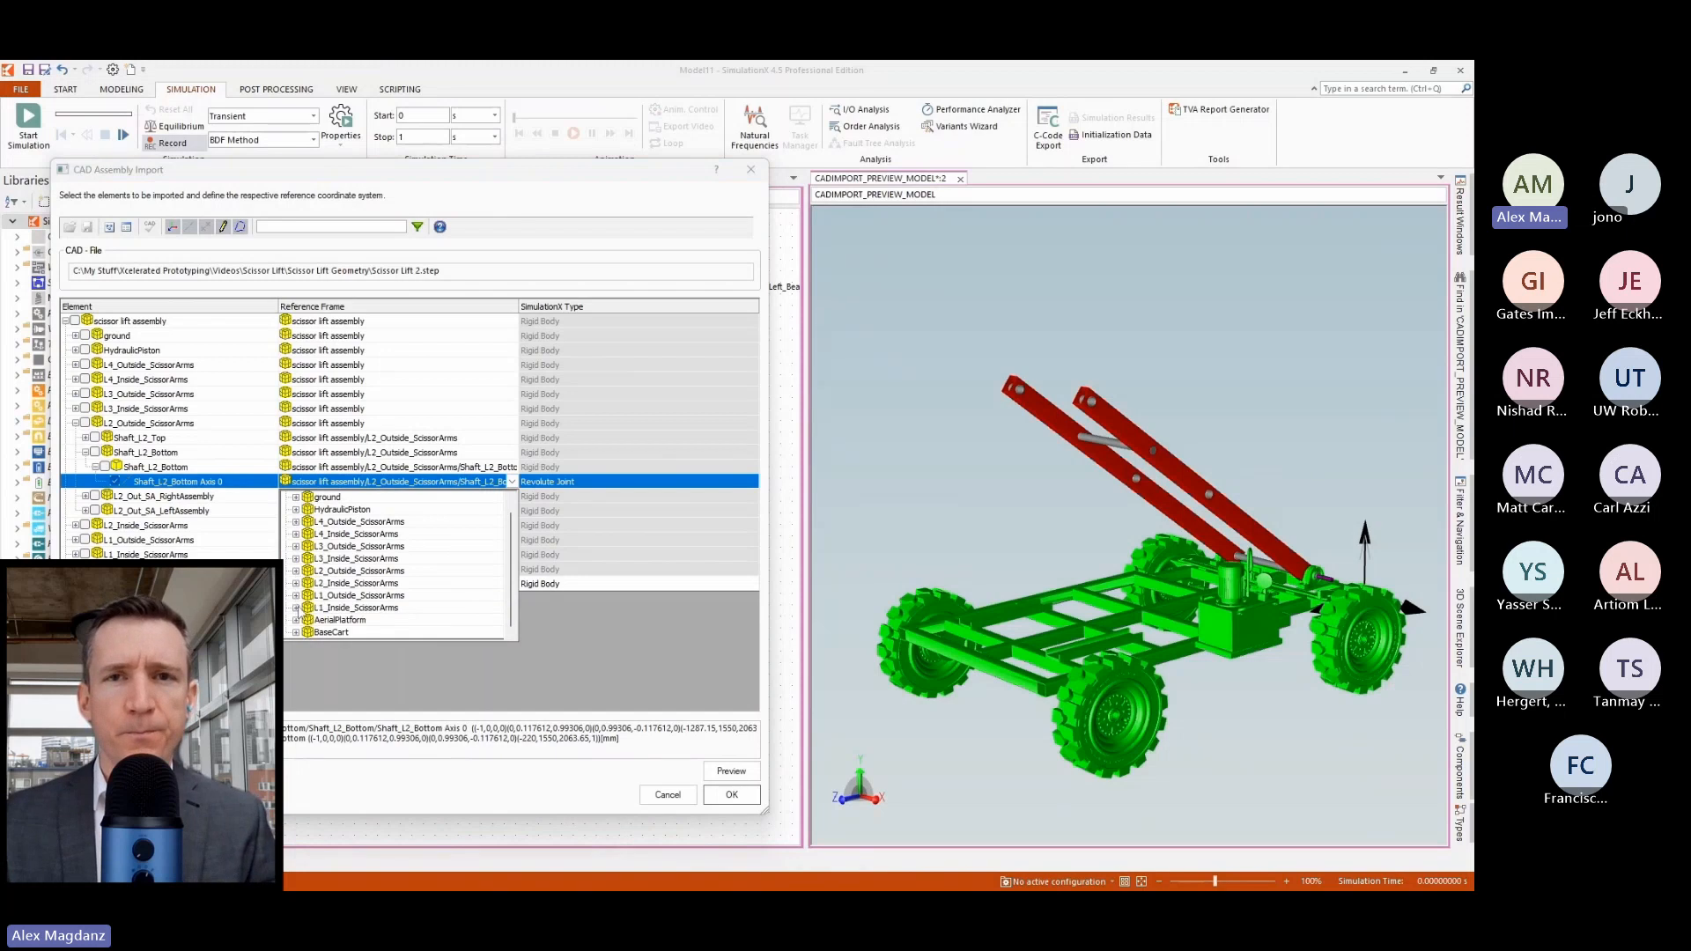
pyautogui.click(297, 608)
pyautogui.click(355, 608)
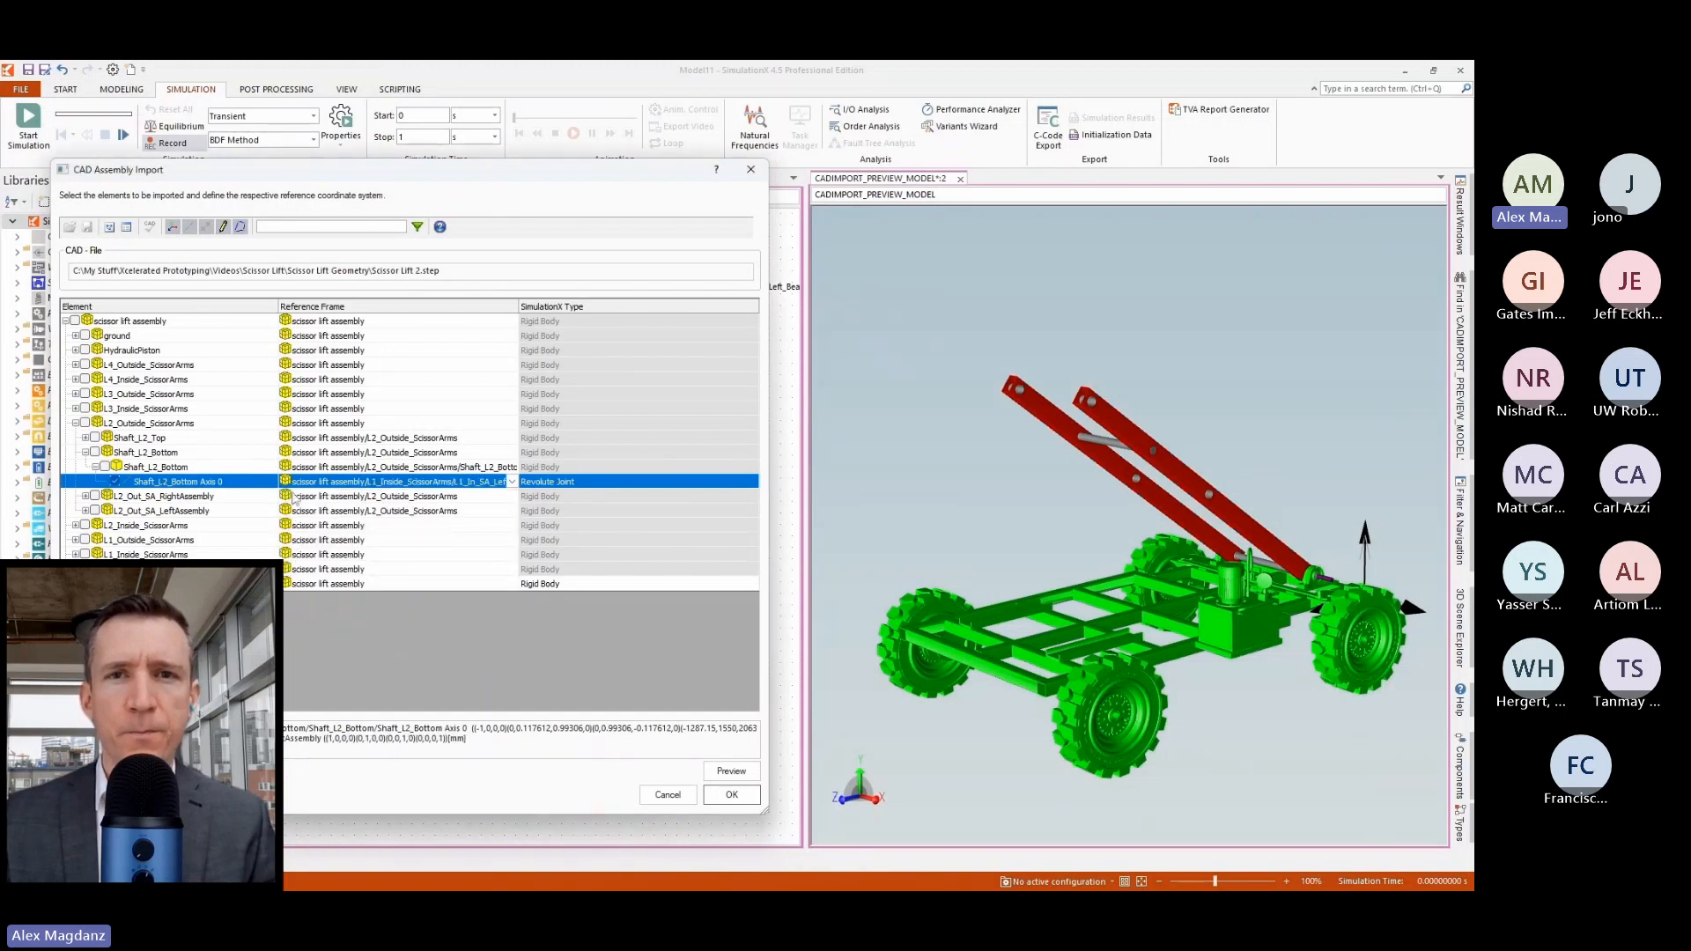
# Include Shaft_L2_Bottom in the import as a rigid body referenced to Shaft_L2_Bottom Axis 0.
pyautogui.click(146, 454)
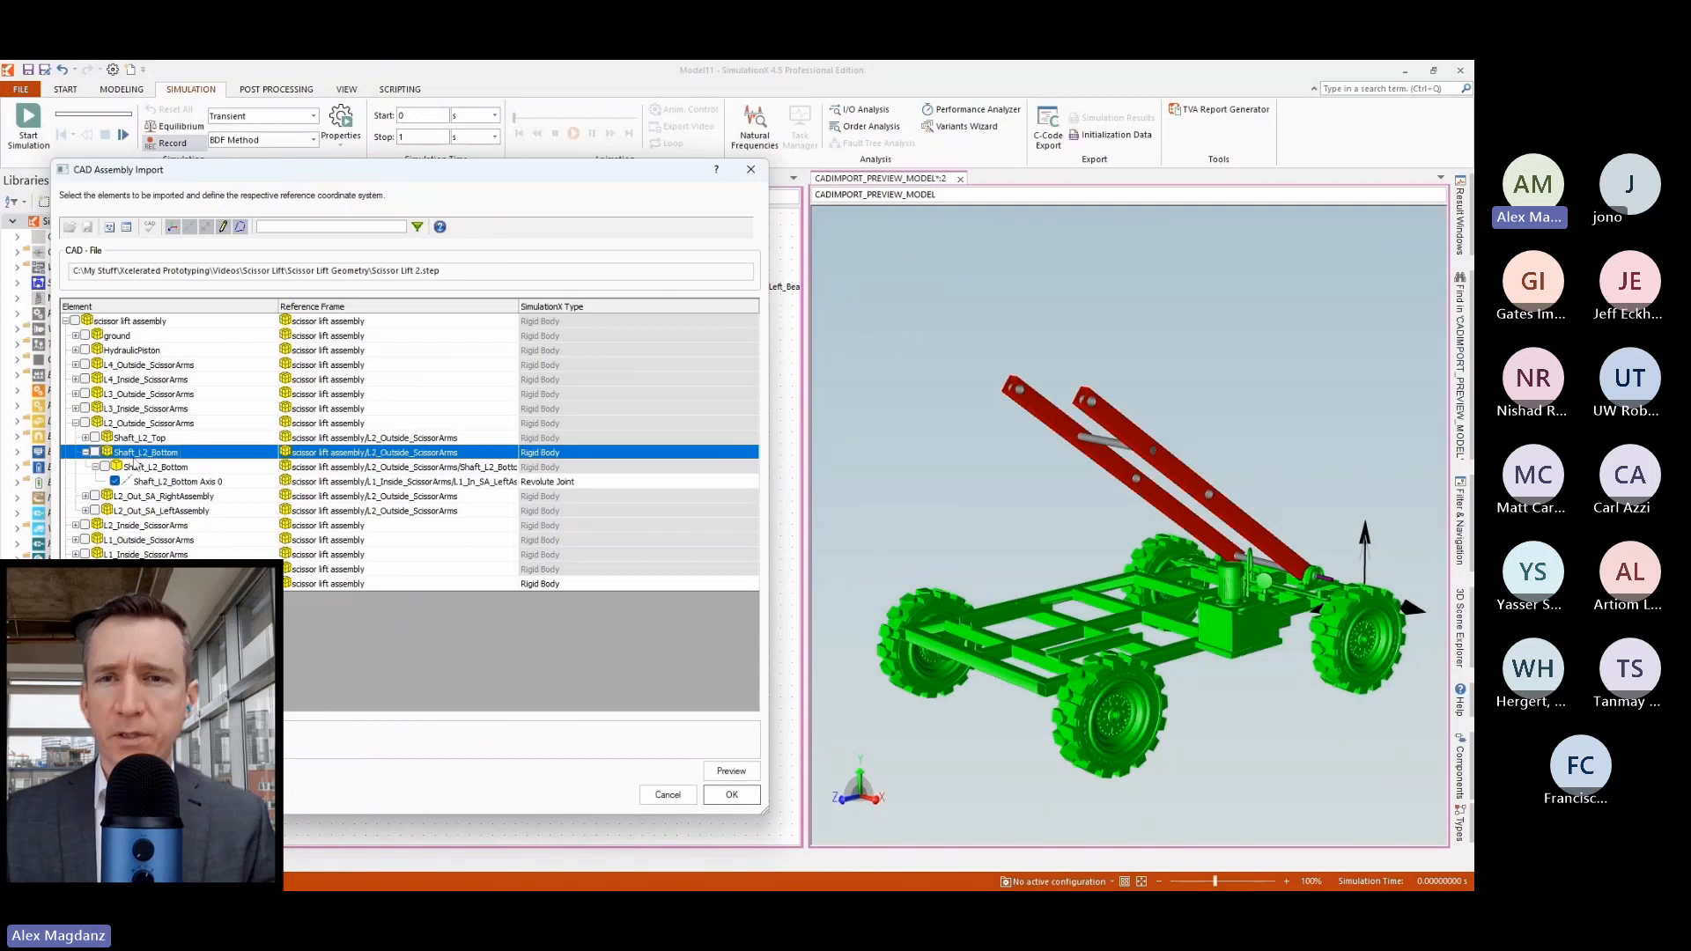
pyautogui.click(96, 453)
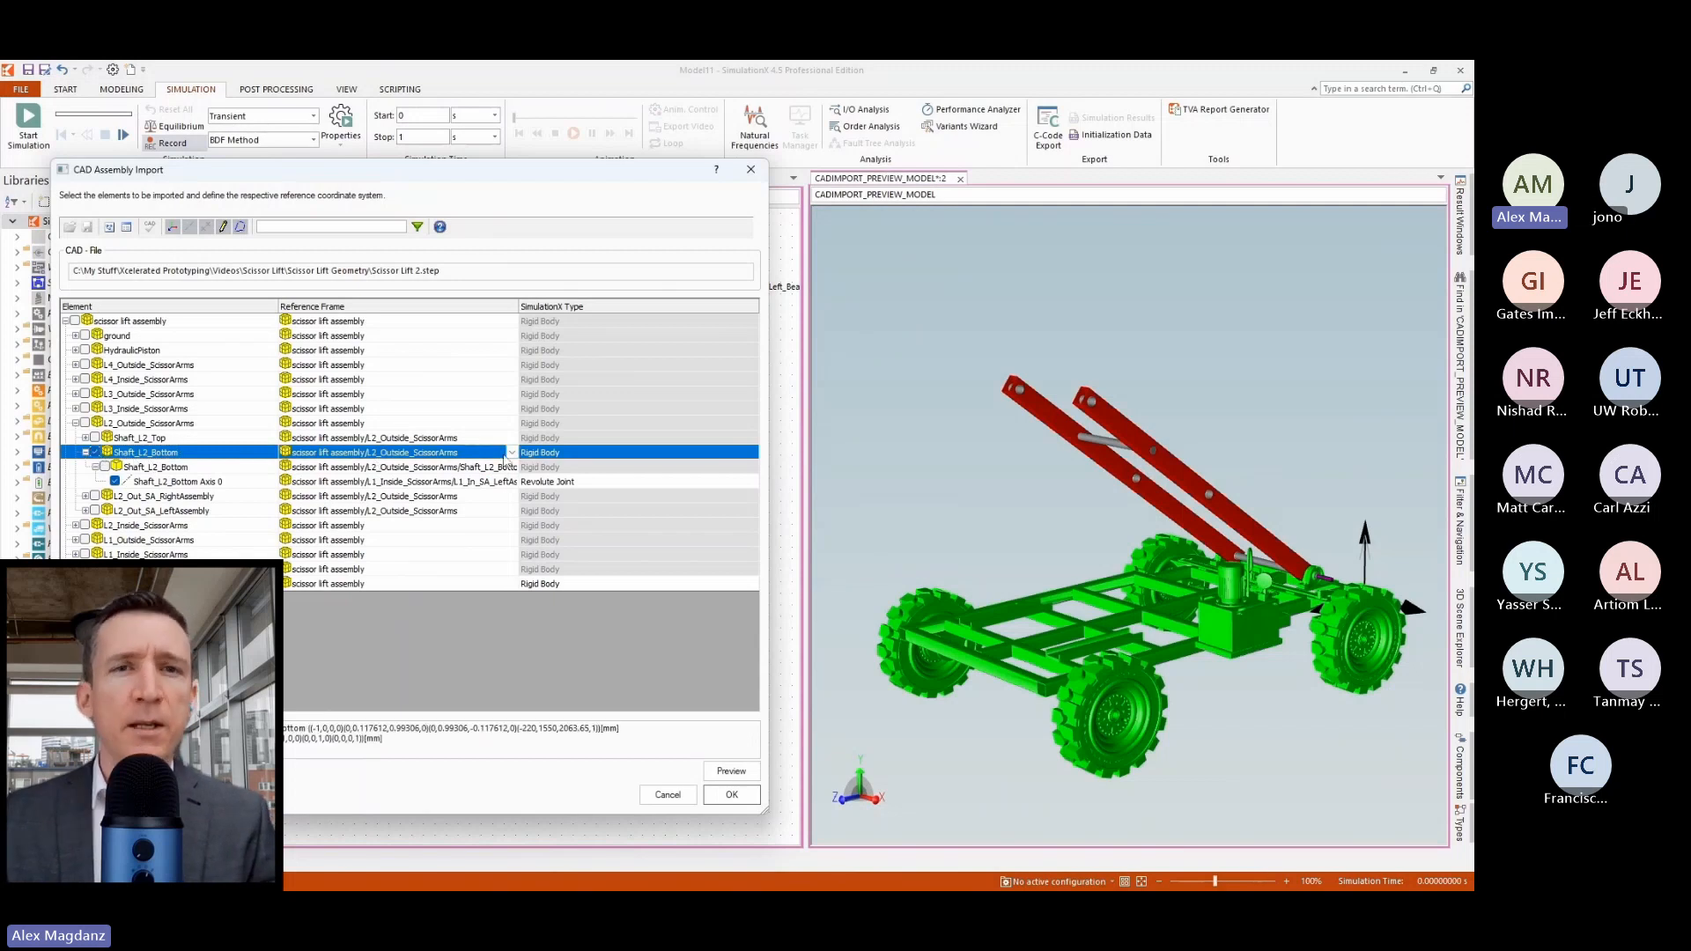
pyautogui.click(512, 454)
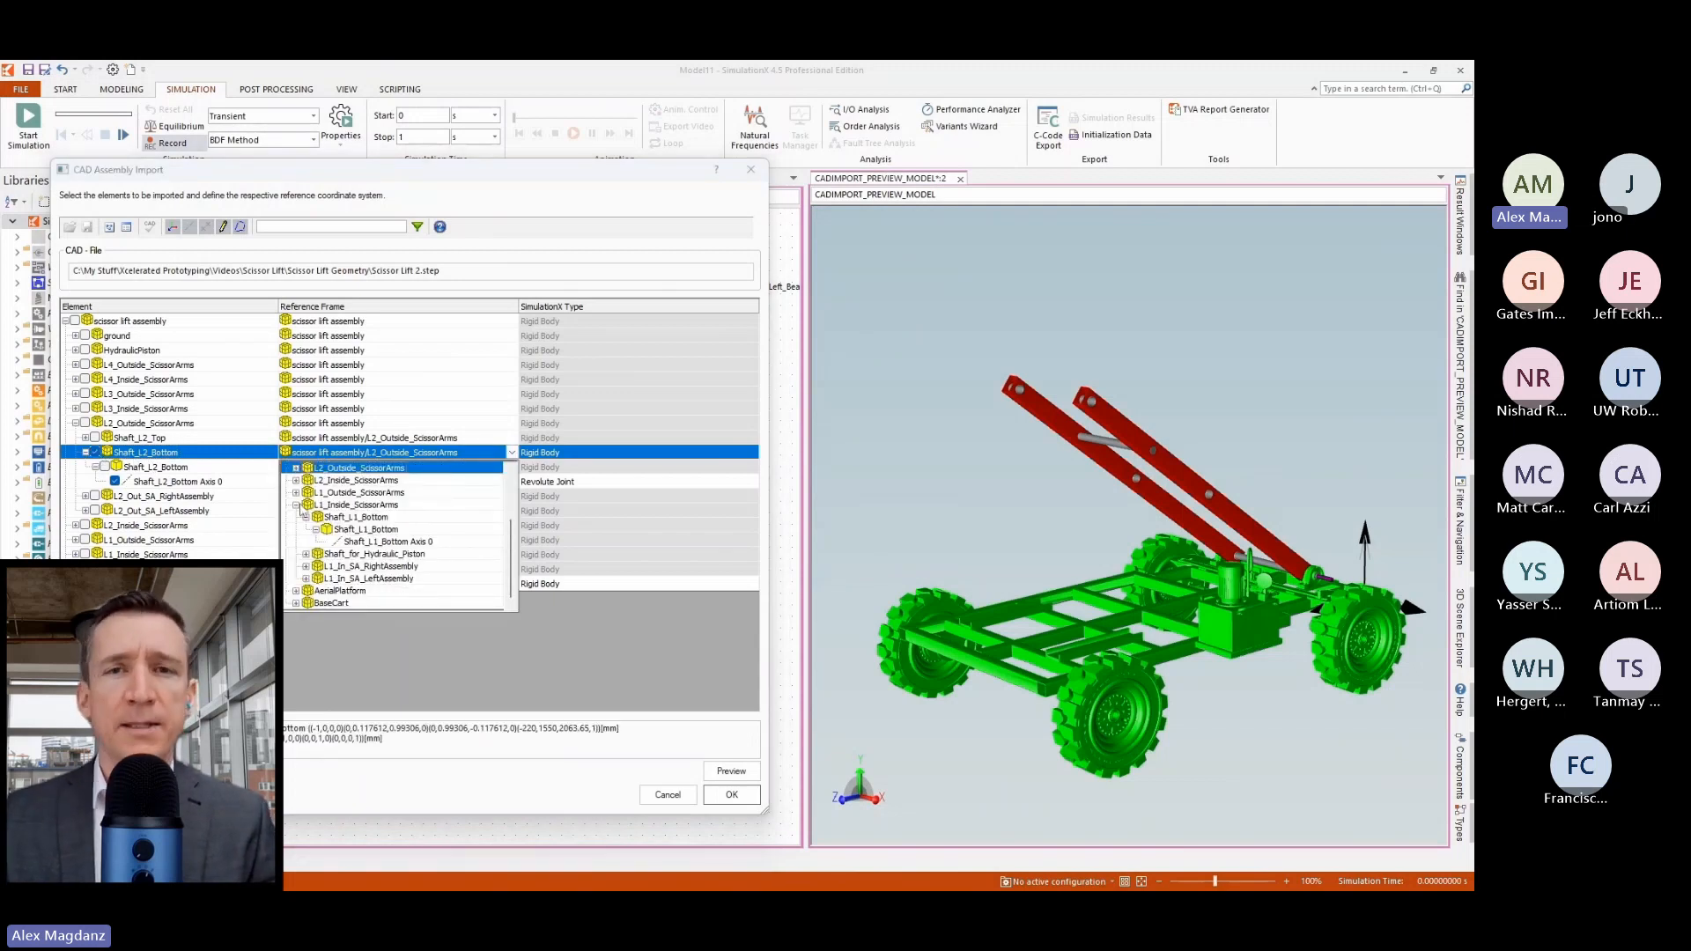
pyautogui.click(297, 506)
pyautogui.click(296, 542)
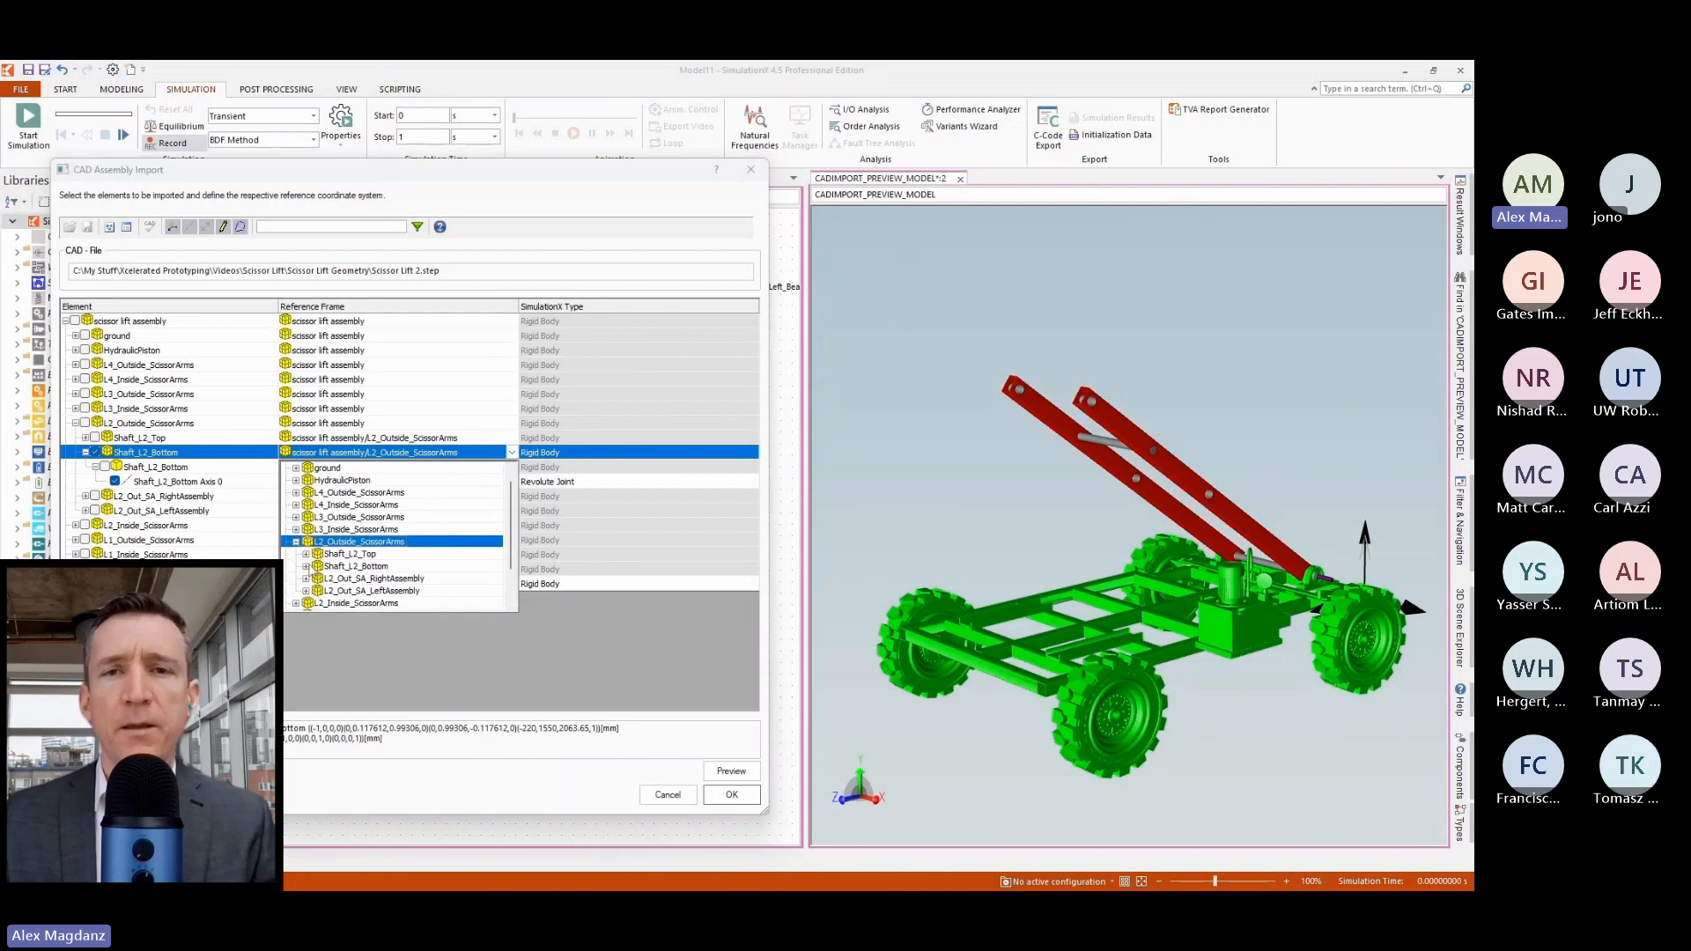
pyautogui.click(306, 566)
pyautogui.click(362, 591)
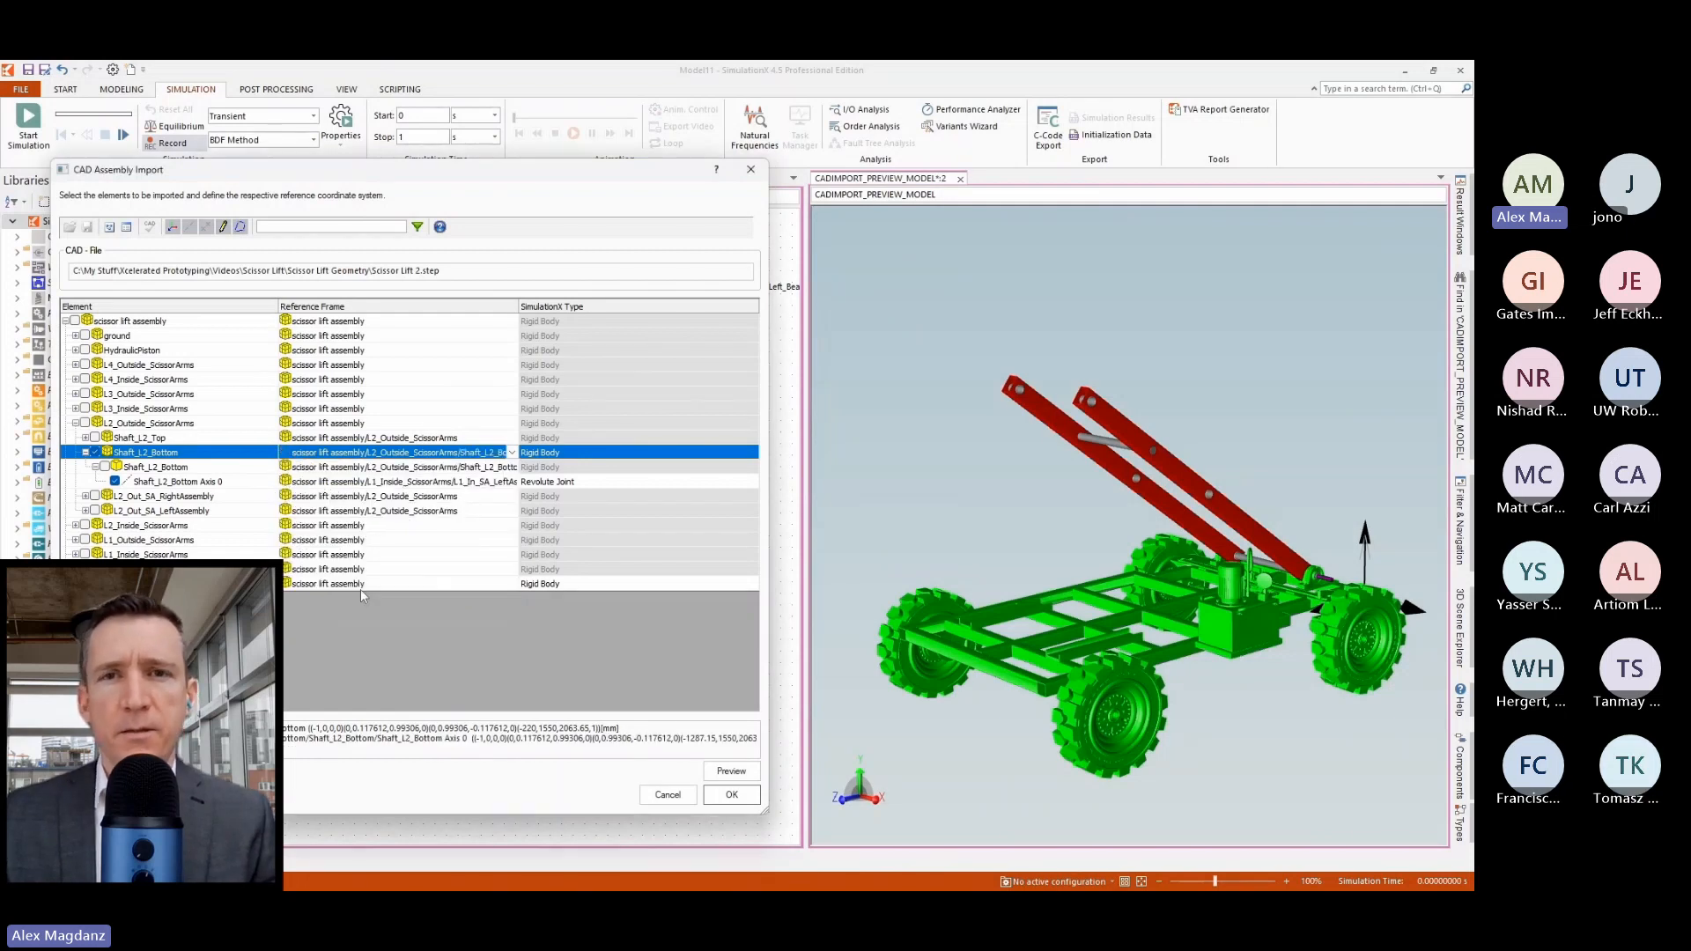
# Include all direct child parts of L2_Out_SA_RightAssembly and L2_Out_SA_LeftAssembly in the import.
pyautogui.click(86, 452)
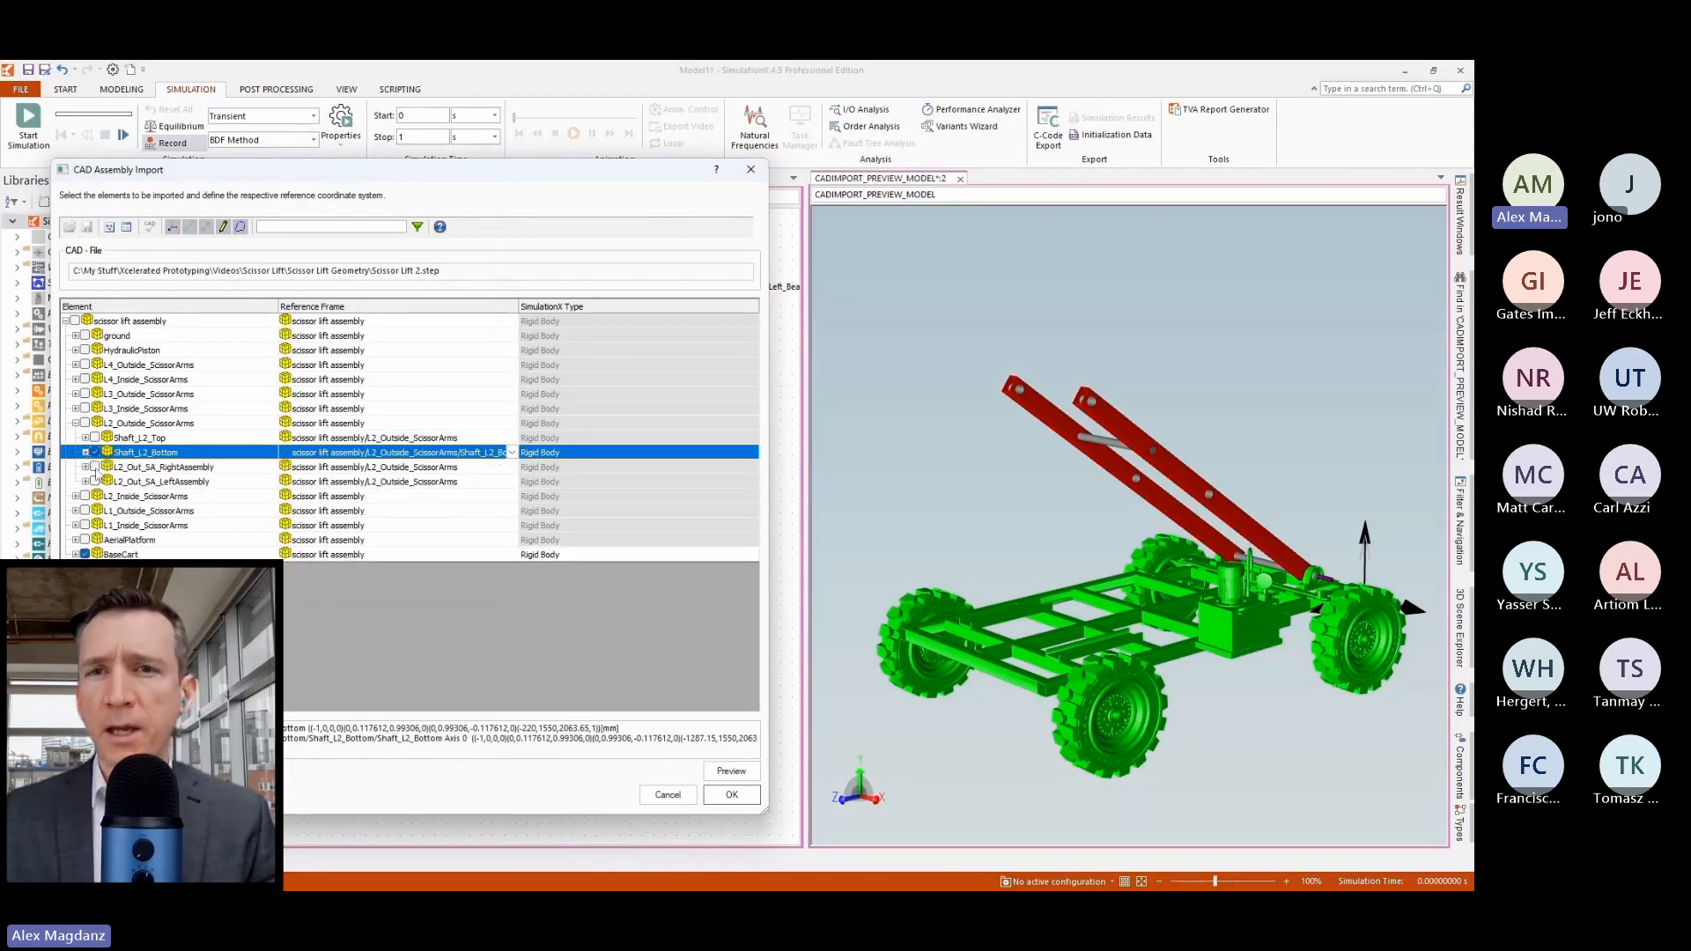
pyautogui.click(95, 469)
pyautogui.click(85, 467)
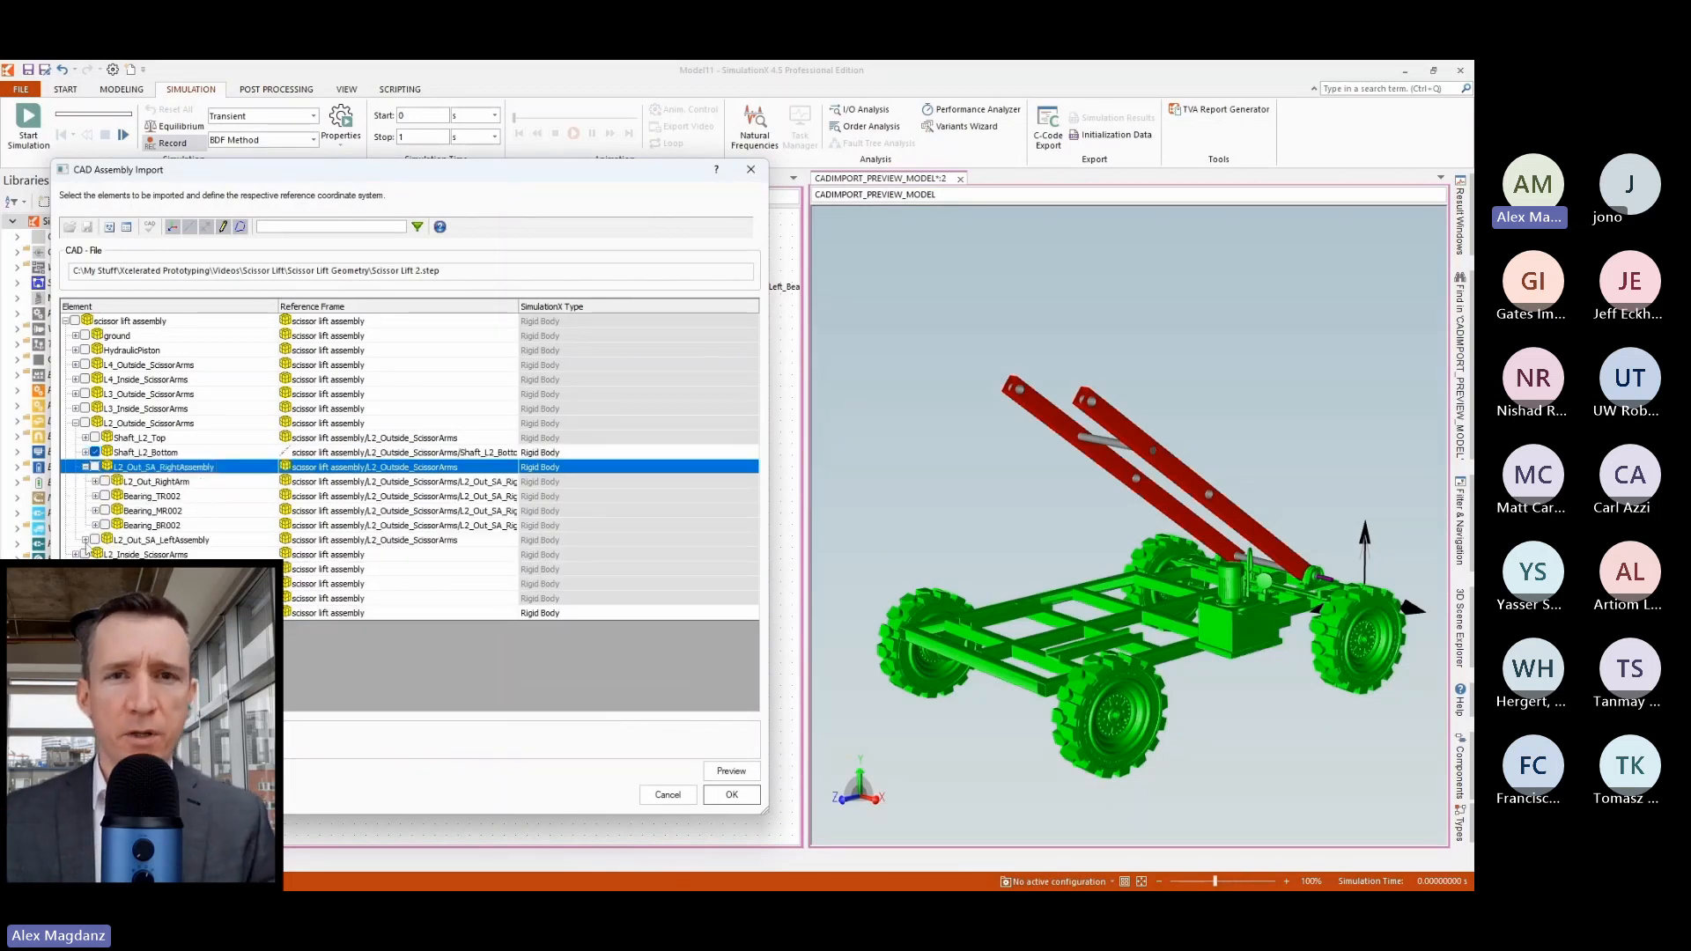
pyautogui.click(86, 541)
pyautogui.rightClick(163, 471)
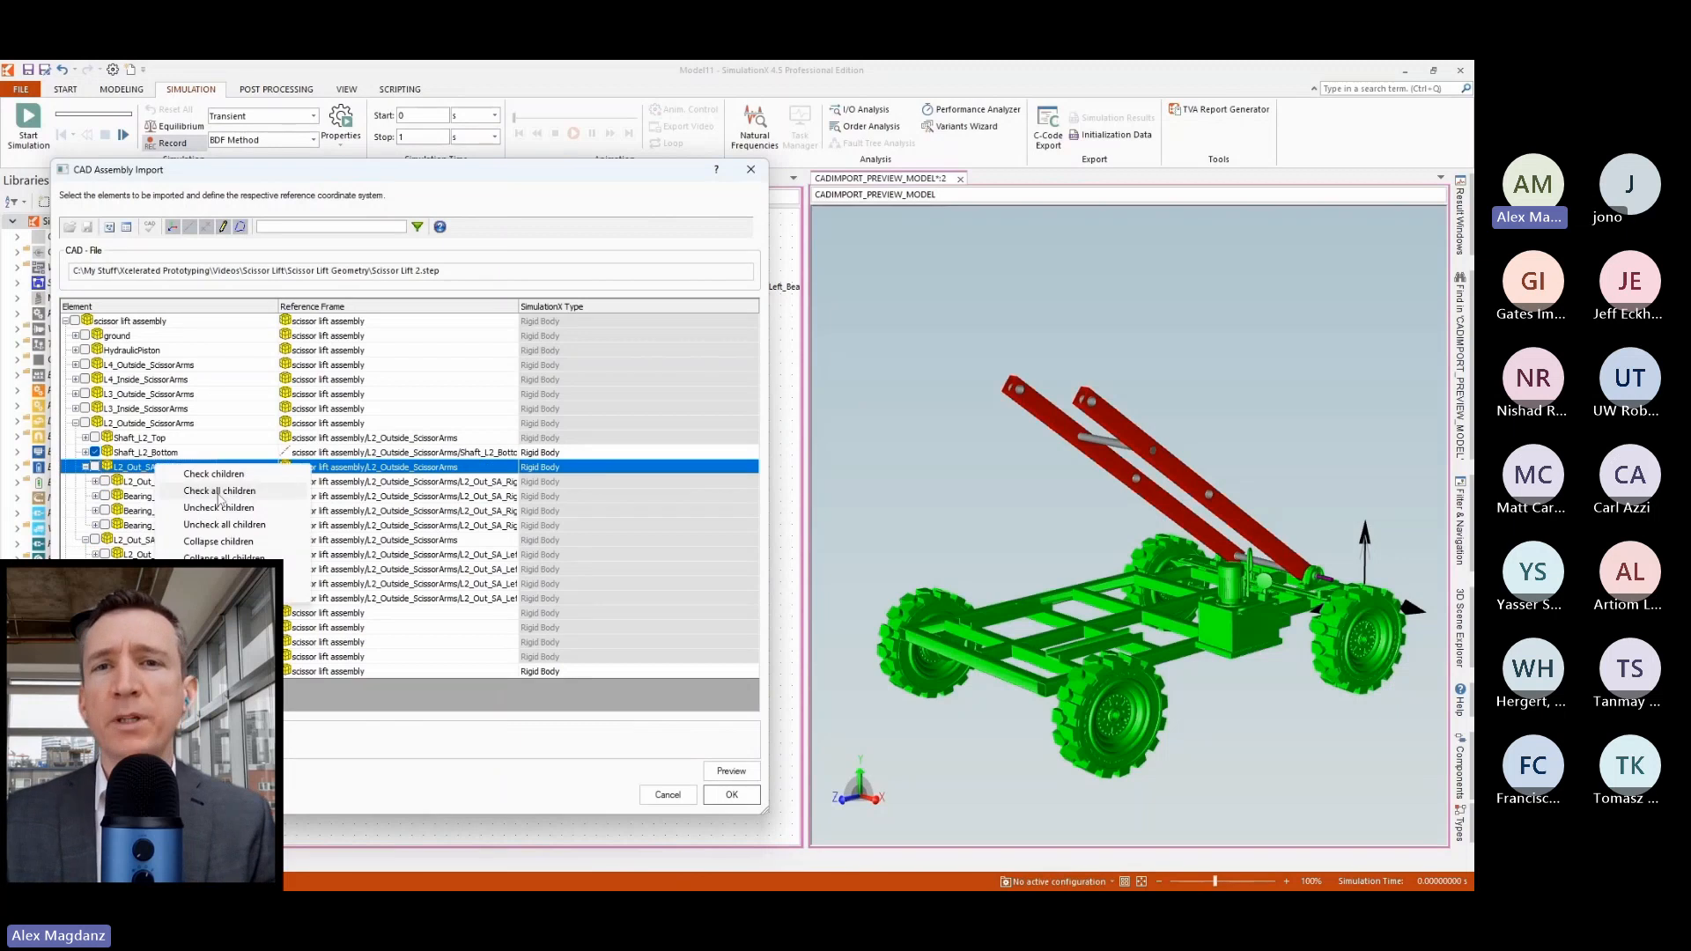
pyautogui.click(196, 475)
pyautogui.rightClick(155, 540)
pyautogui.click(195, 548)
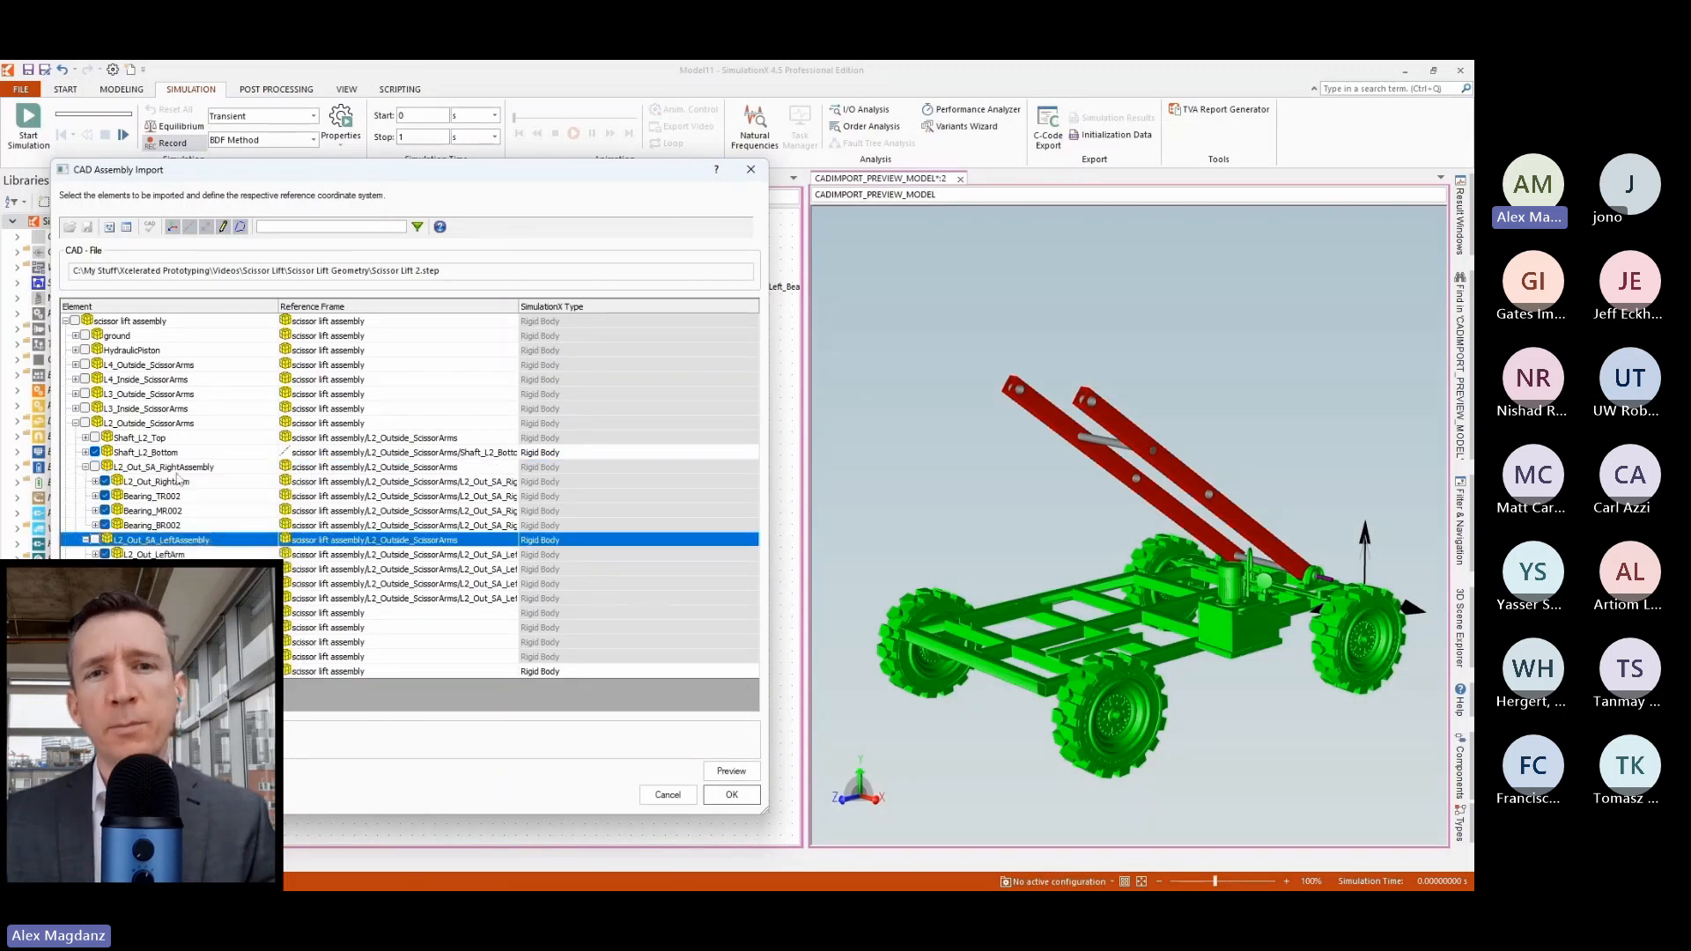
# Set the reference frames of L2_Out_SA_RightAssembly and L2_Out_SA_LeftAssembly to Shaft_L2_Bottom.
pyautogui.click(441, 468)
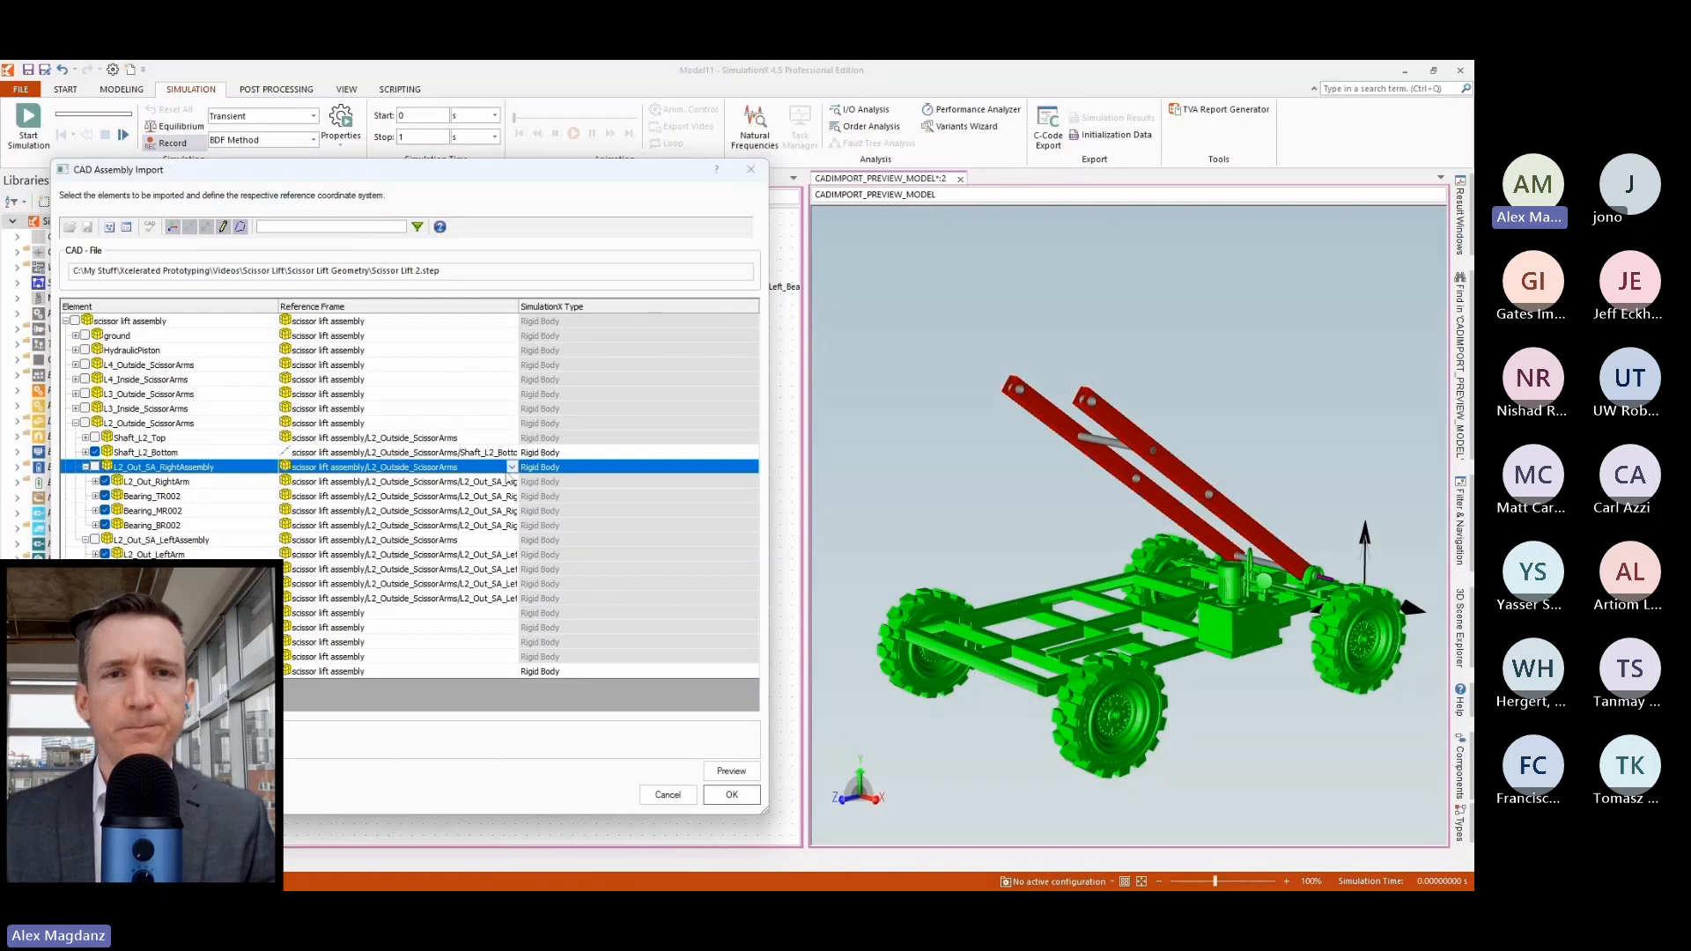
pyautogui.click(512, 468)
pyautogui.click(354, 584)
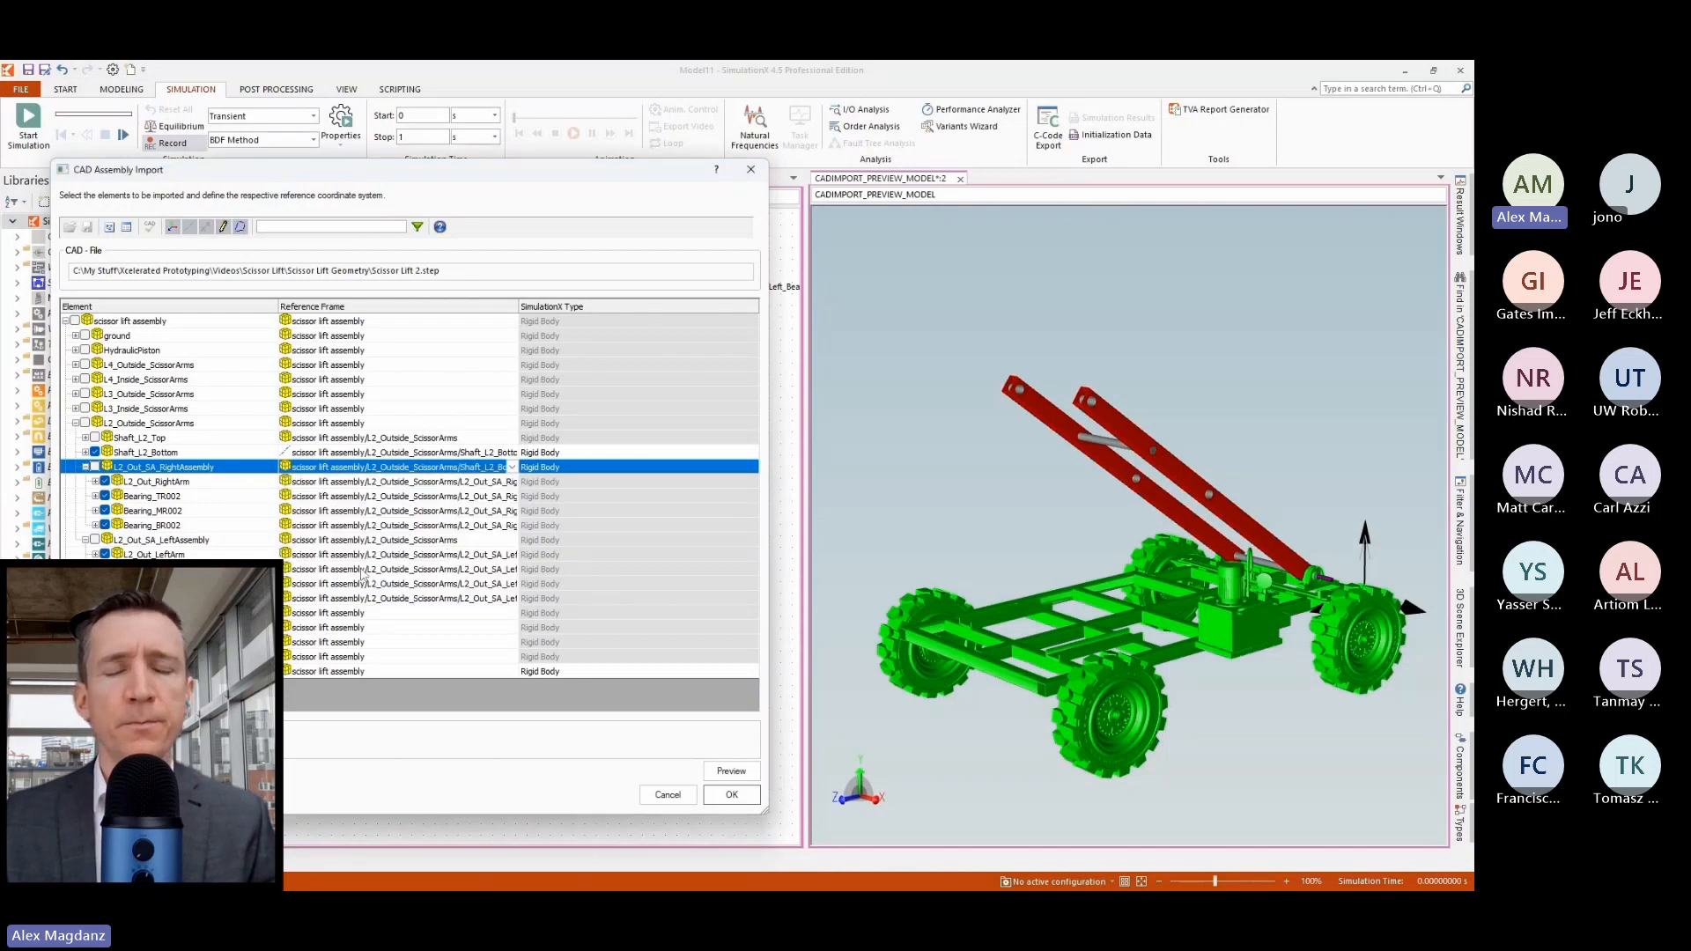
pyautogui.click(435, 540)
pyautogui.click(511, 540)
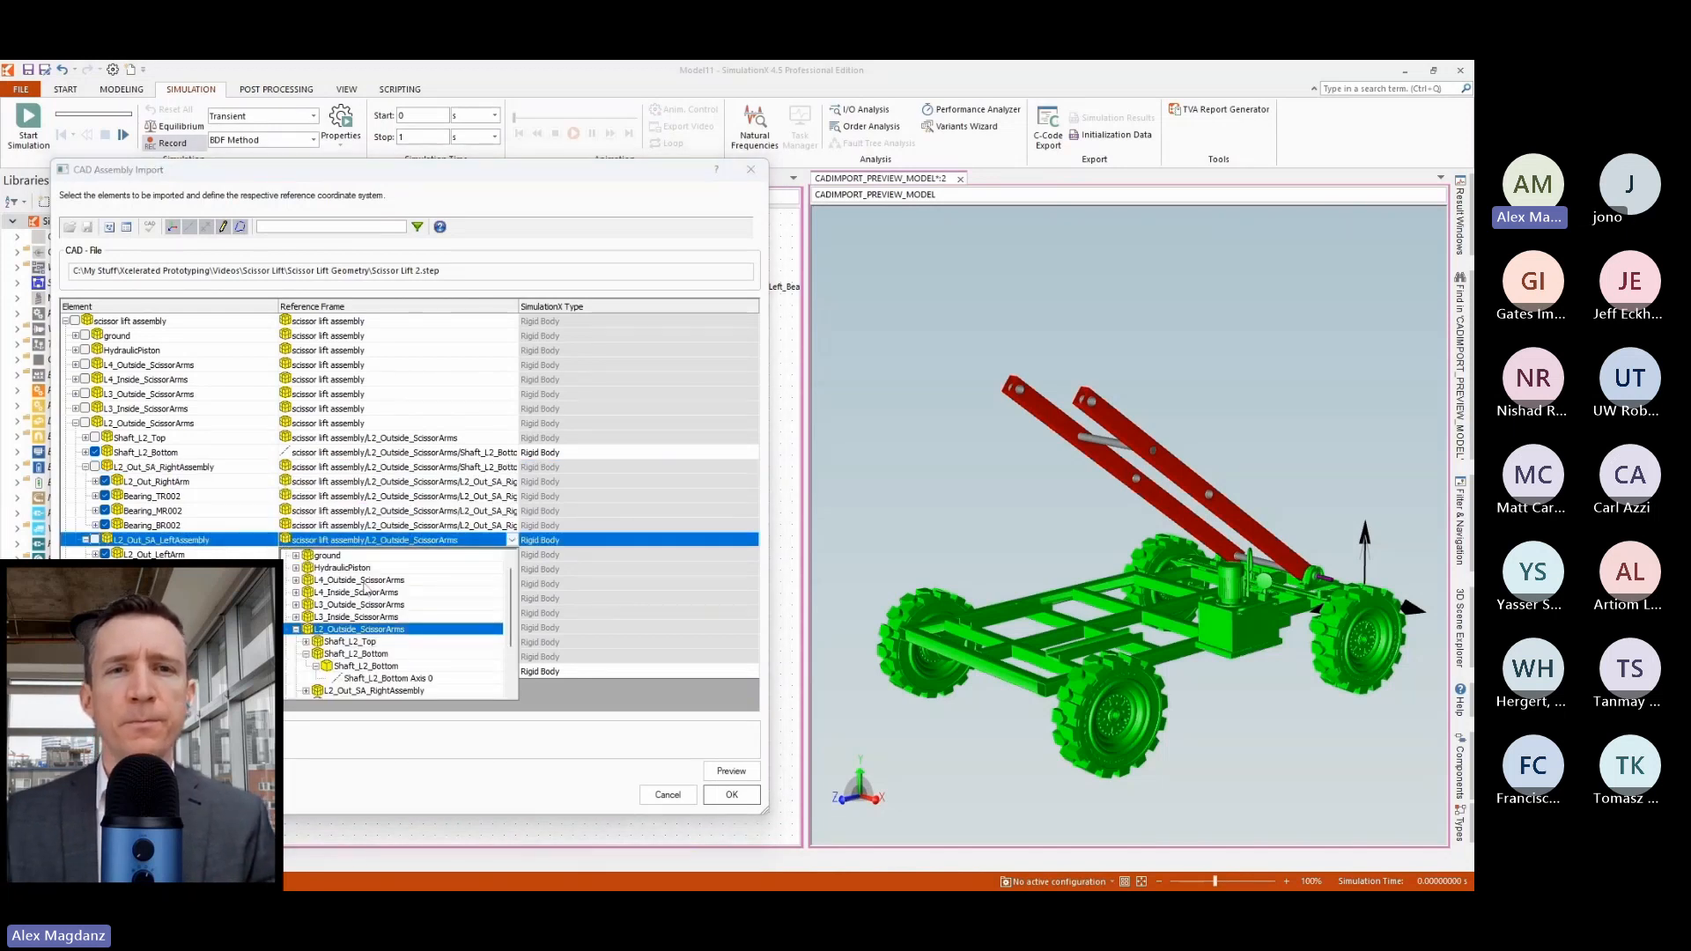
pyautogui.click(365, 666)
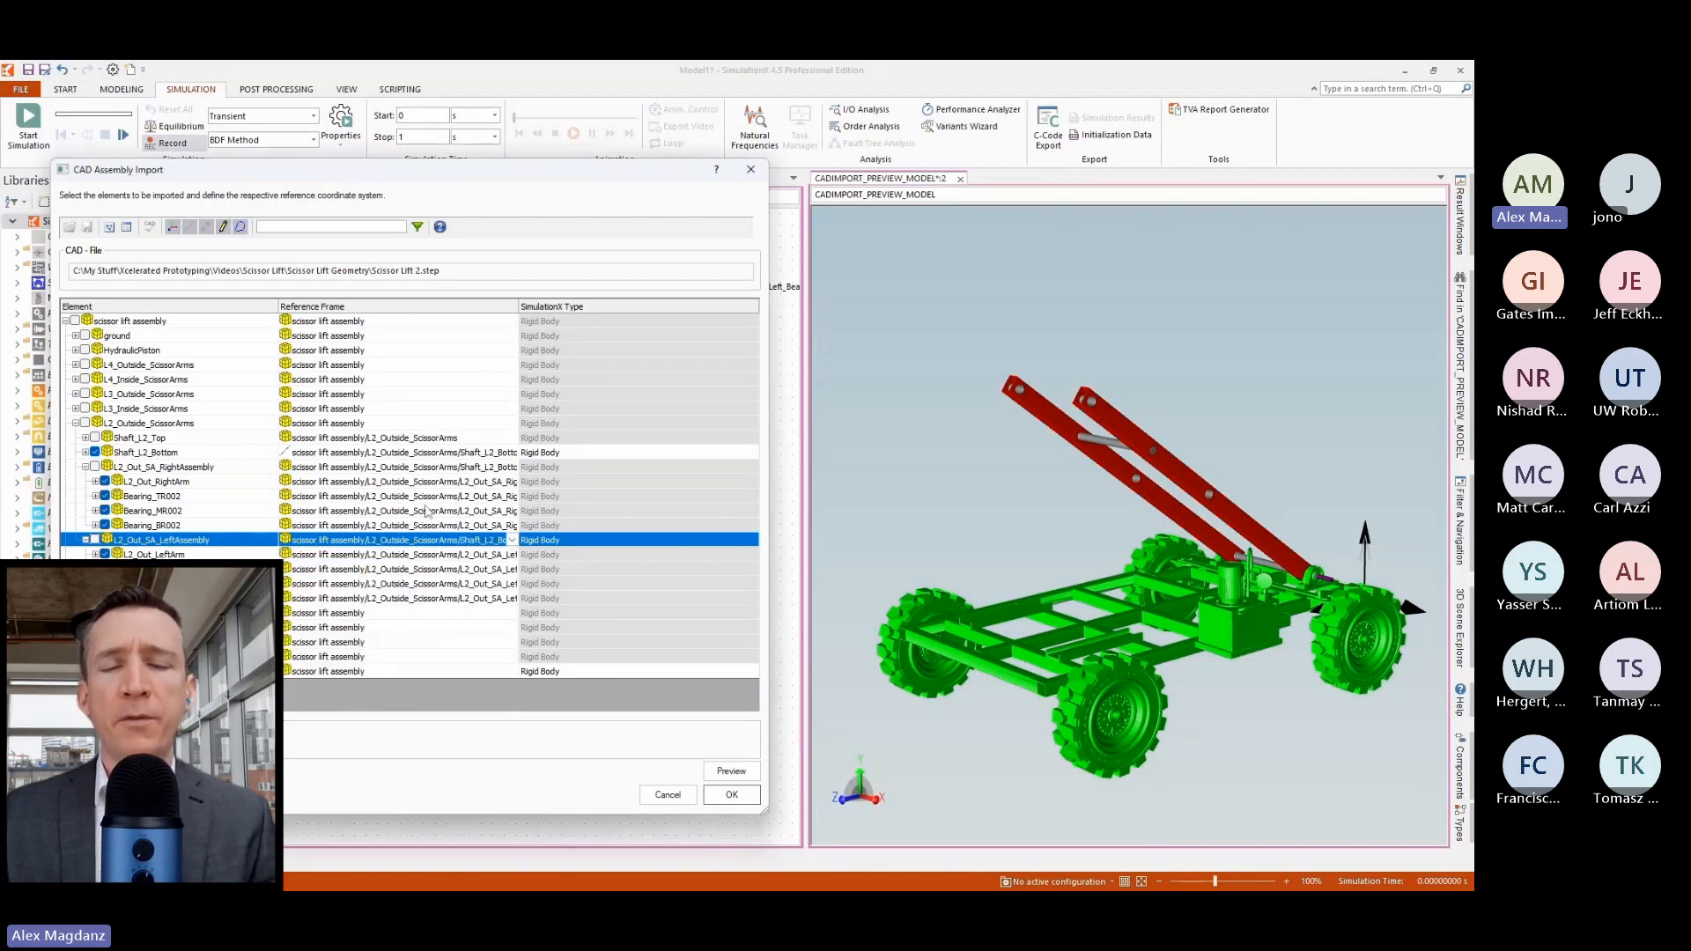
# Preview the import with the L2 outside scissor arms and run the simulation of the preview model.
pyautogui.click(746, 775)
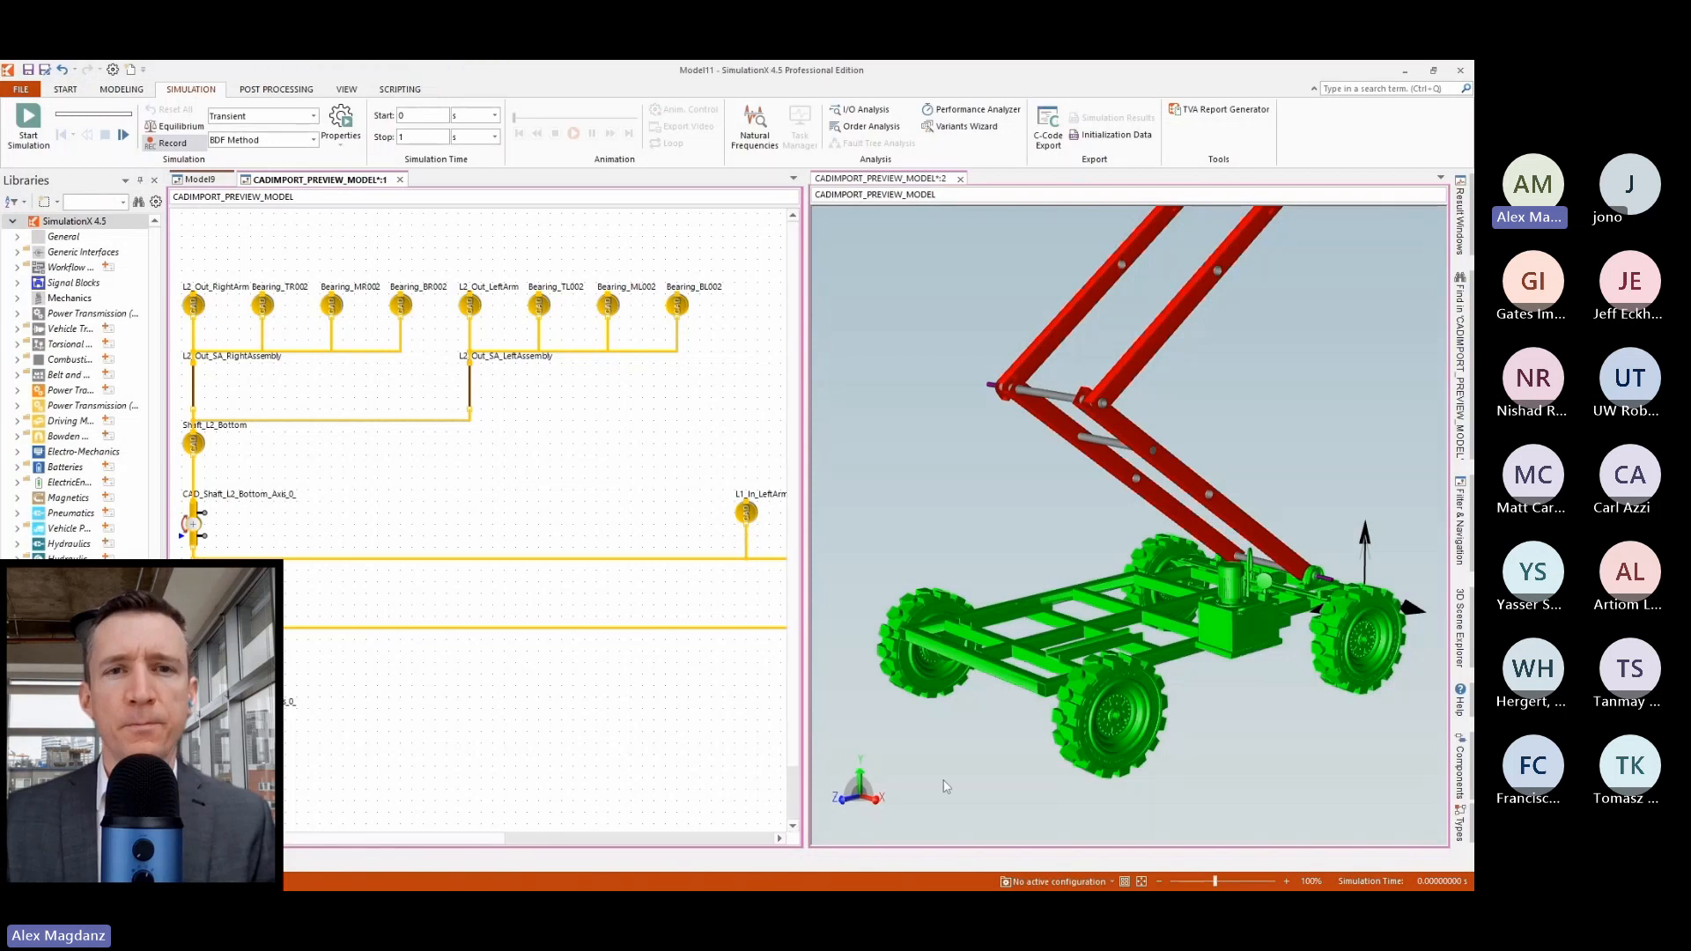
pyautogui.scroll(-3, 959, 803)
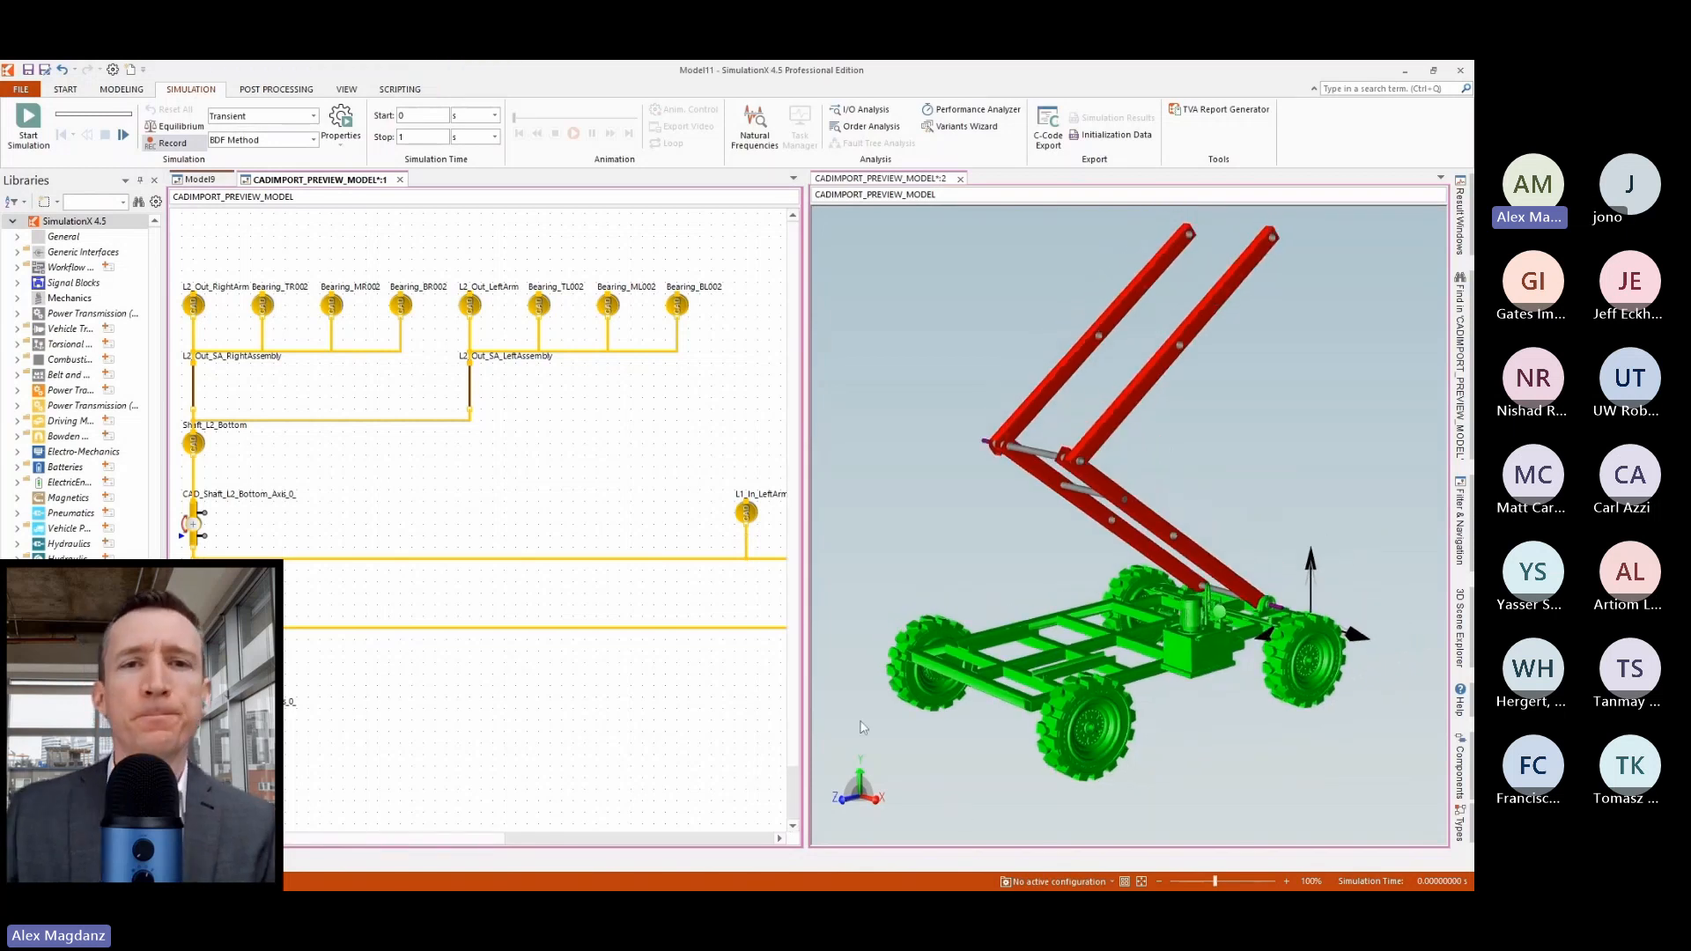
pyautogui.click(30, 125)
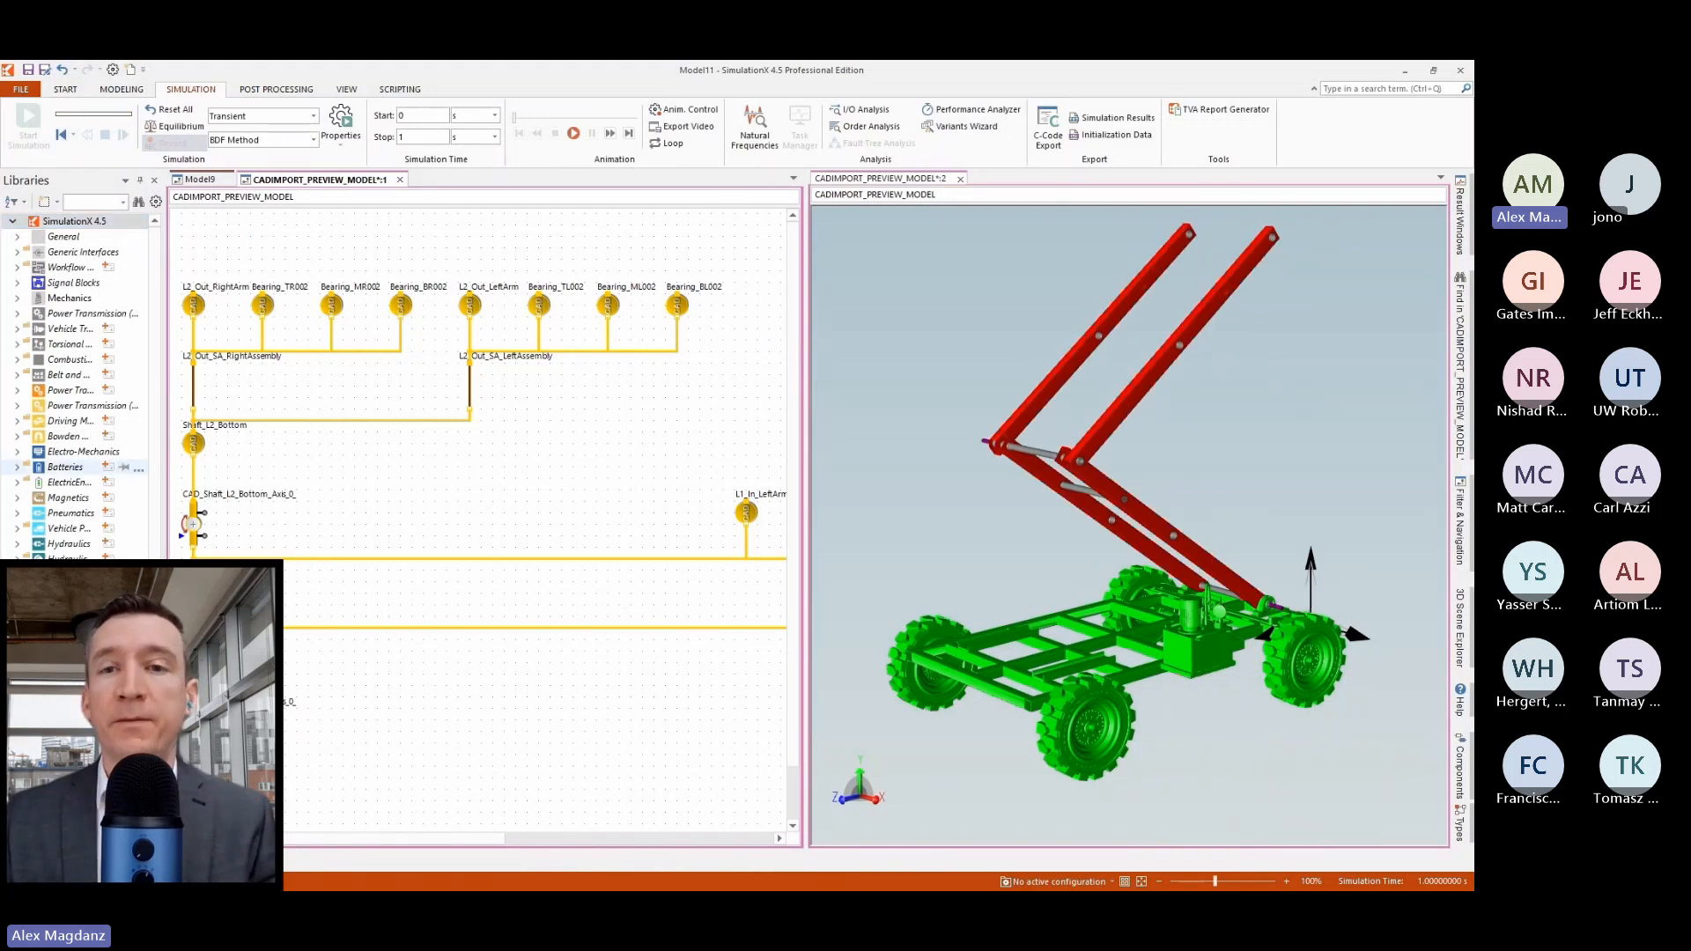
# Return to the assembly import and include Shaft_L2_Top Axis 0 as a revolute joint referenced to L2_Out_SA_LeftAssembly.
pyautogui.click(79, 879)
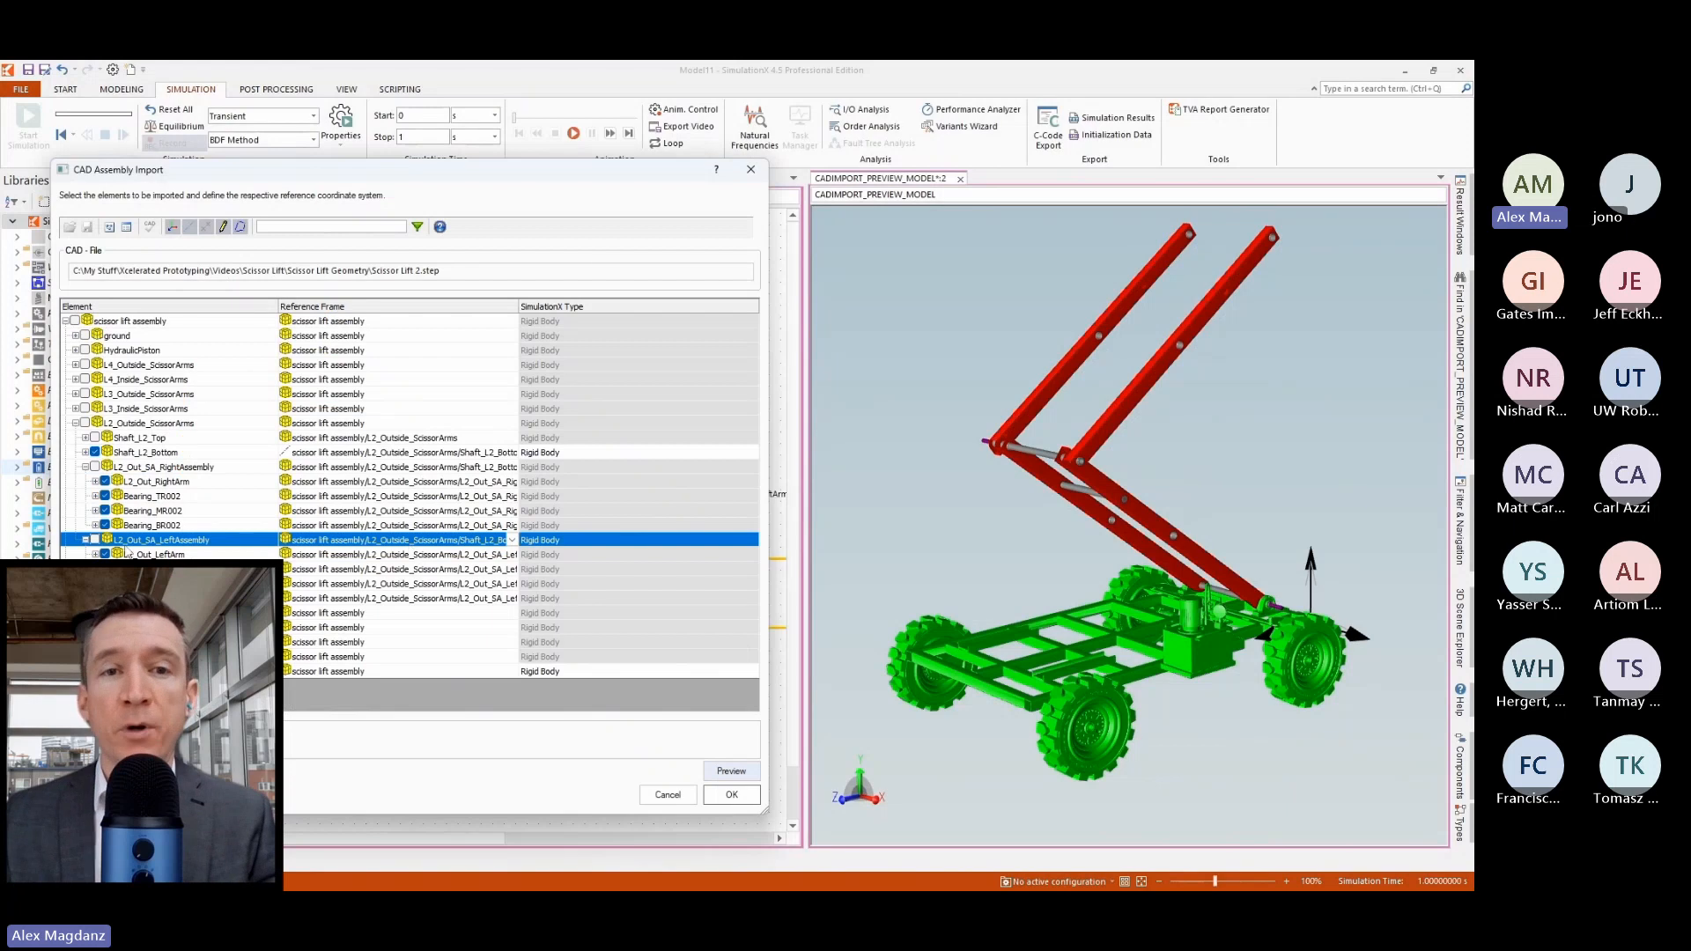
pyautogui.click(85, 540)
pyautogui.click(85, 466)
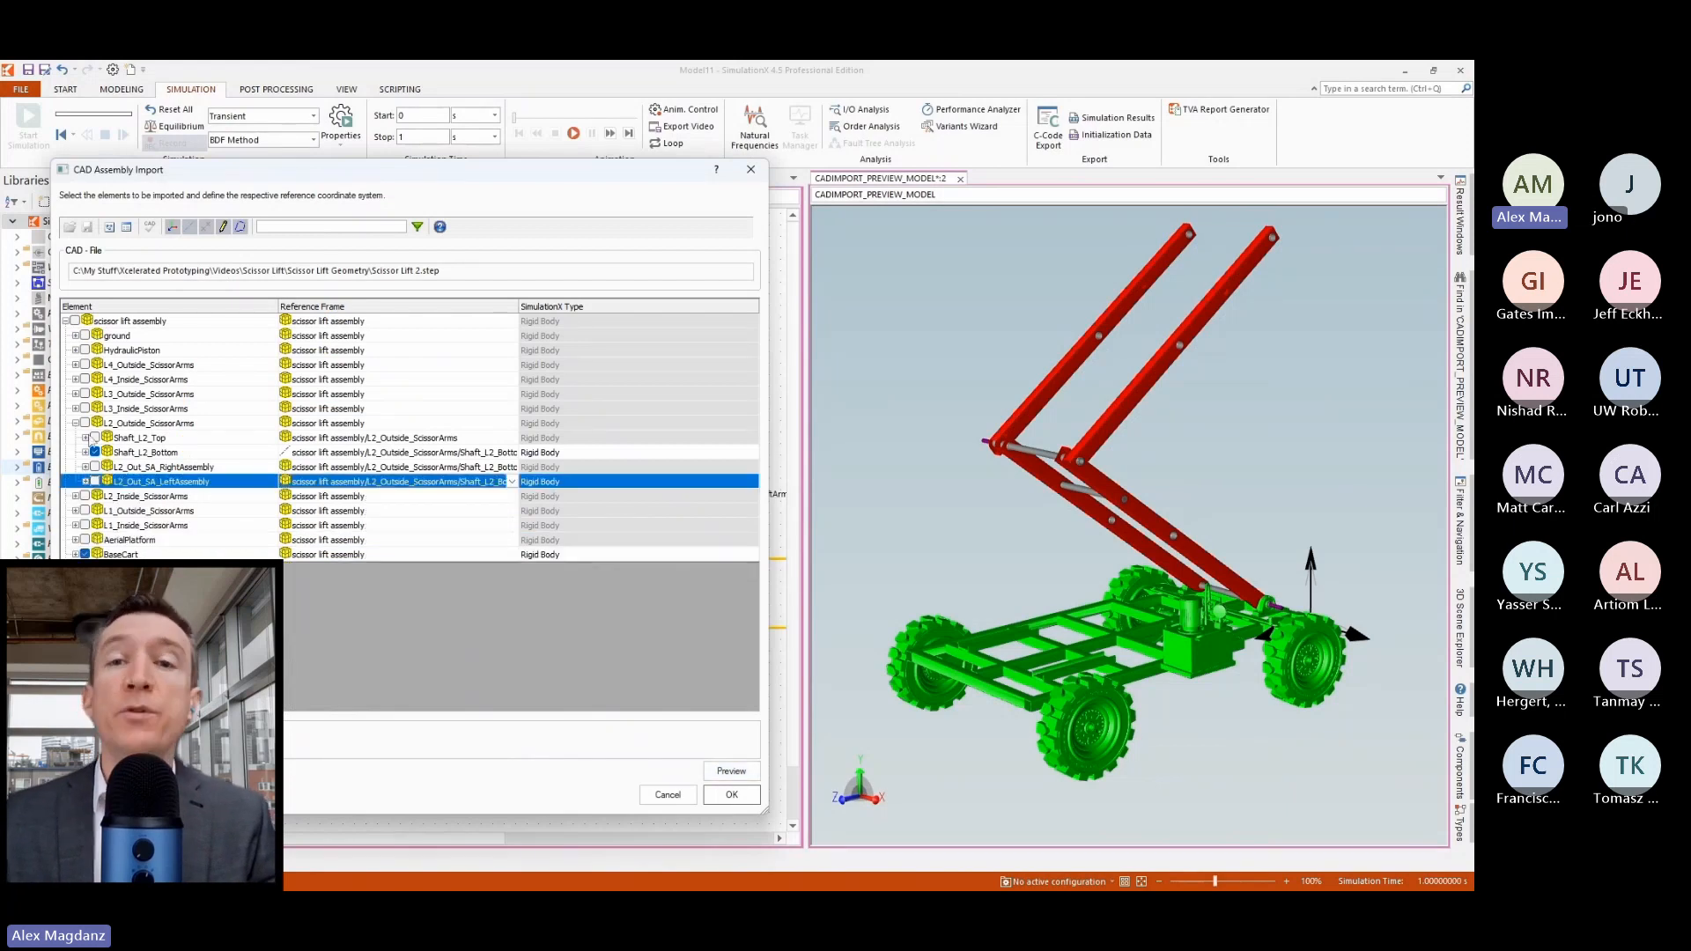
pyautogui.click(86, 438)
pyautogui.click(105, 452)
pyautogui.click(356, 469)
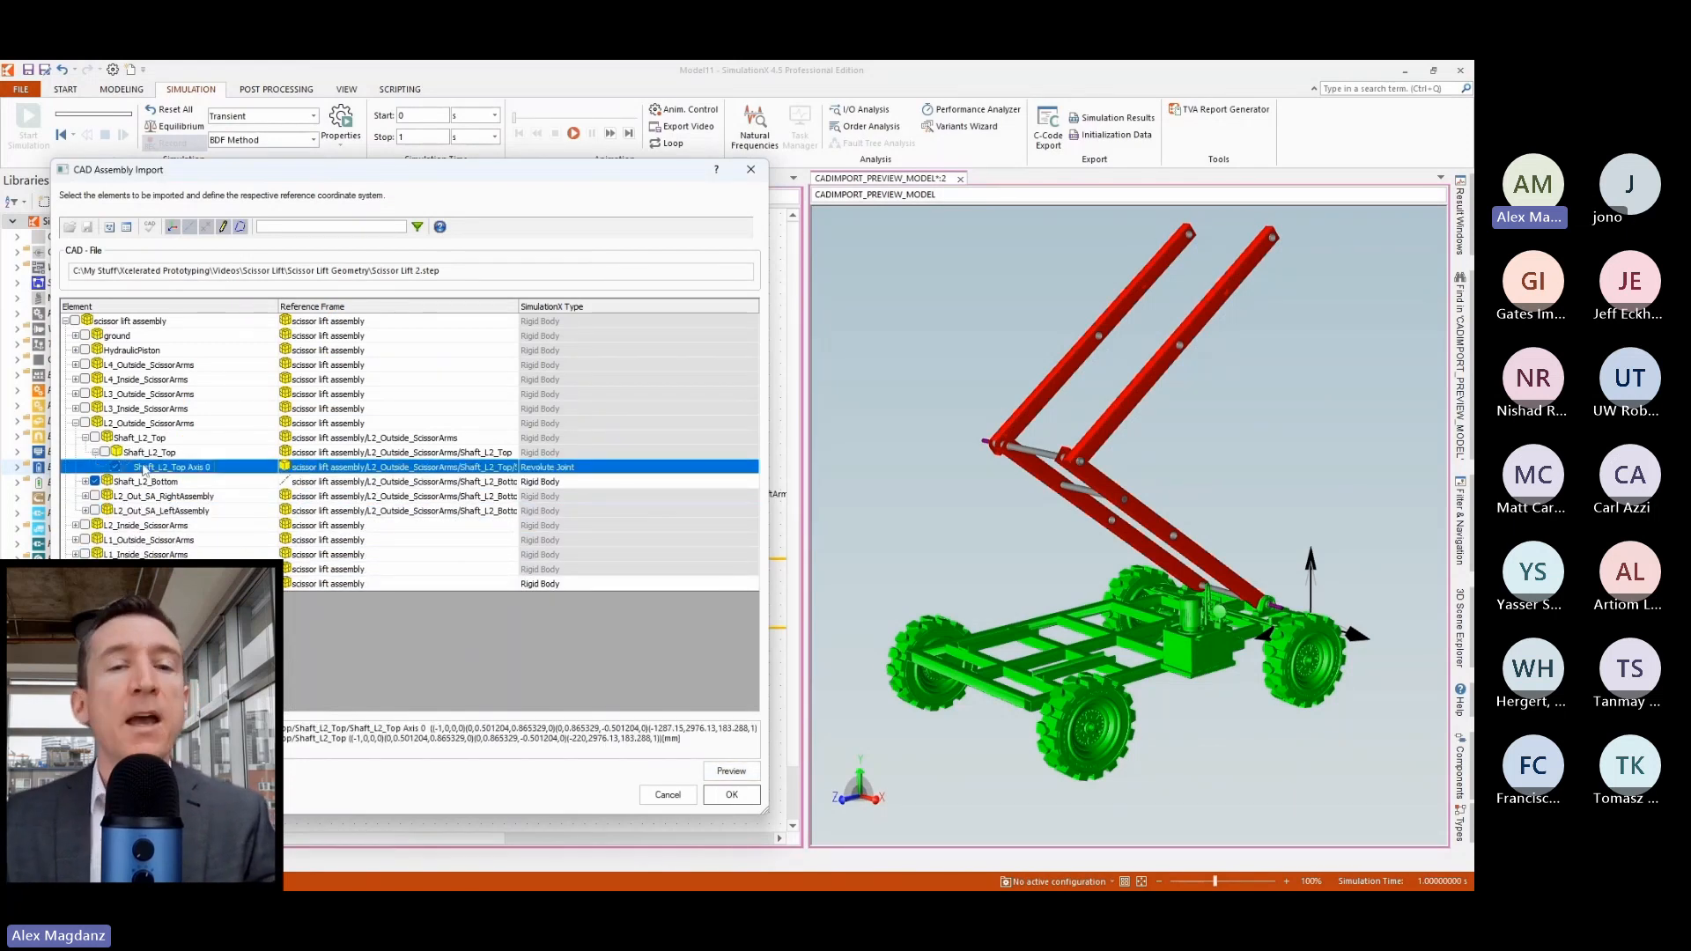
pyautogui.click(512, 467)
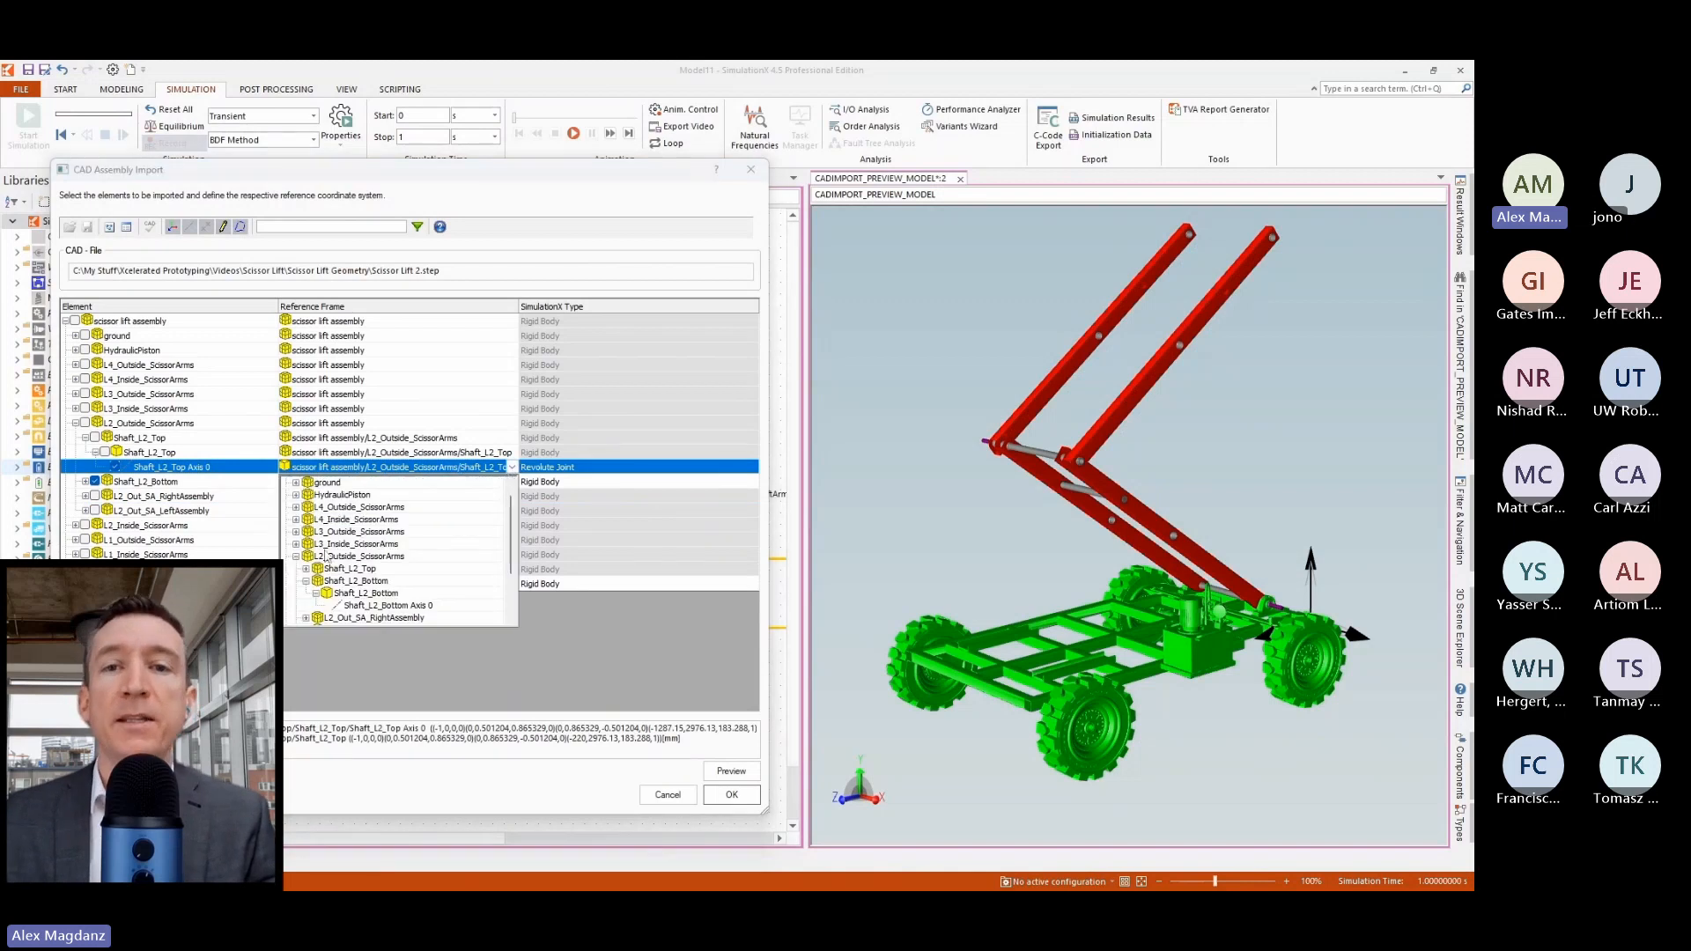
pyautogui.click(305, 582)
pyautogui.click(365, 606)
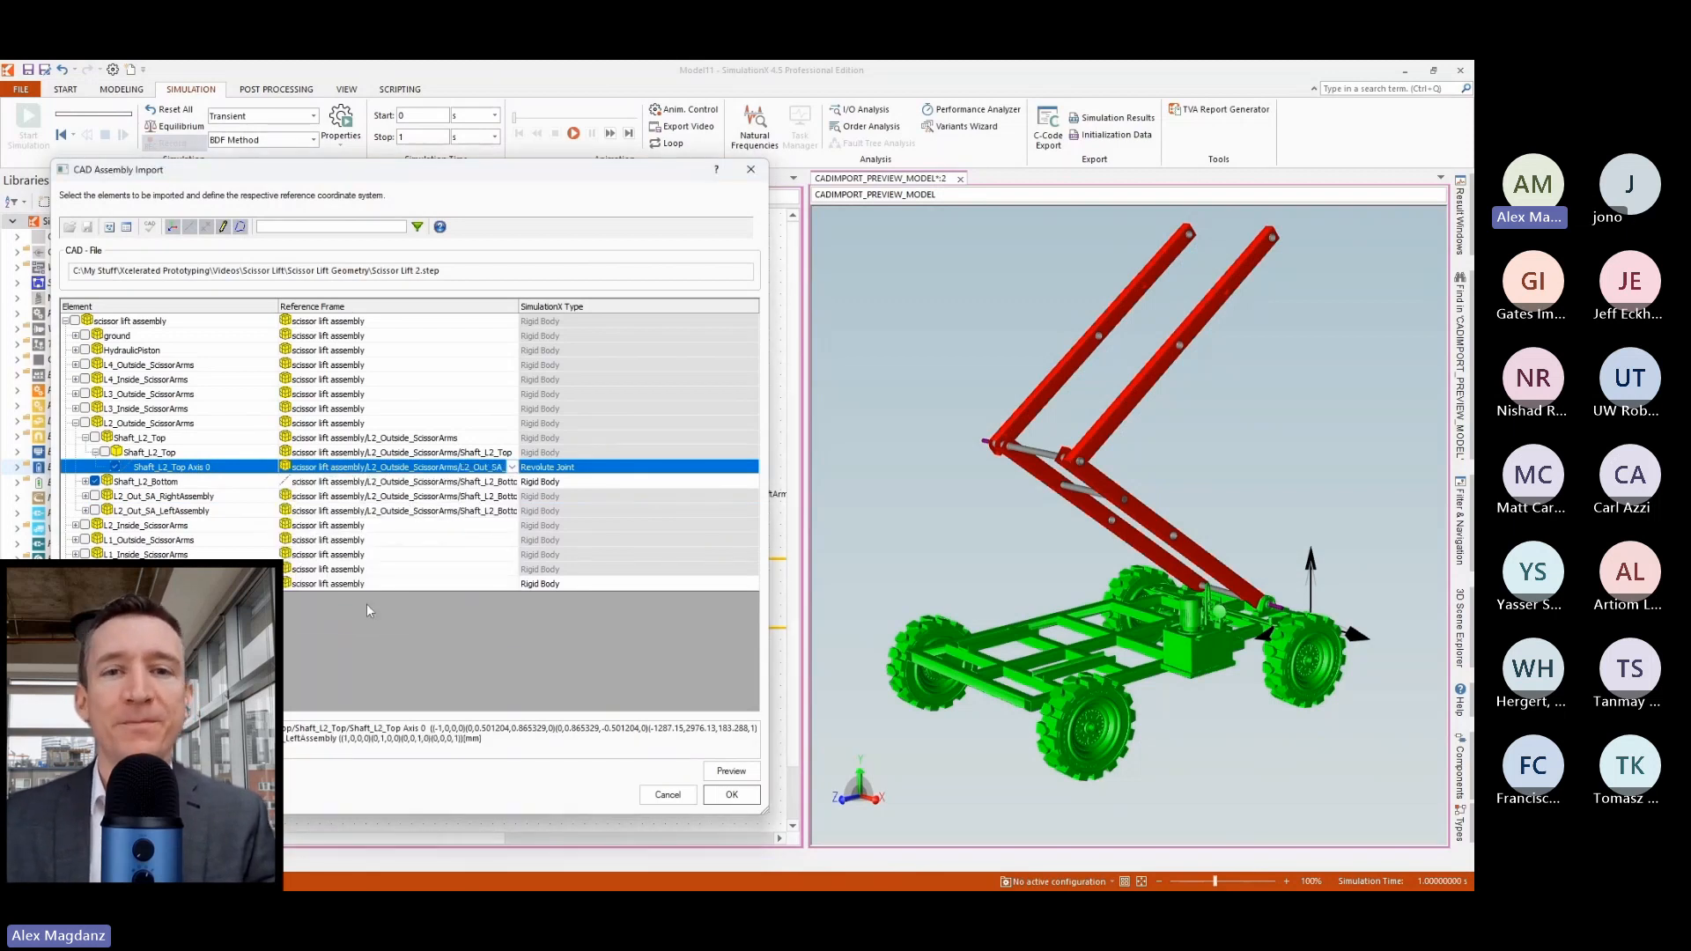
# Include Shaft_L2_Top in the import as a rigid body referenced to Shaft_L2_Top Axis 0.
pyautogui.click(95, 438)
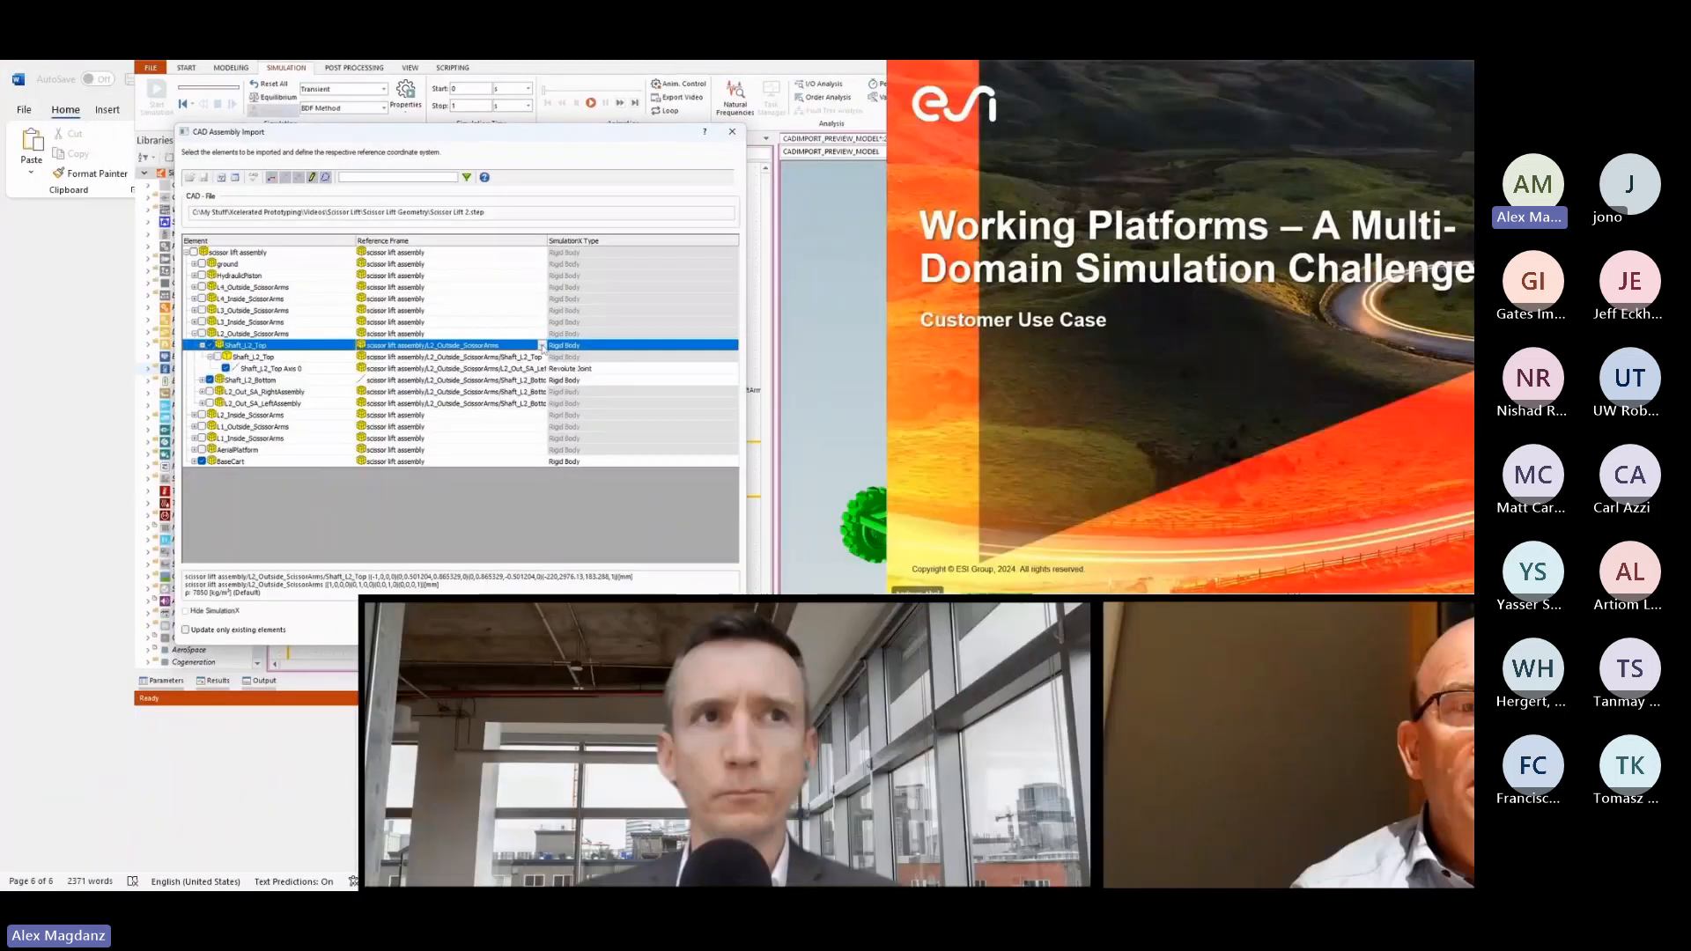
pyautogui.click(522, 409)
pyautogui.click(329, 505)
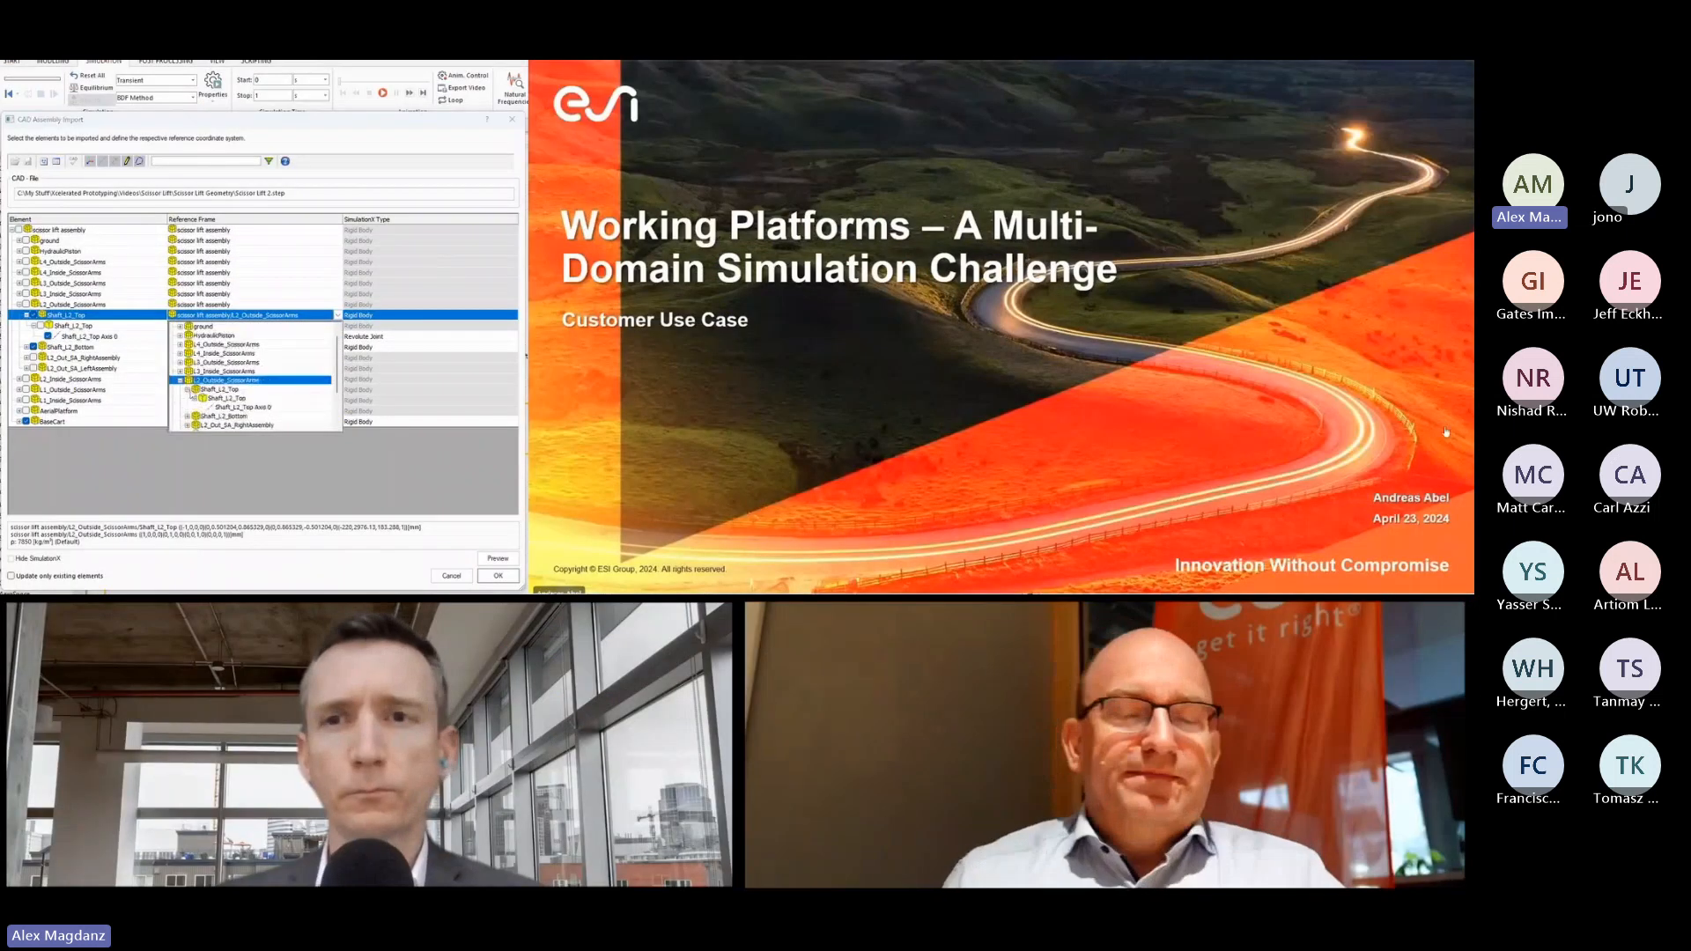
pyautogui.click(338, 517)
pyautogui.click(243, 407)
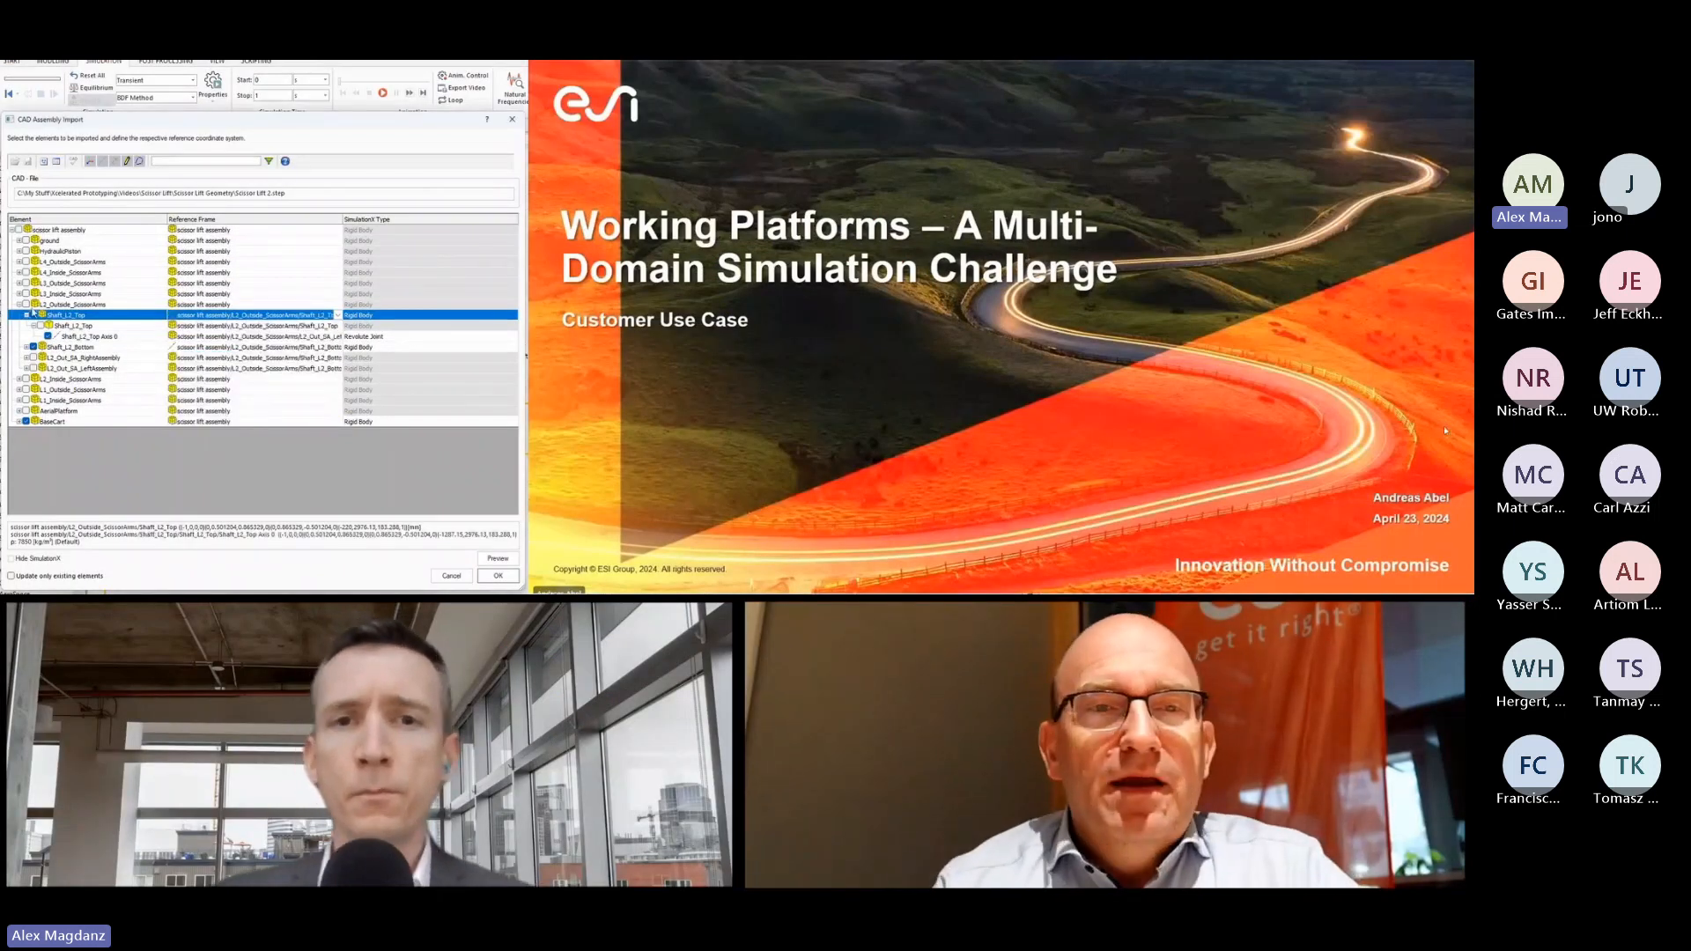
# Include Shaft_Hydraulics_Top, L3_In_SA_RightAssembly and L3_In_SA_LeftAssembly of L3_Inside_ScissorArms in the import as rigid bodies.
pyautogui.click(27, 315)
pyautogui.click(19, 304)
pyautogui.click(19, 294)
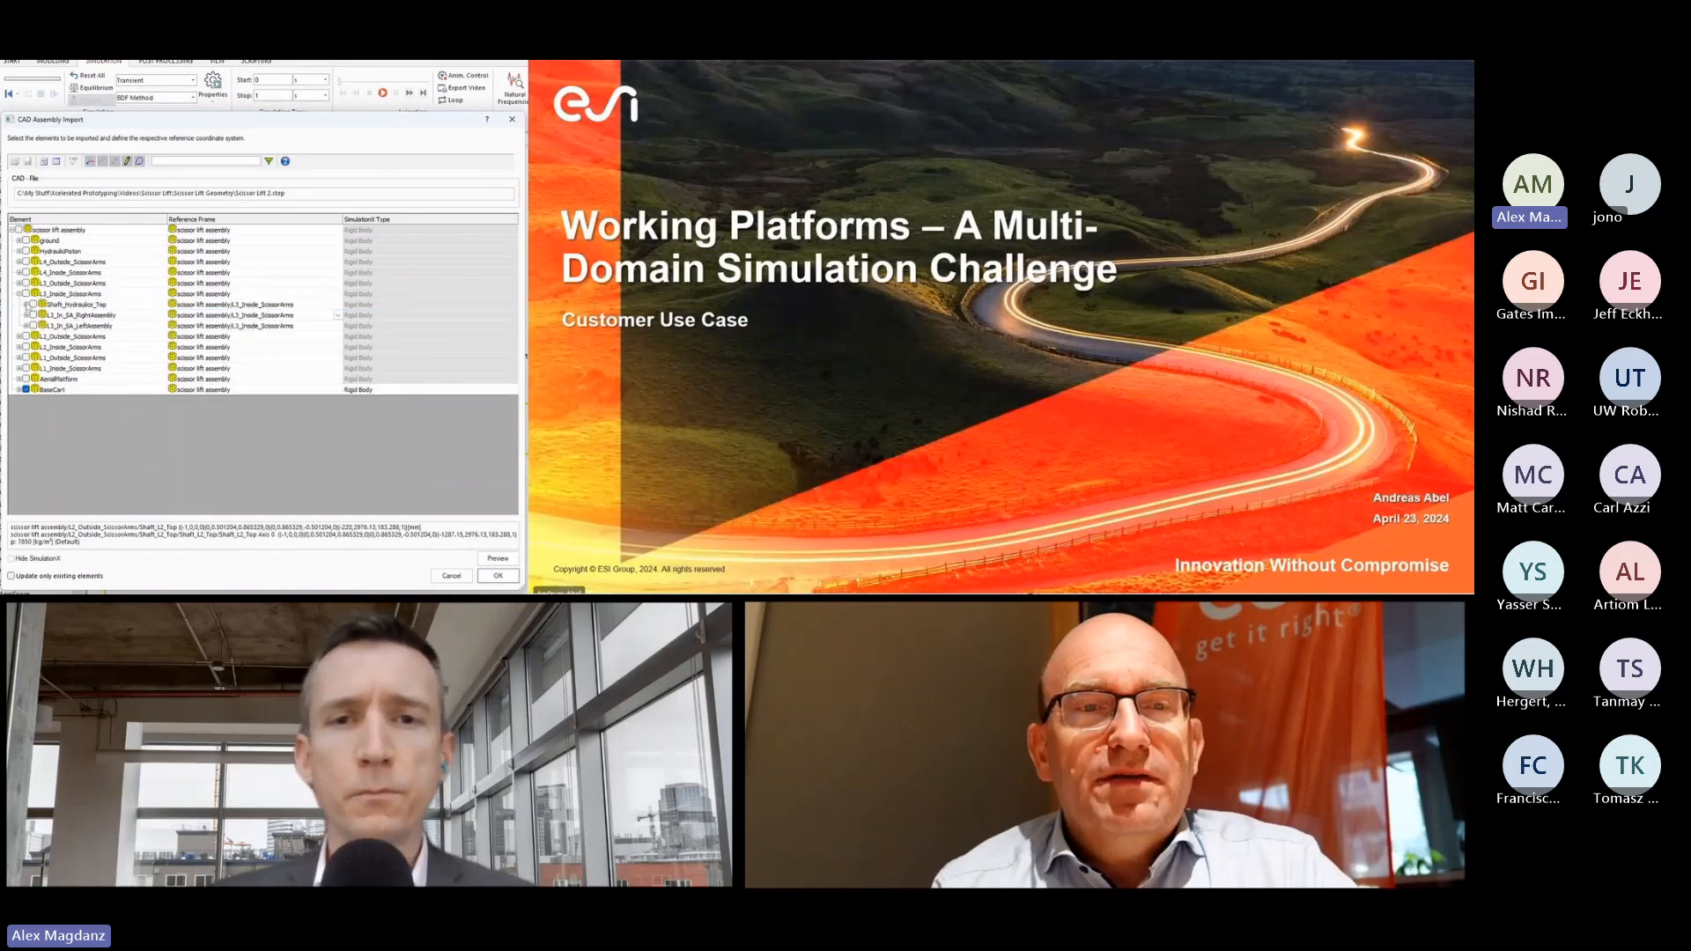
pyautogui.click(33, 305)
pyautogui.click(33, 315)
pyautogui.click(33, 326)
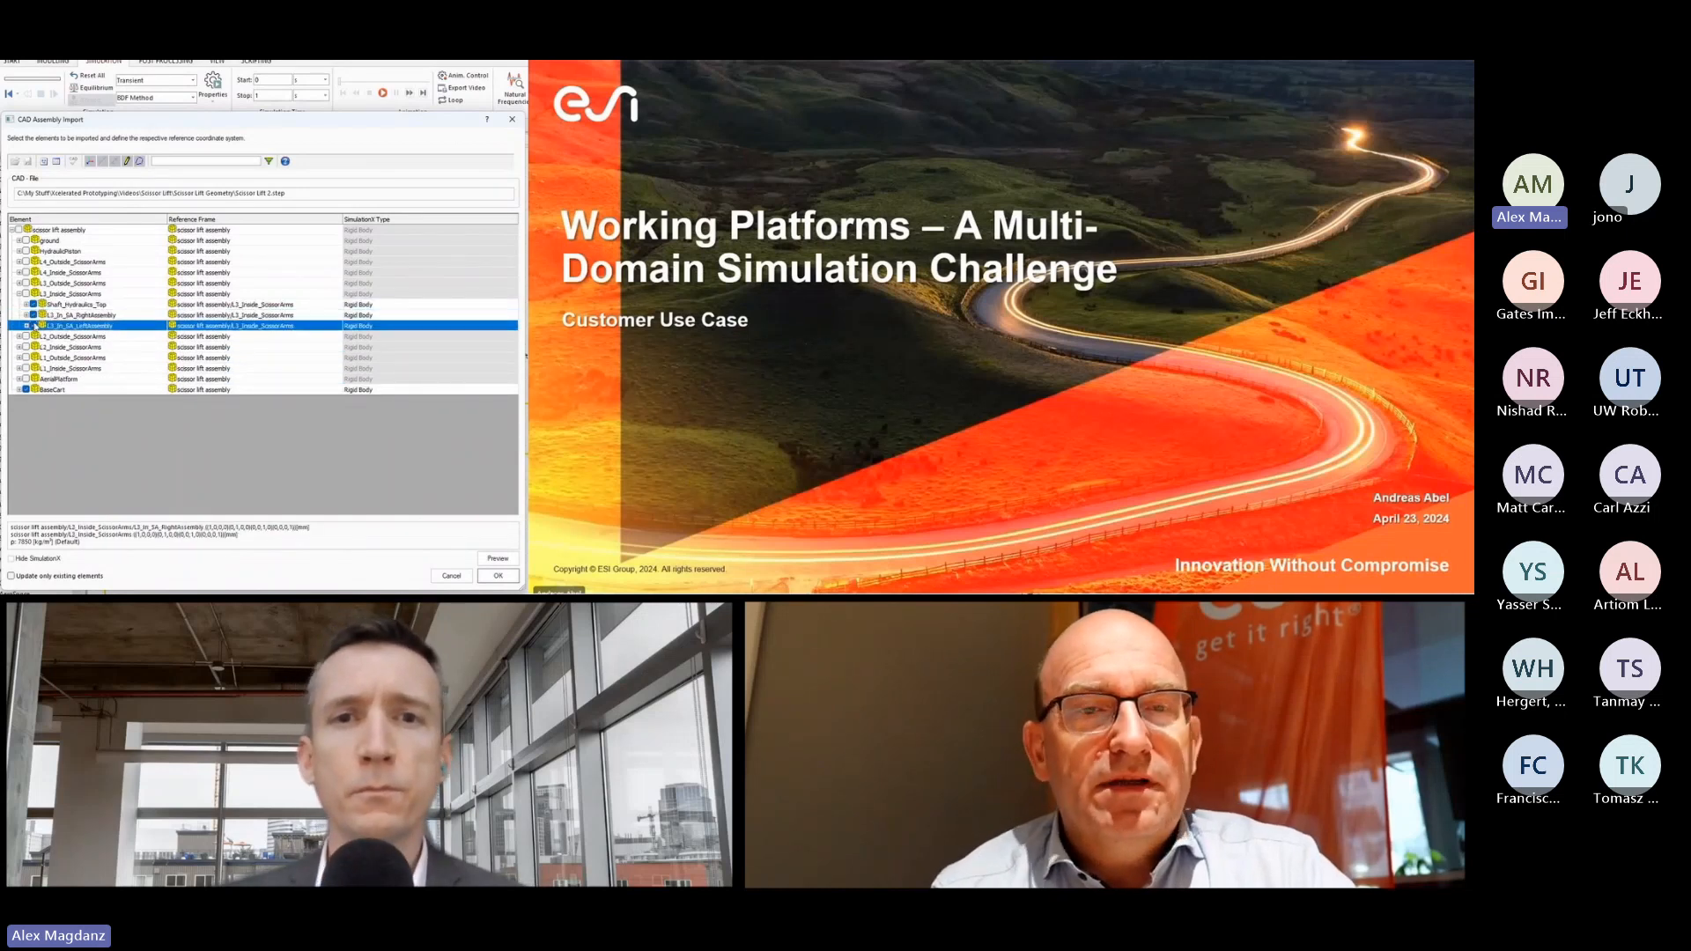
# Set the reference frames of Shaft_Hydraulics_Top, L3_In_SA_RightAssembly and L3_In_SA_LeftAssembly to Shaft_L2_Top of L2_Outside_ScissorArms.
pyautogui.click(238, 304)
pyautogui.click(238, 305)
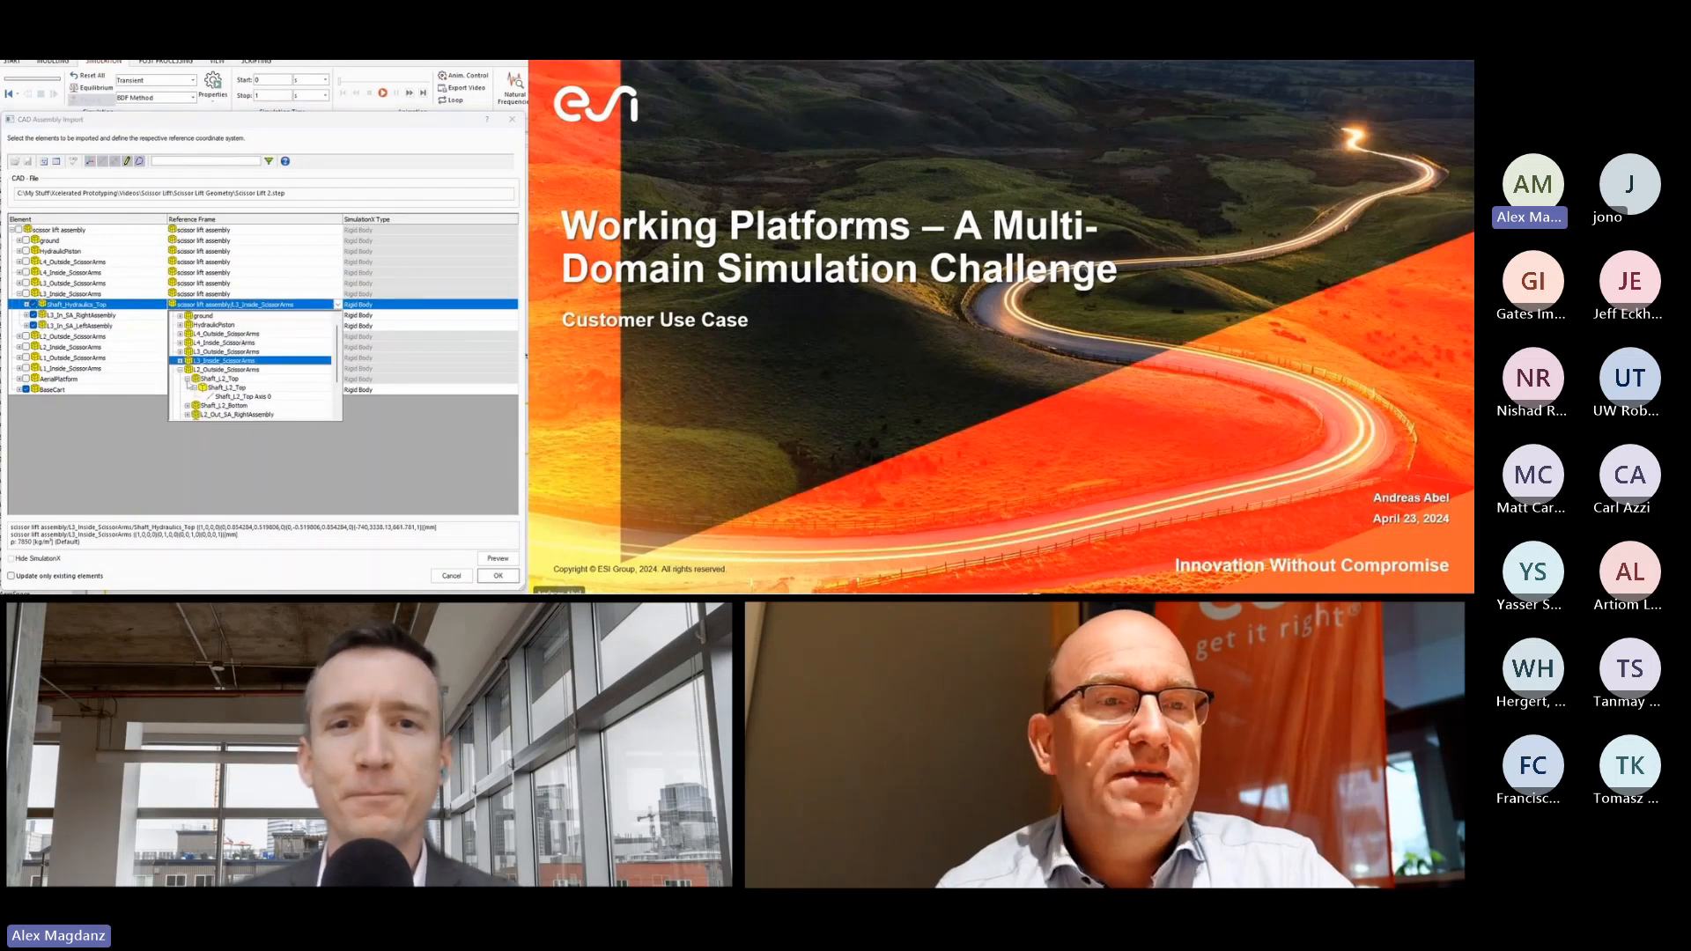
pyautogui.click(217, 379)
pyautogui.click(273, 315)
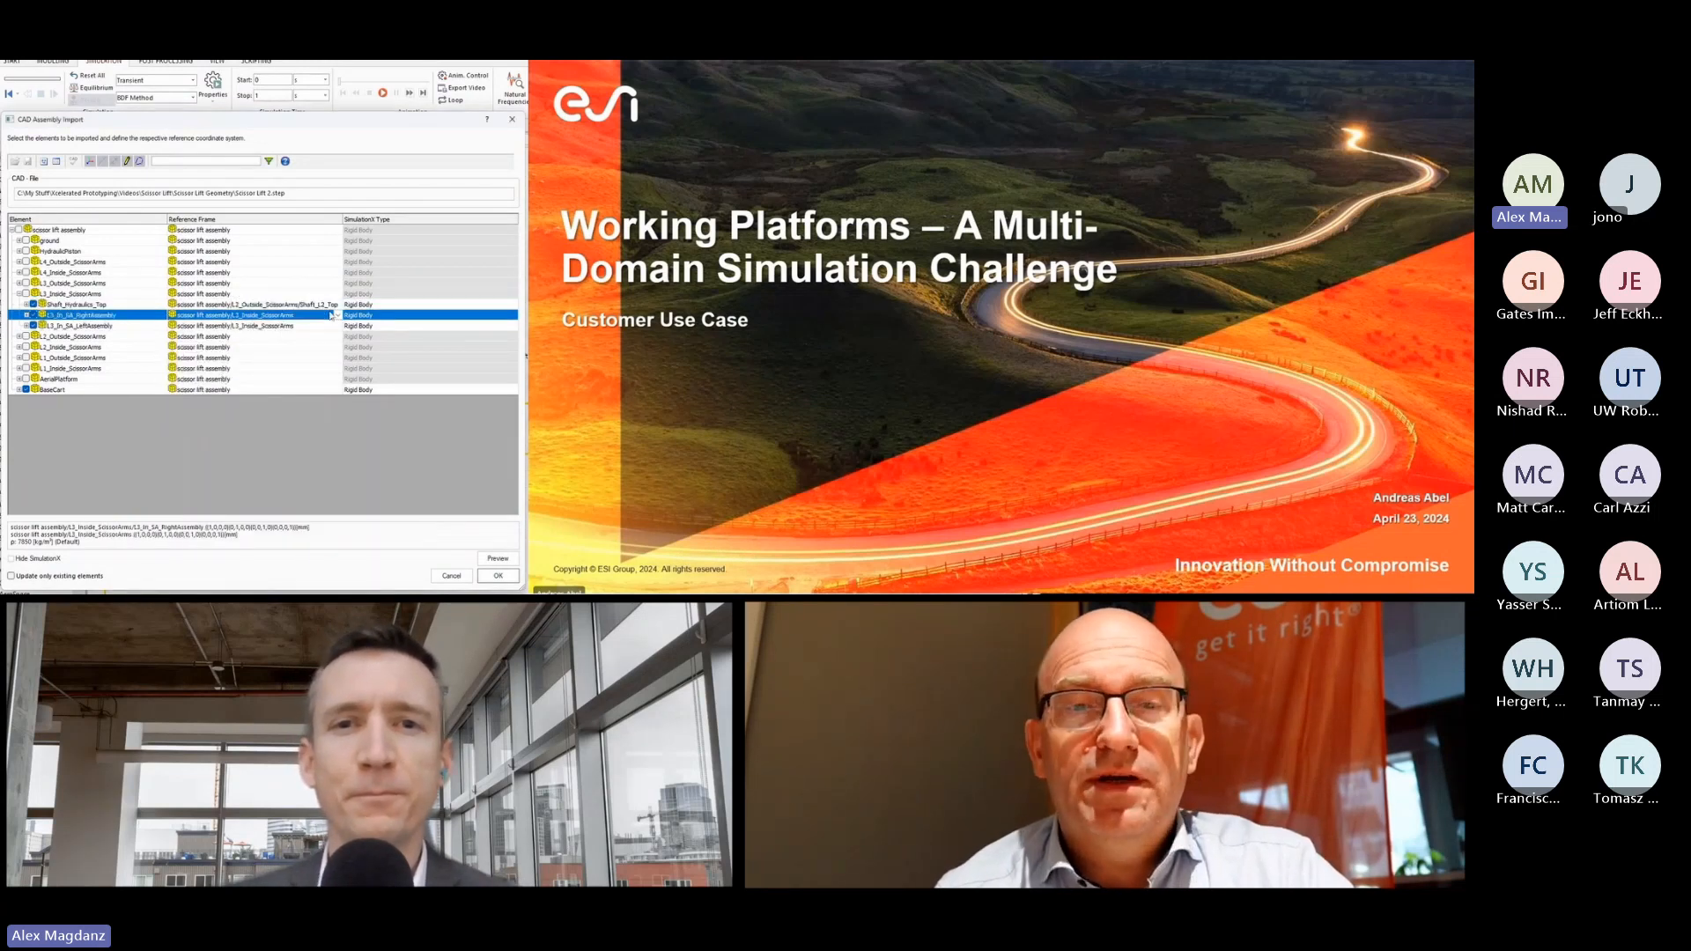
pyautogui.click(338, 315)
pyautogui.click(225, 398)
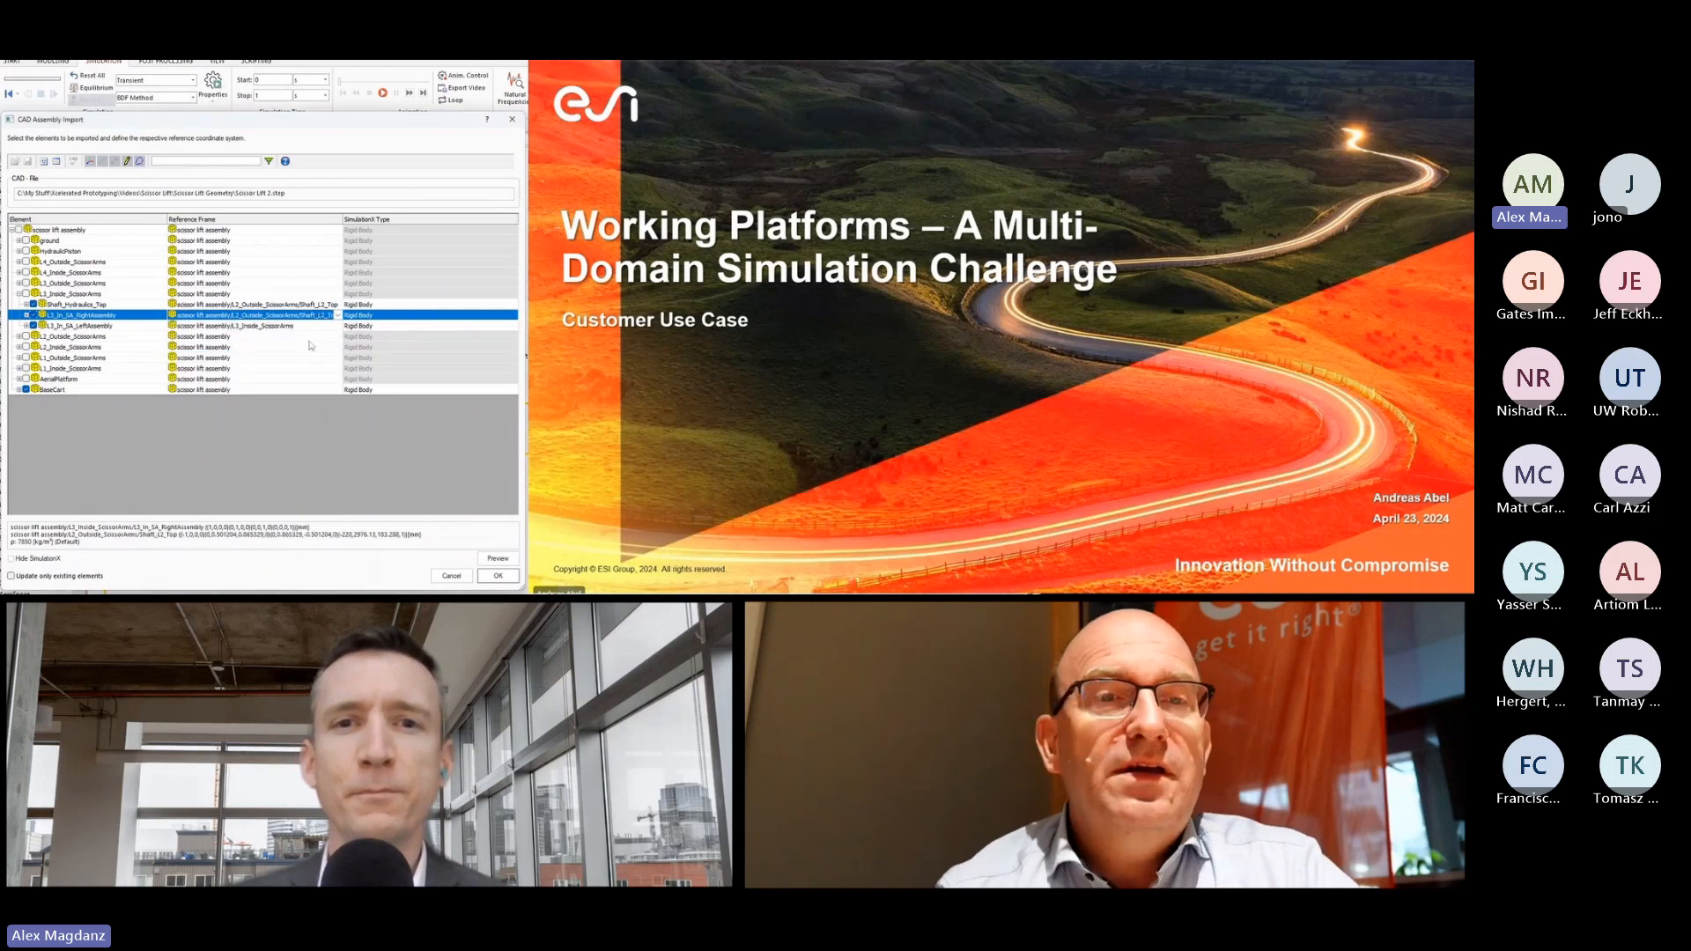
pyautogui.click(273, 326)
pyautogui.click(338, 326)
pyautogui.click(226, 410)
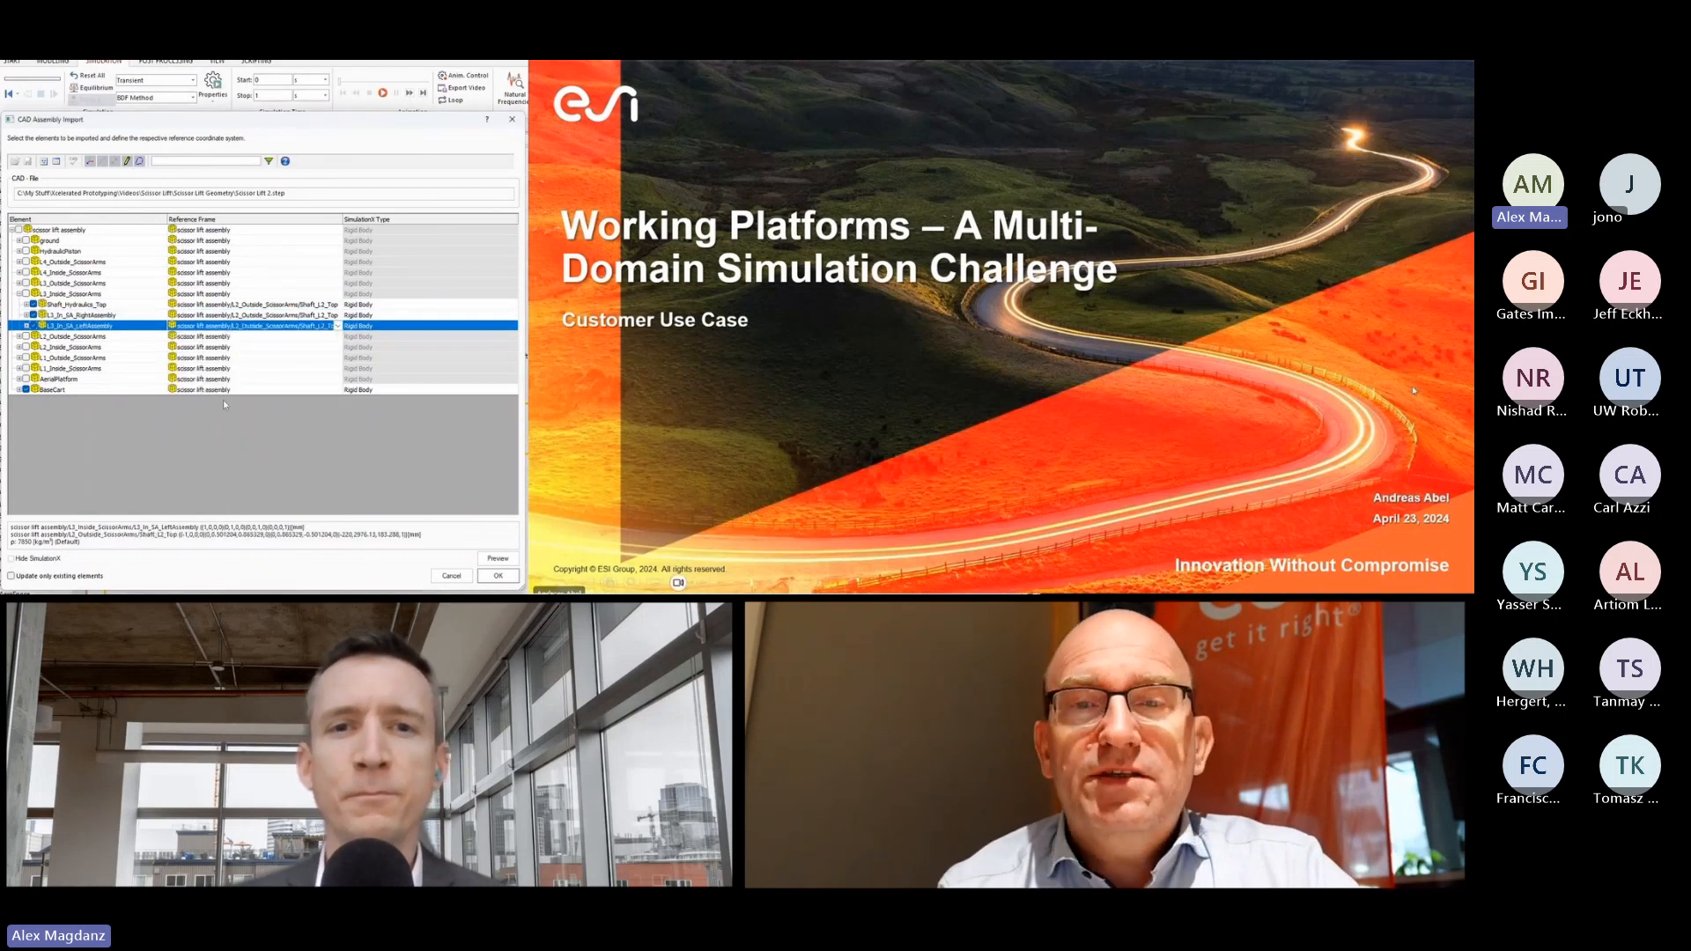
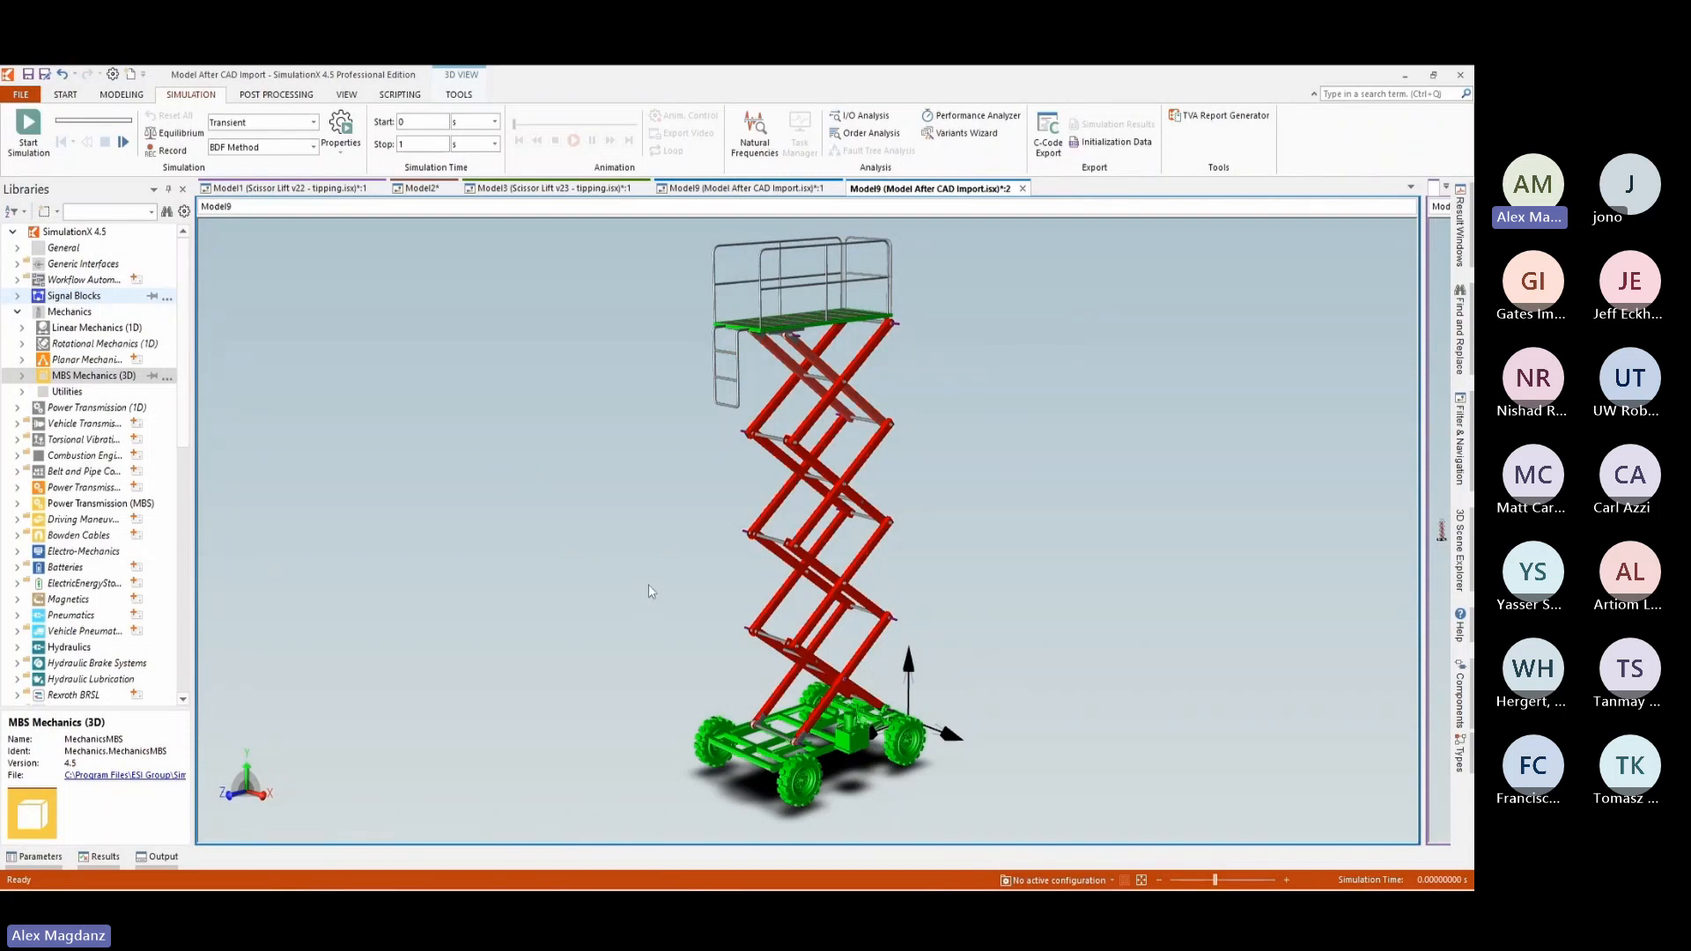
# Run the simulation of the imported scissor-lift model.
pyautogui.click(28, 130)
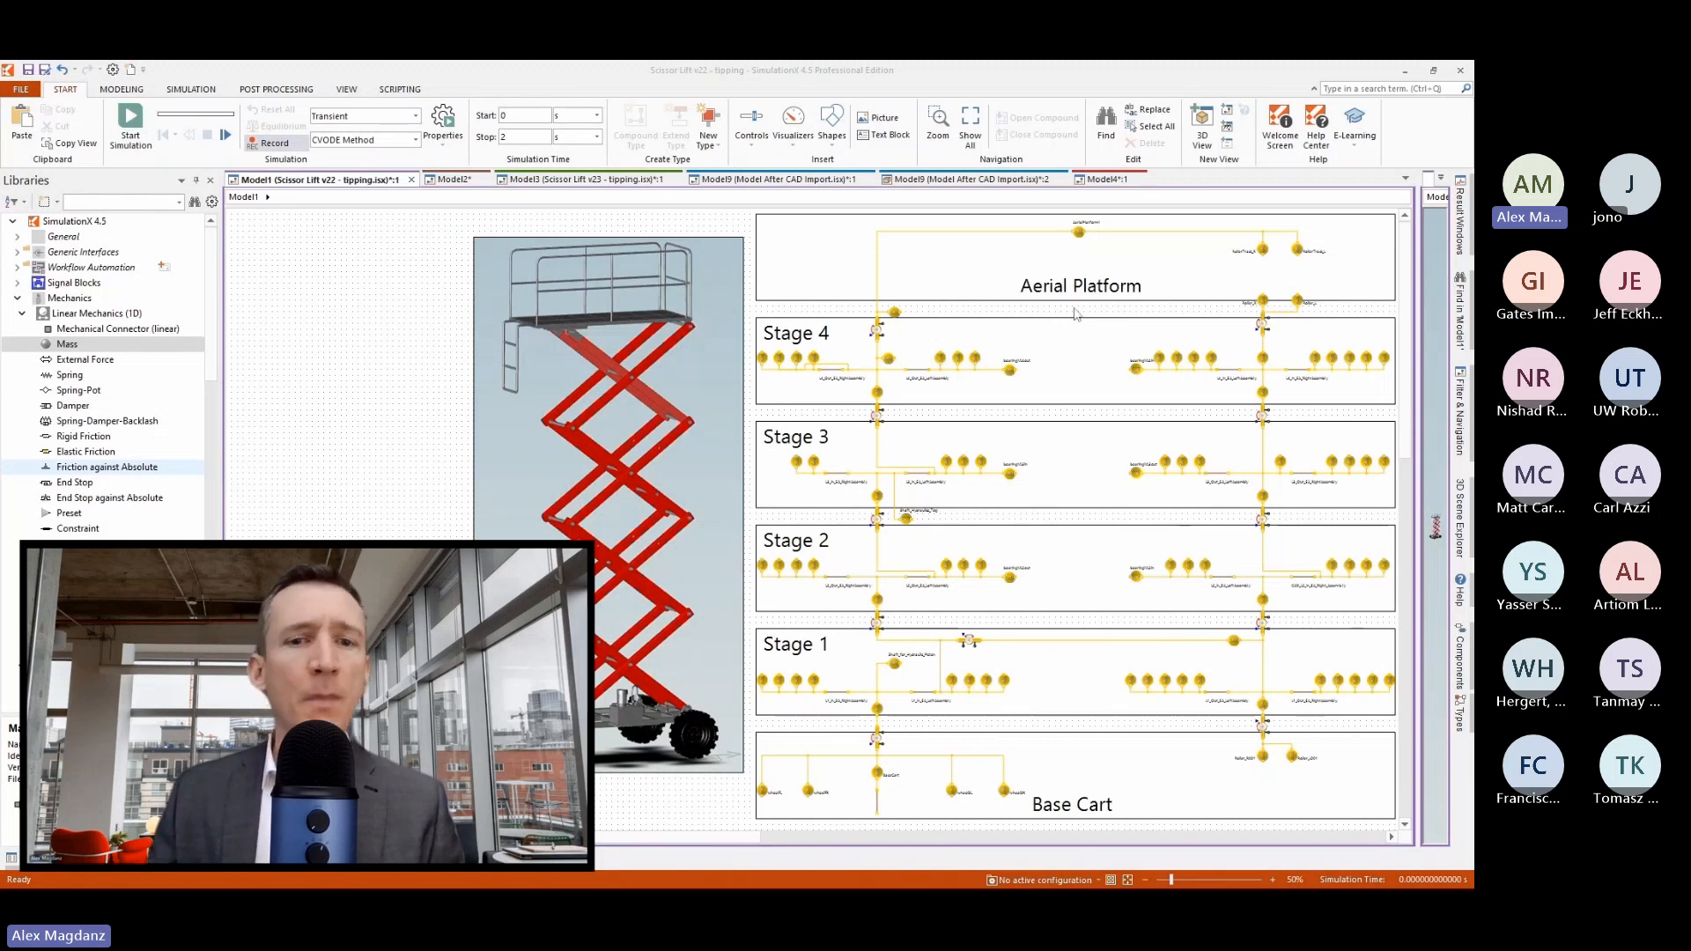
# Widen the 3D view beside the Scissor Lift v22 diagram, enlarge the lift in it, and collapse the Mechanics library.
pyautogui.click(608, 843)
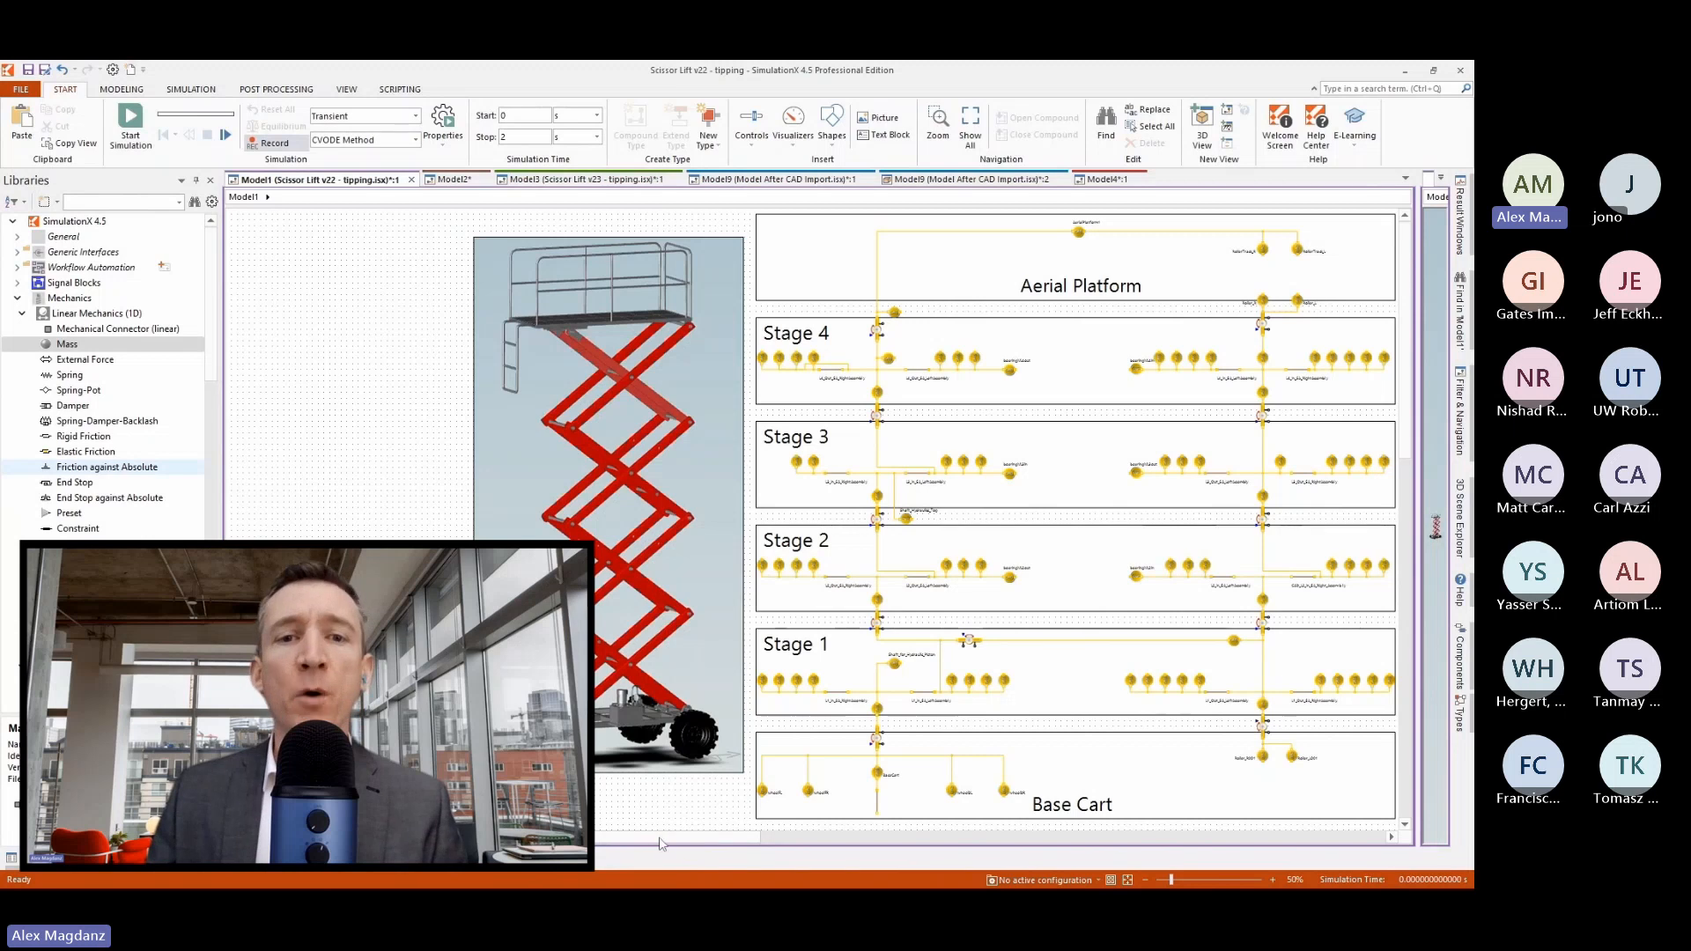
pyautogui.moveTo(609, 837); pyautogui.dragTo(694, 833)
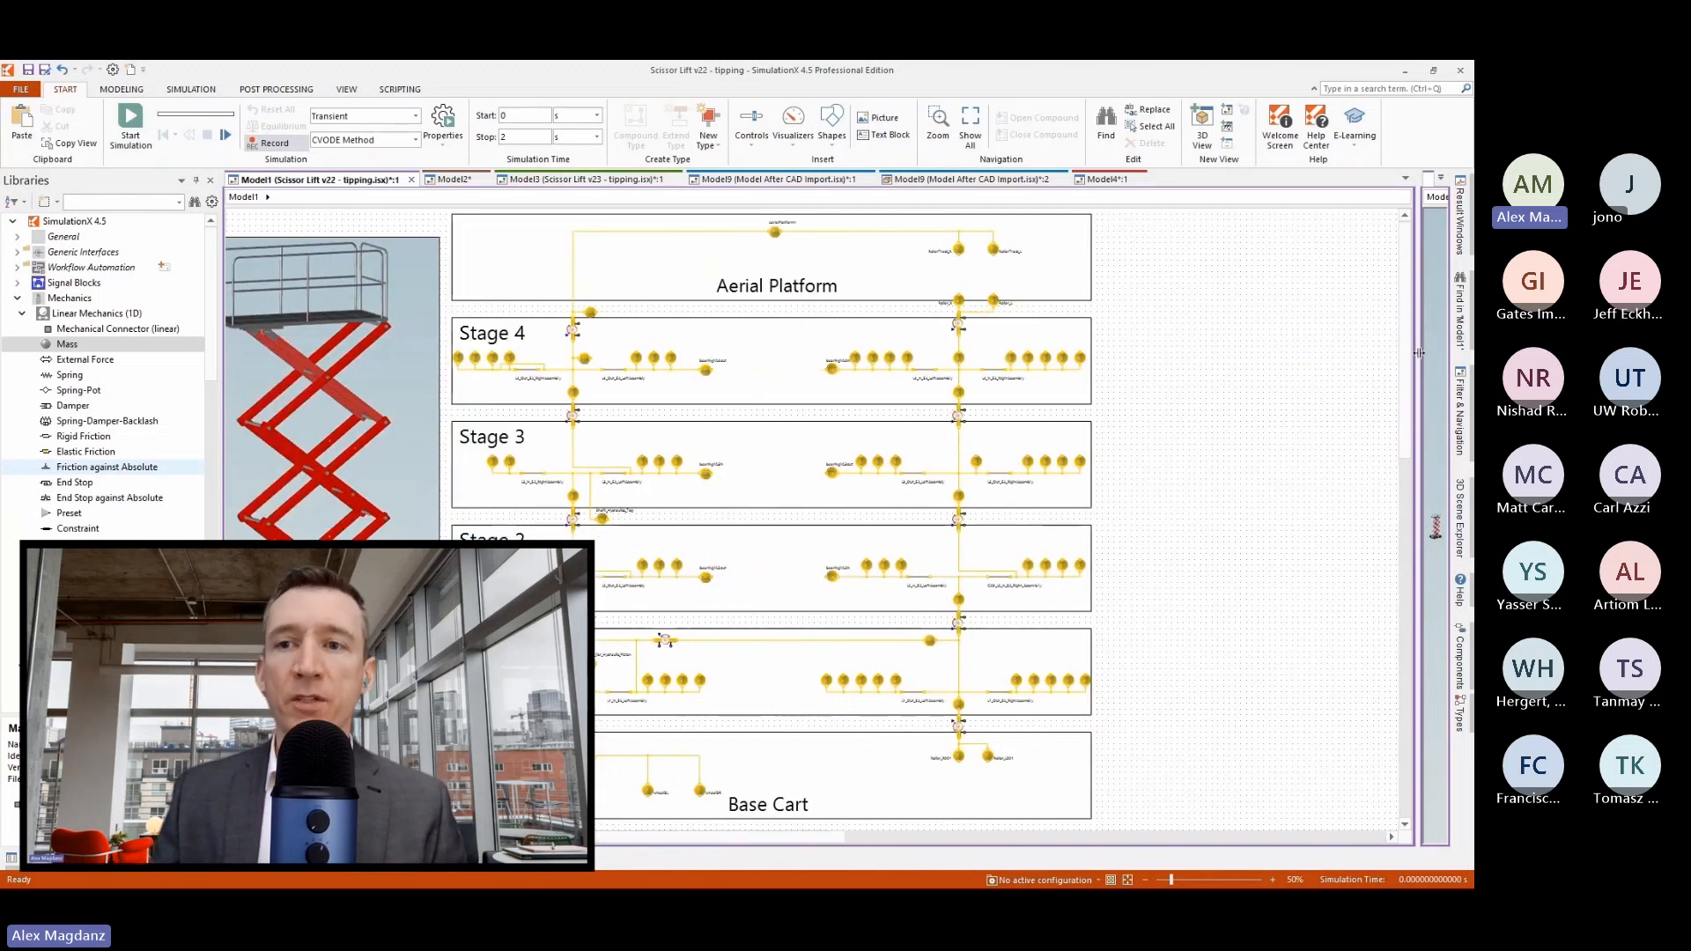
pyautogui.moveTo(1420, 353); pyautogui.dragTo(1185, 336)
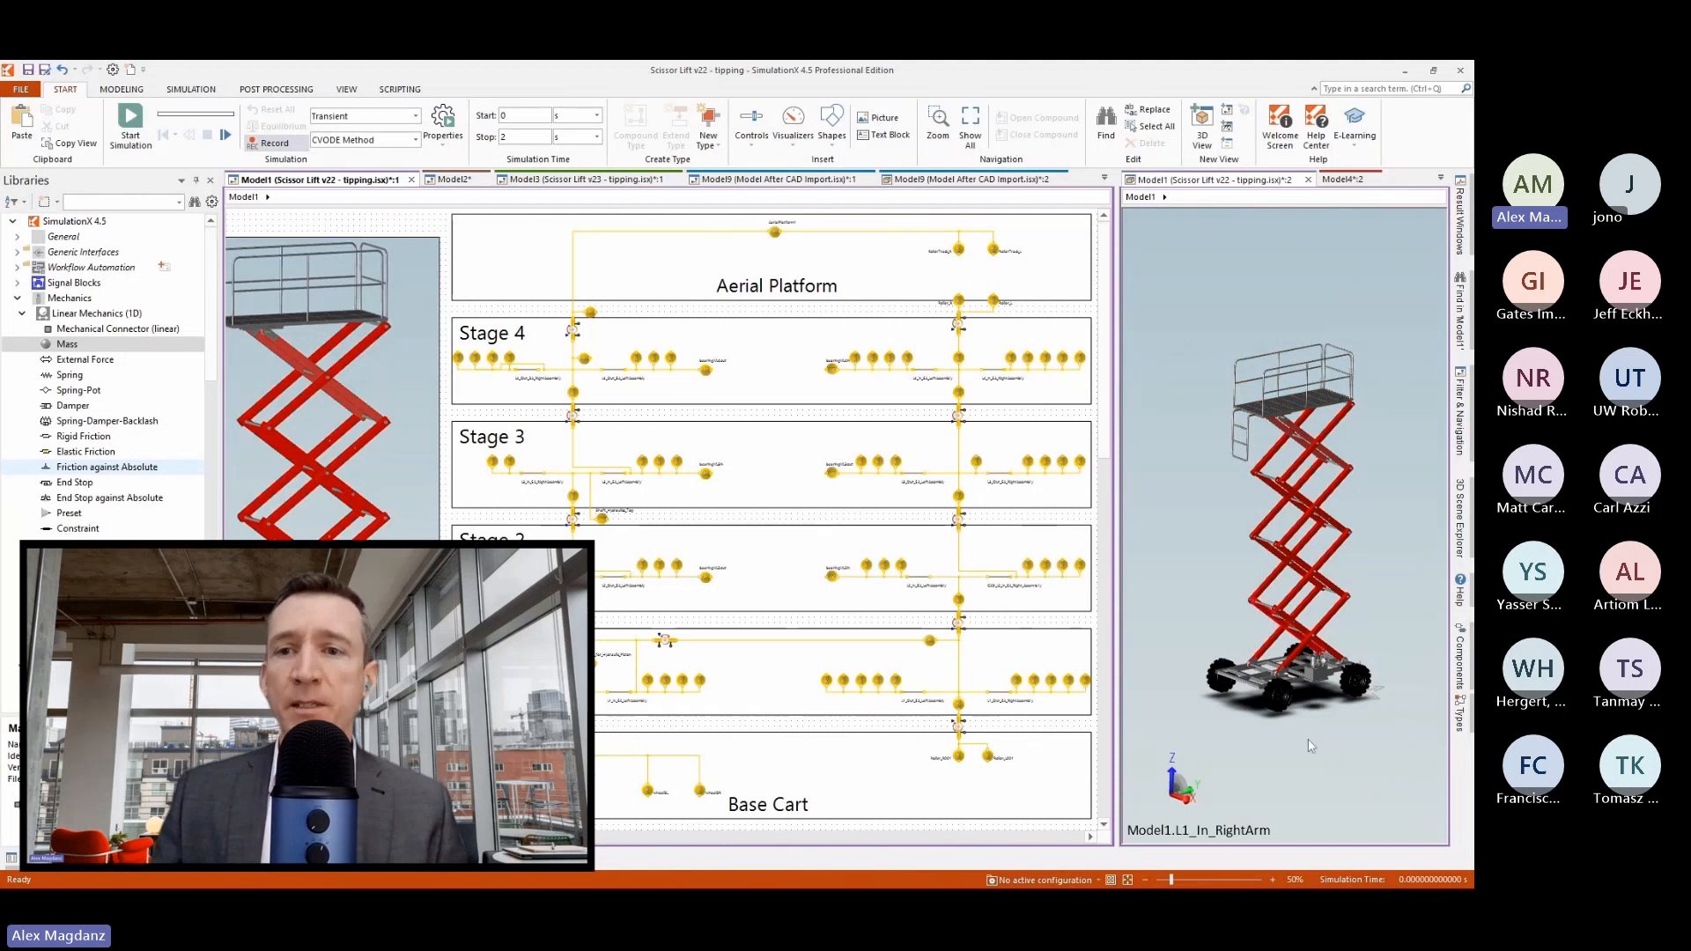
pyautogui.scroll(3, 1266, 613)
pyautogui.scroll(3, 1254, 356)
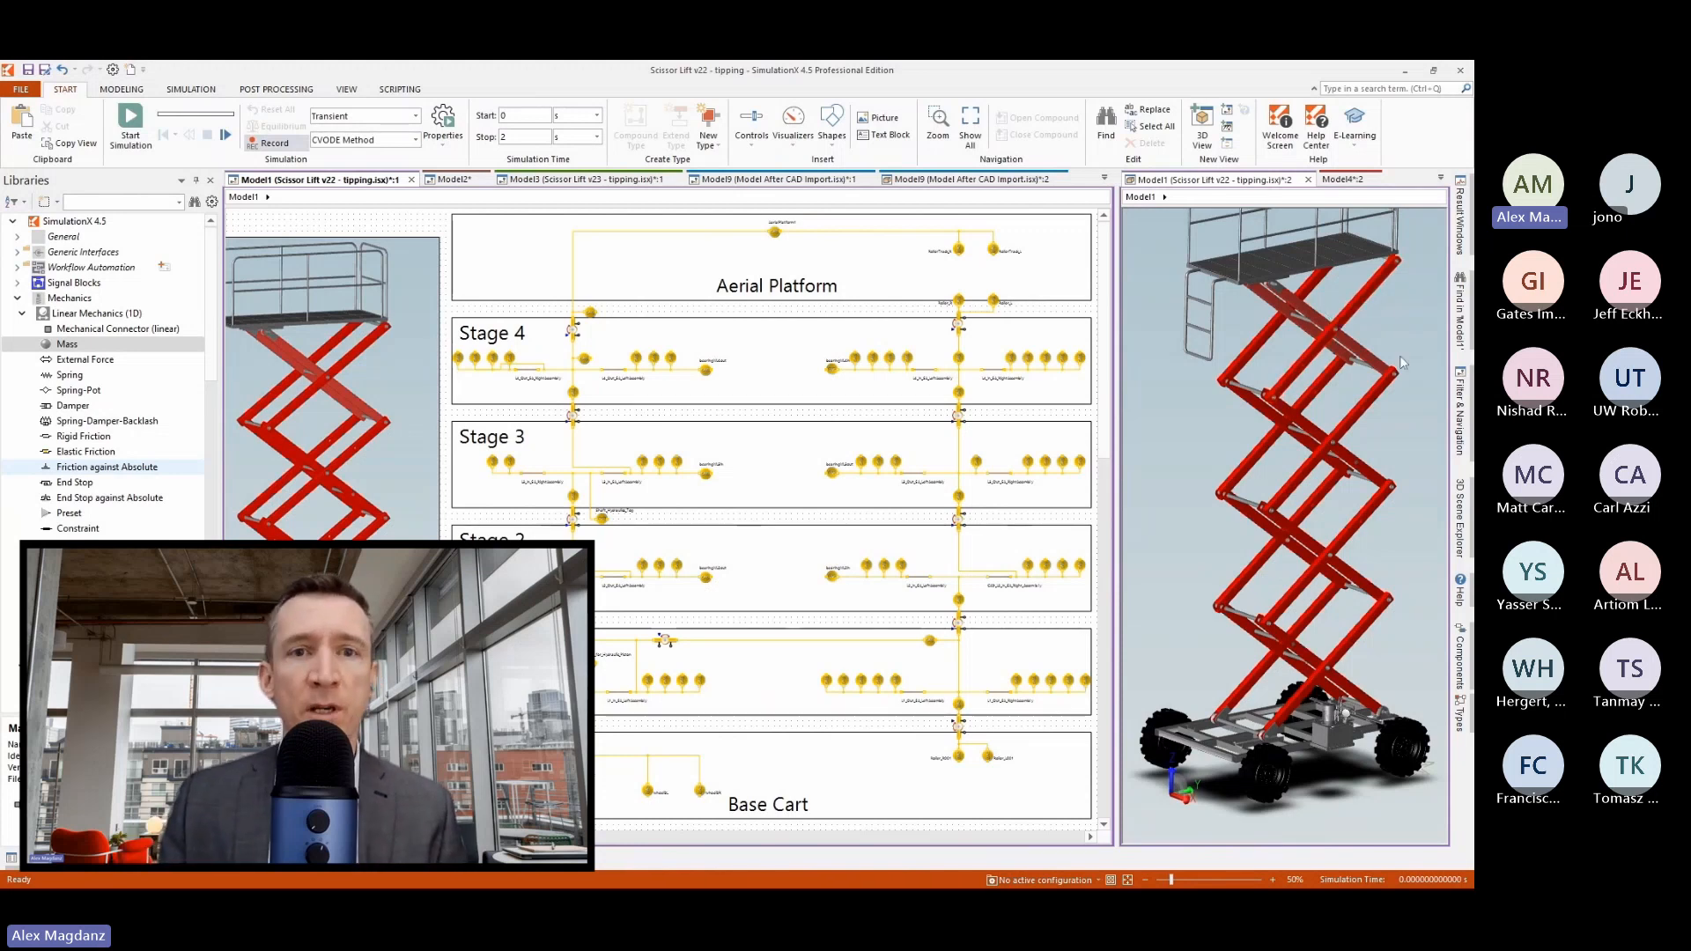
pyautogui.click(18, 298)
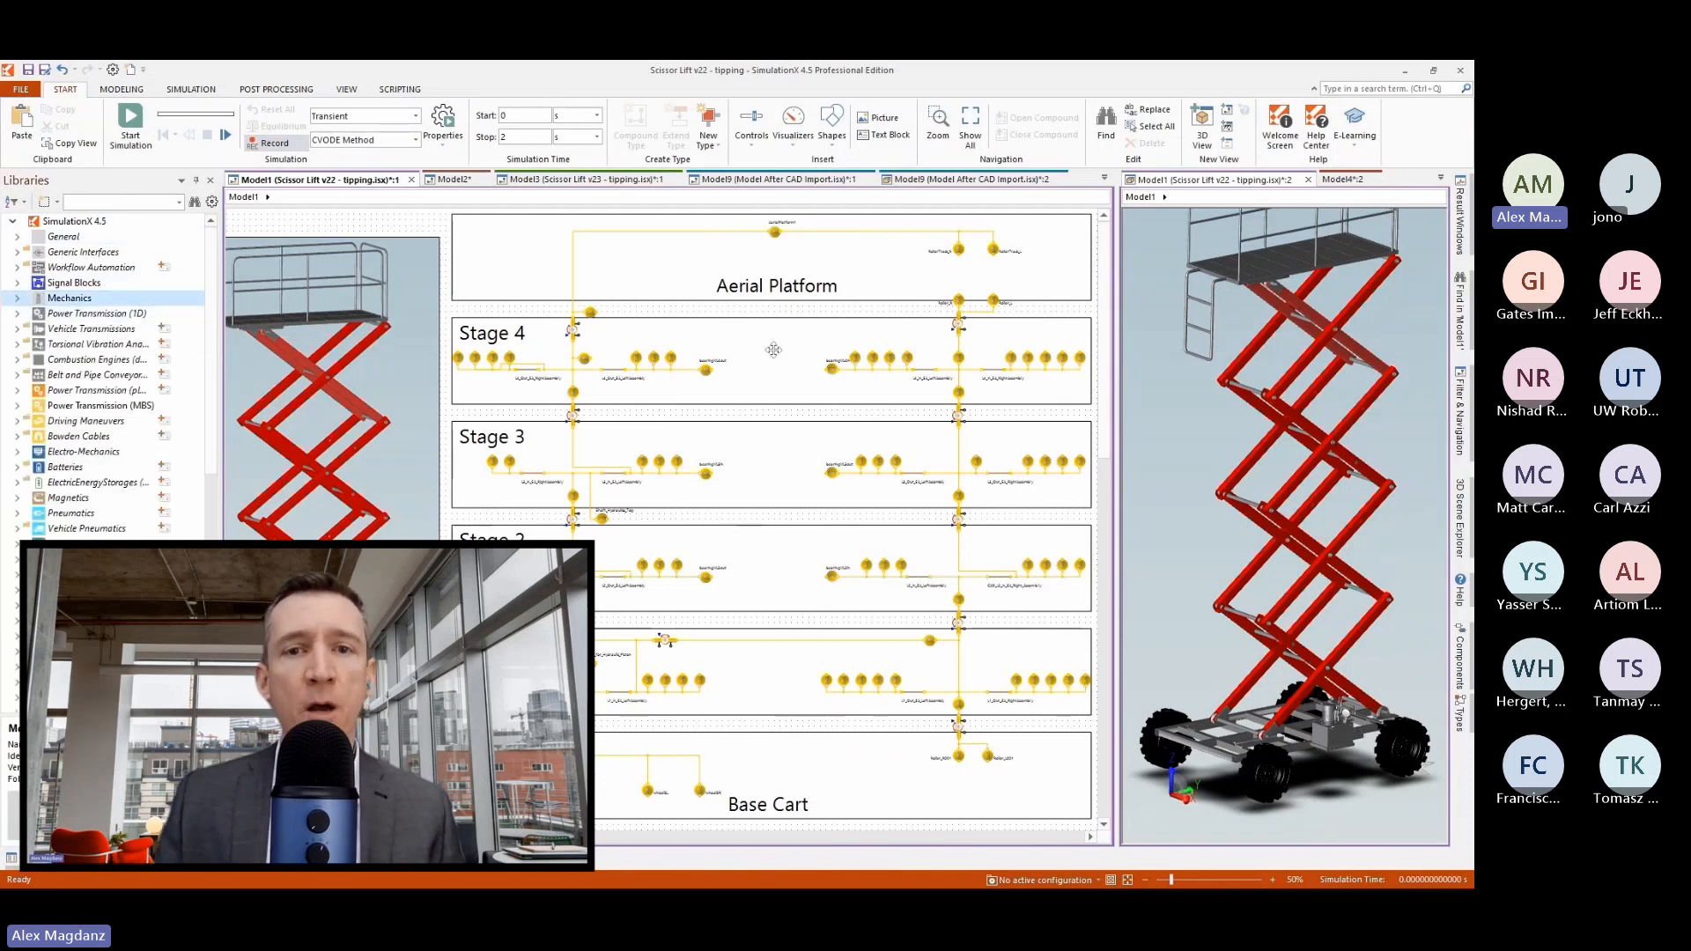
# Insert a connecting element in each of Stages 2, 3 and 4 and place it in line between the two inner bodies.
pyautogui.click(329, 180)
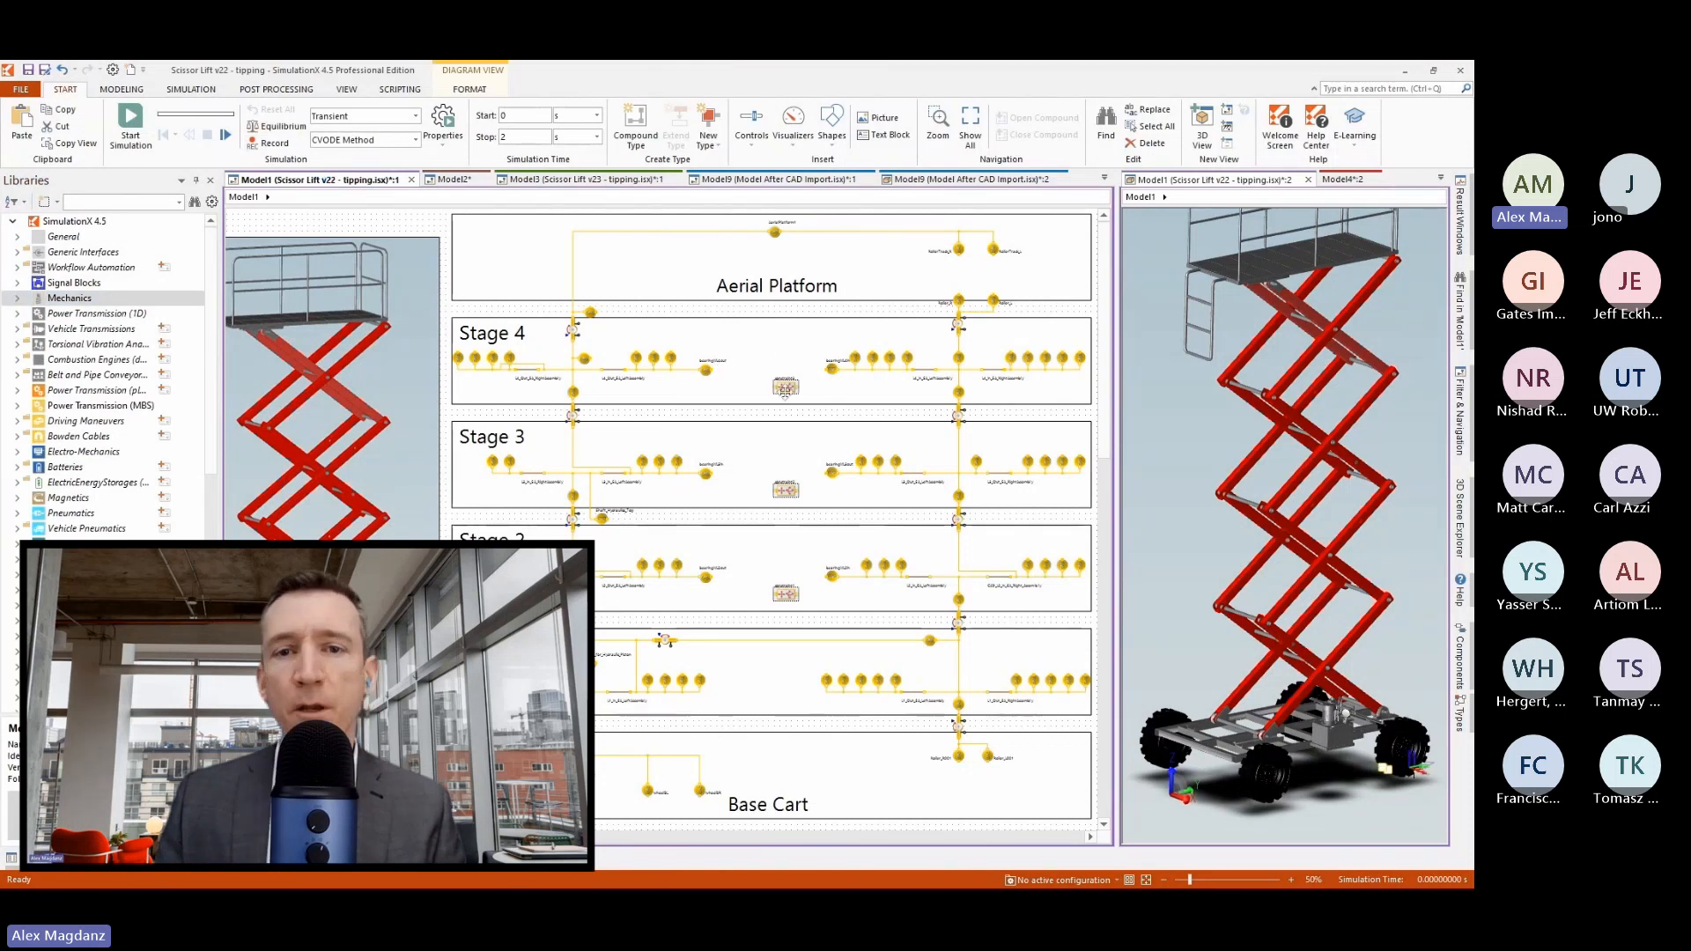
pyautogui.moveTo(780, 385)
pyautogui.mouseDown()
pyautogui.moveTo(765, 375)
pyautogui.moveTo(790, 371)
pyautogui.mouseUp()
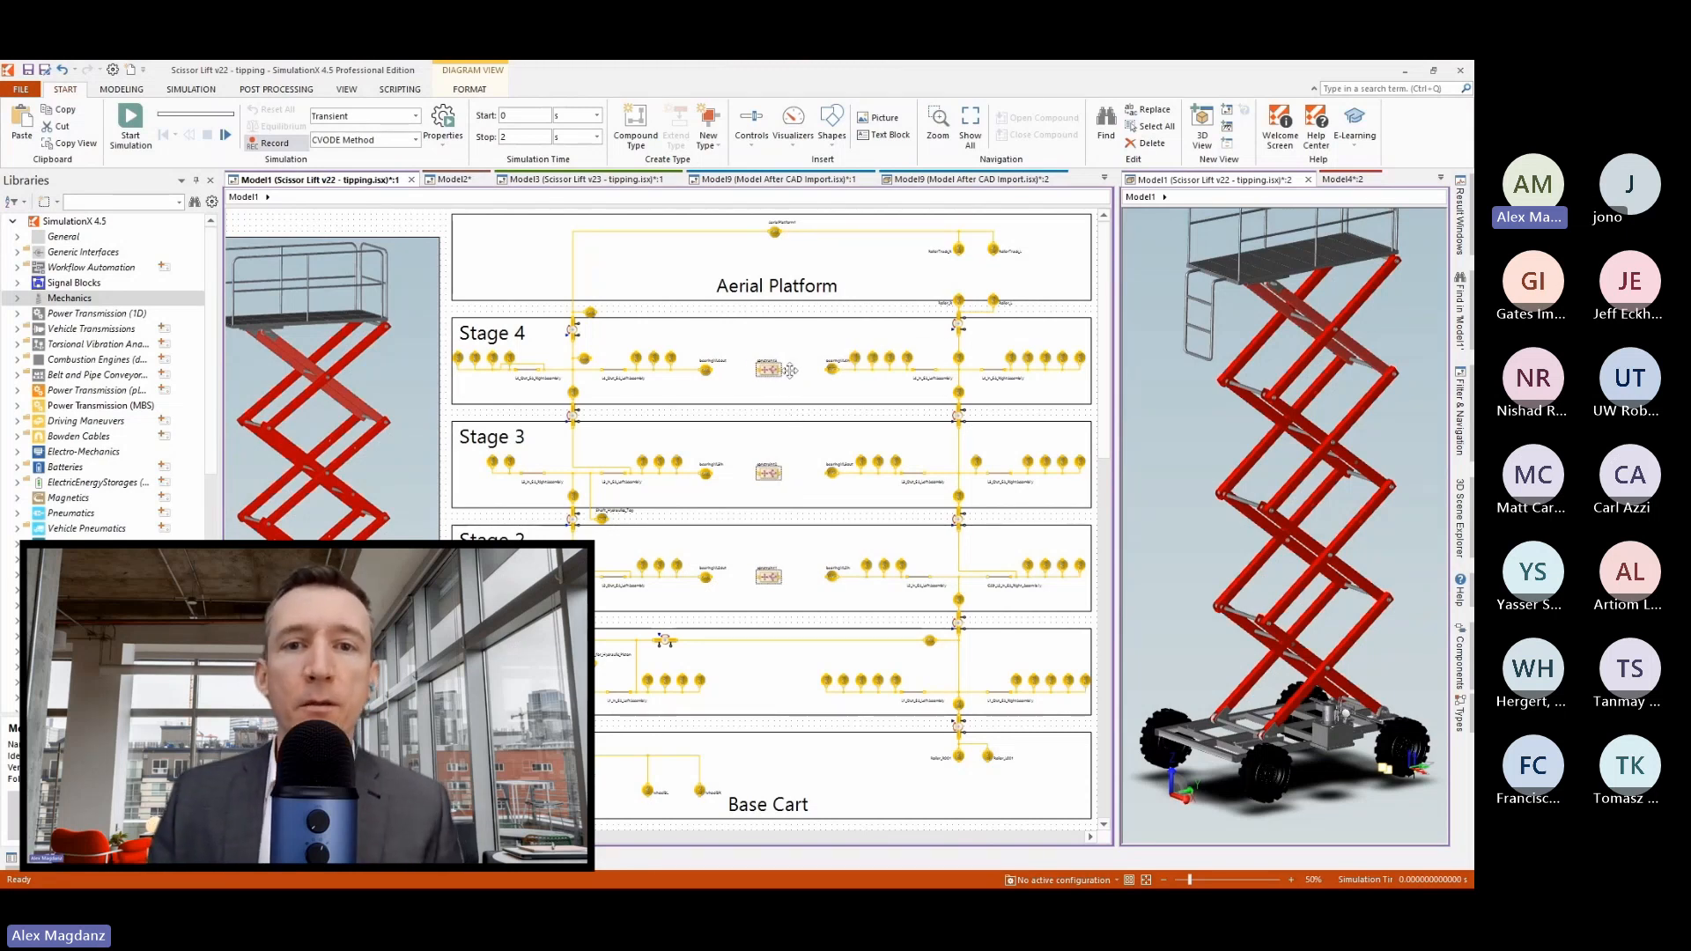
pyautogui.click(807, 374)
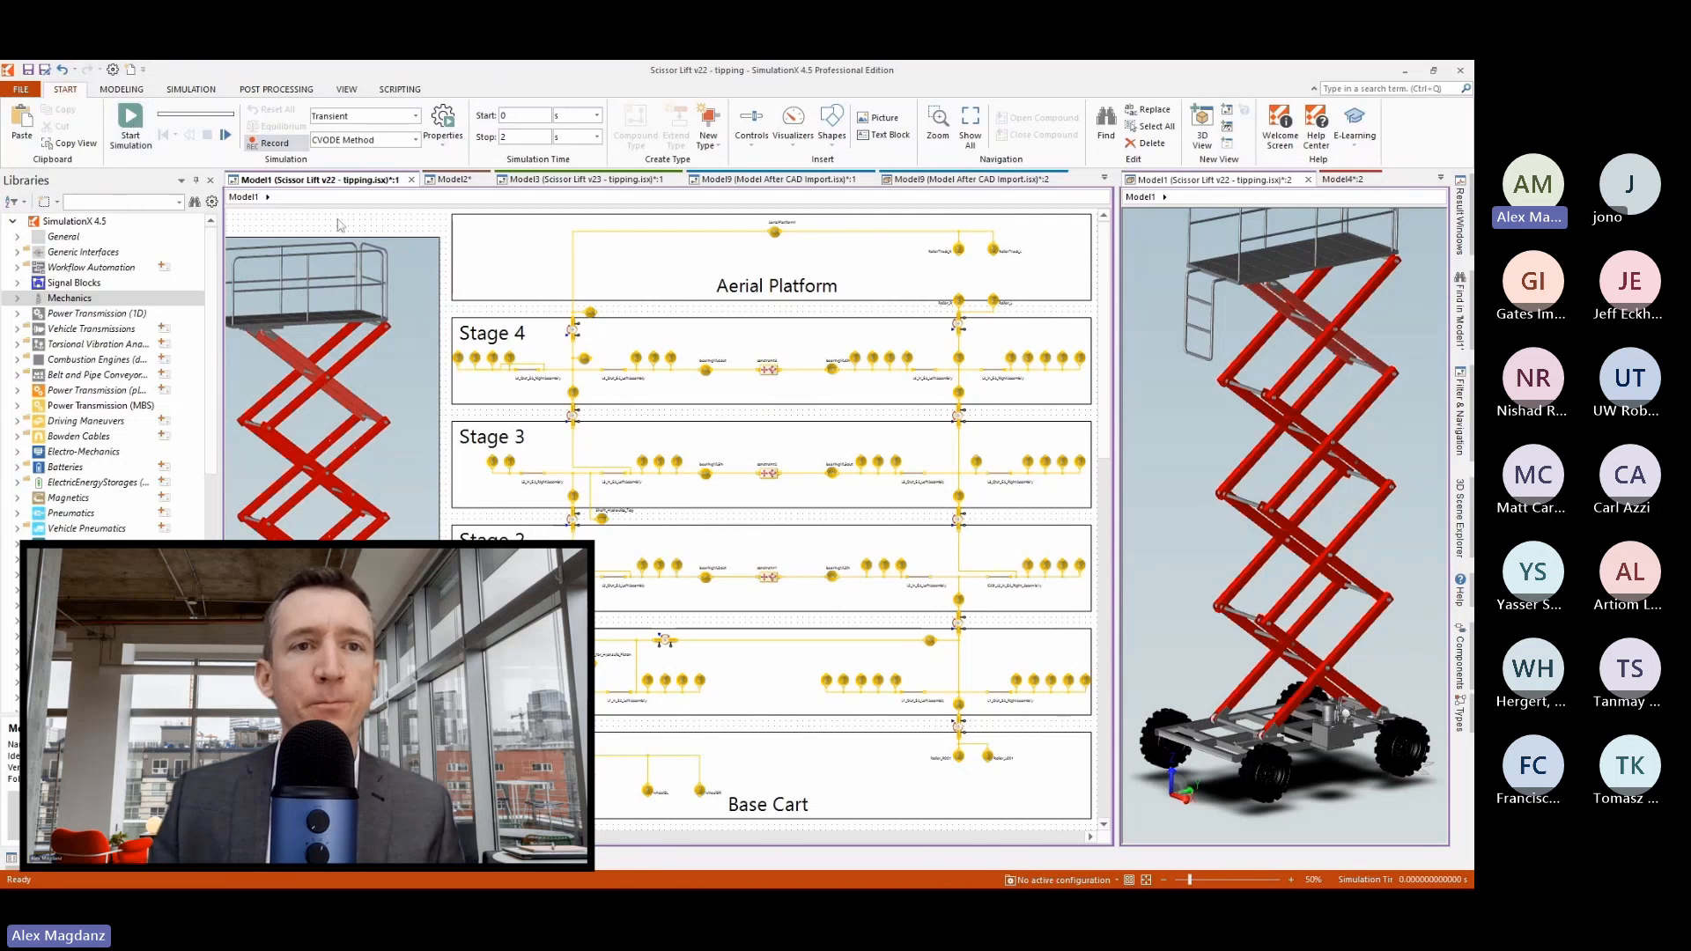
# Run and stop the simulation, and set the animation time to about 0.47 s.
pyautogui.press('F5')
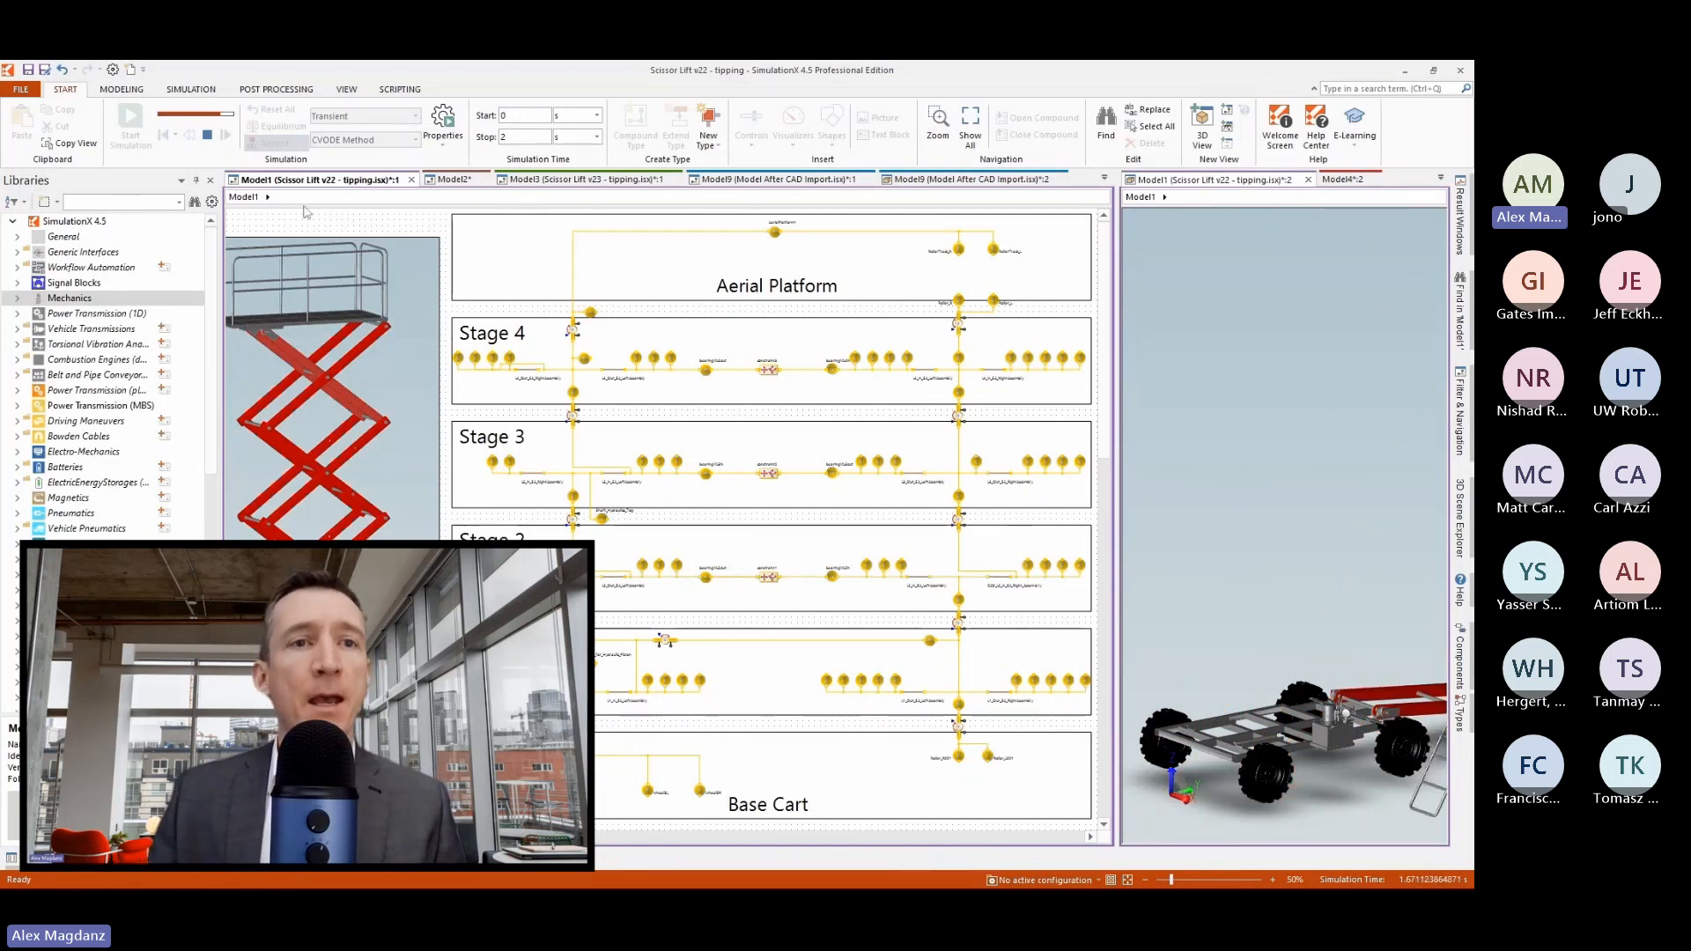
pyautogui.click(208, 137)
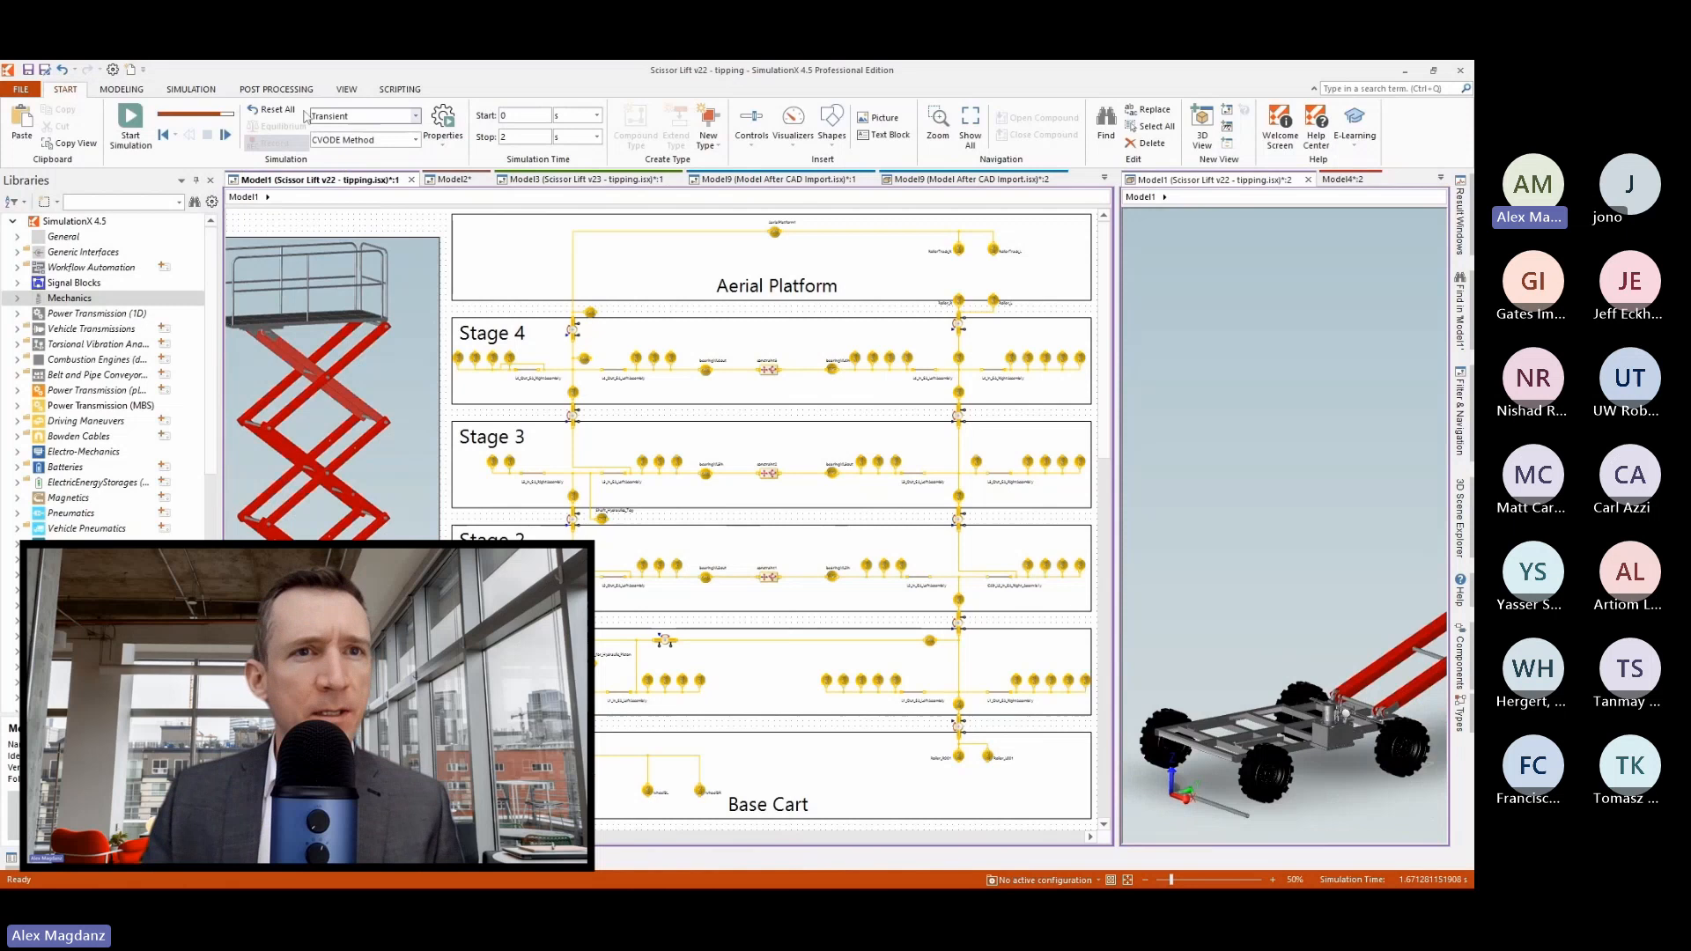
pyautogui.click(202, 91)
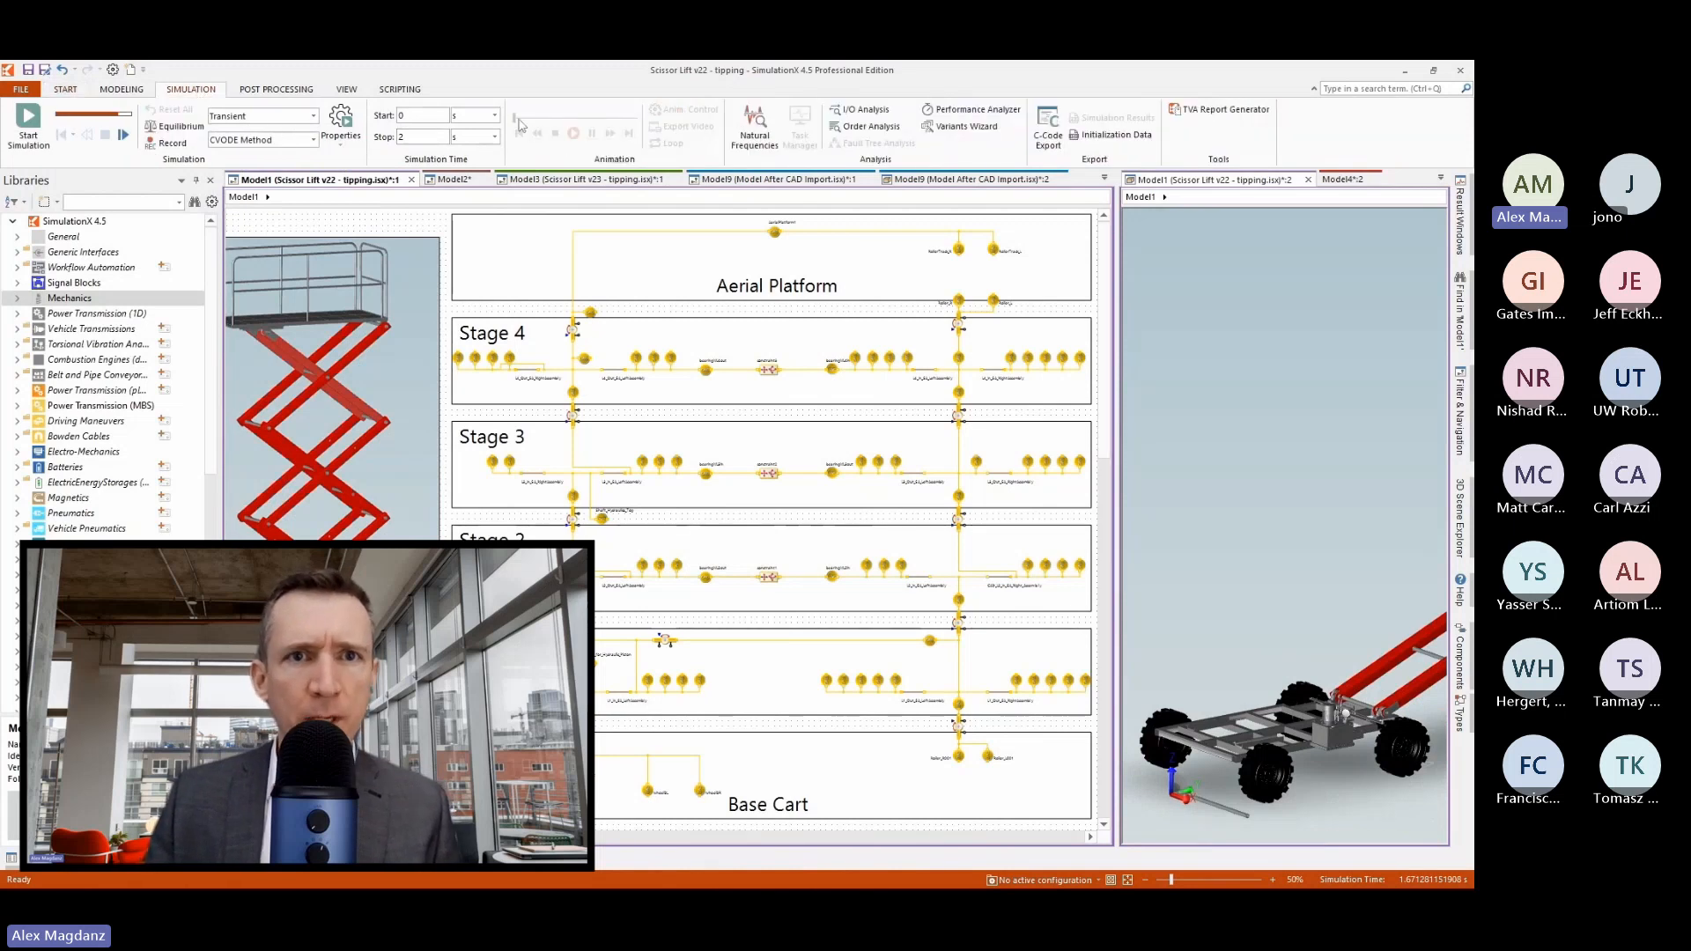
pyautogui.moveTo(520, 120); pyautogui.dragTo(549, 121)
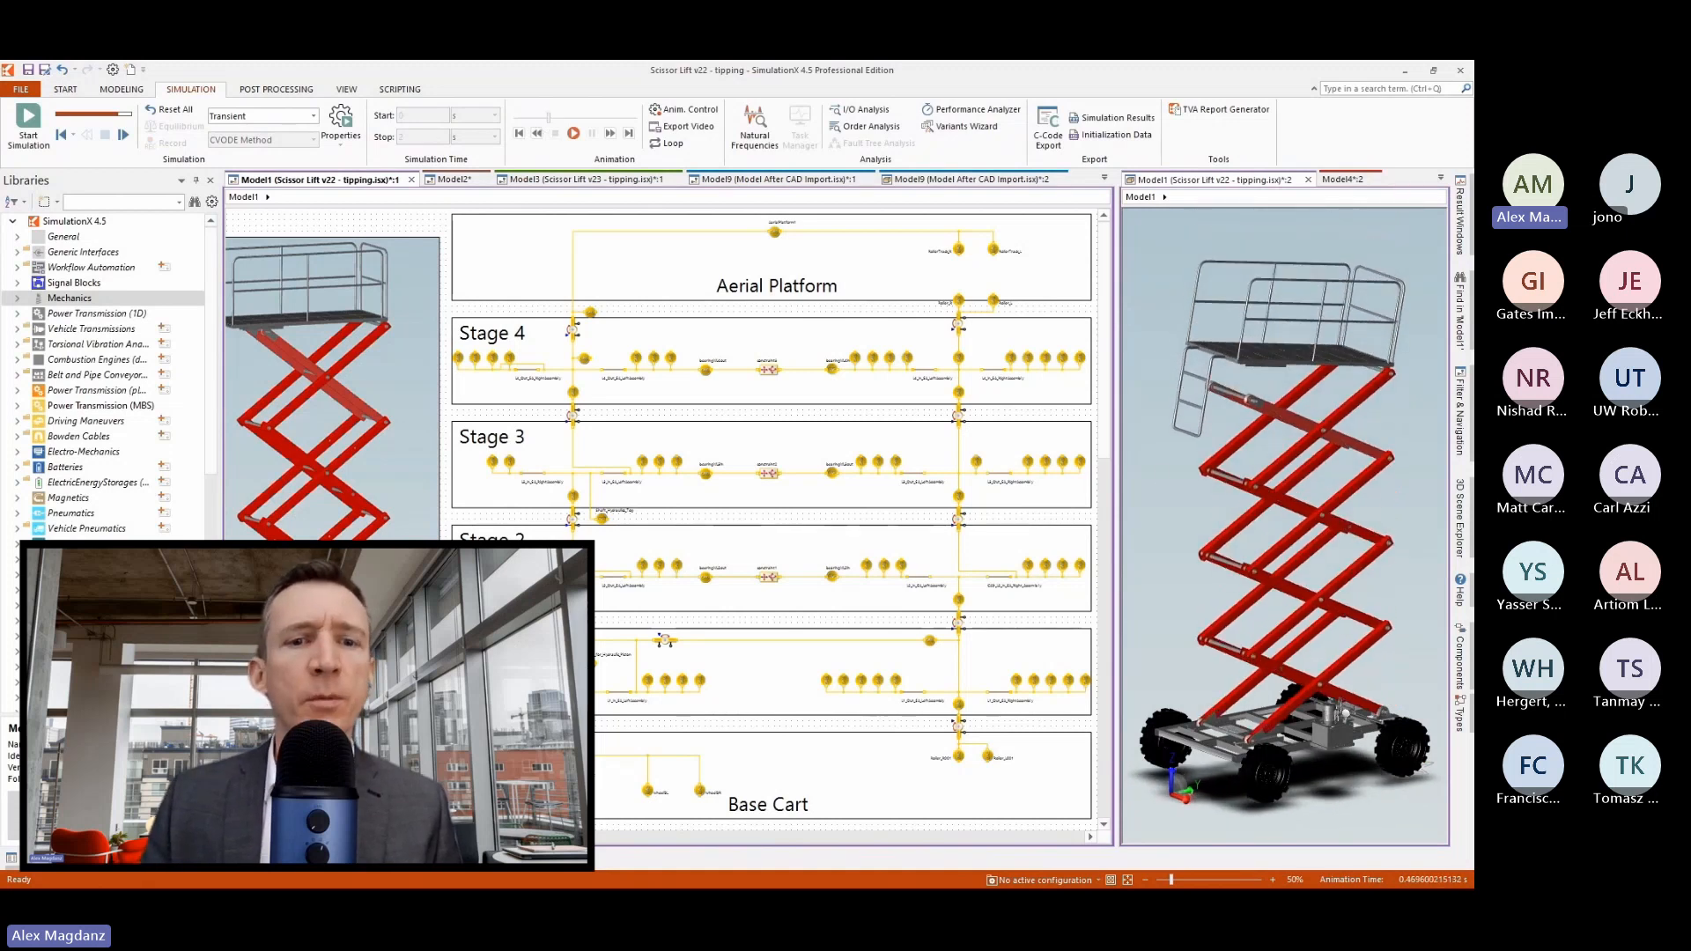
# Widen the 3D view and examine the scissor arms and the base cart's rollers, with the animation set to about 0.40 s.
pyautogui.hscroll(5, 1092, 443)
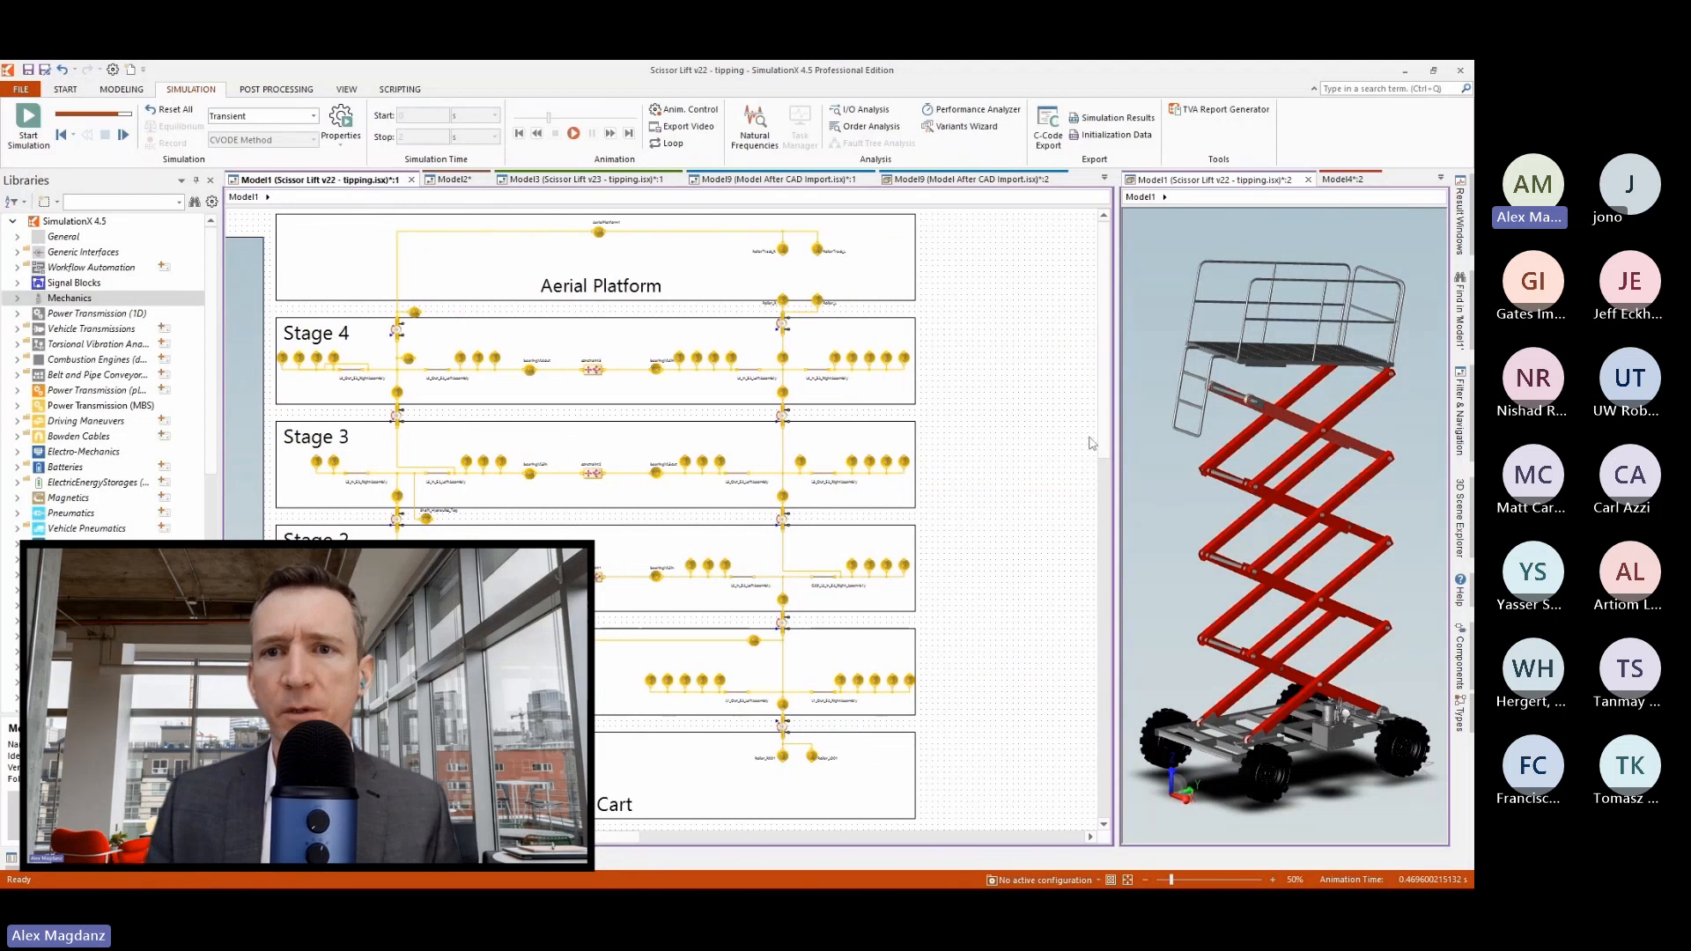
pyautogui.moveTo(1112, 428); pyautogui.dragTo(959, 425)
pyautogui.scroll(6, 1248, 502)
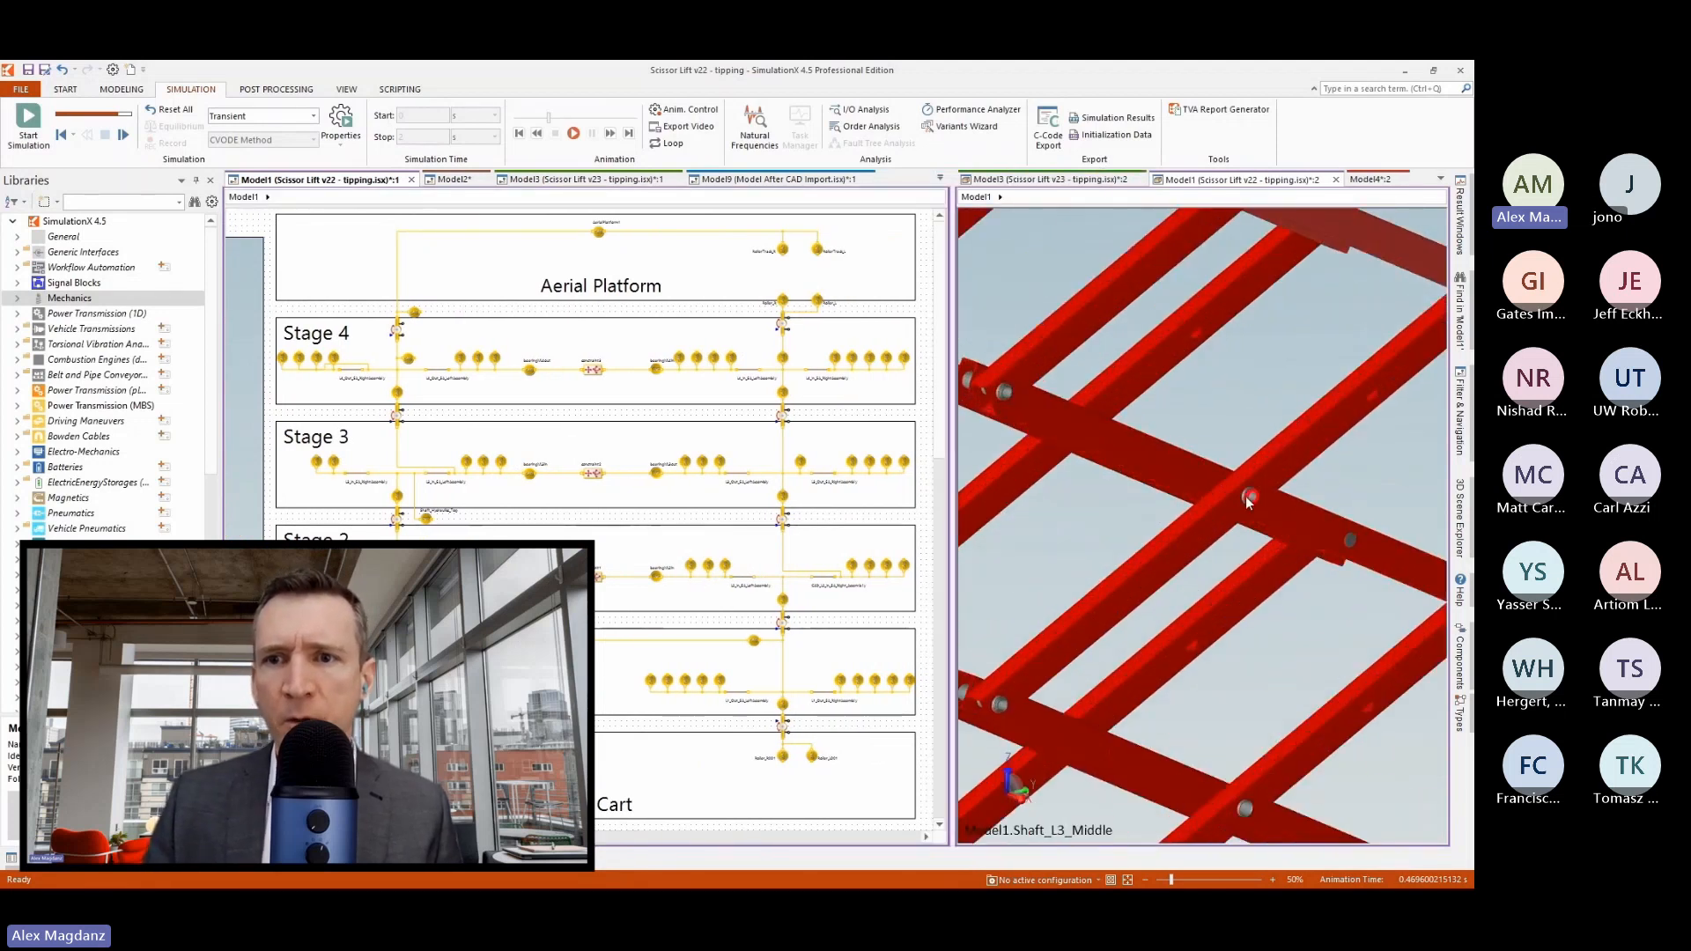
pyautogui.click(1333, 261)
pyautogui.scroll(-6, 1330, 273)
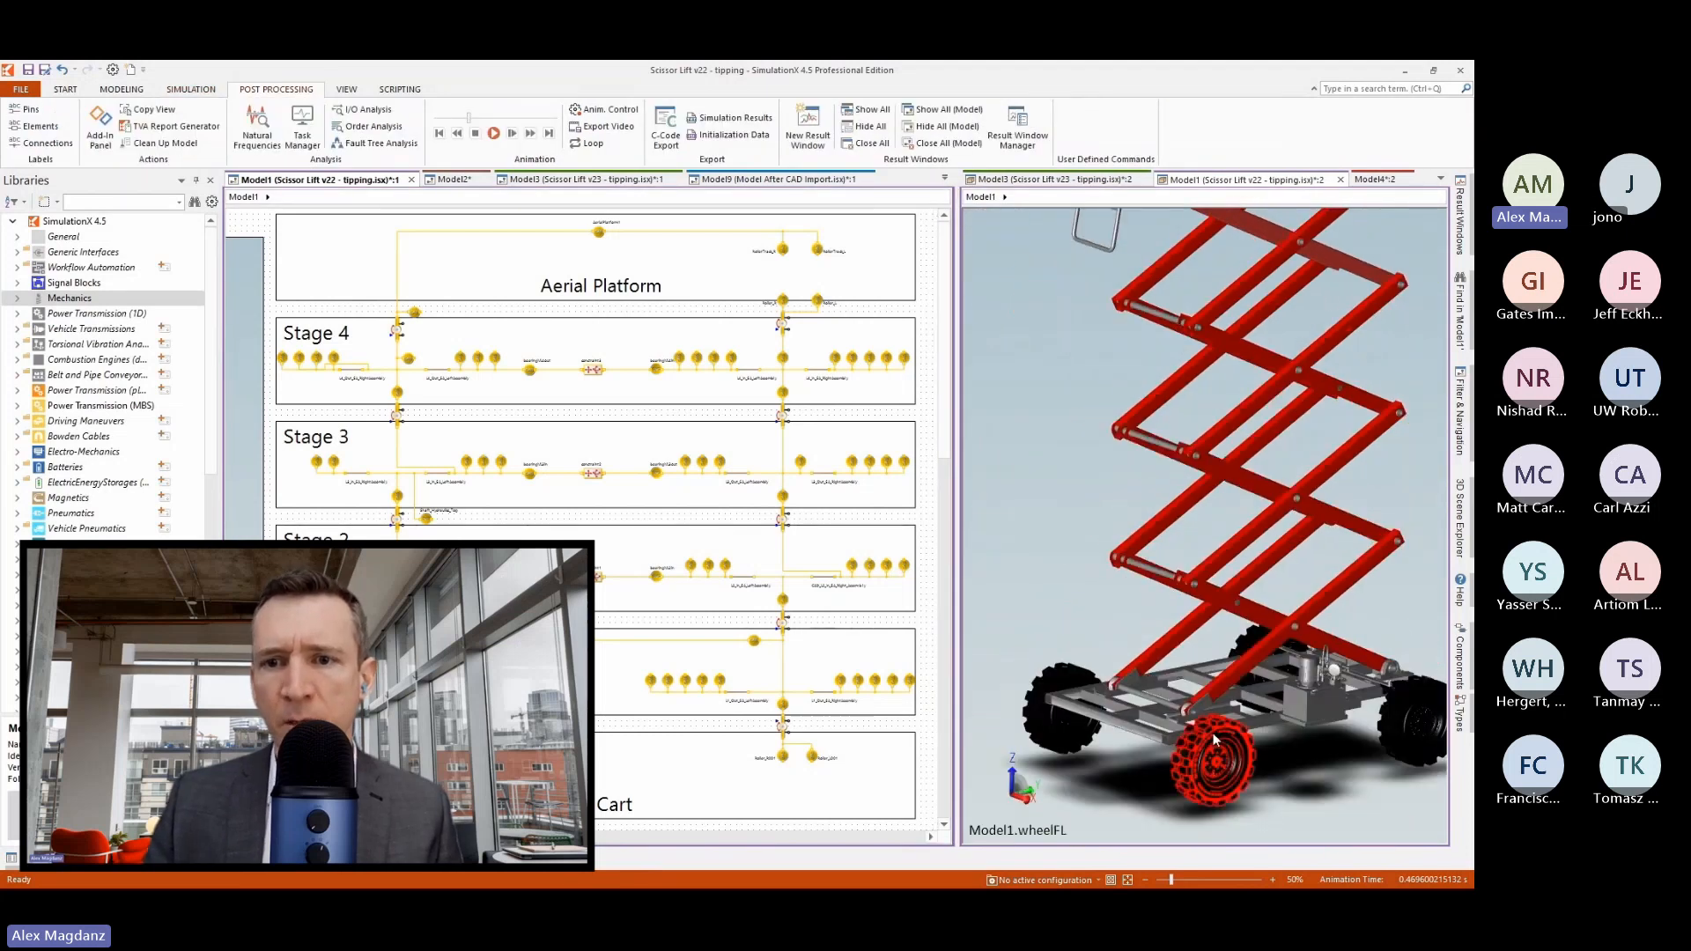
pyautogui.scroll(8, 1214, 740)
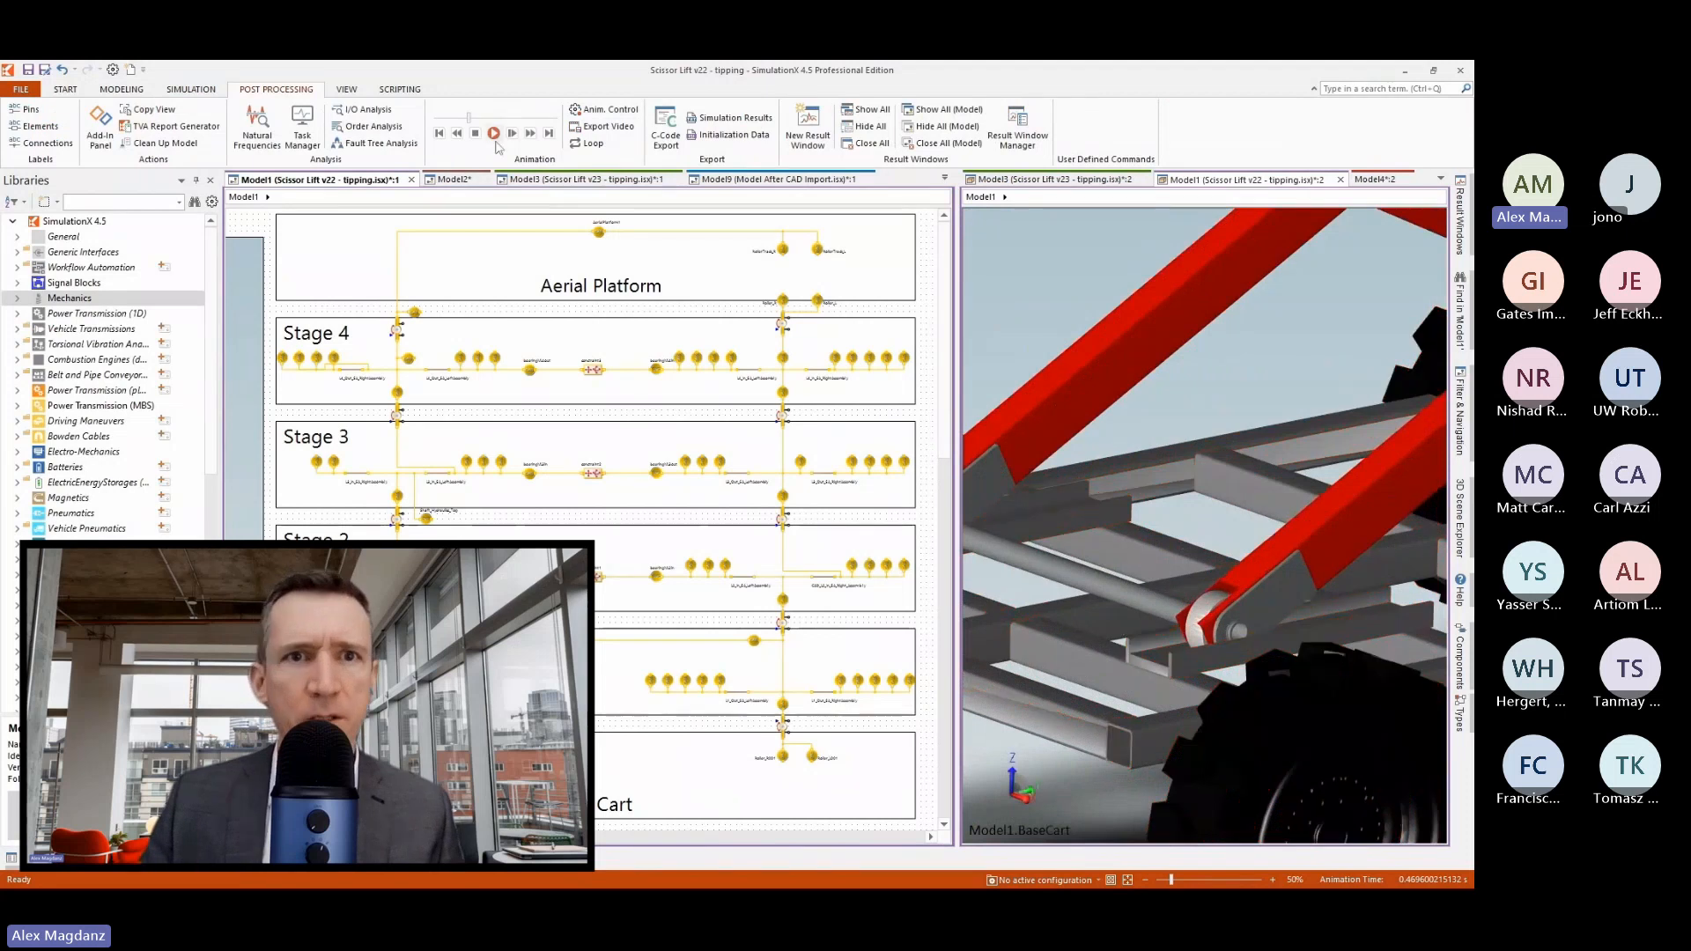
pyautogui.moveTo(466, 117)
pyautogui.mouseDown()
pyautogui.moveTo(482, 122)
pyautogui.moveTo(464, 122)
pyautogui.mouseUp()
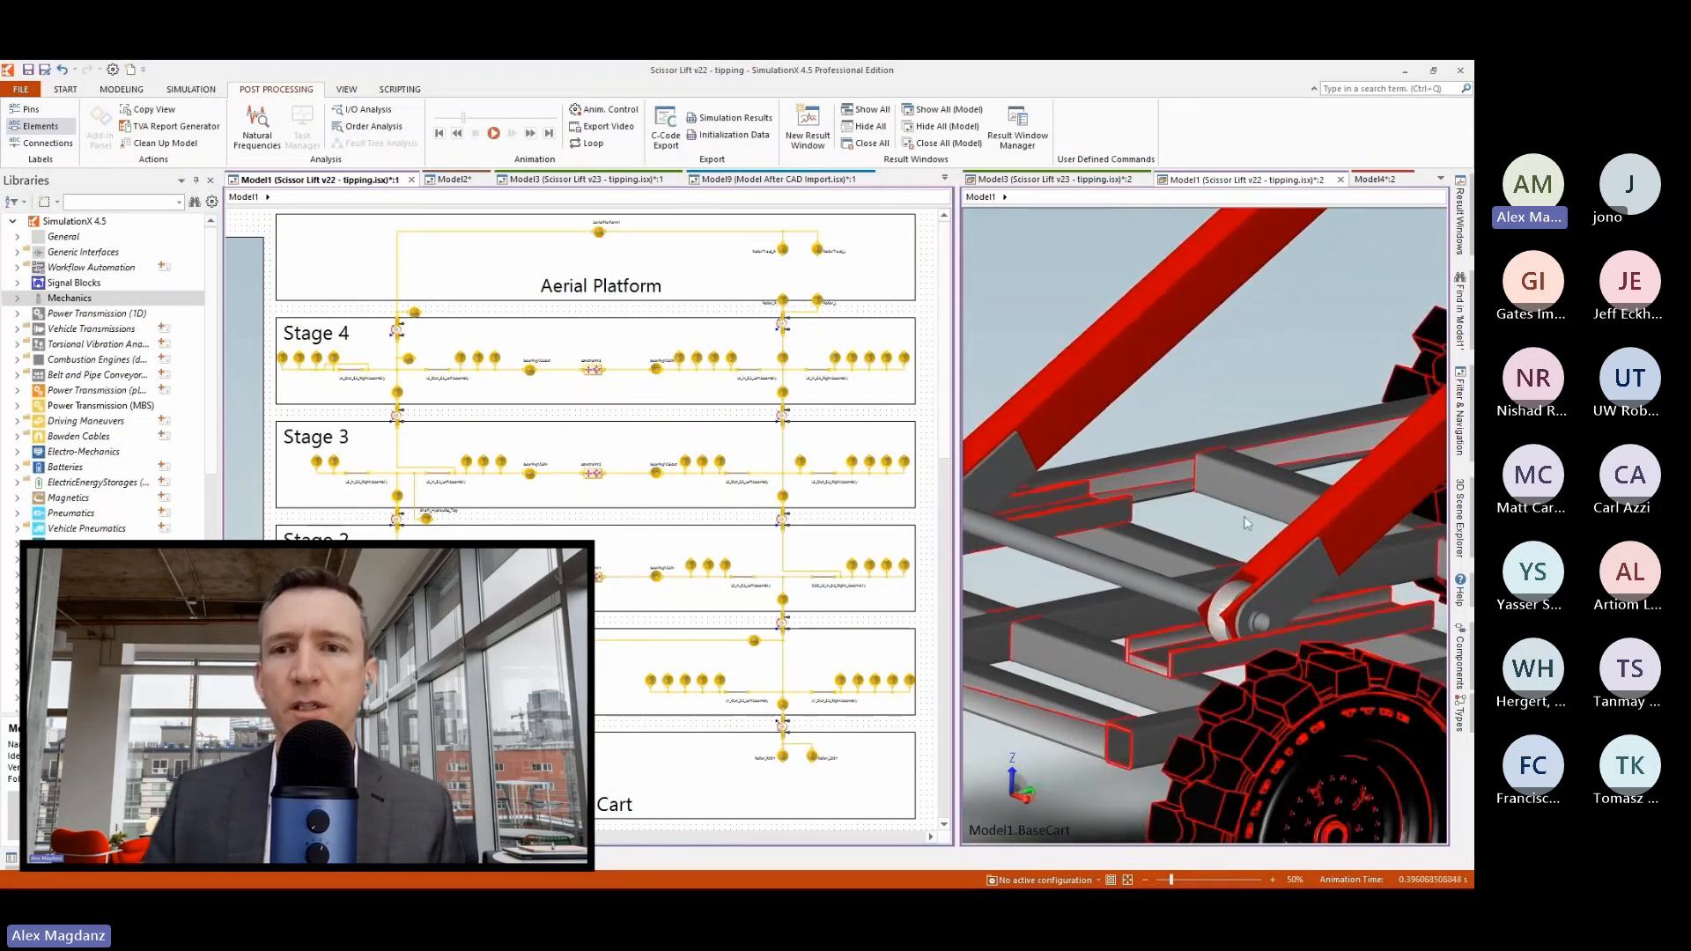
pyautogui.scroll(-10, 1247, 523)
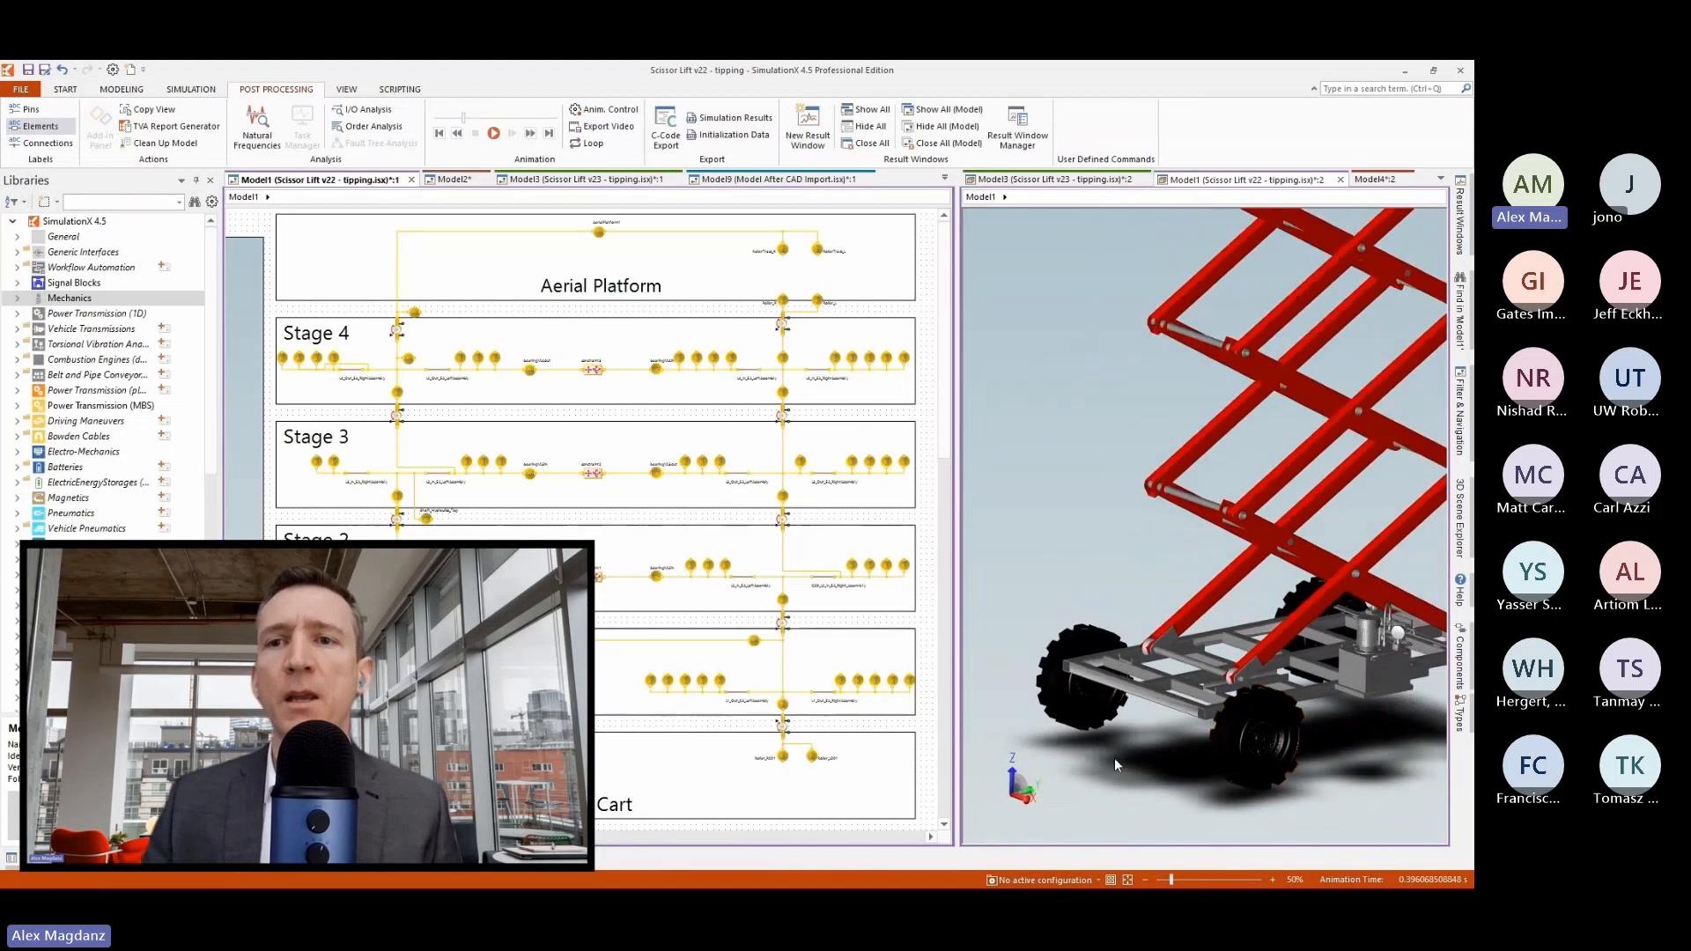
pyautogui.scroll(-3, 1091, 781)
pyautogui.scroll(-2, 1090, 780)
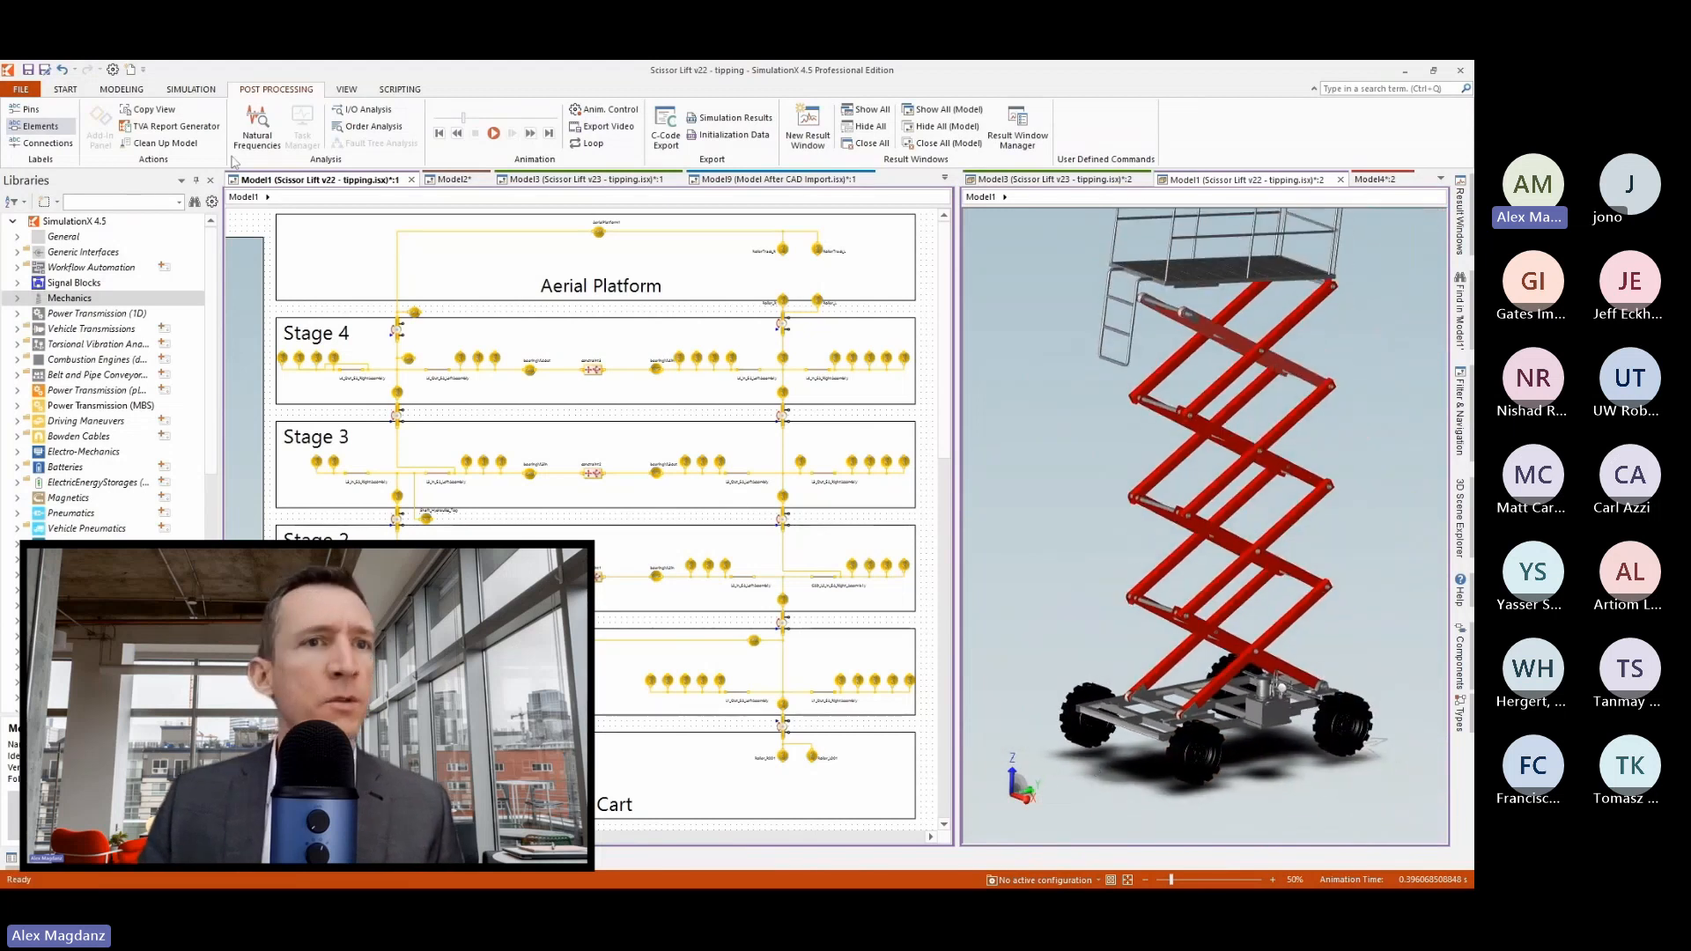
# Leave the animation results and insert the elements platformR and platformL in the Aerial Platform and baseR and baseL in the Base Cart.
pyautogui.click(66, 90)
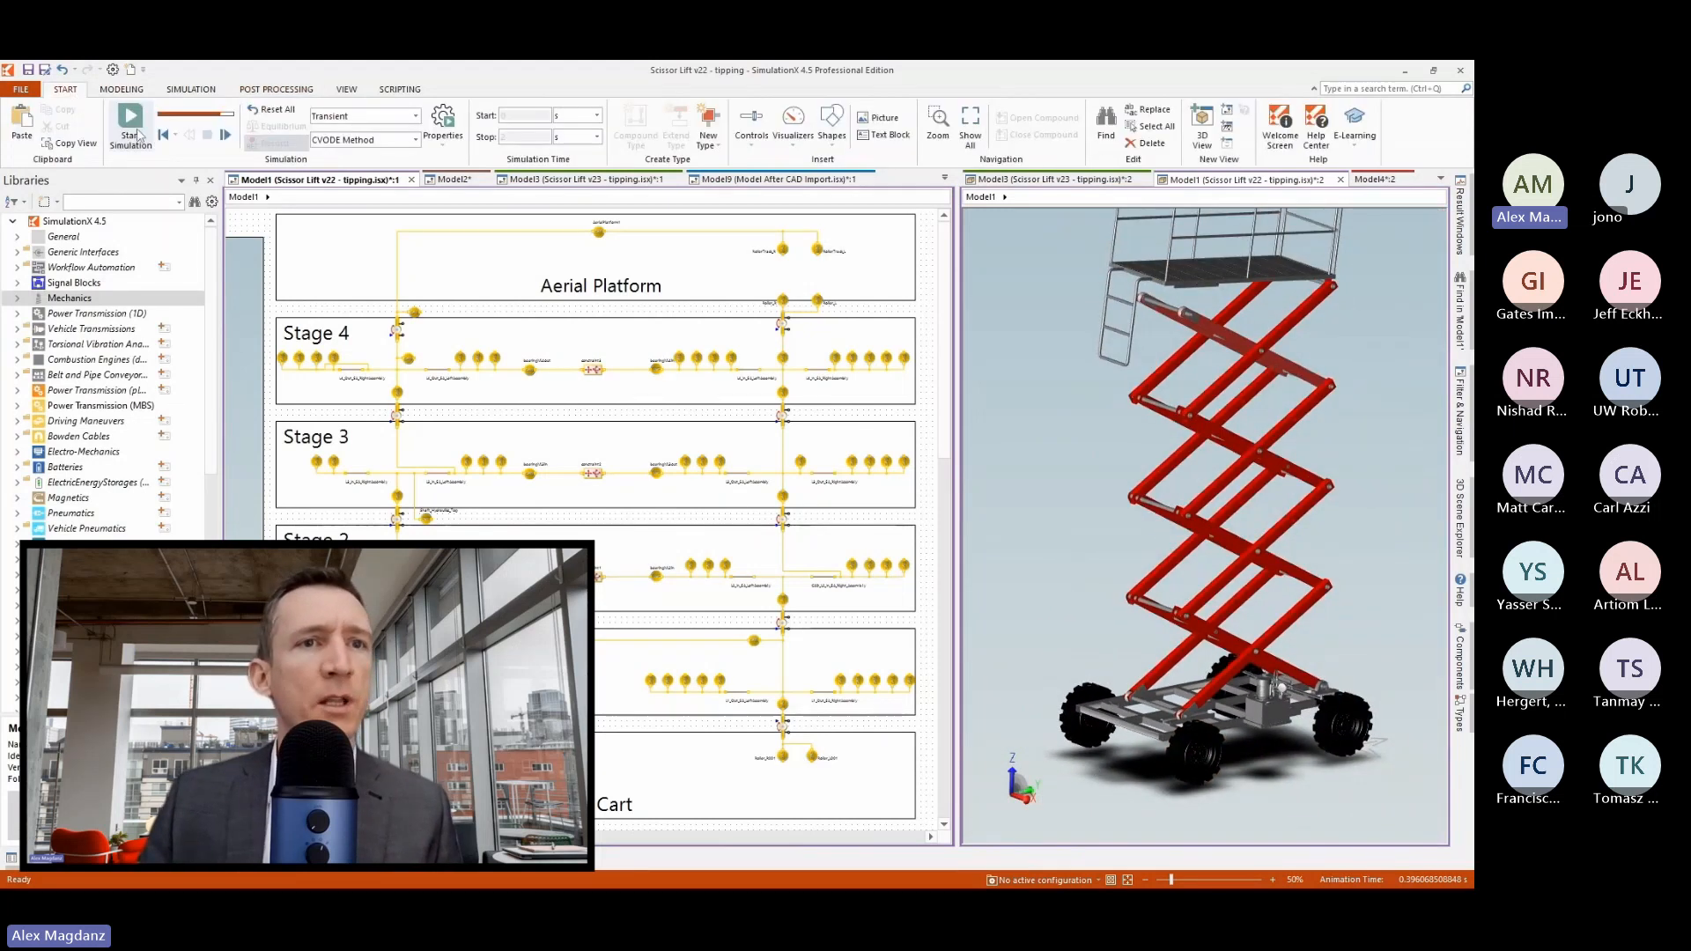
pyautogui.click(138, 134)
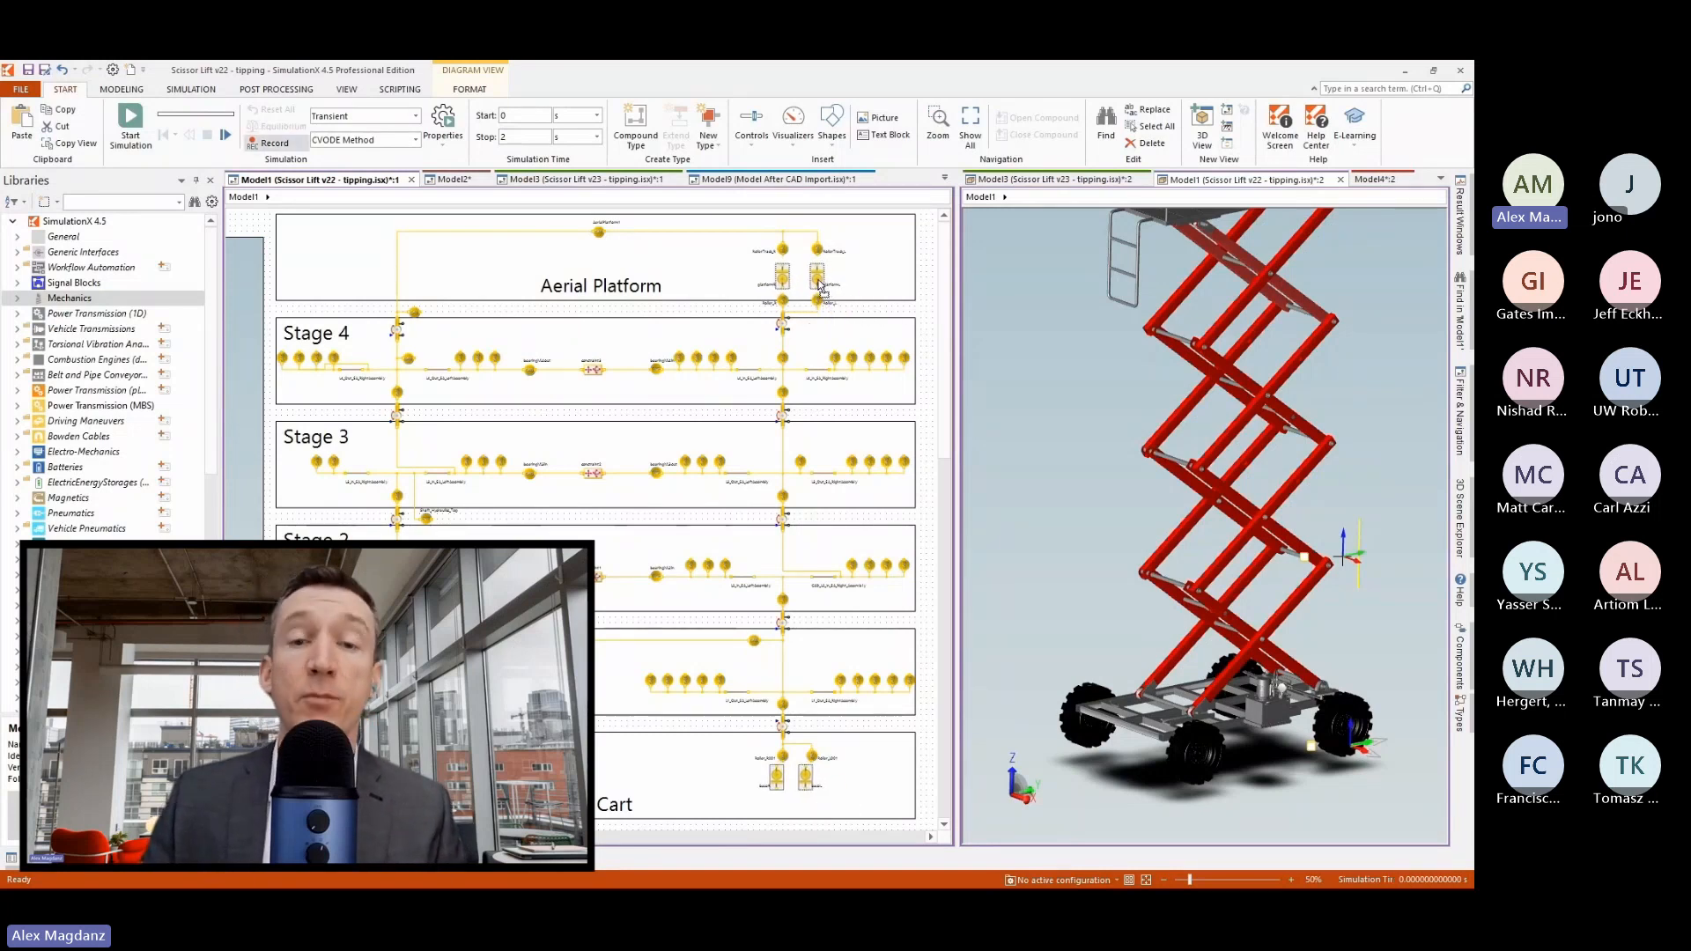
pyautogui.click(856, 305)
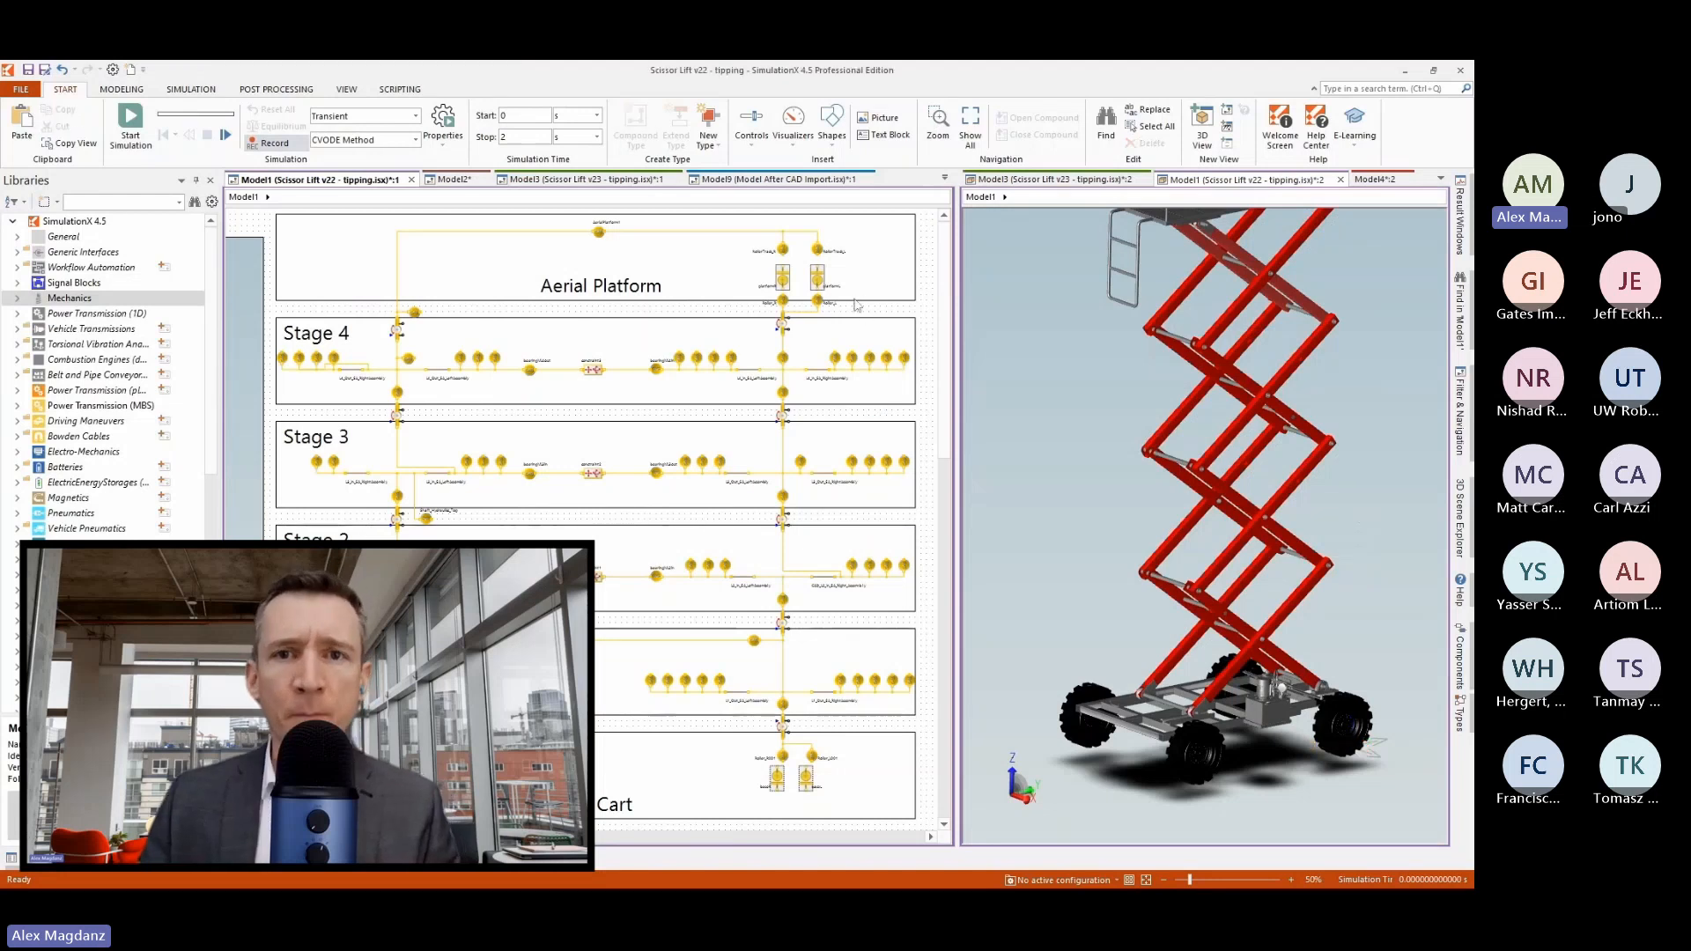
# Connect platformL to Roller_L and RollerTrack_L, and platformR to RollerTrack_R.
pyautogui.click(820, 256)
pyautogui.scroll(5, 821, 259)
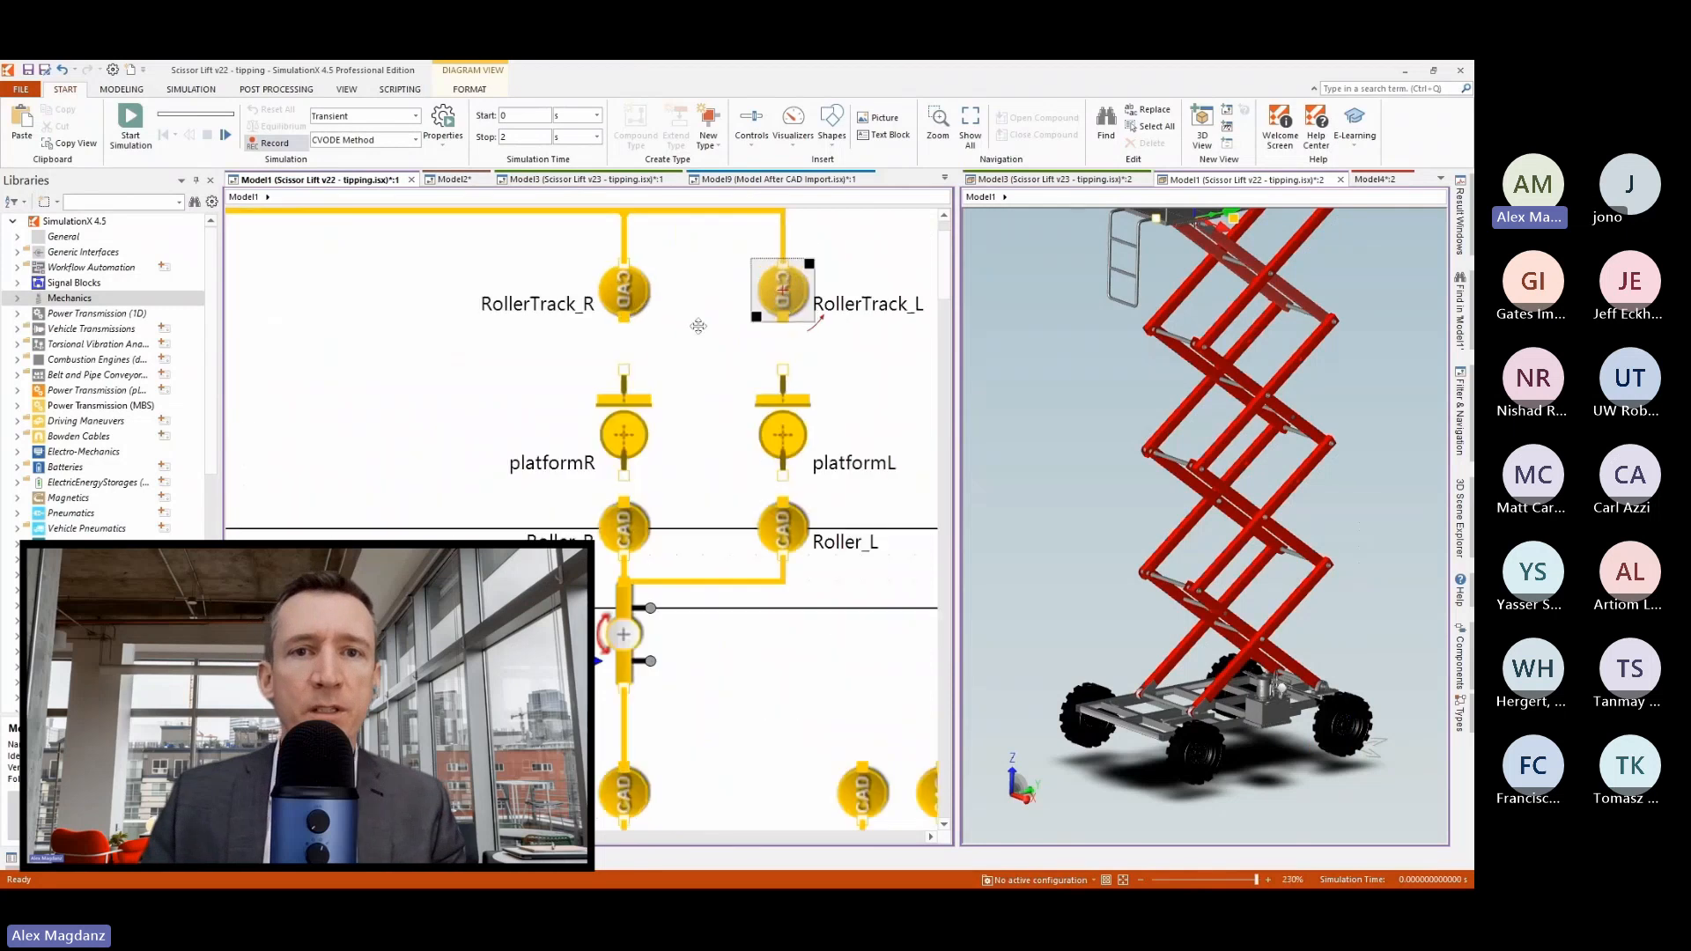
pyautogui.click(784, 482)
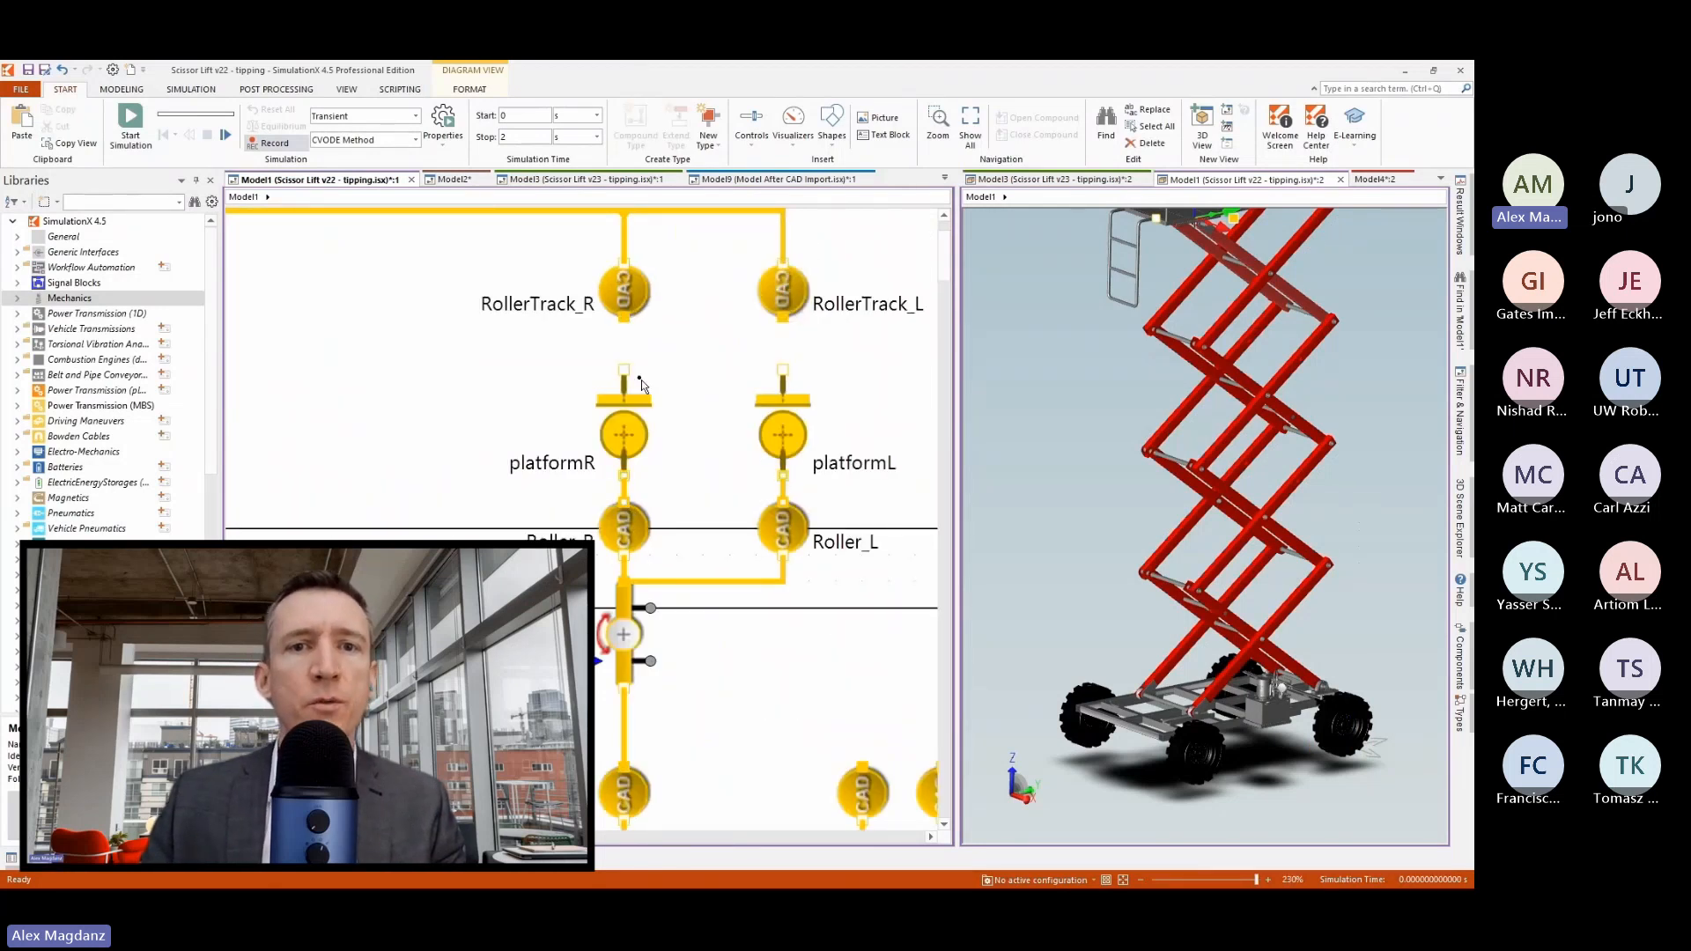
pyautogui.moveTo(626, 370); pyautogui.dragTo(624, 322)
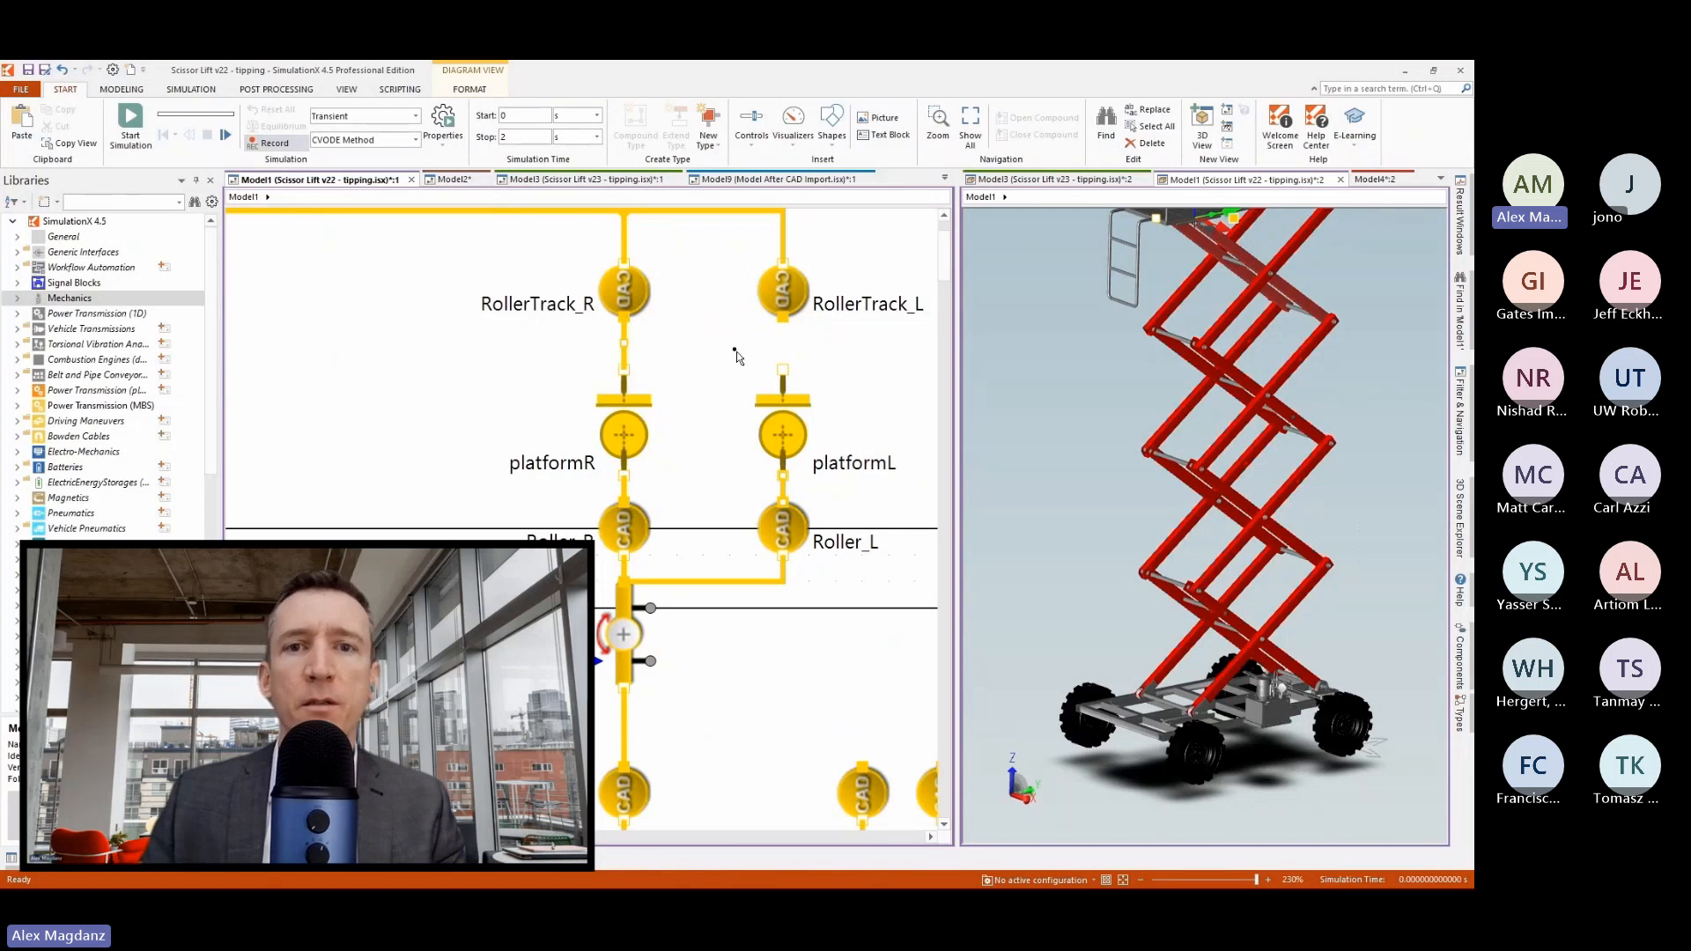
pyautogui.moveTo(784, 371); pyautogui.dragTo(783, 322)
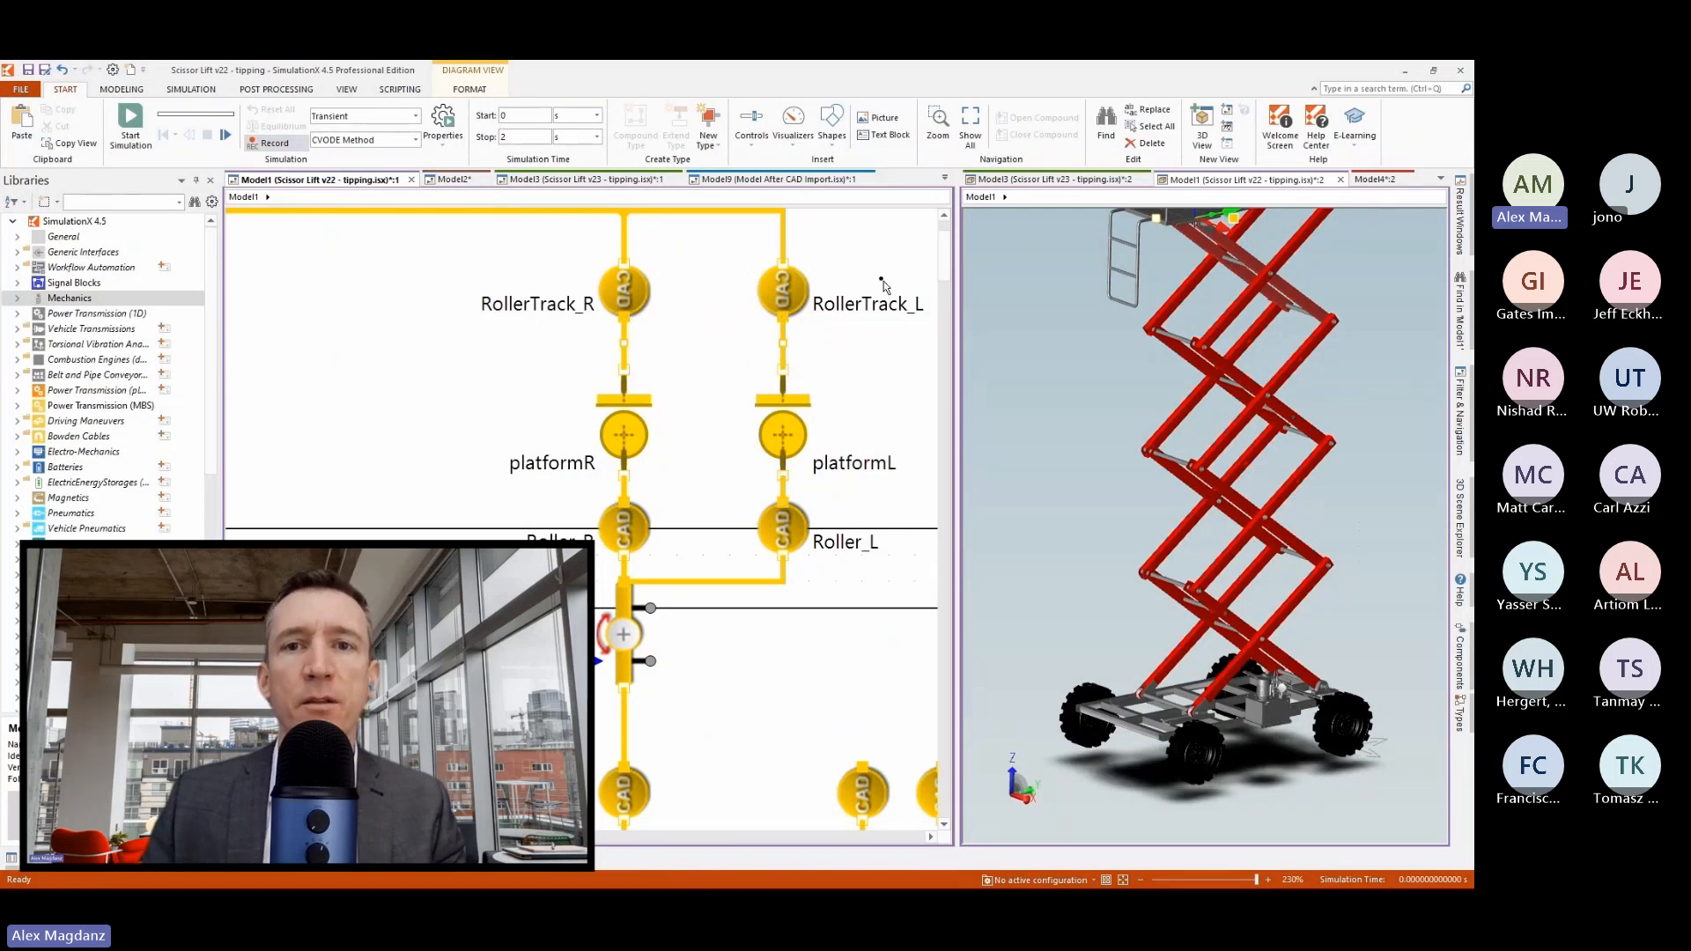
# Align baseR and baseL directly below Roller_R001 and Roller_L001 in the Base Cart.
pyautogui.scroll(-10, 852, 260)
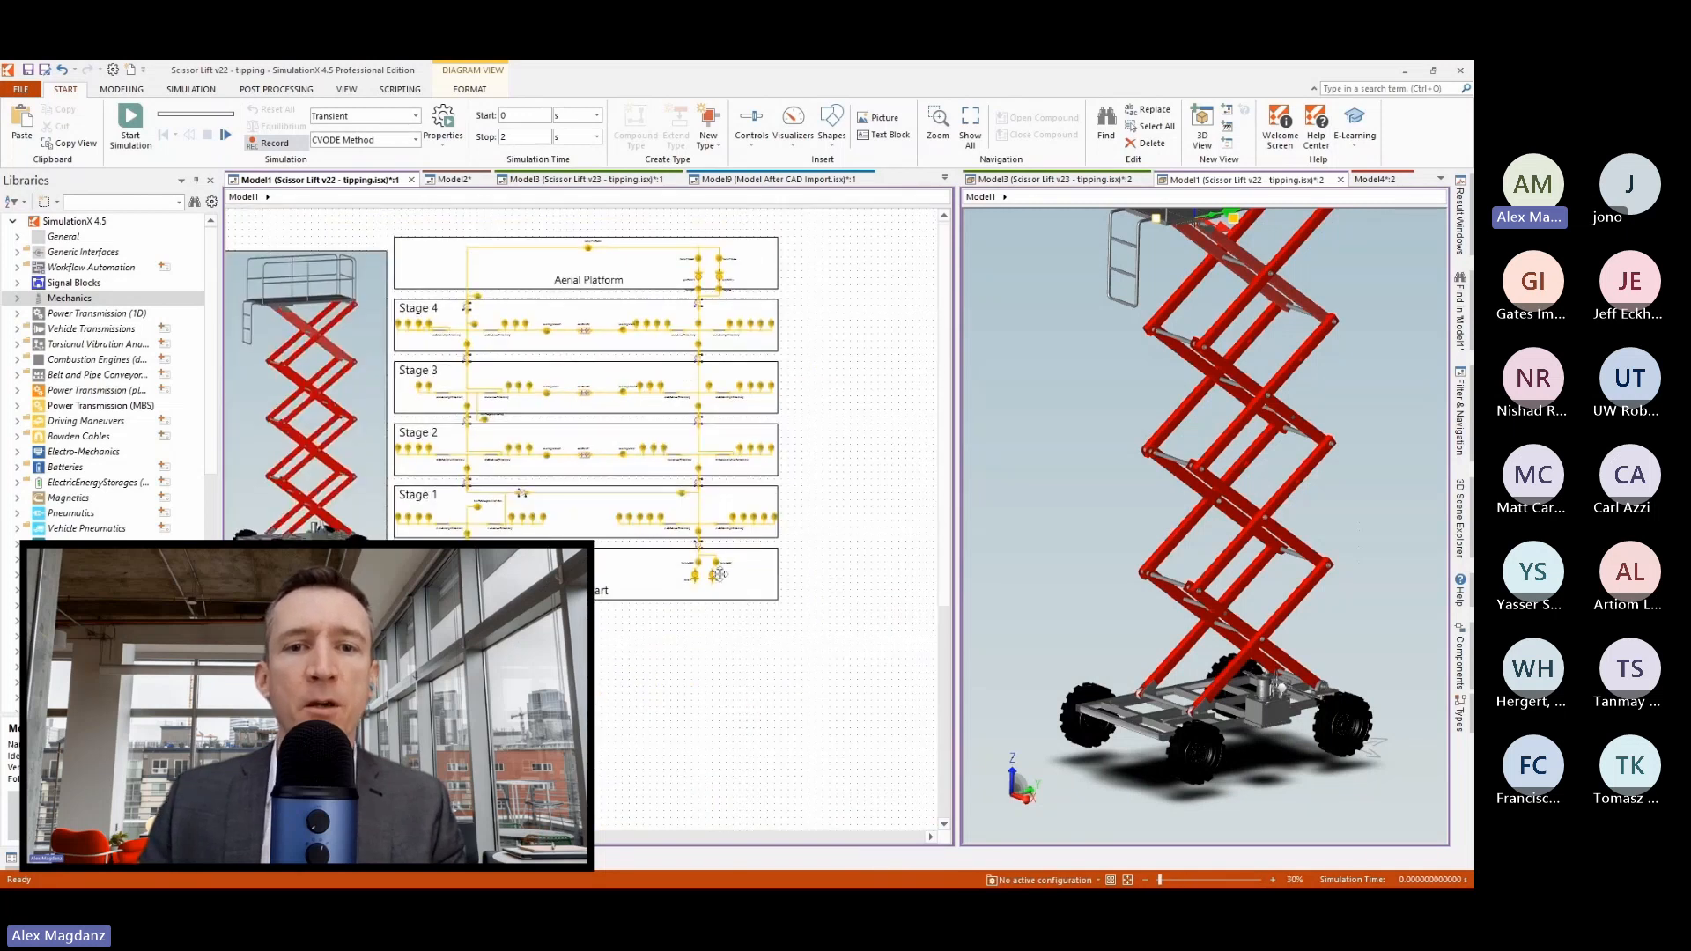
pyautogui.click(709, 577)
pyautogui.scroll(5, 710, 577)
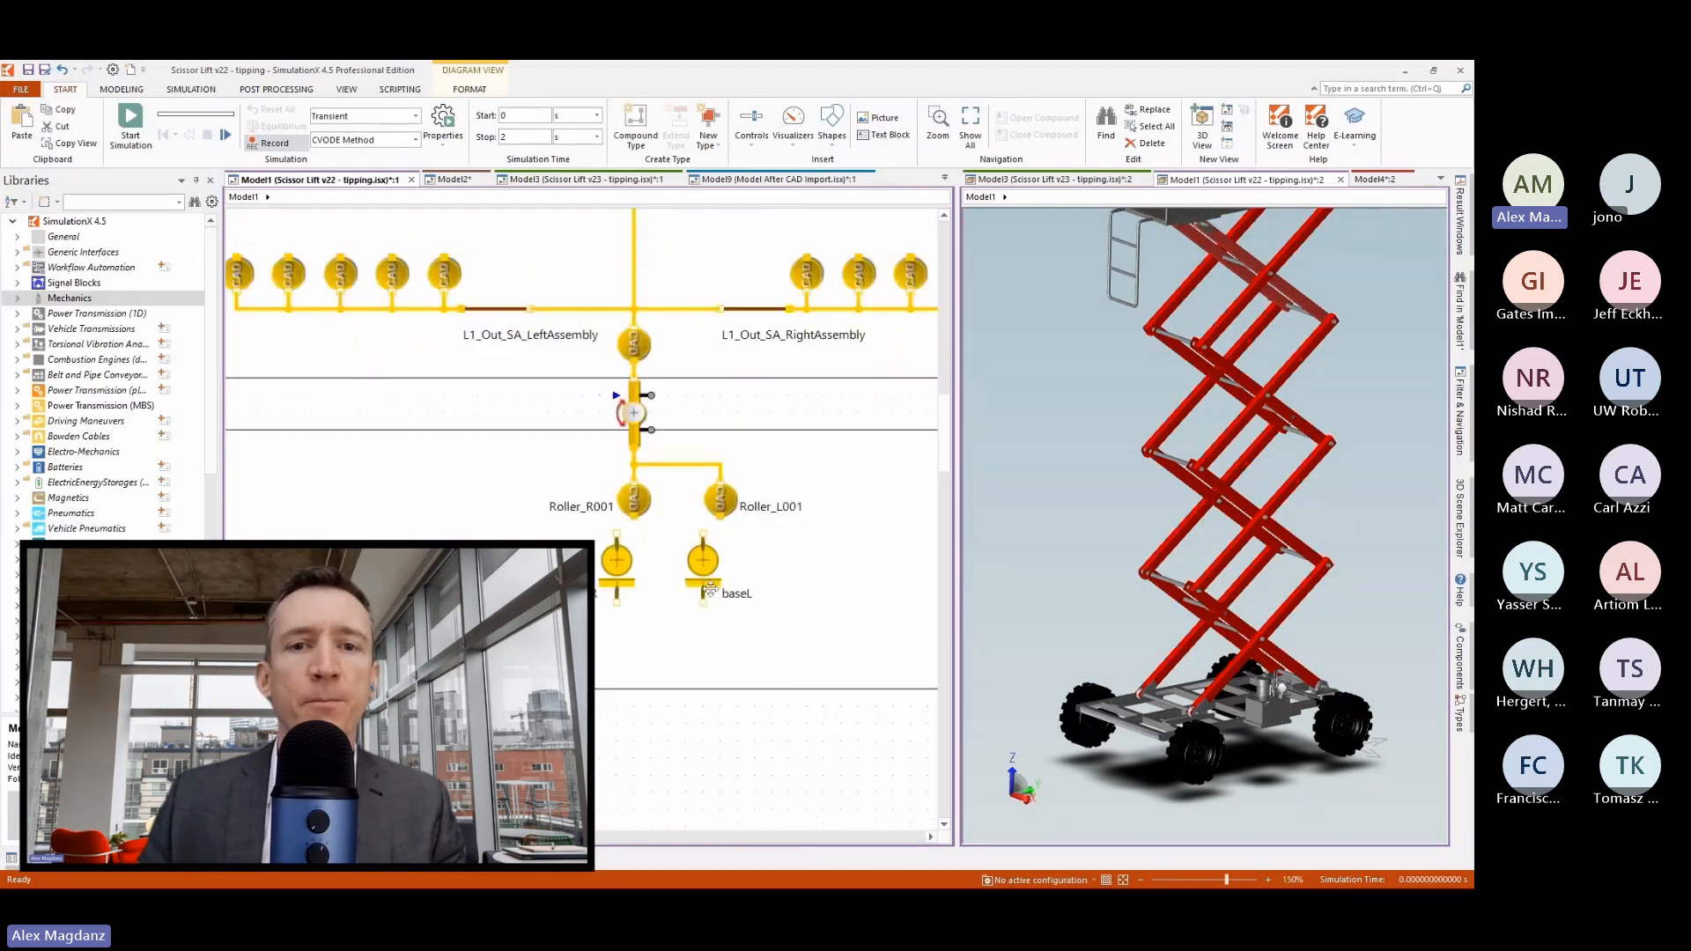
pyautogui.scroll(2, 710, 590)
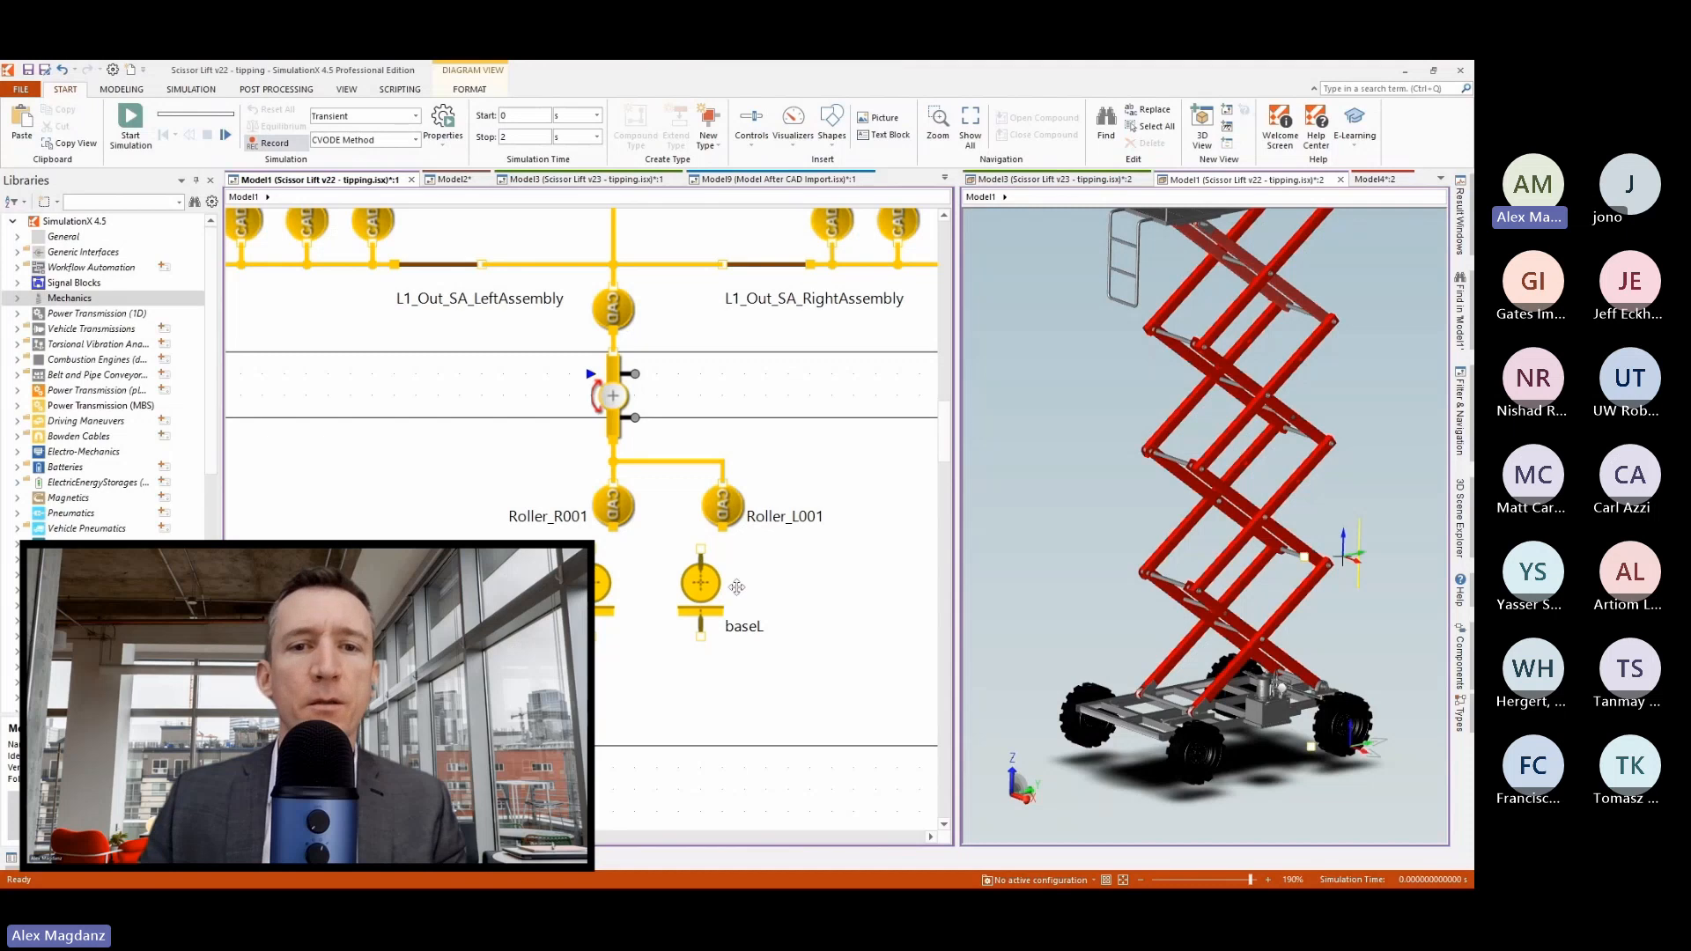
pyautogui.click(702, 593)
pyautogui.keyDown('ctrl'); pyautogui.click(702, 593); pyautogui.keyUp('ctrl')
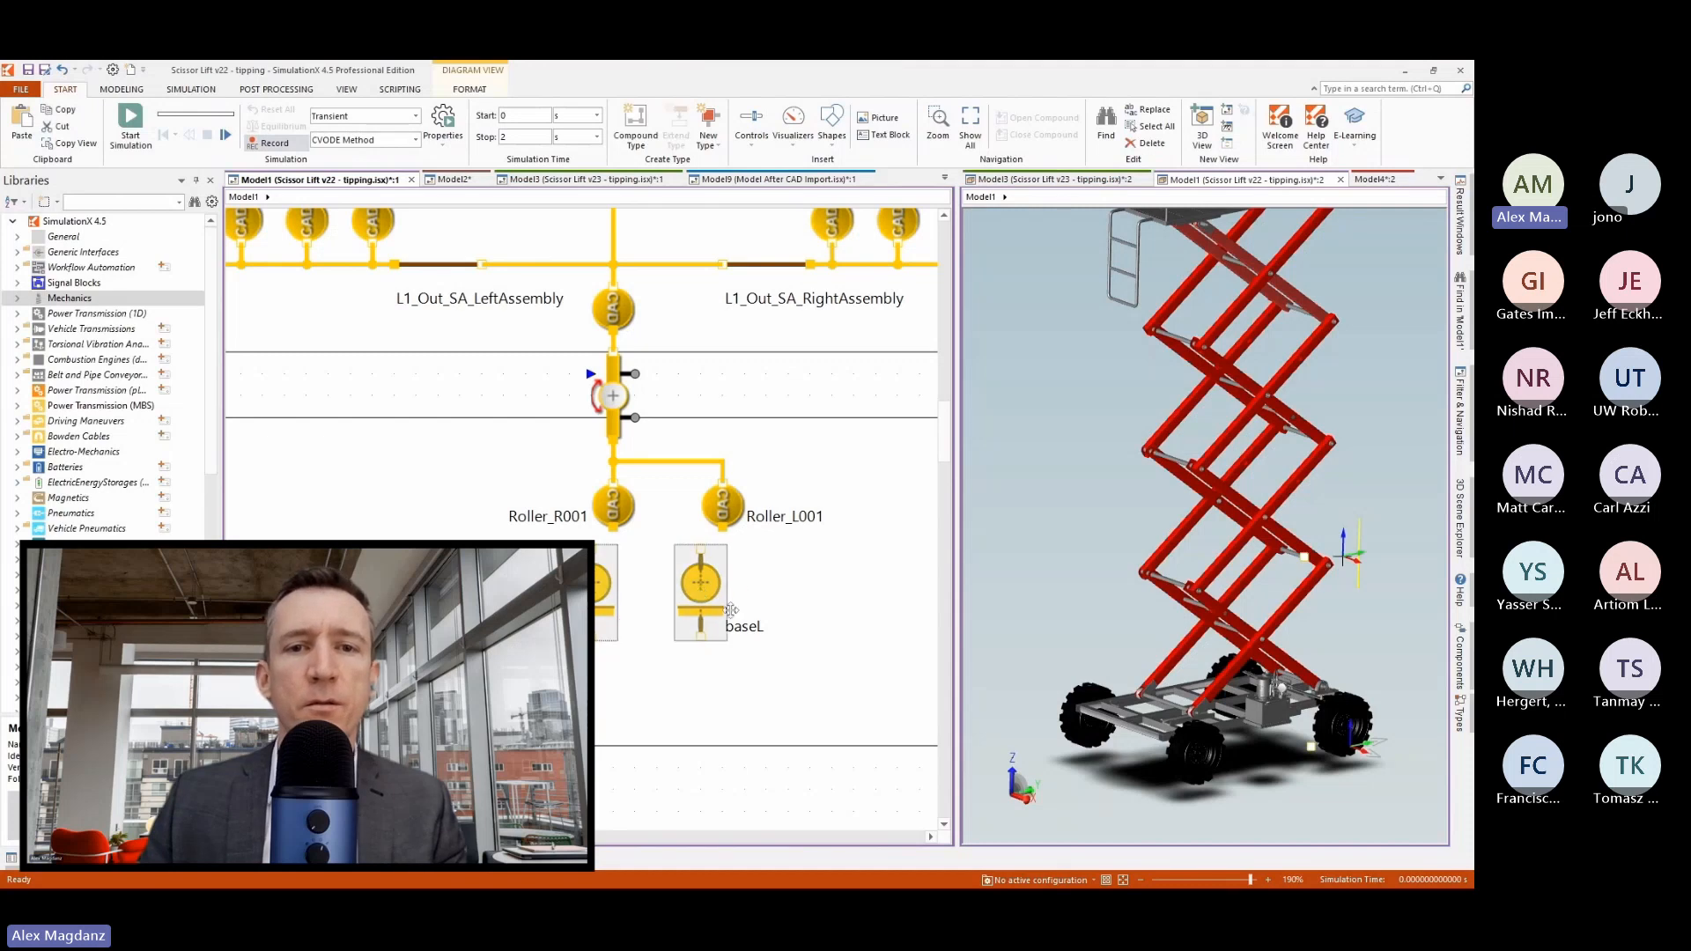
pyautogui.moveTo(731, 610); pyautogui.dragTo(753, 632)
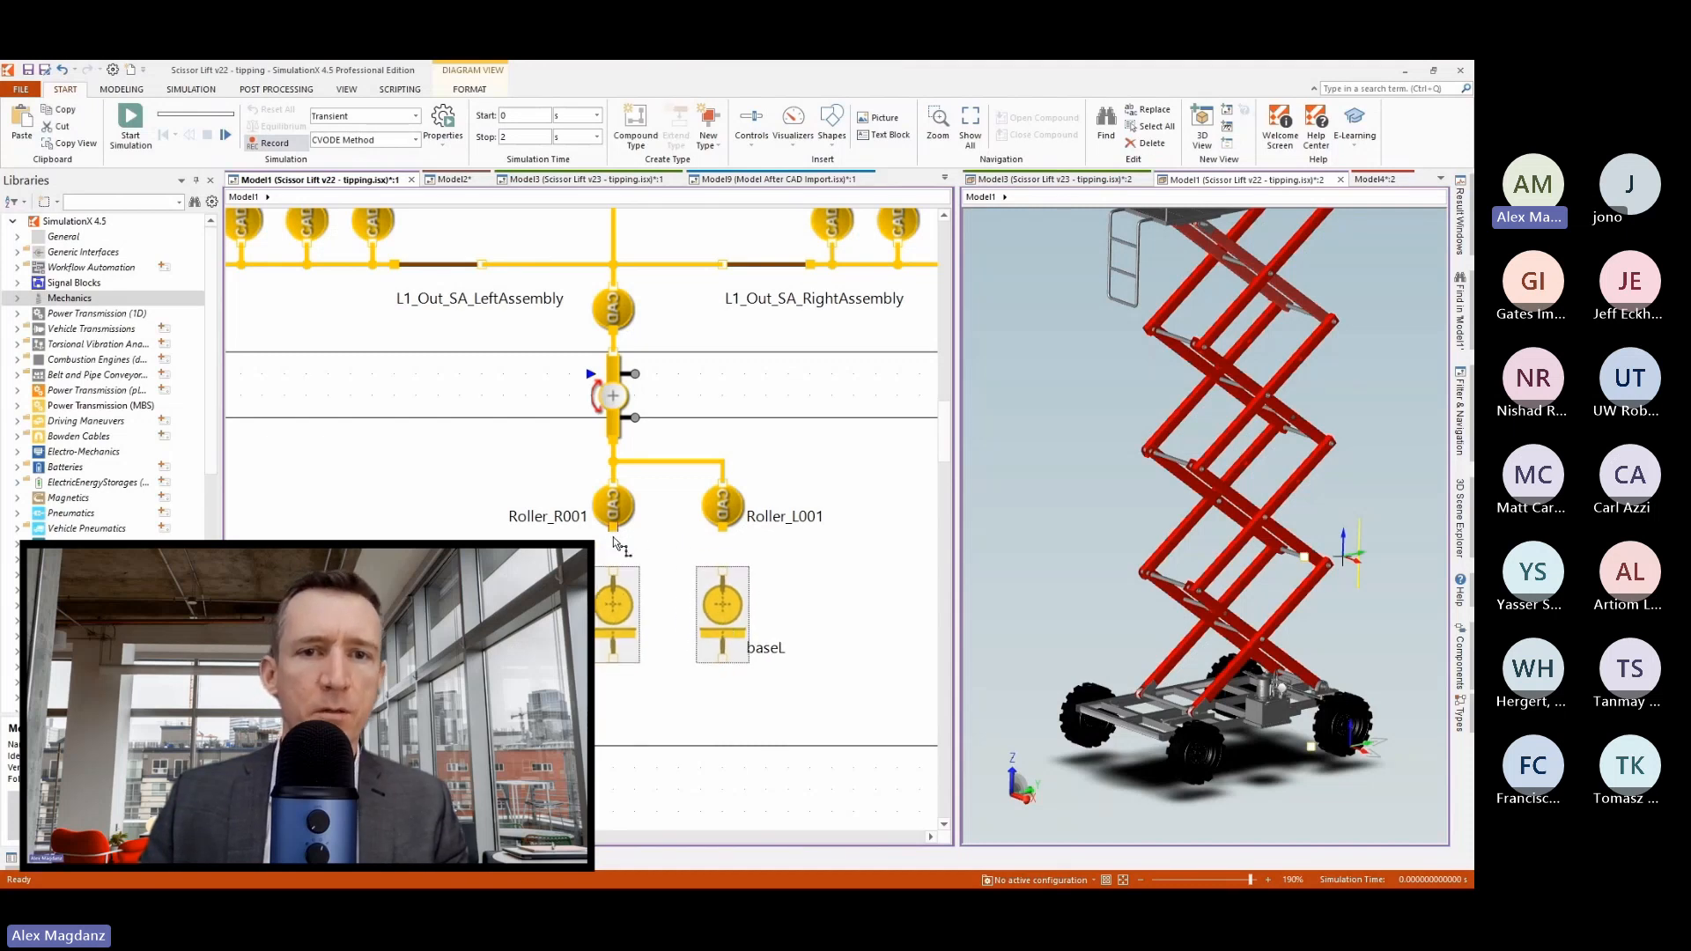
# Connect Roller_R001 to baseR and Roller_L001 to baseL.
pyautogui.moveTo(614, 539); pyautogui.dragTo(615, 572)
pyautogui.moveTo(723, 535); pyautogui.dragTo(724, 573)
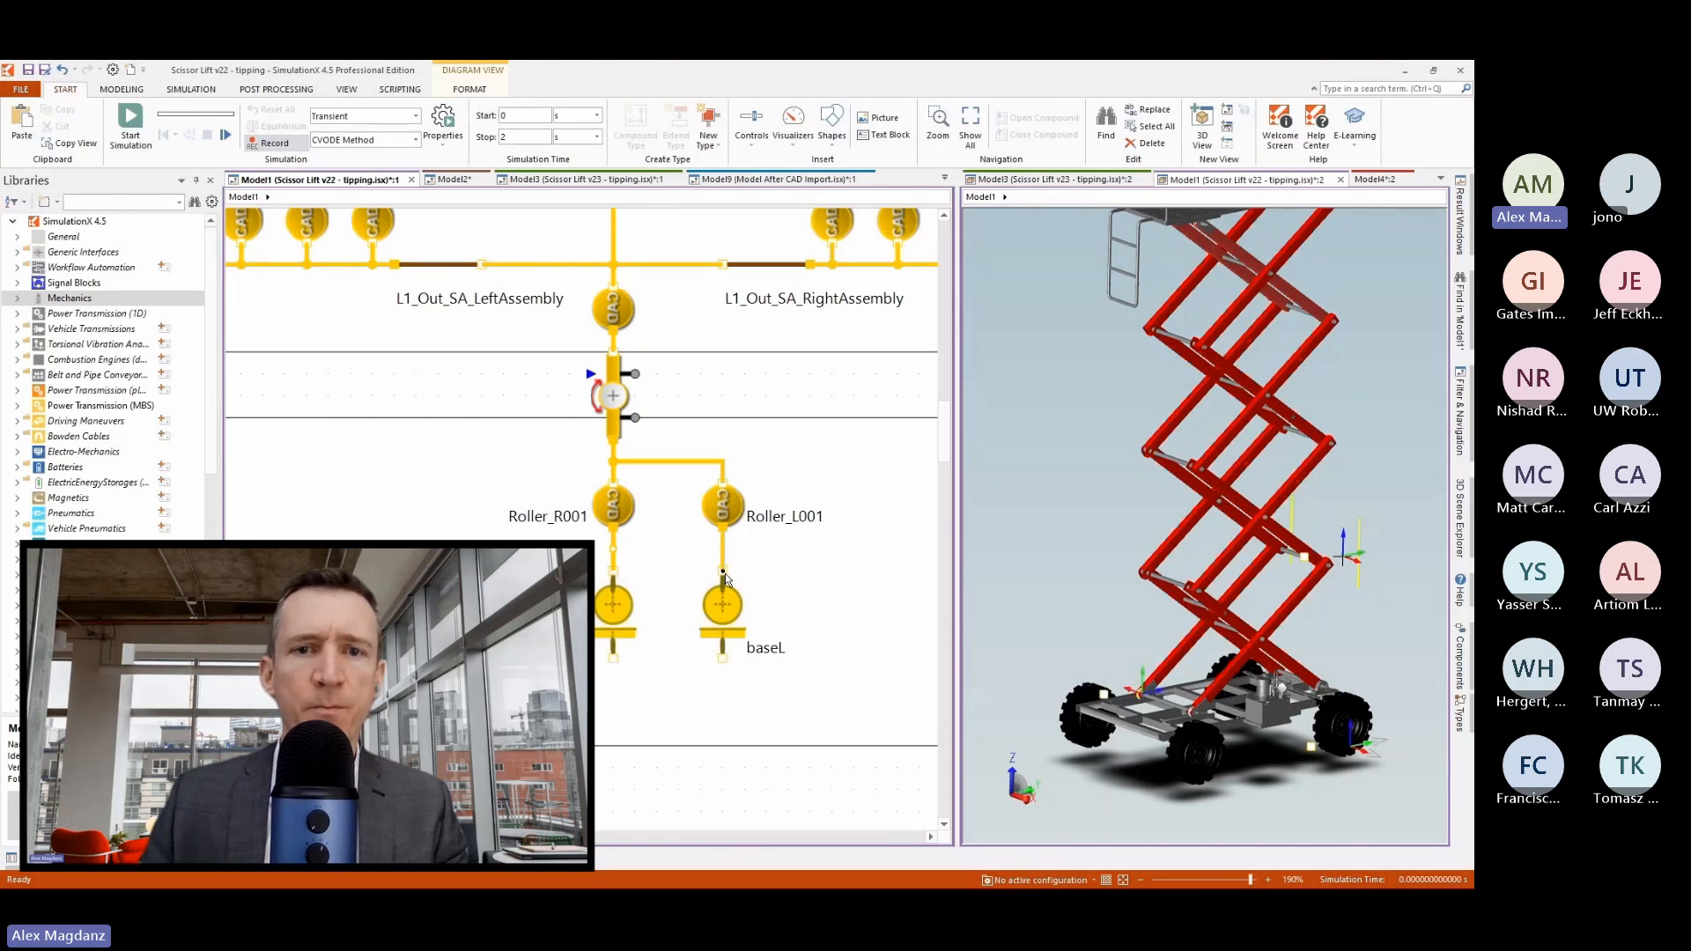
pyautogui.scroll(-3, 846, 572)
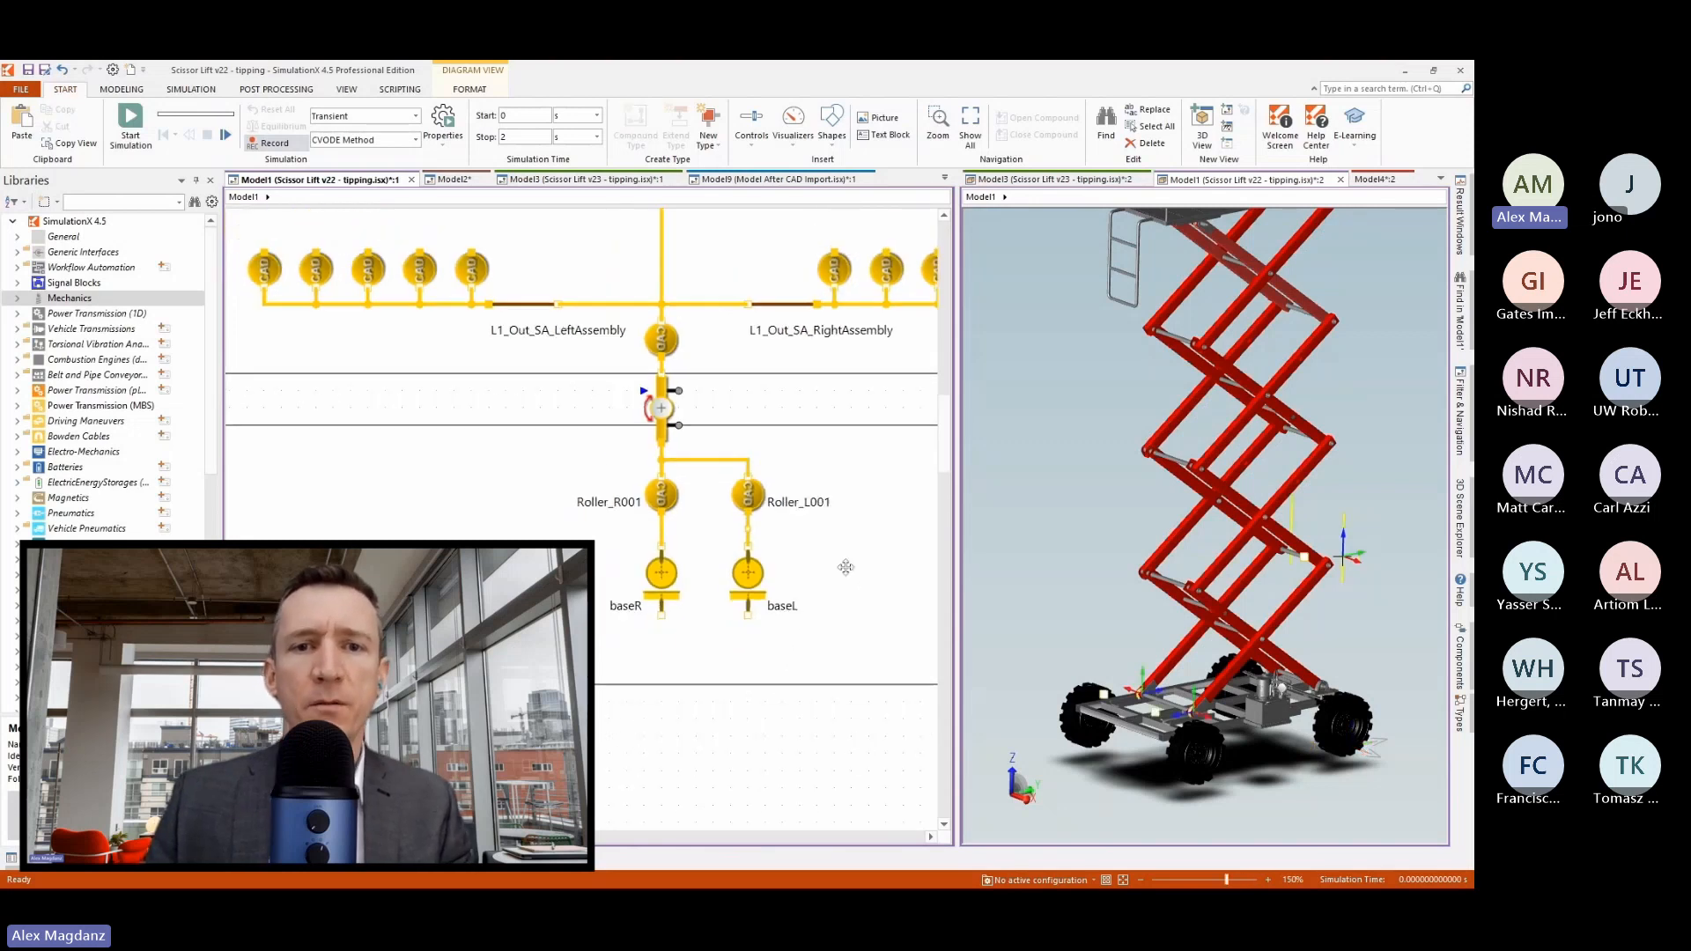
pyautogui.scroll(-2, 845, 565)
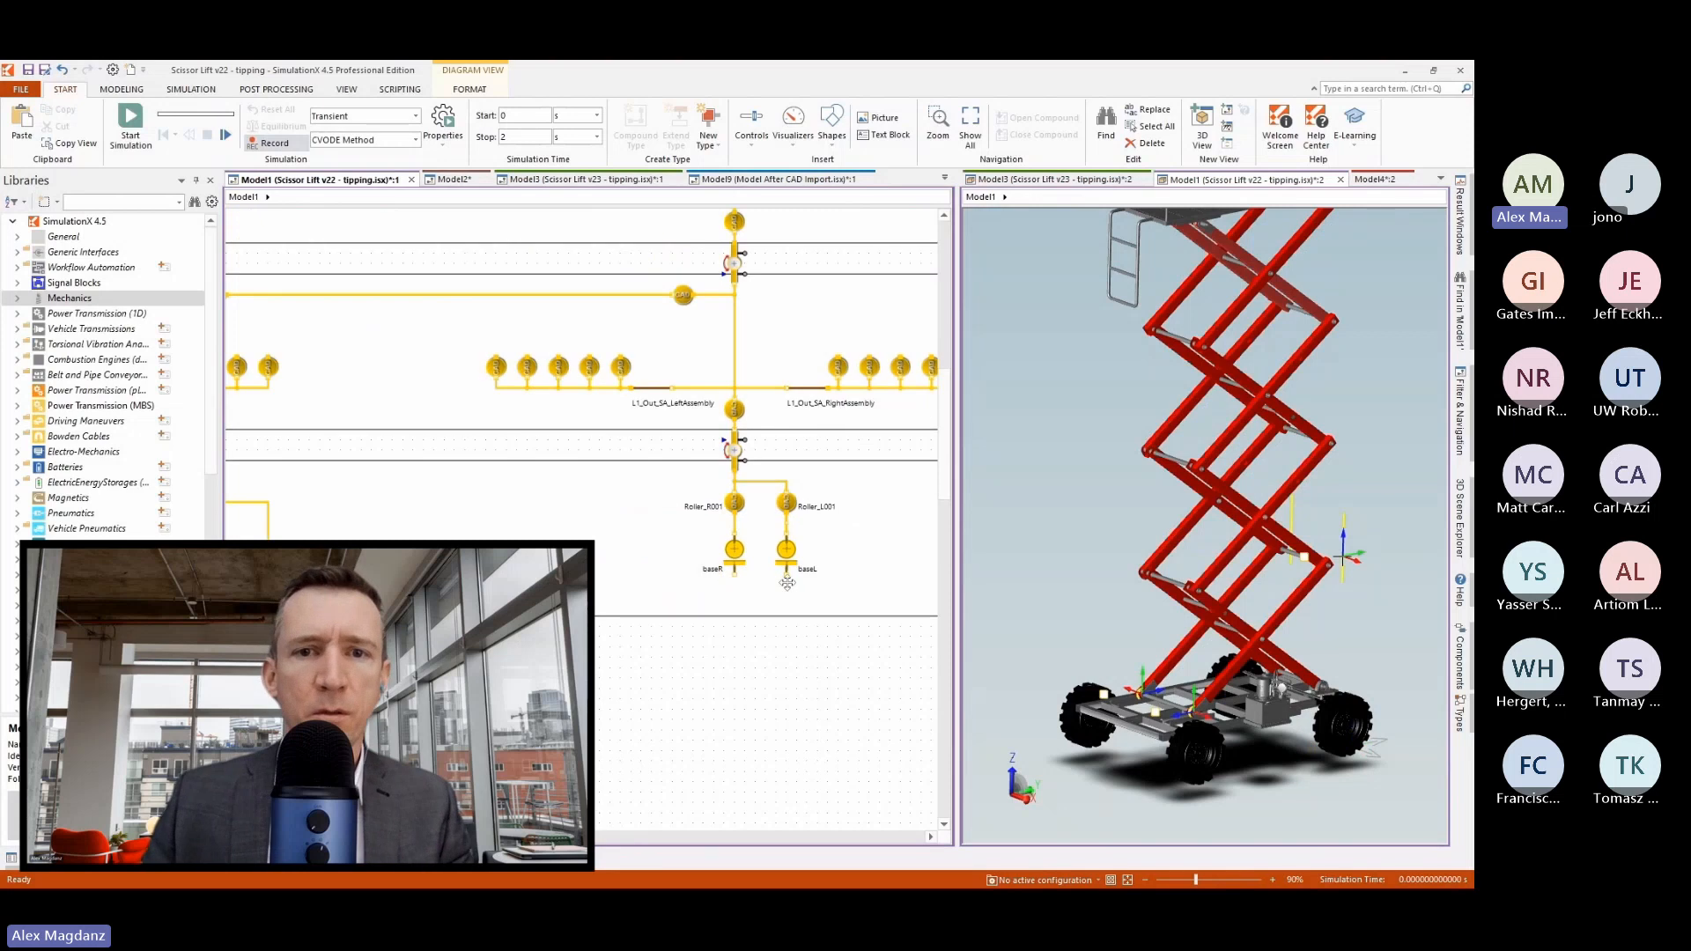
# Connect baseL and baseR to the Base Cart's connection line and reroute the joined line clear of Roller_R001.
pyautogui.moveTo(347, 496); pyautogui.dragTo(269, 503)
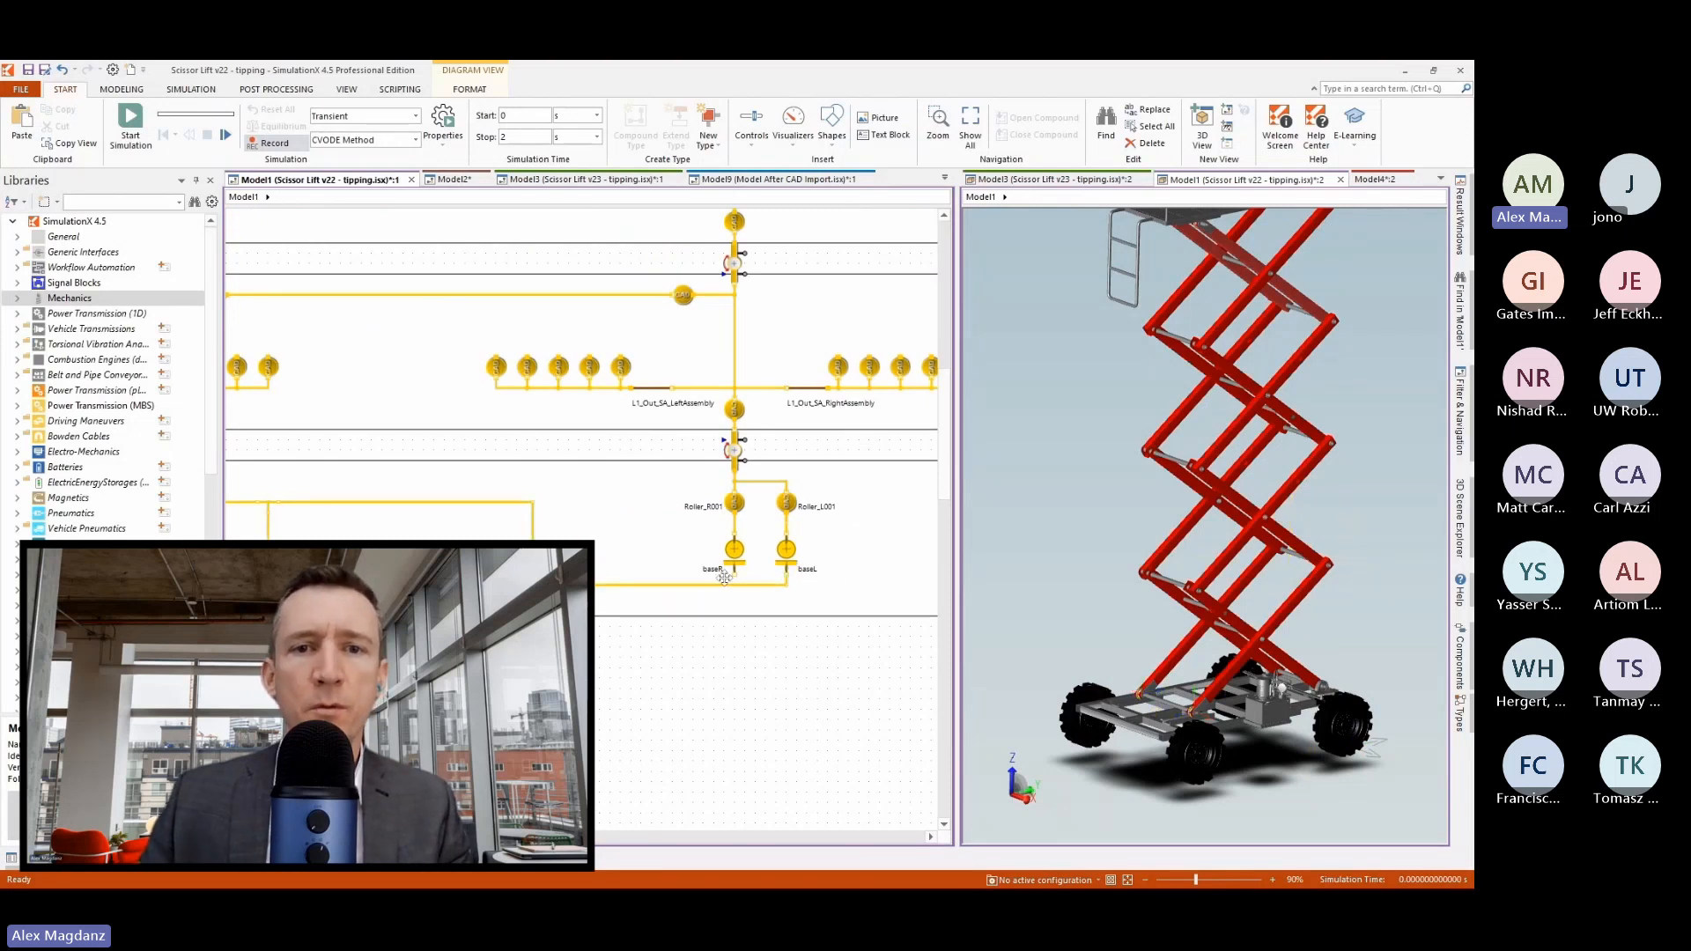
pyautogui.moveTo(737, 588); pyautogui.dragTo(735, 587)
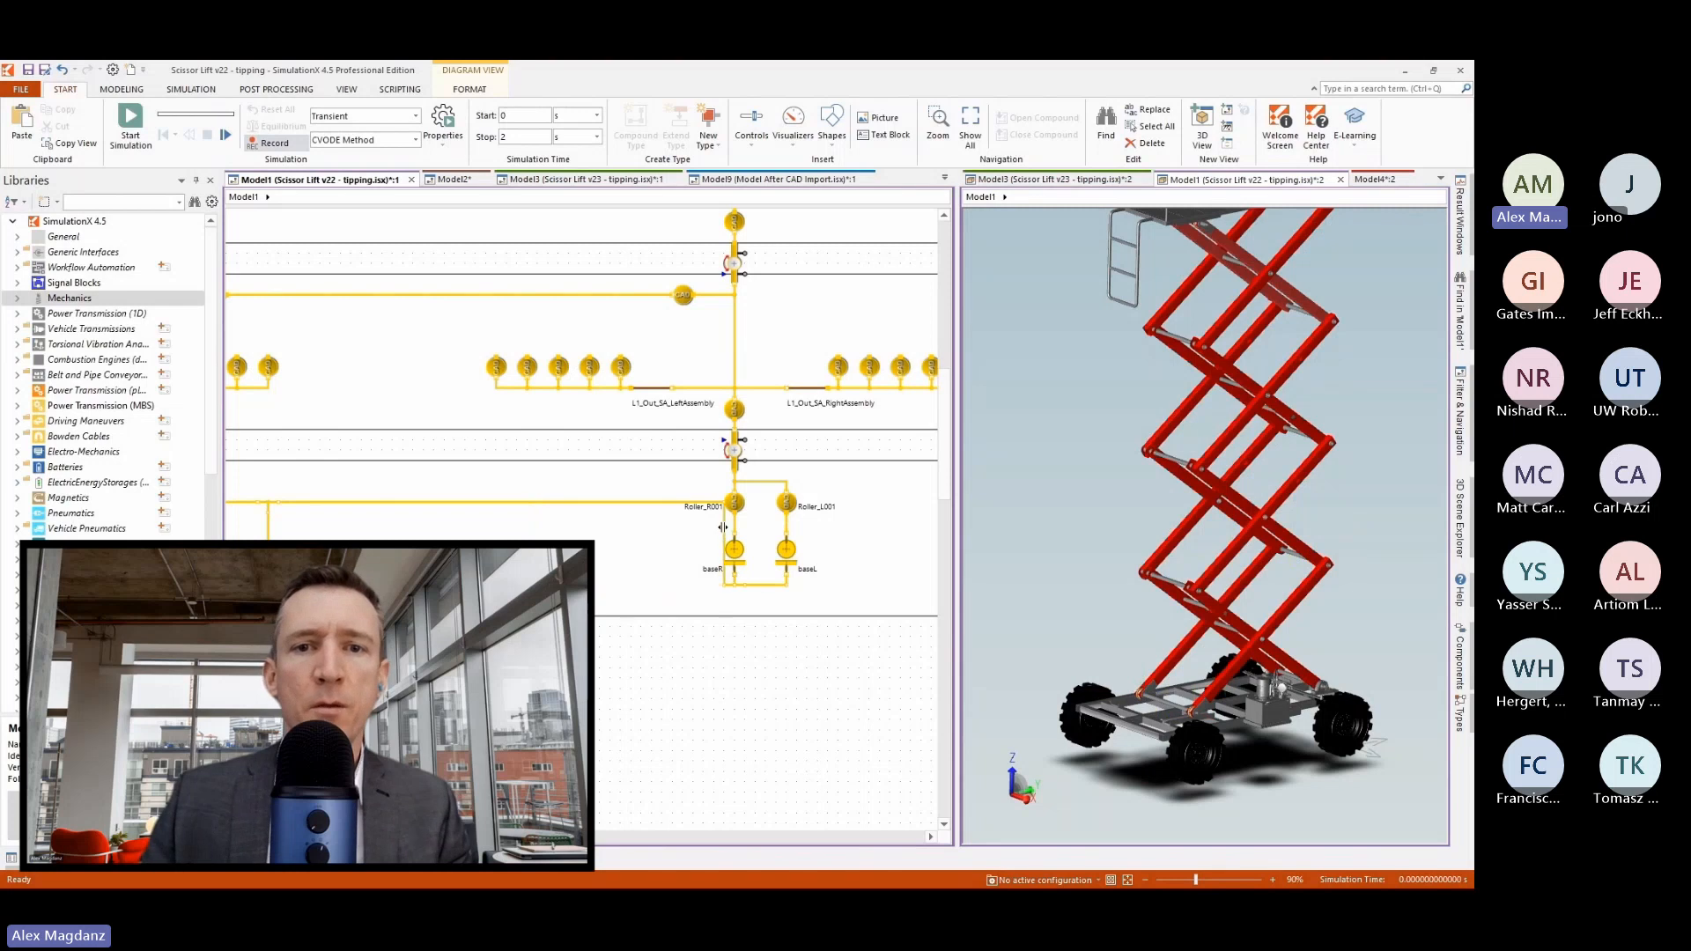
pyautogui.moveTo(724, 528); pyautogui.dragTo(631, 528)
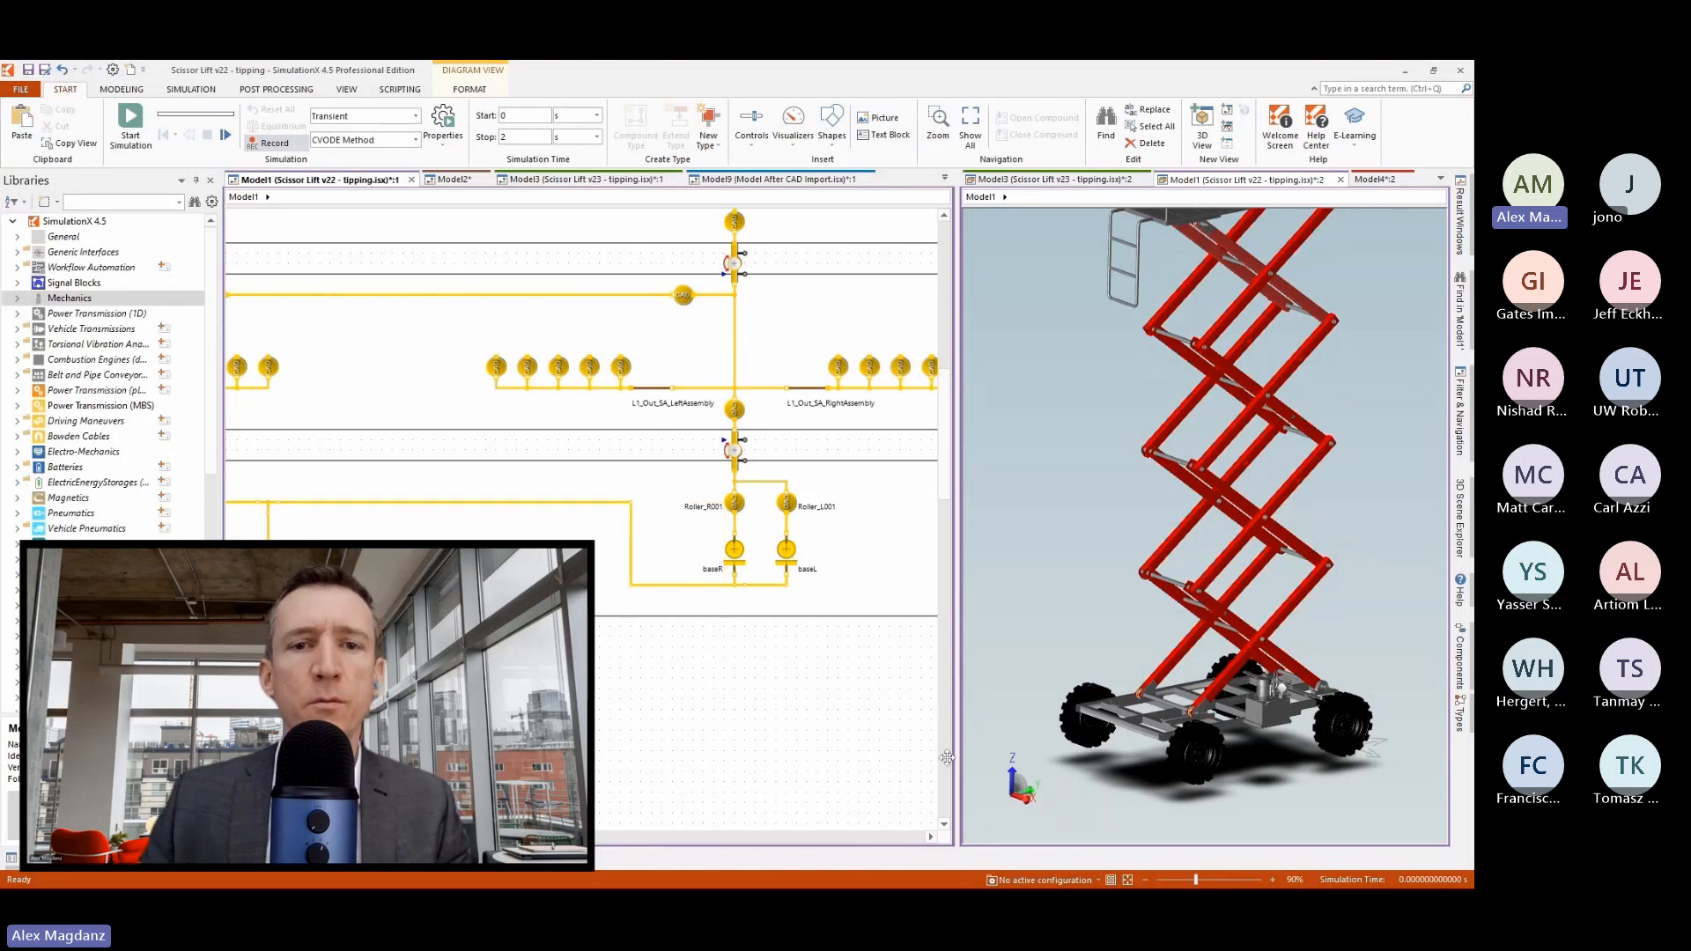
pyautogui.click(766, 703)
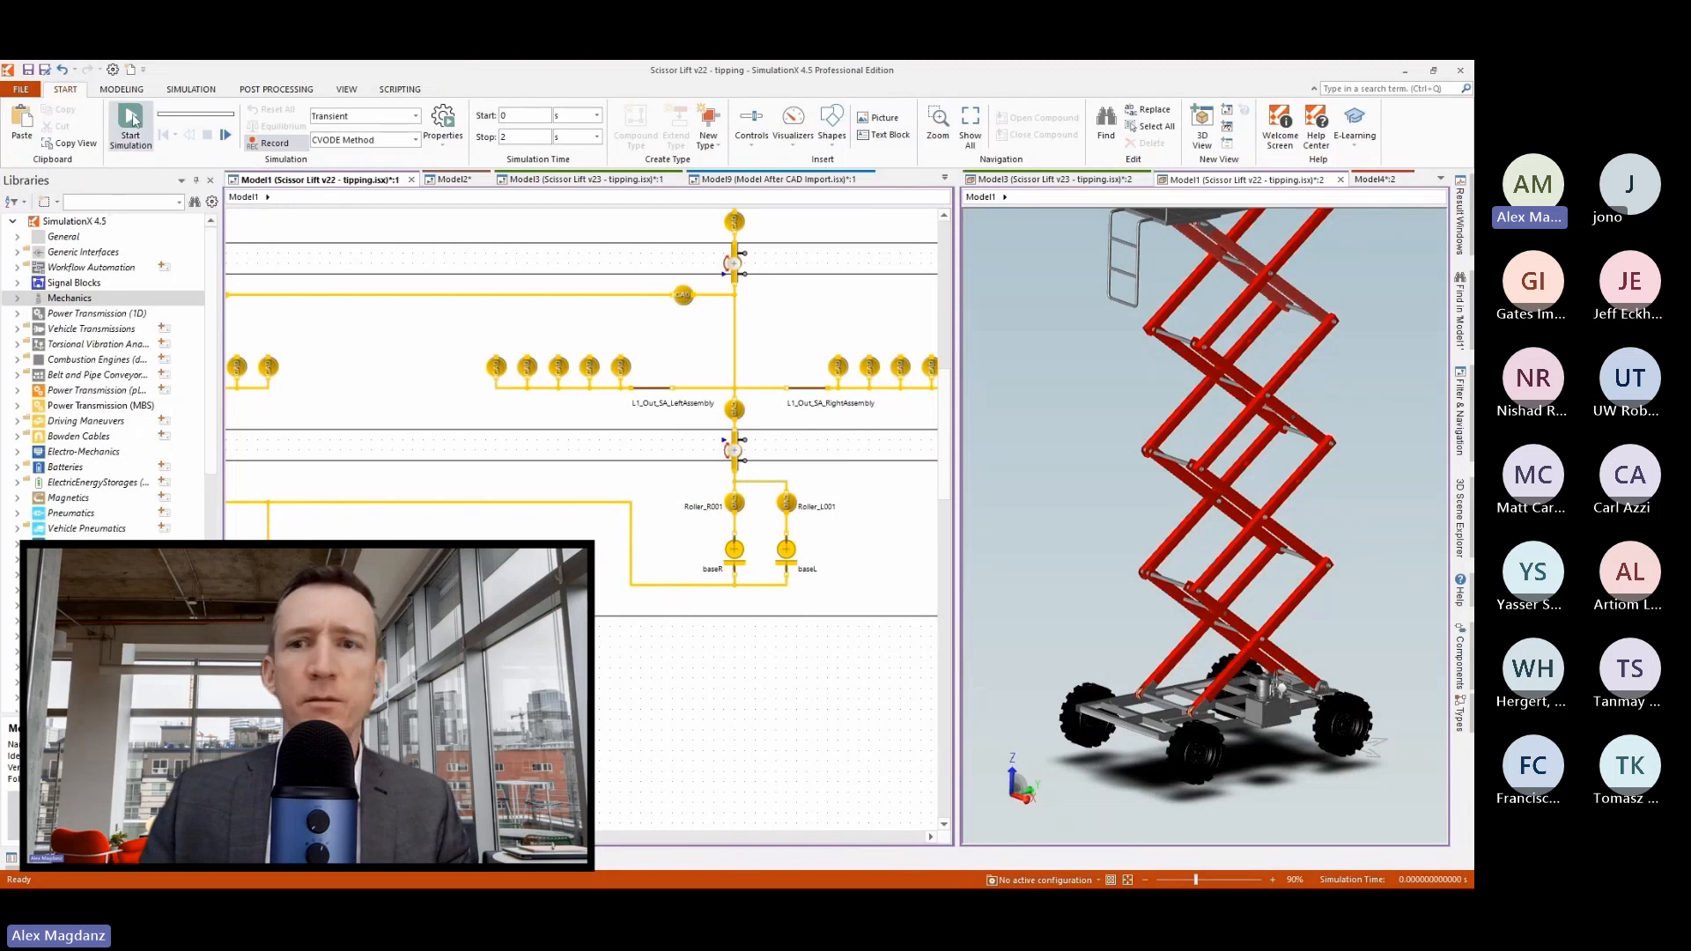
# Run the simulation, stop it before the end time and play back the recorded motion of the lift.
pyautogui.press('F5')
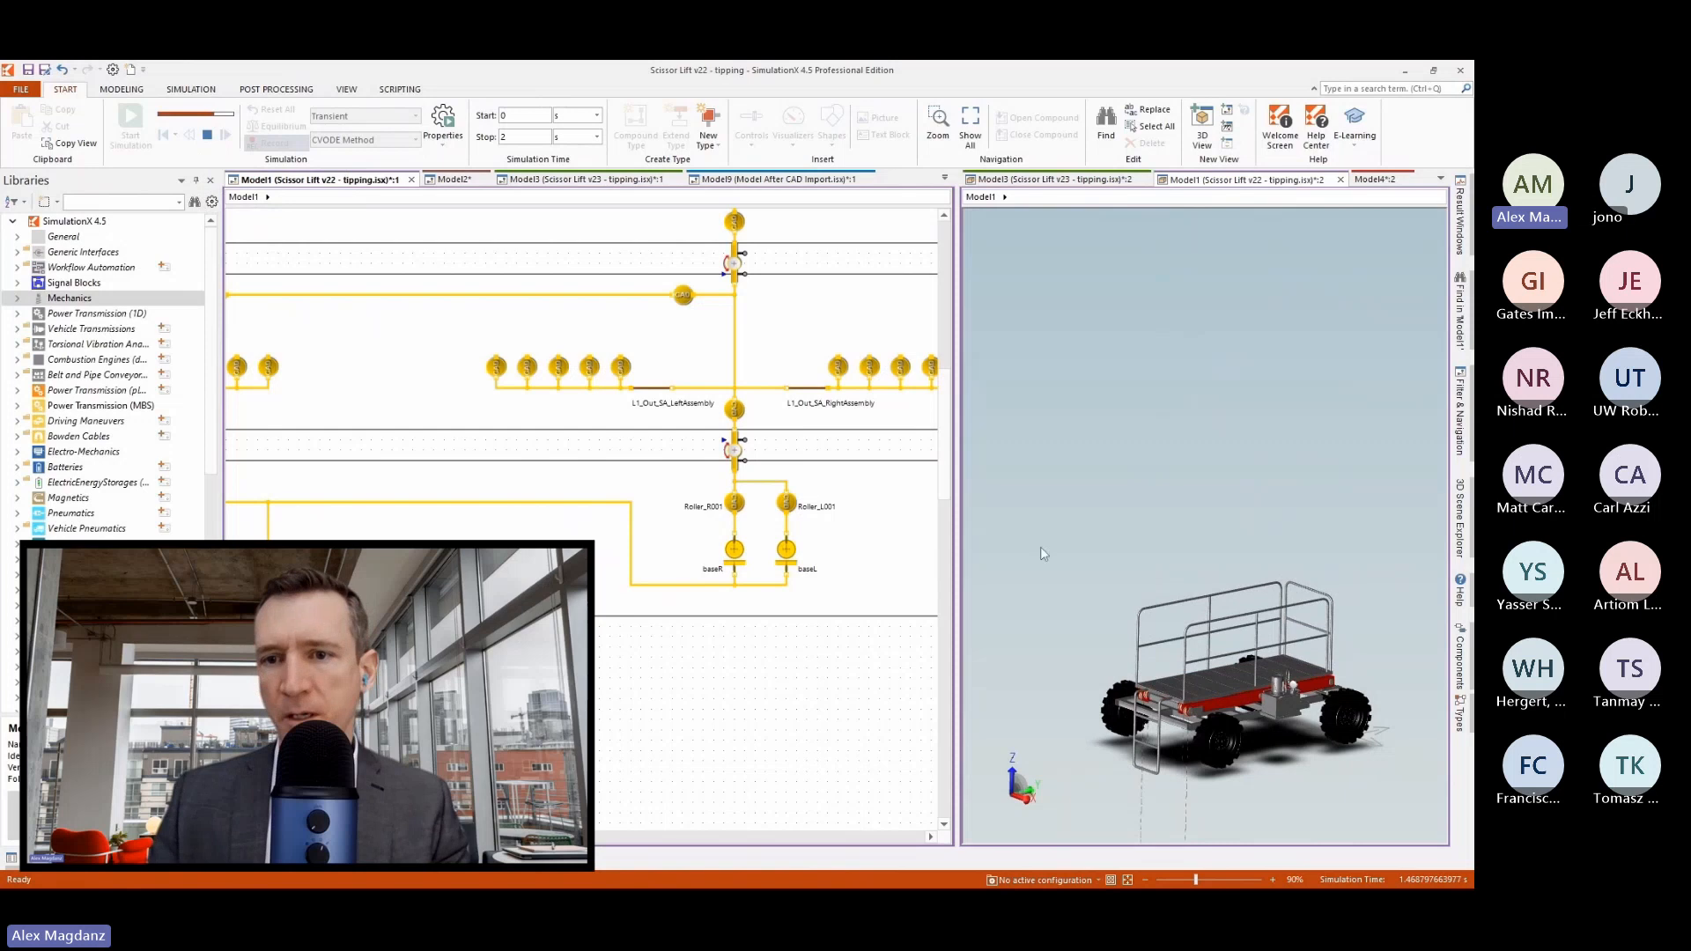
pyautogui.click(207, 135)
pyautogui.click(191, 91)
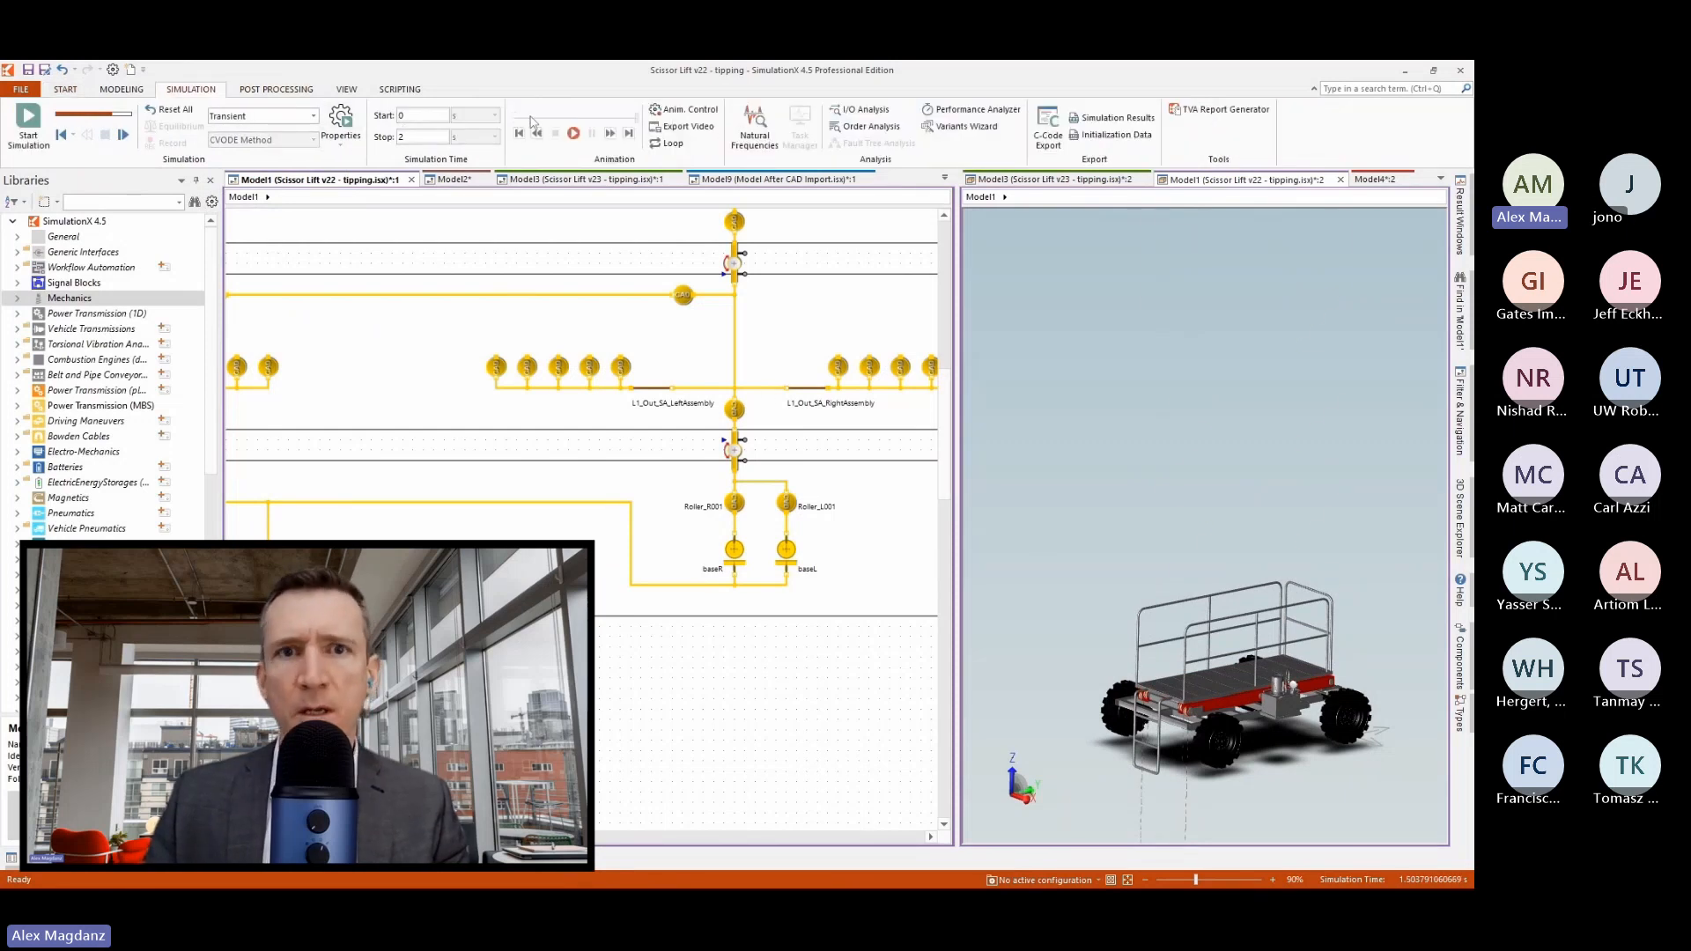
pyautogui.click(570, 133)
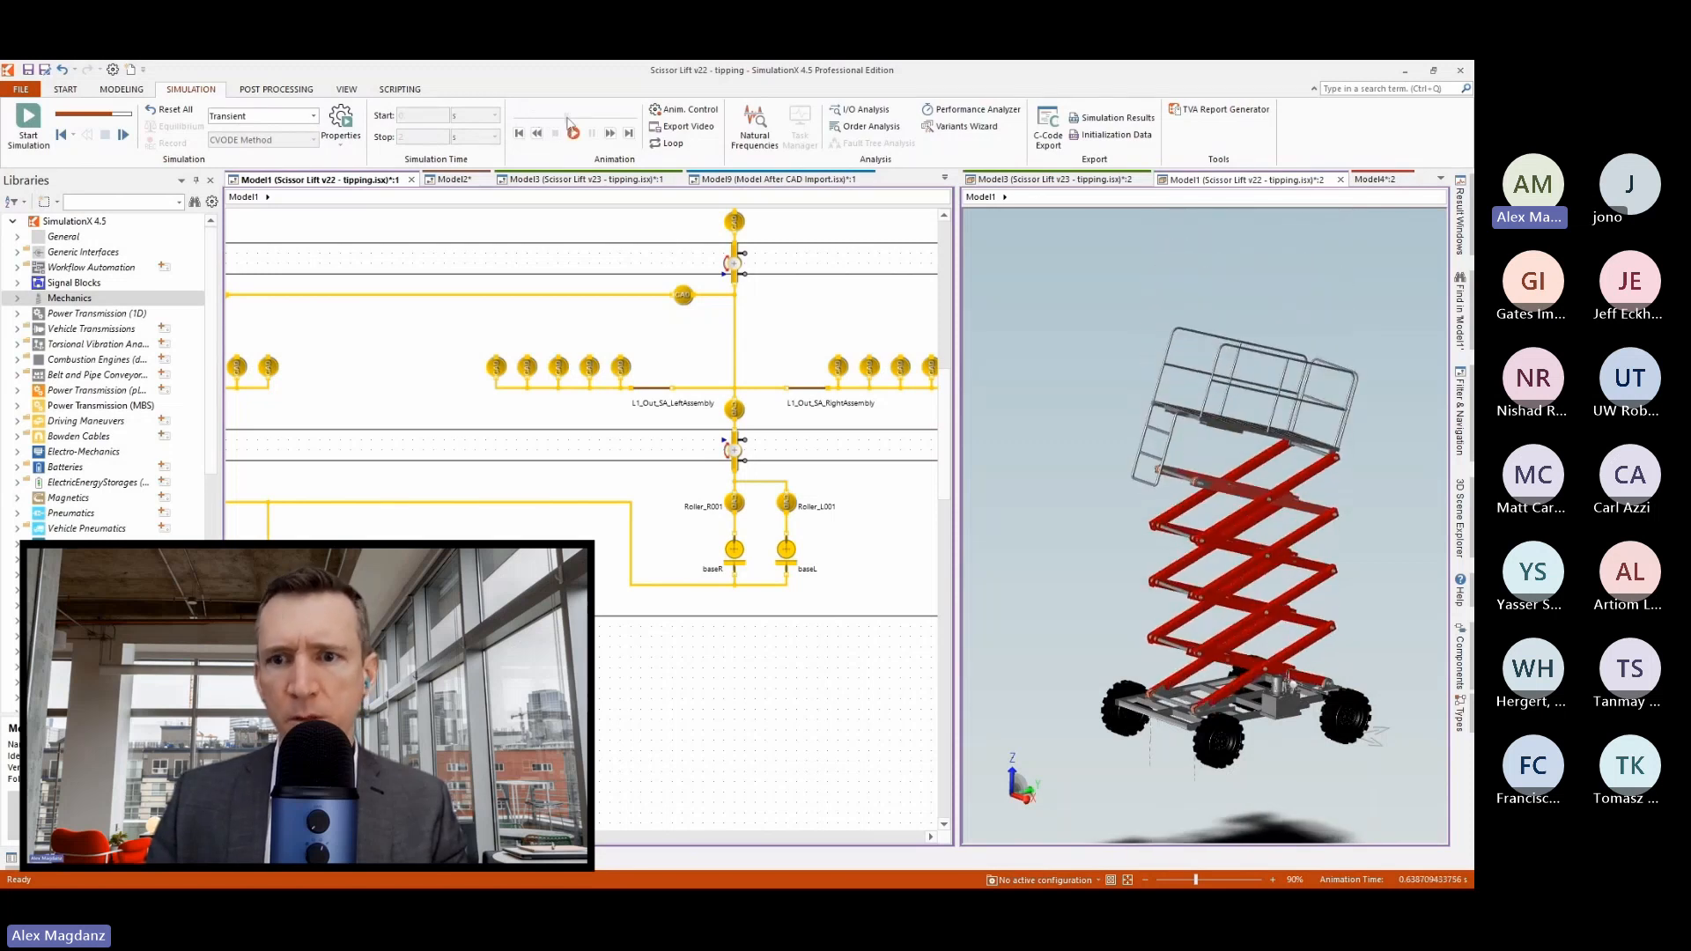
# Examine the rollers on the Base Cart frame up close in the 3D view, and reset the simulation.
pyautogui.scroll(10, 1195, 674)
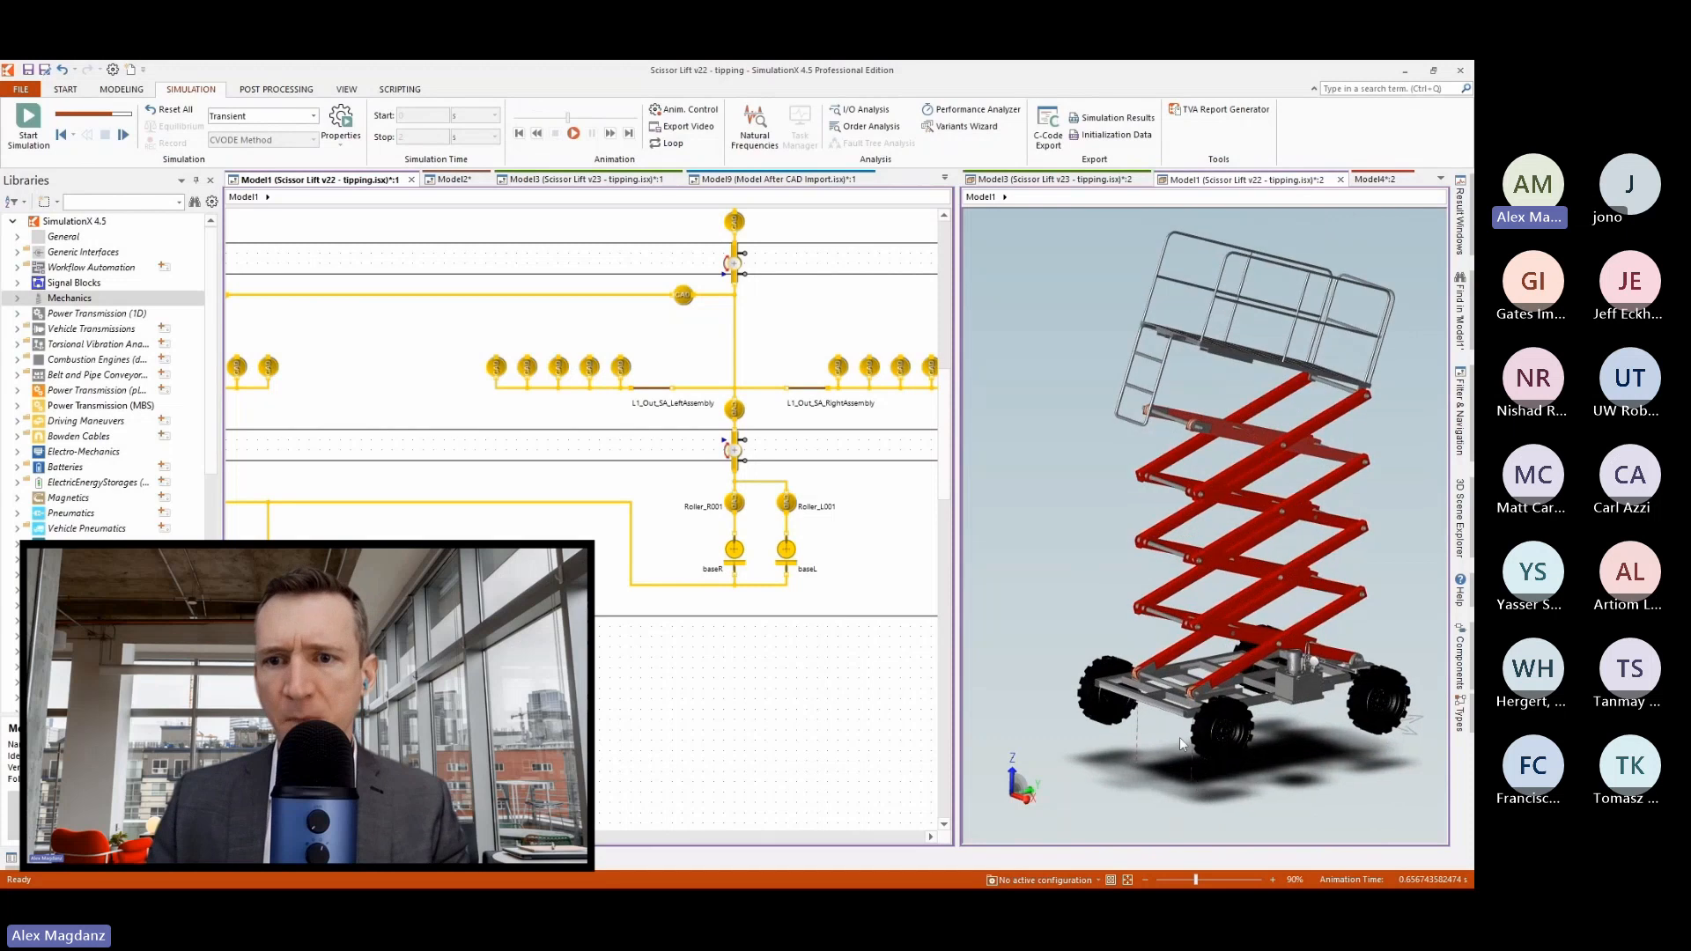
pyautogui.scroll(4, 1202, 665)
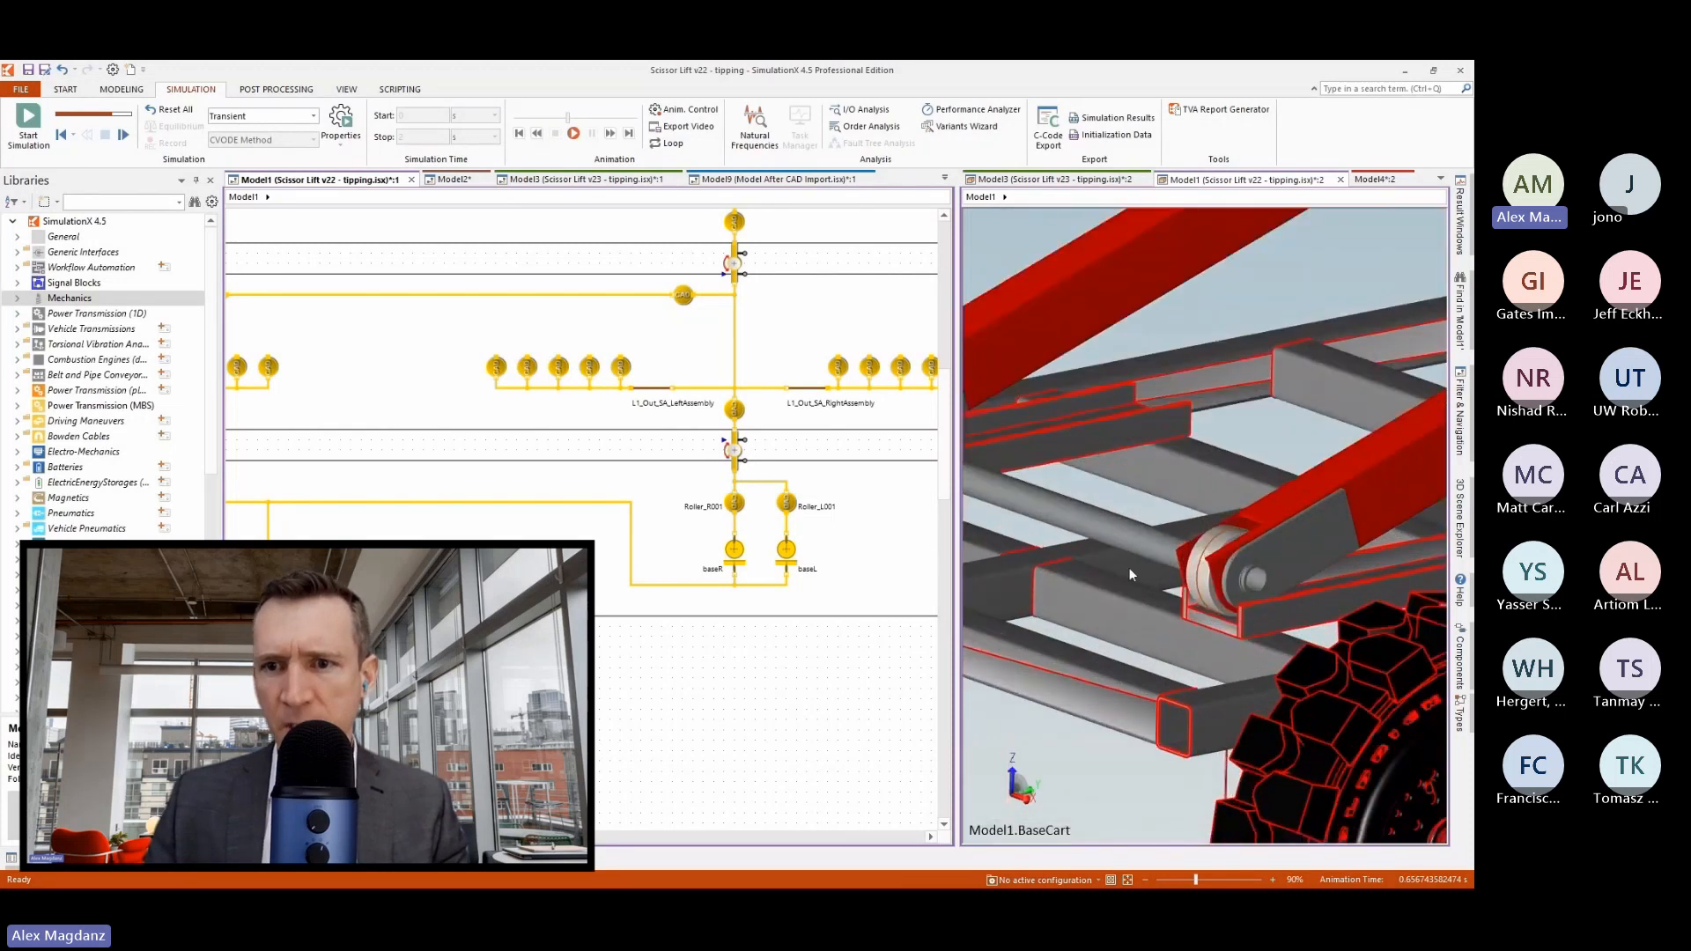
pyautogui.scroll(-3, 1130, 574)
pyautogui.scroll(-2, 1175, 441)
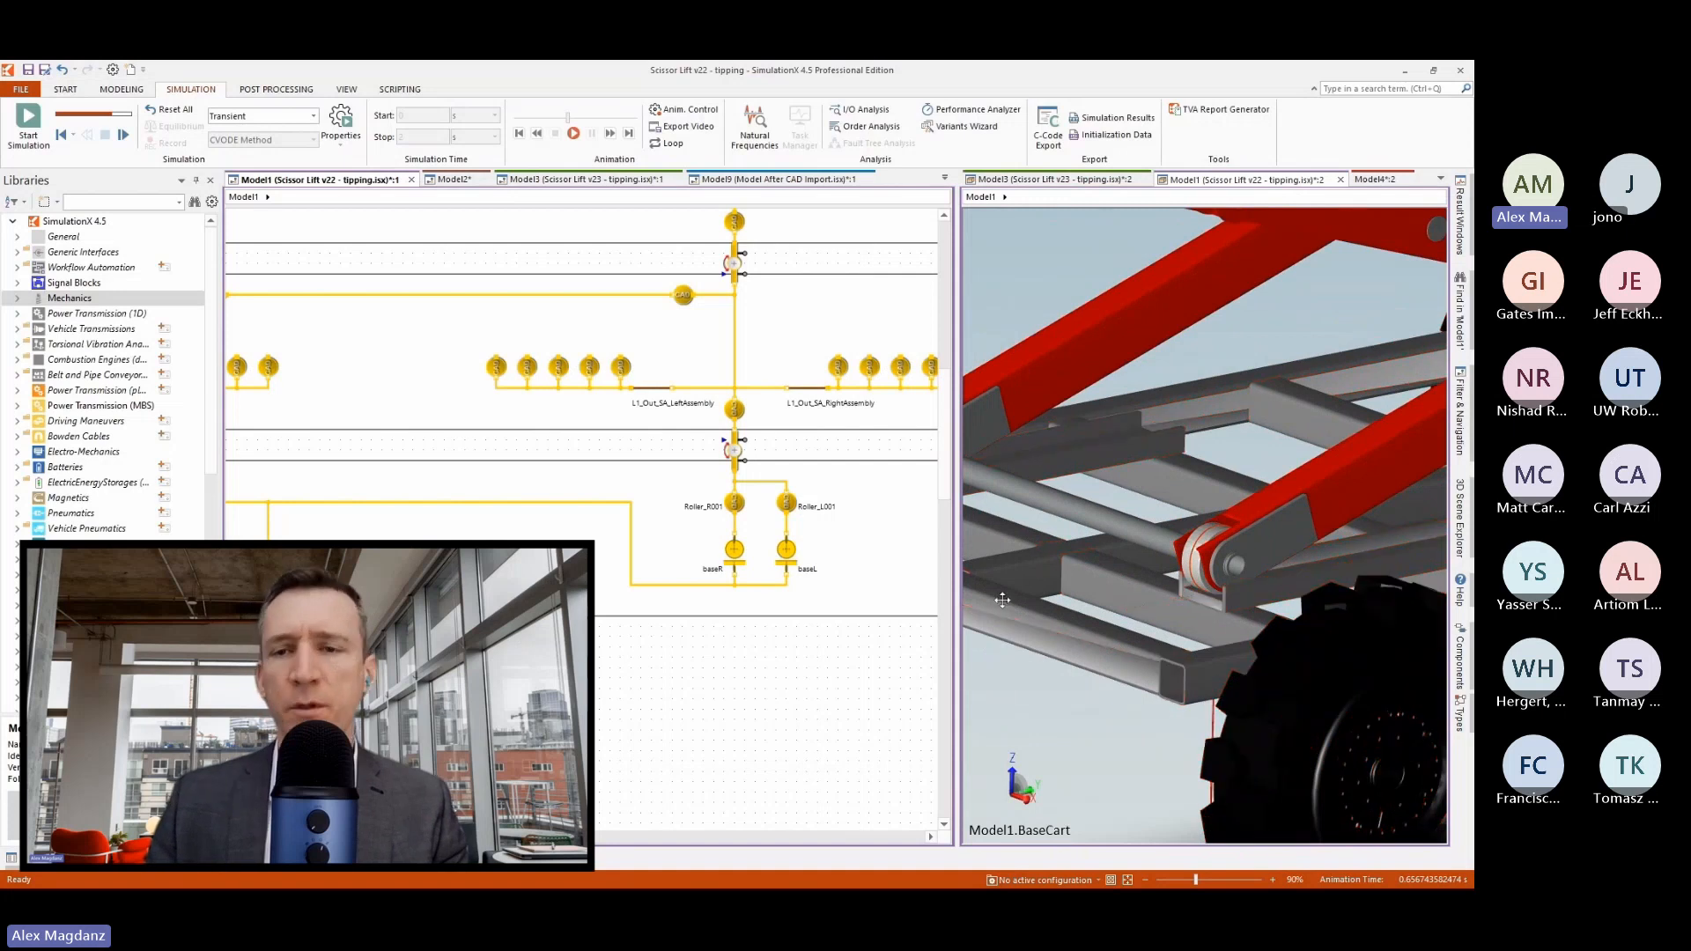
pyautogui.scroll(-5, 1101, 634)
pyautogui.scroll(-6, 1150, 725)
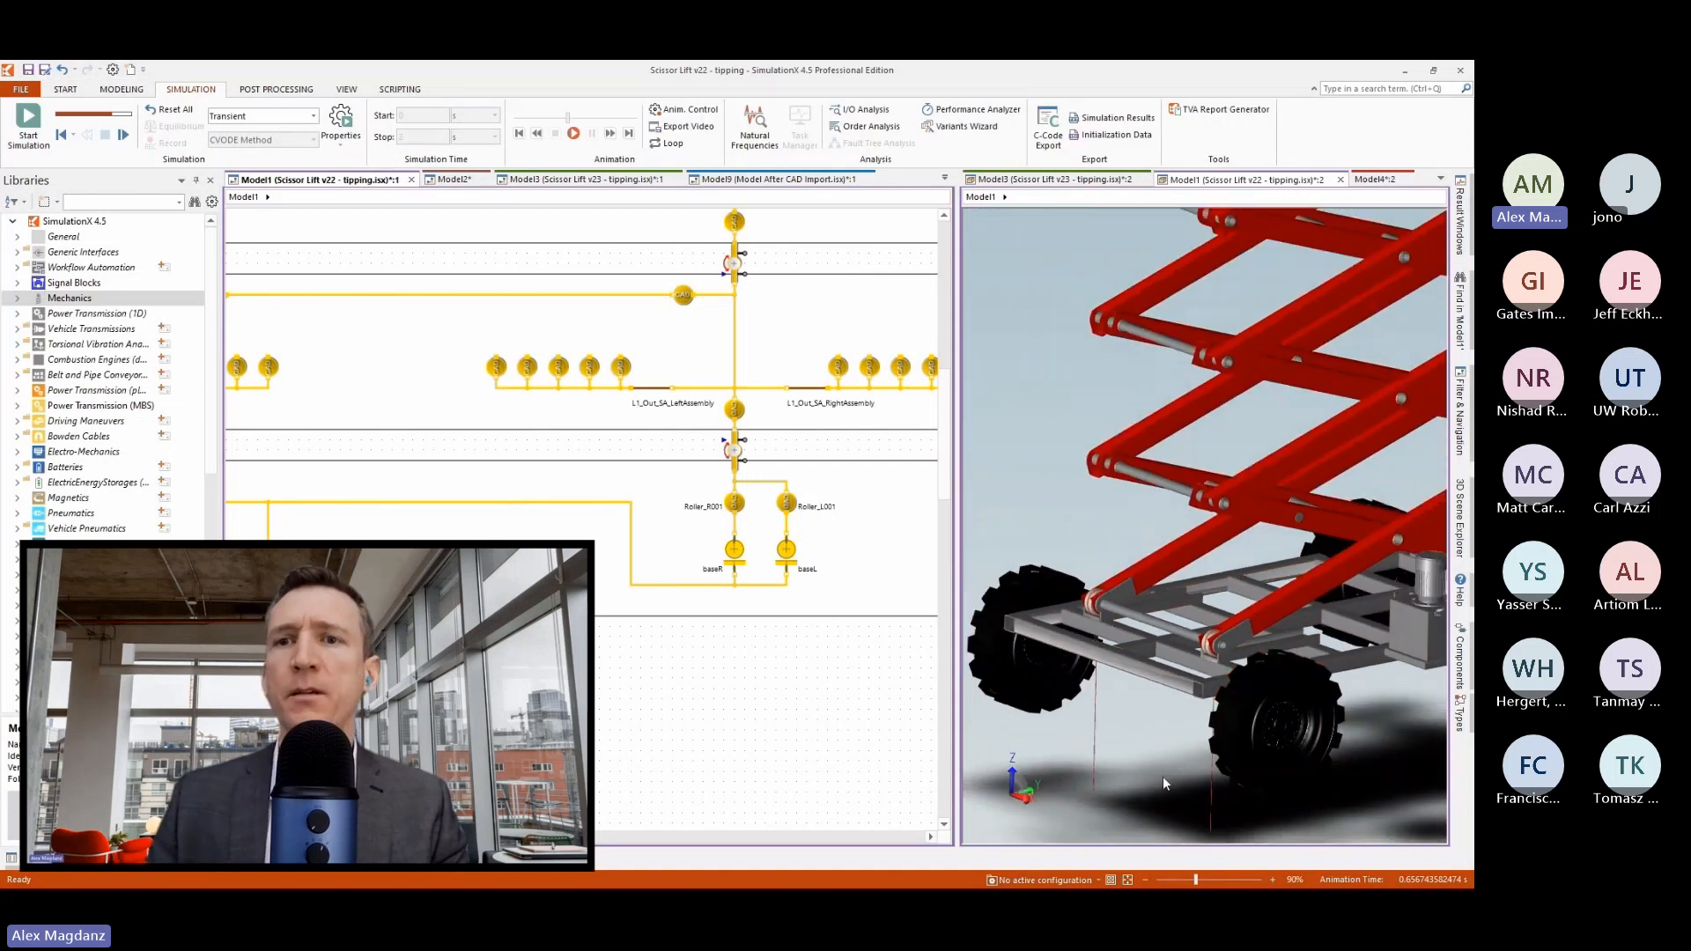
pyautogui.scroll(-1, 1101, 775)
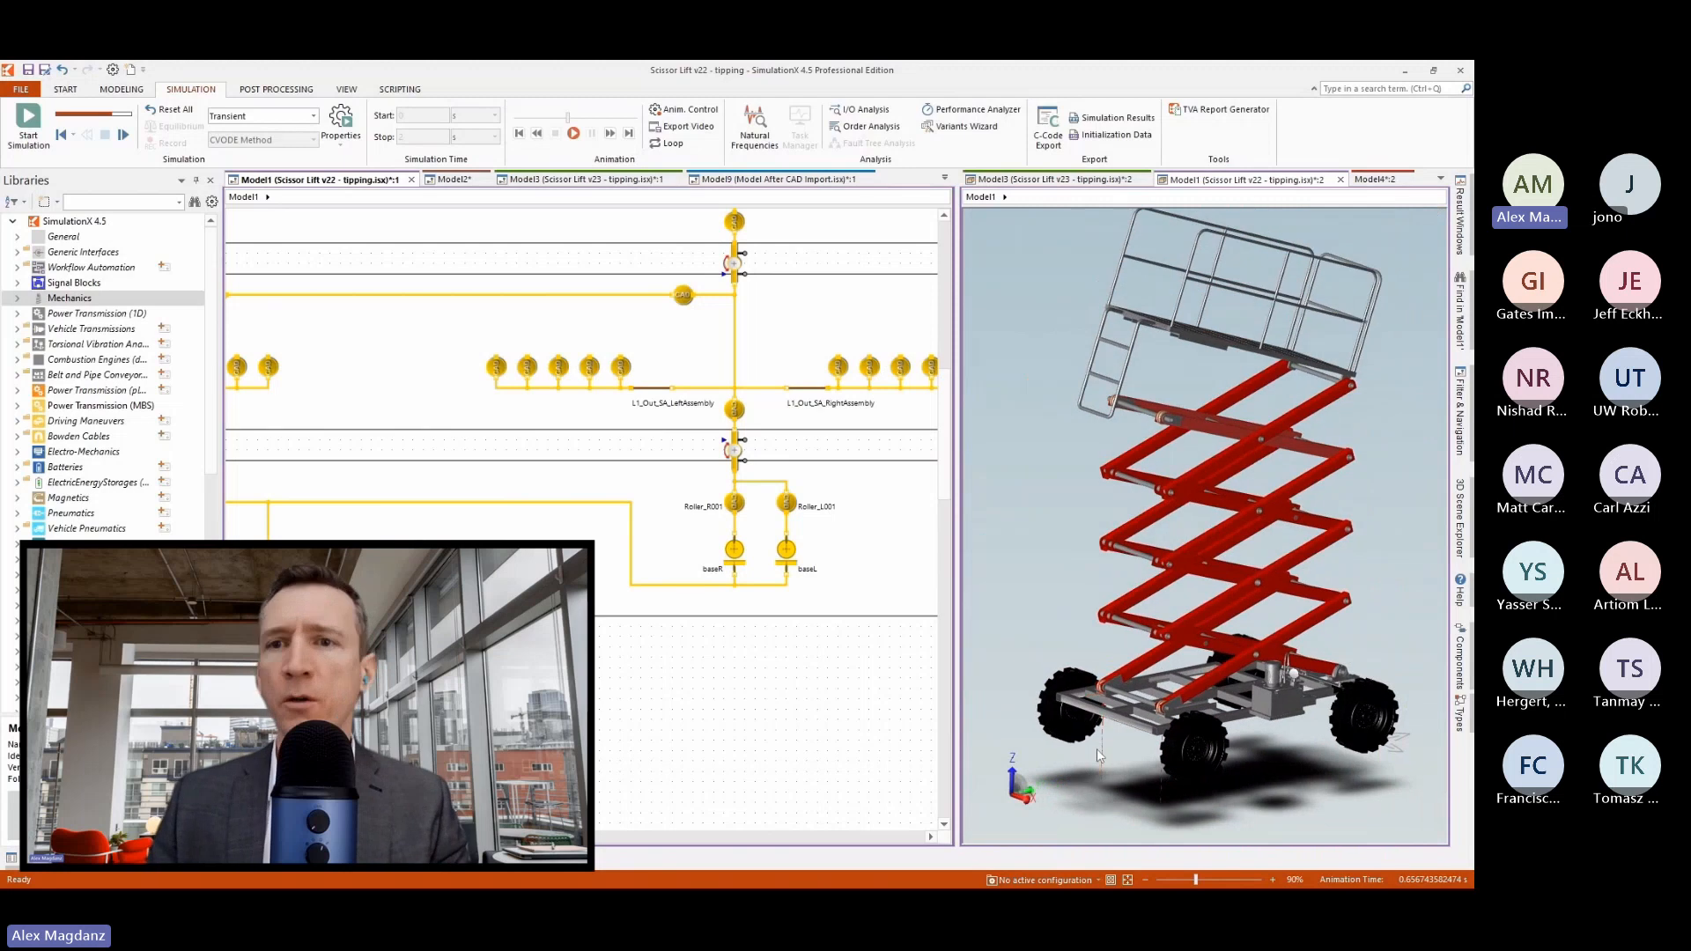
pyautogui.click(62, 135)
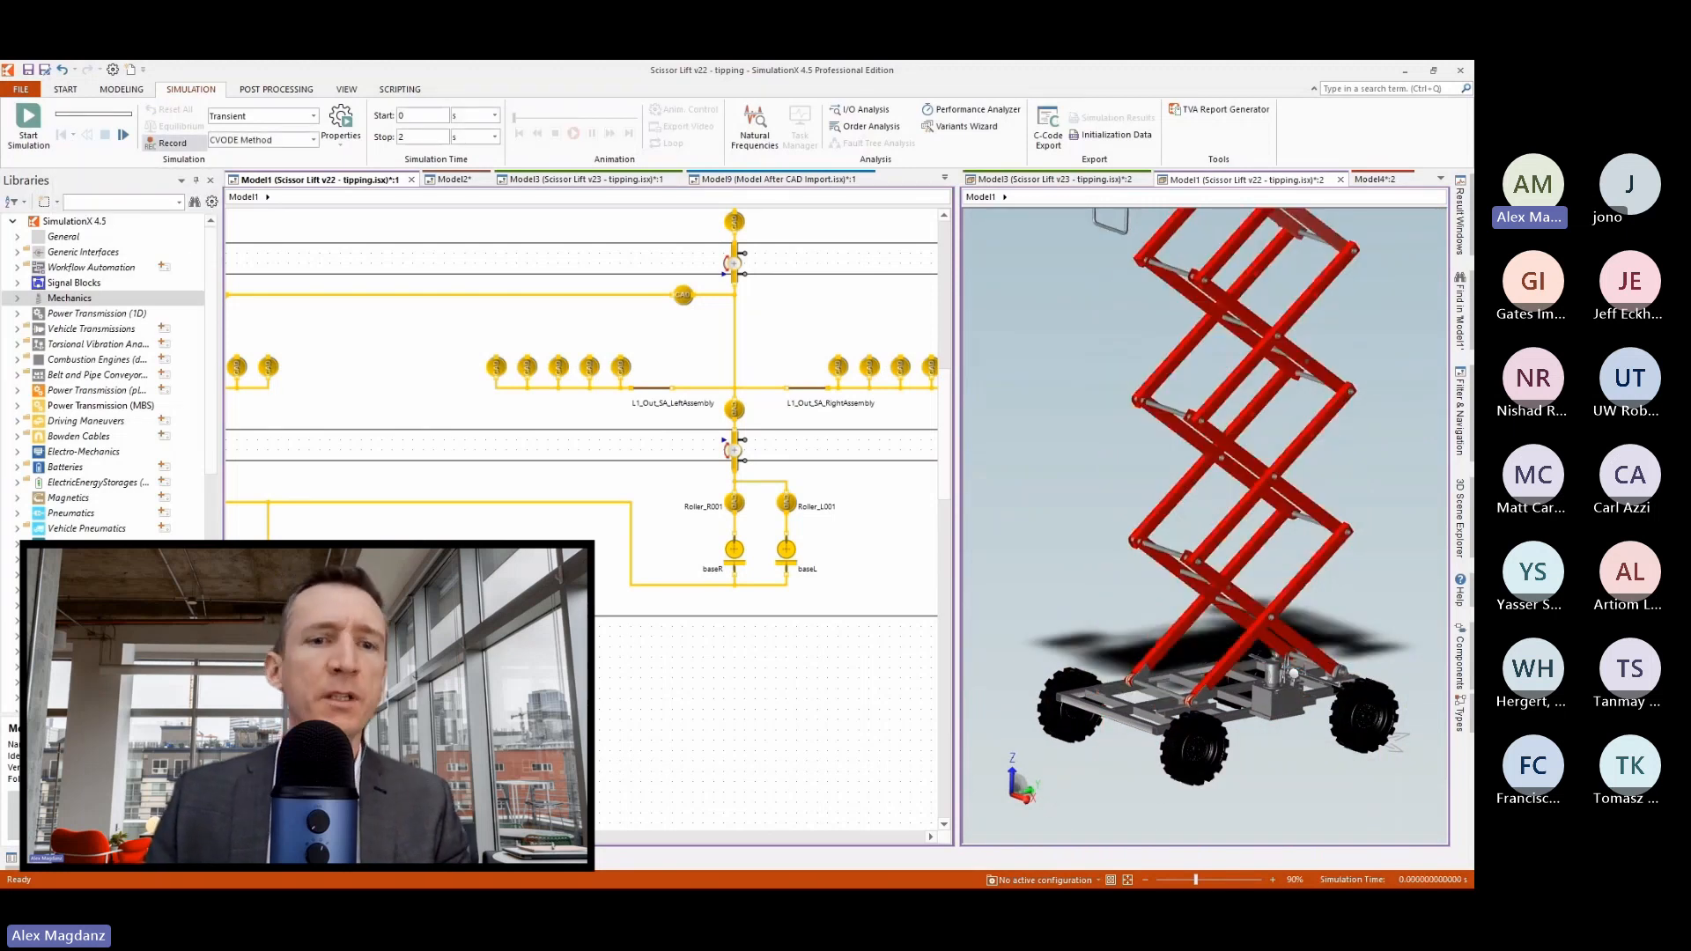
# Insert a Hydraulic Differential Cylinder from the Power Transmission (MBS) actuating elements near stages 2 and 3 and reverse its orientation.
pyautogui.moveTo(457, 391); pyautogui.dragTo(606, 691)
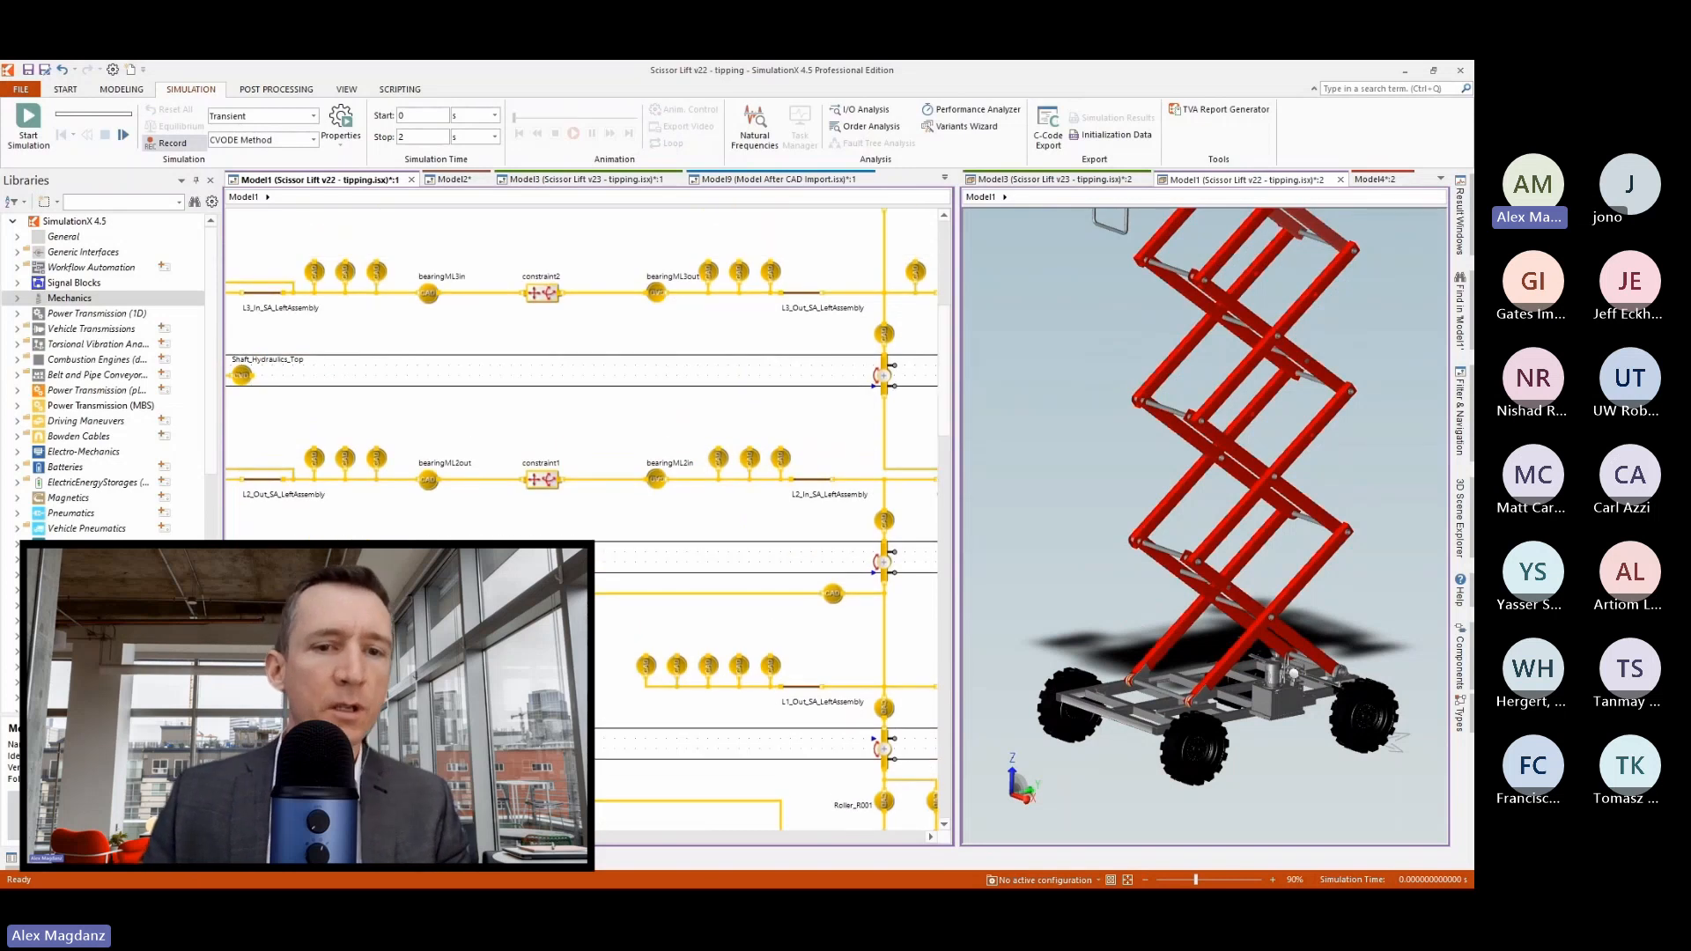
pyautogui.moveTo(423, 837); pyautogui.dragTo(386, 836)
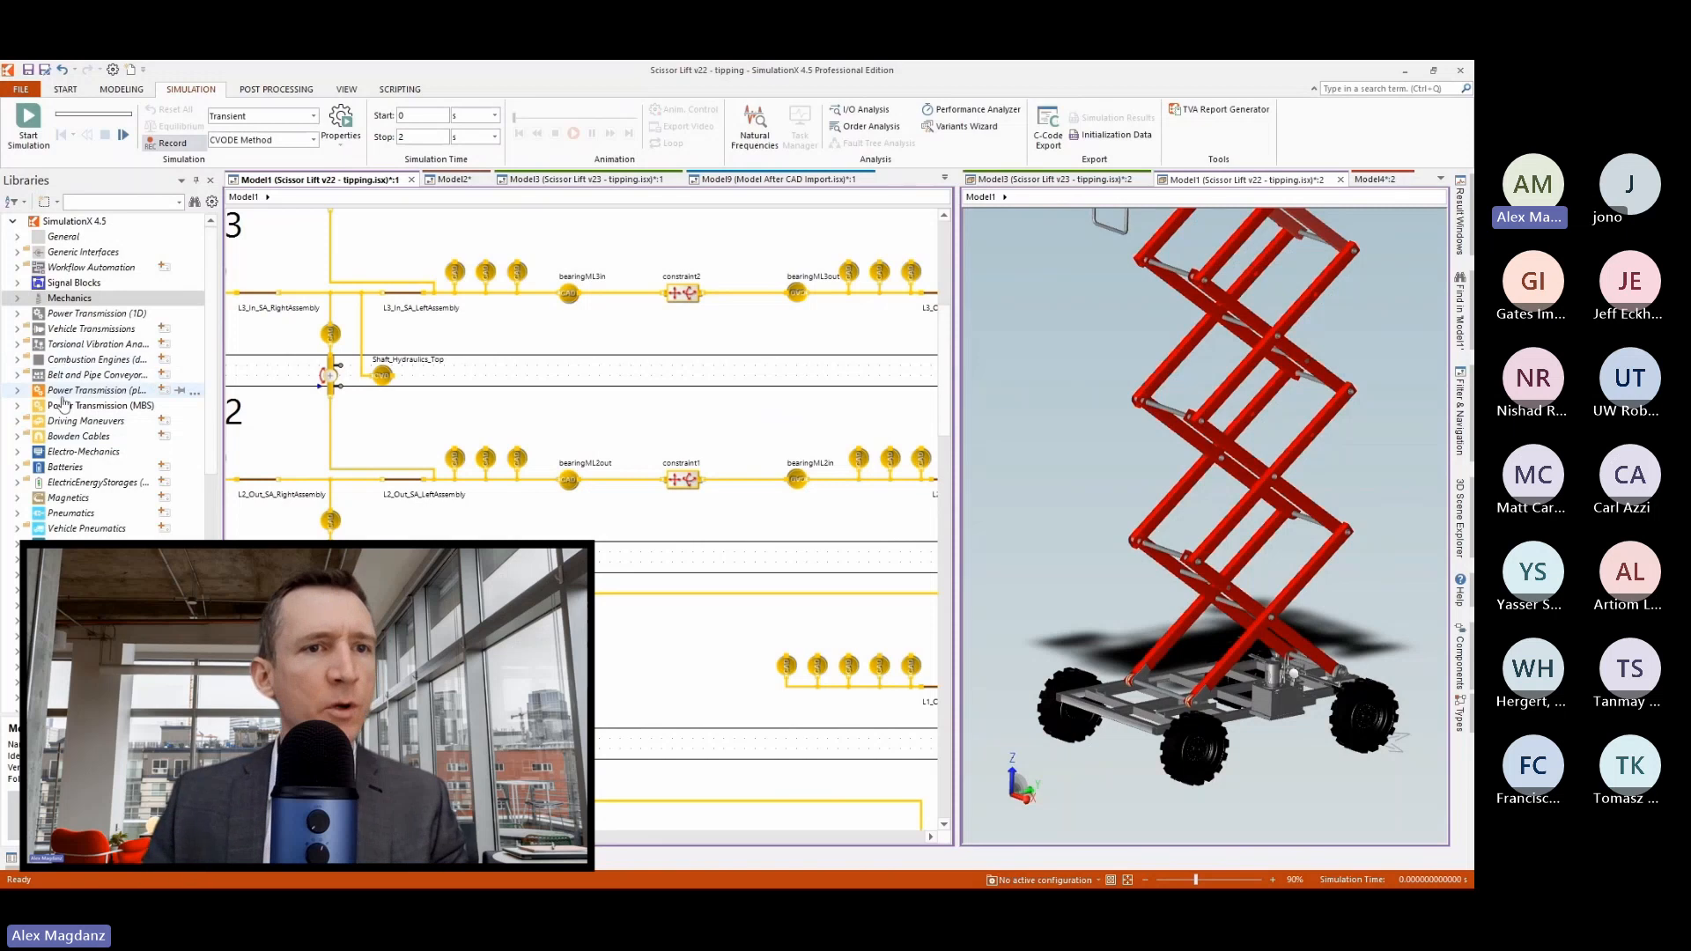
pyautogui.click(17, 405)
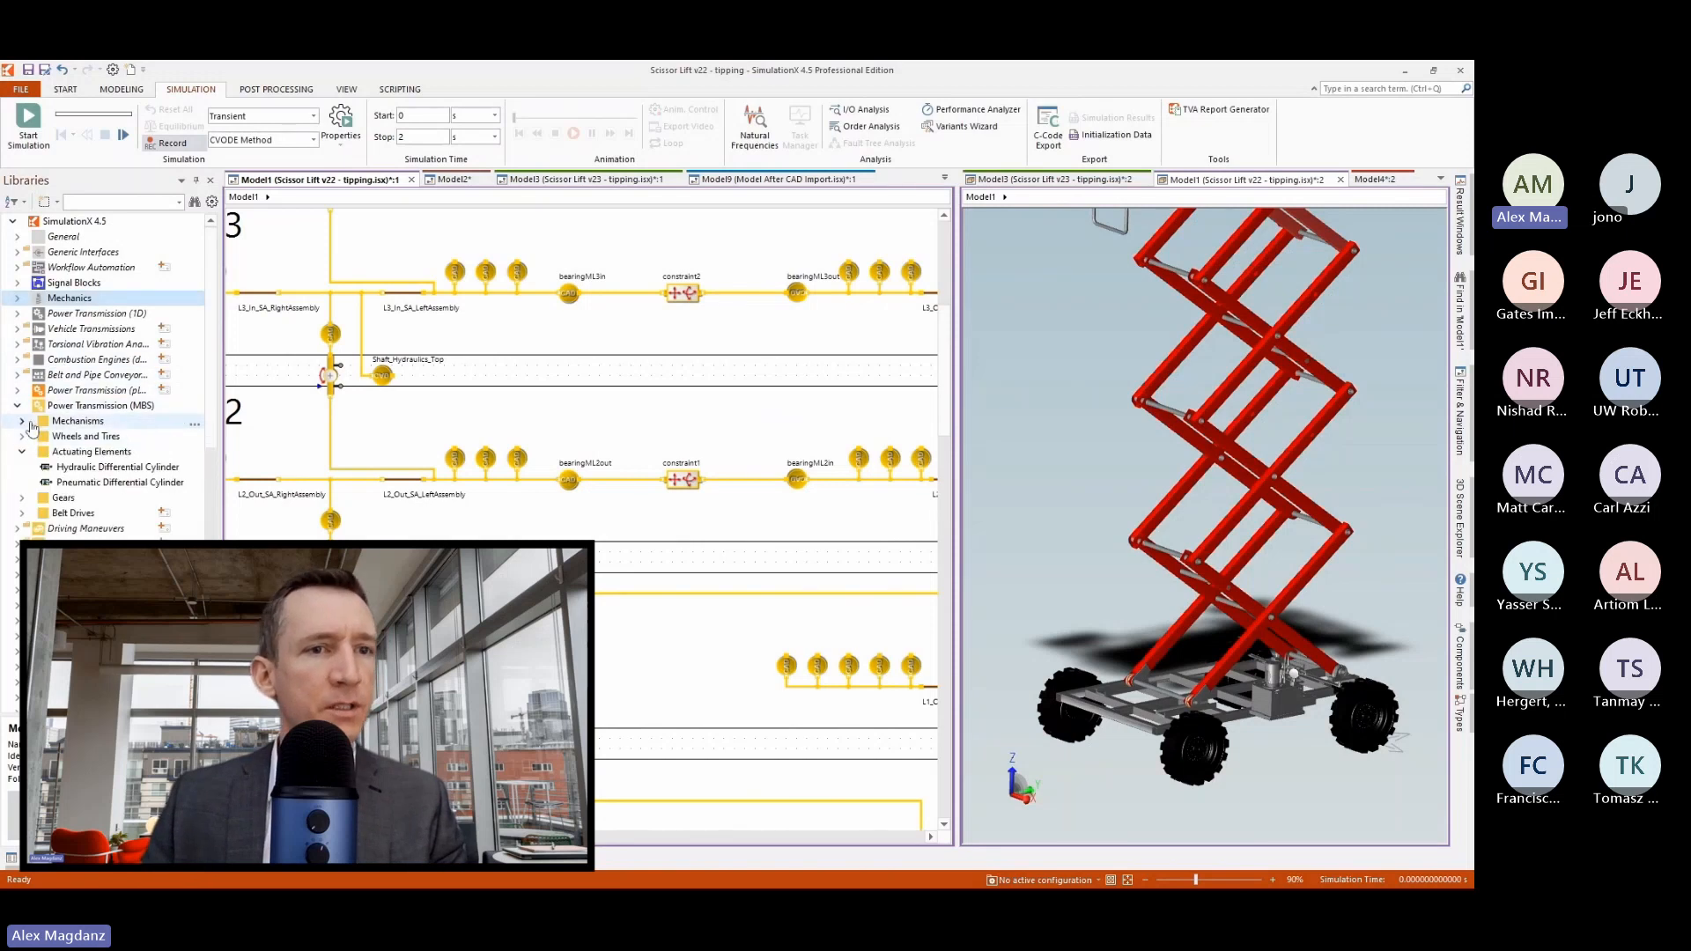
pyautogui.click(22, 422)
pyautogui.click(23, 422)
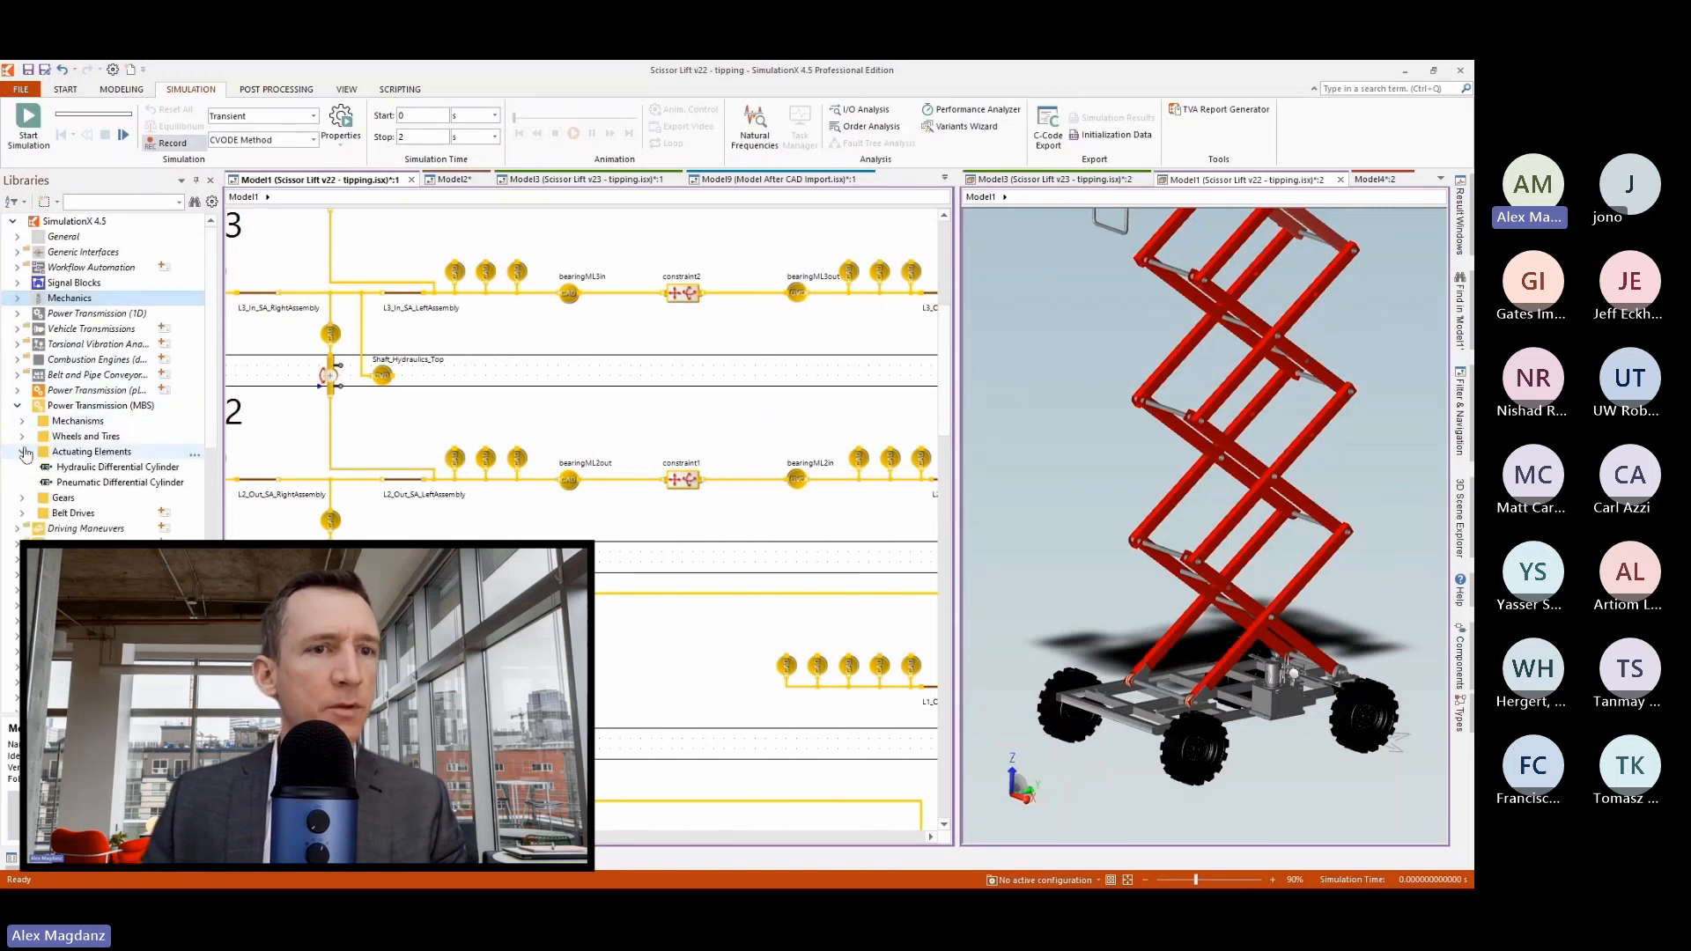
pyautogui.click(23, 452)
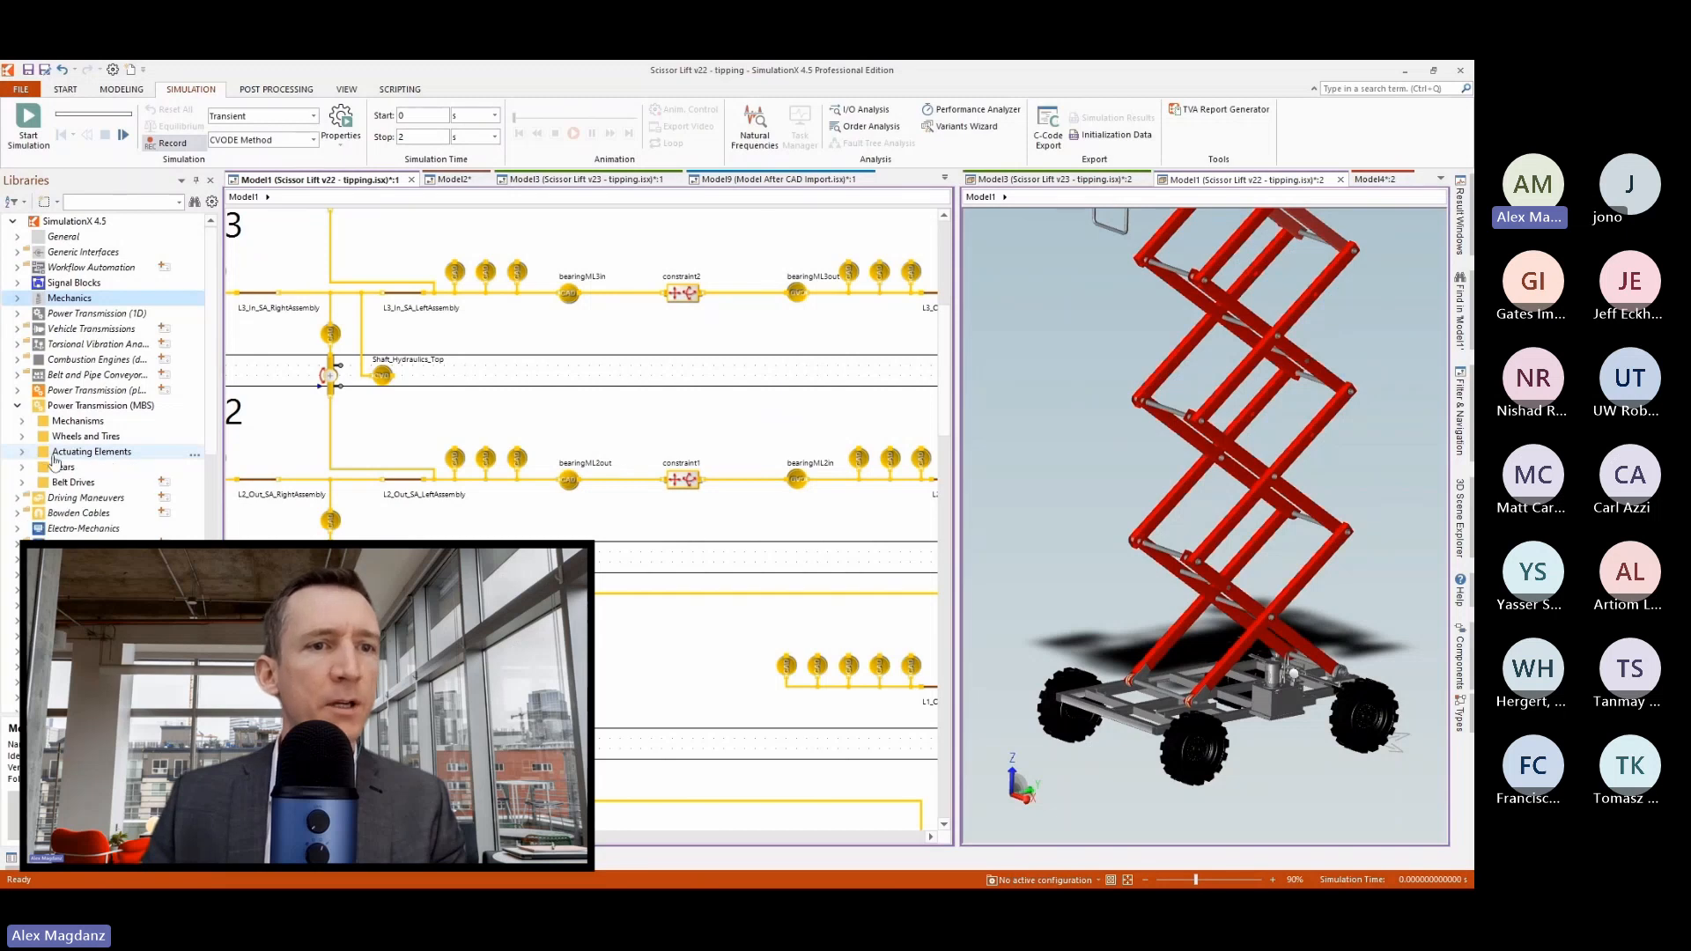
pyautogui.click(23, 453)
pyautogui.moveTo(172, 471); pyautogui.dragTo(532, 335)
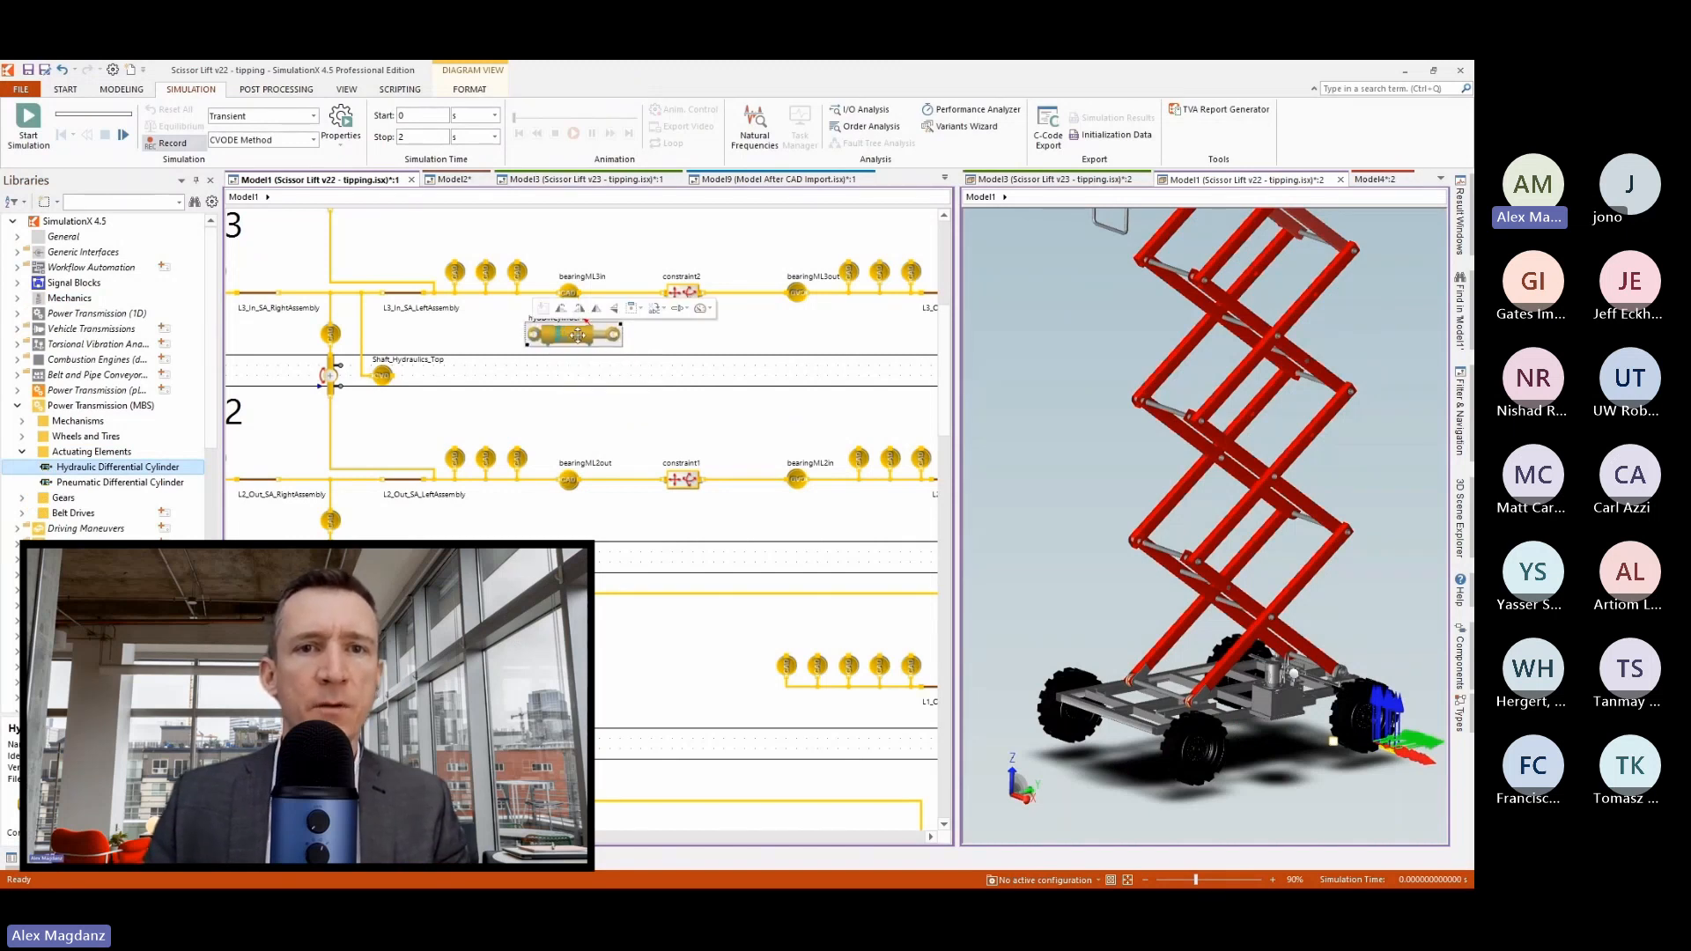
pyautogui.click(579, 309)
pyautogui.click(579, 310)
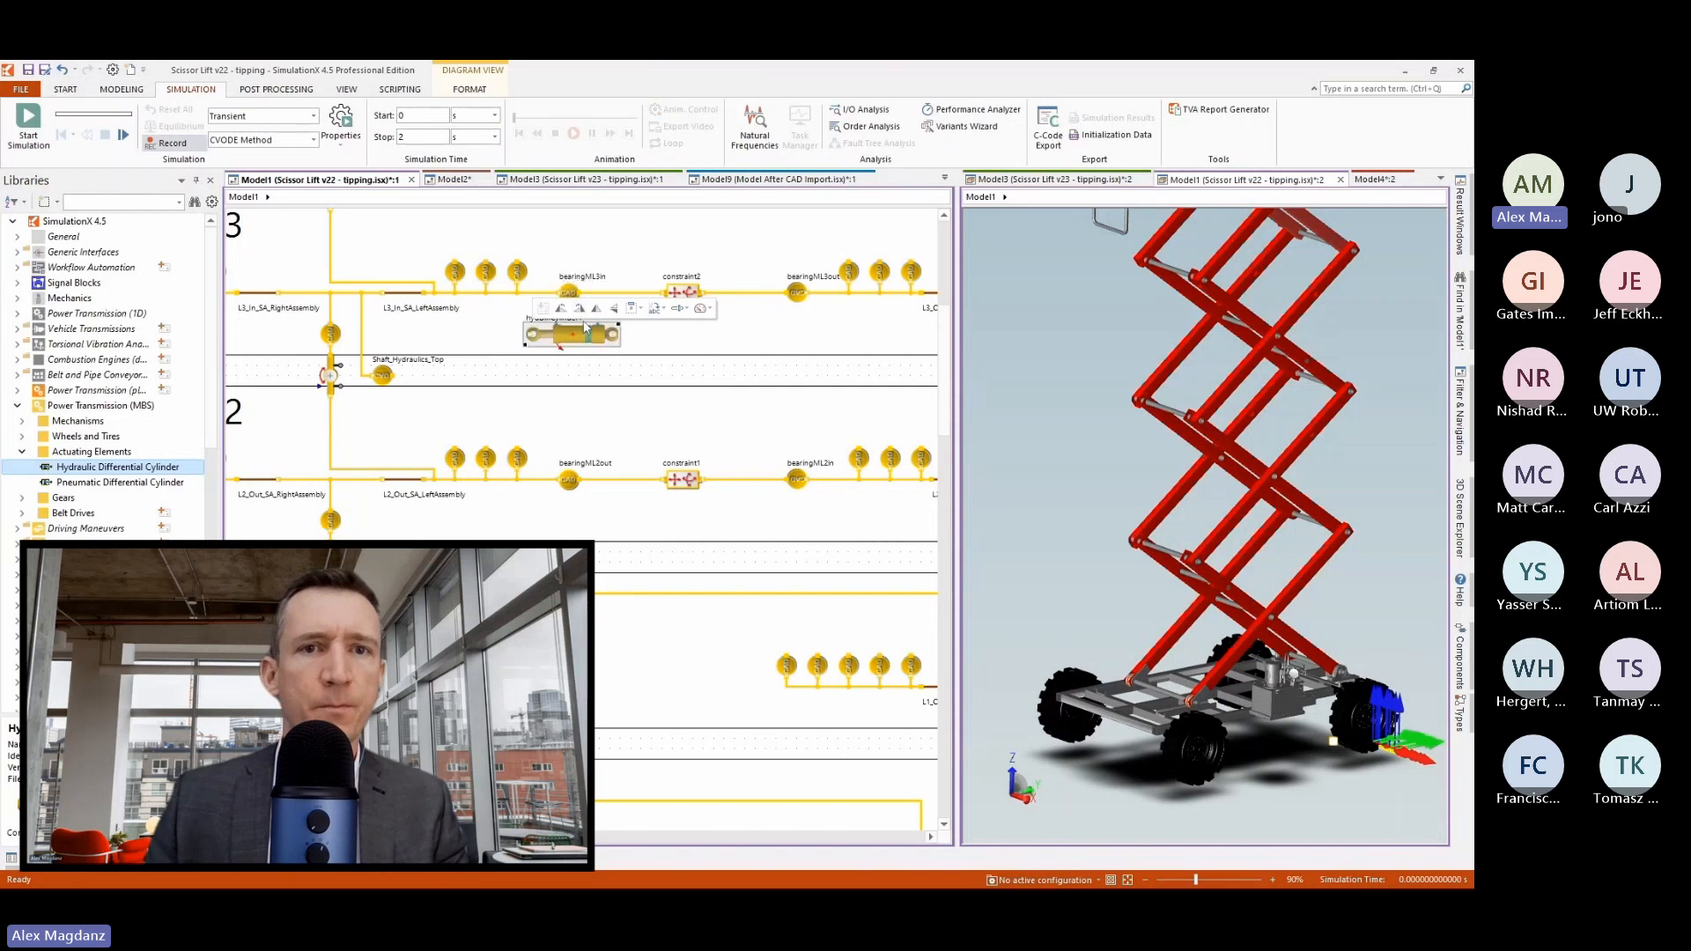
# Connect one end of the hydraulic cylinder to Shaft_Hydraulics_Top and the other to the lower linkage, aligning the cylinder with the shaft element.
pyautogui.moveTo(572, 340); pyautogui.dragTo(546, 420)
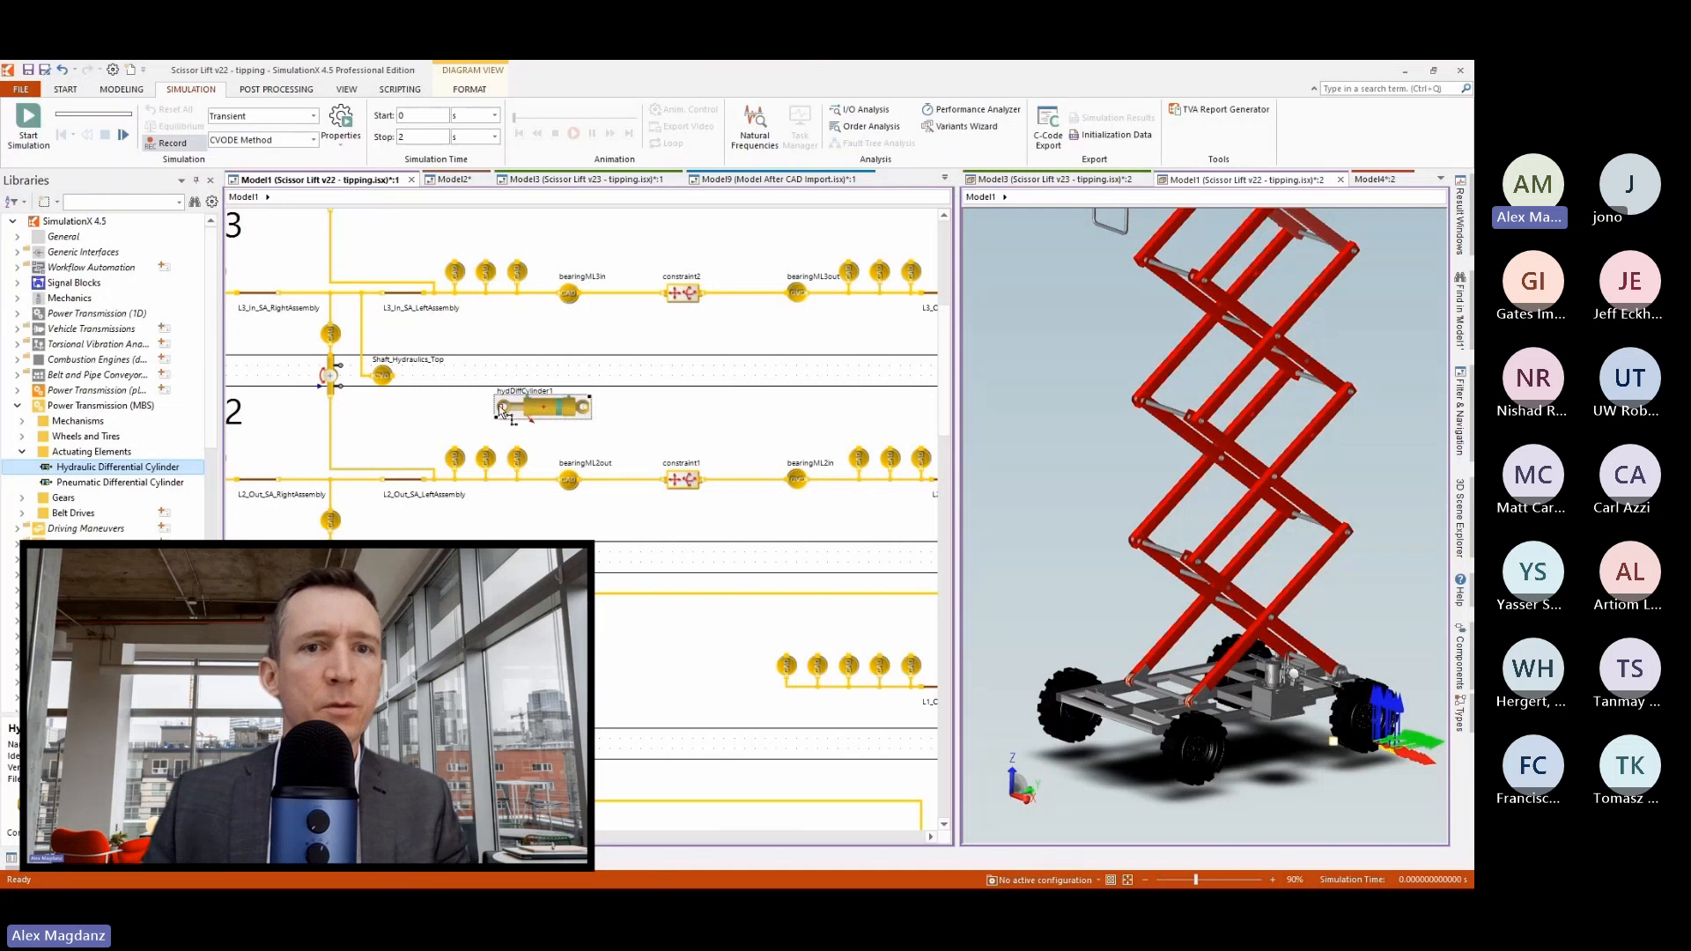
pyautogui.moveTo(392, 365); pyautogui.dragTo(395, 378)
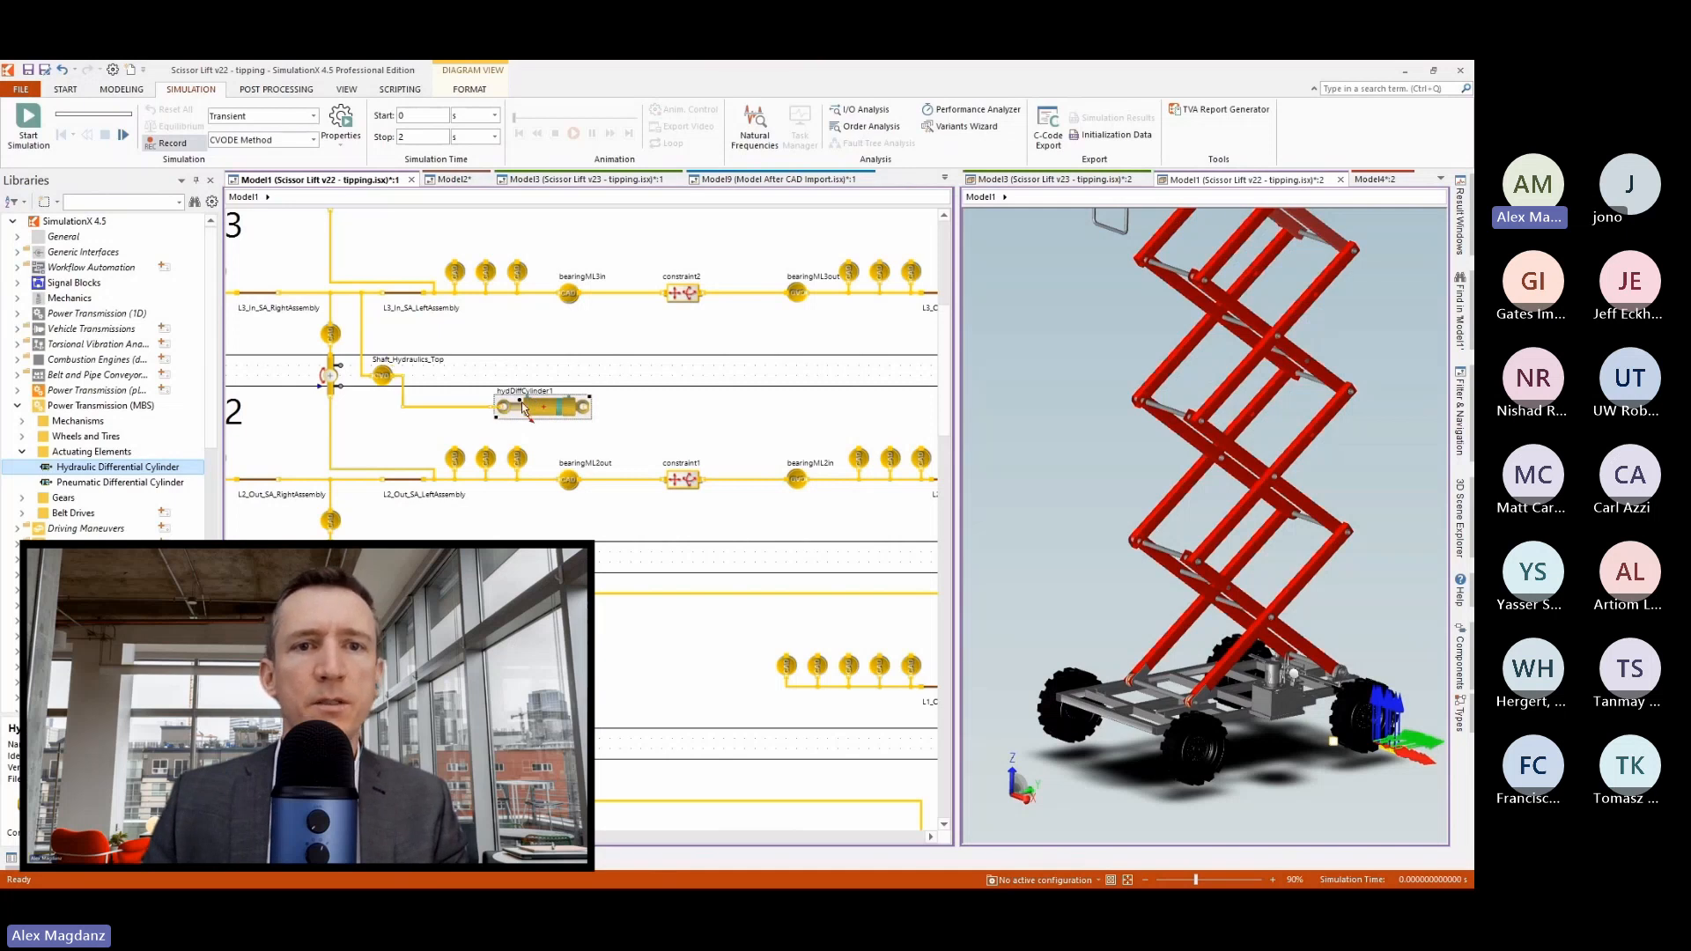
pyautogui.moveTo(522, 402); pyautogui.dragTo(532, 384)
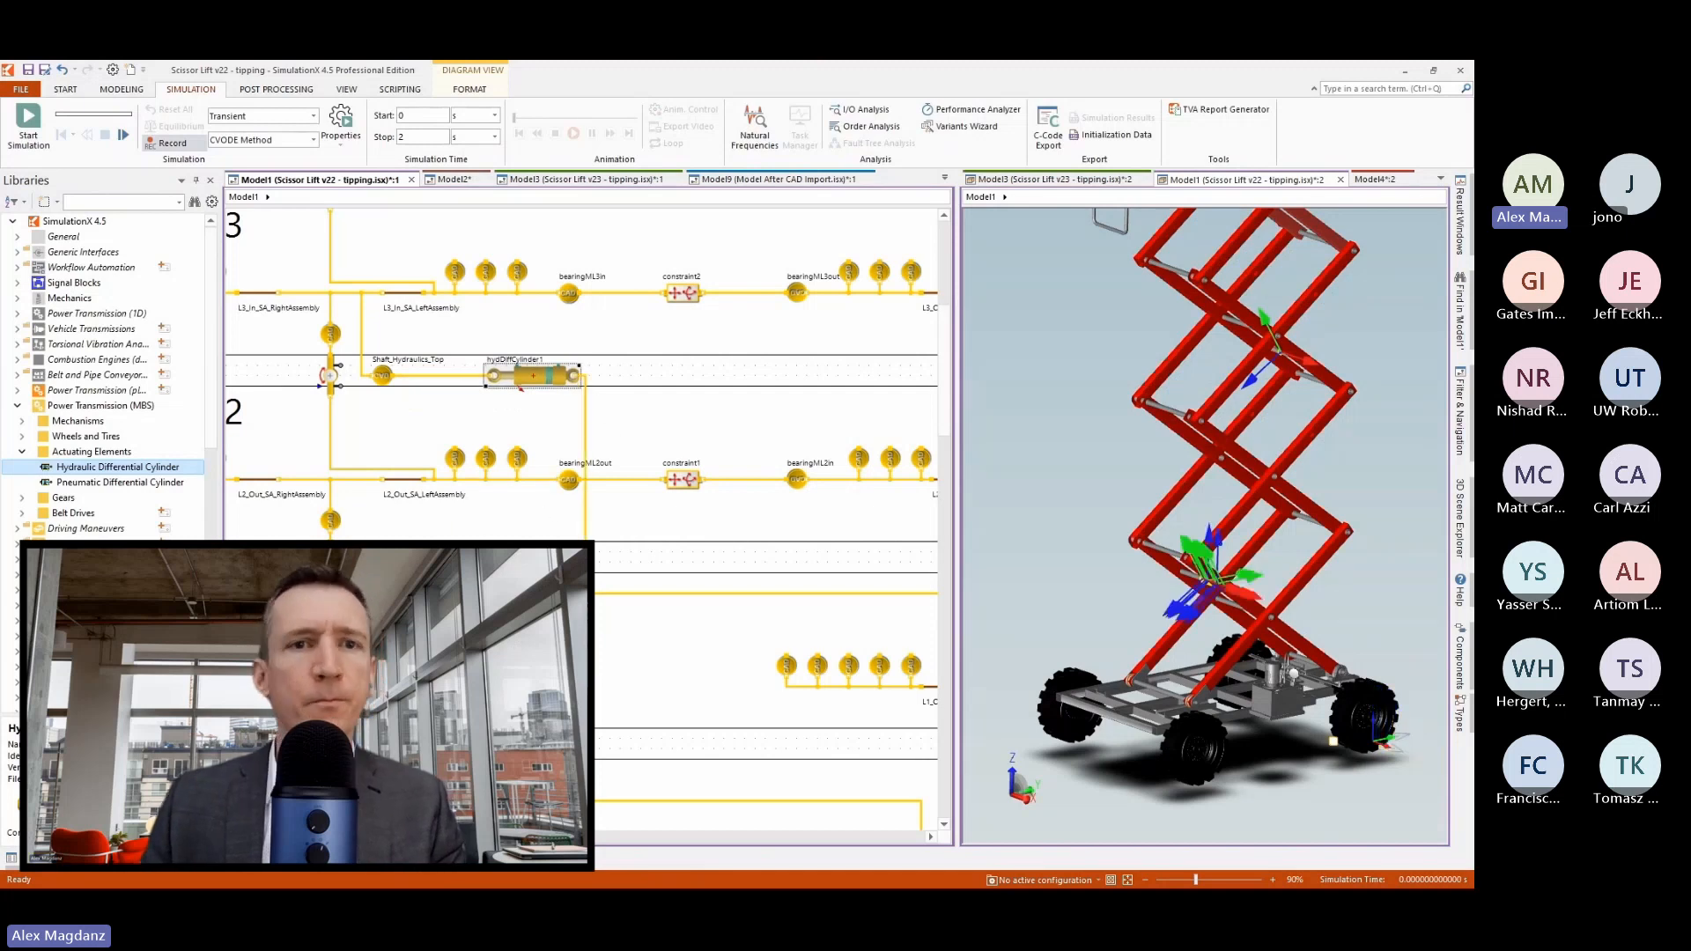
pyautogui.click(643, 395)
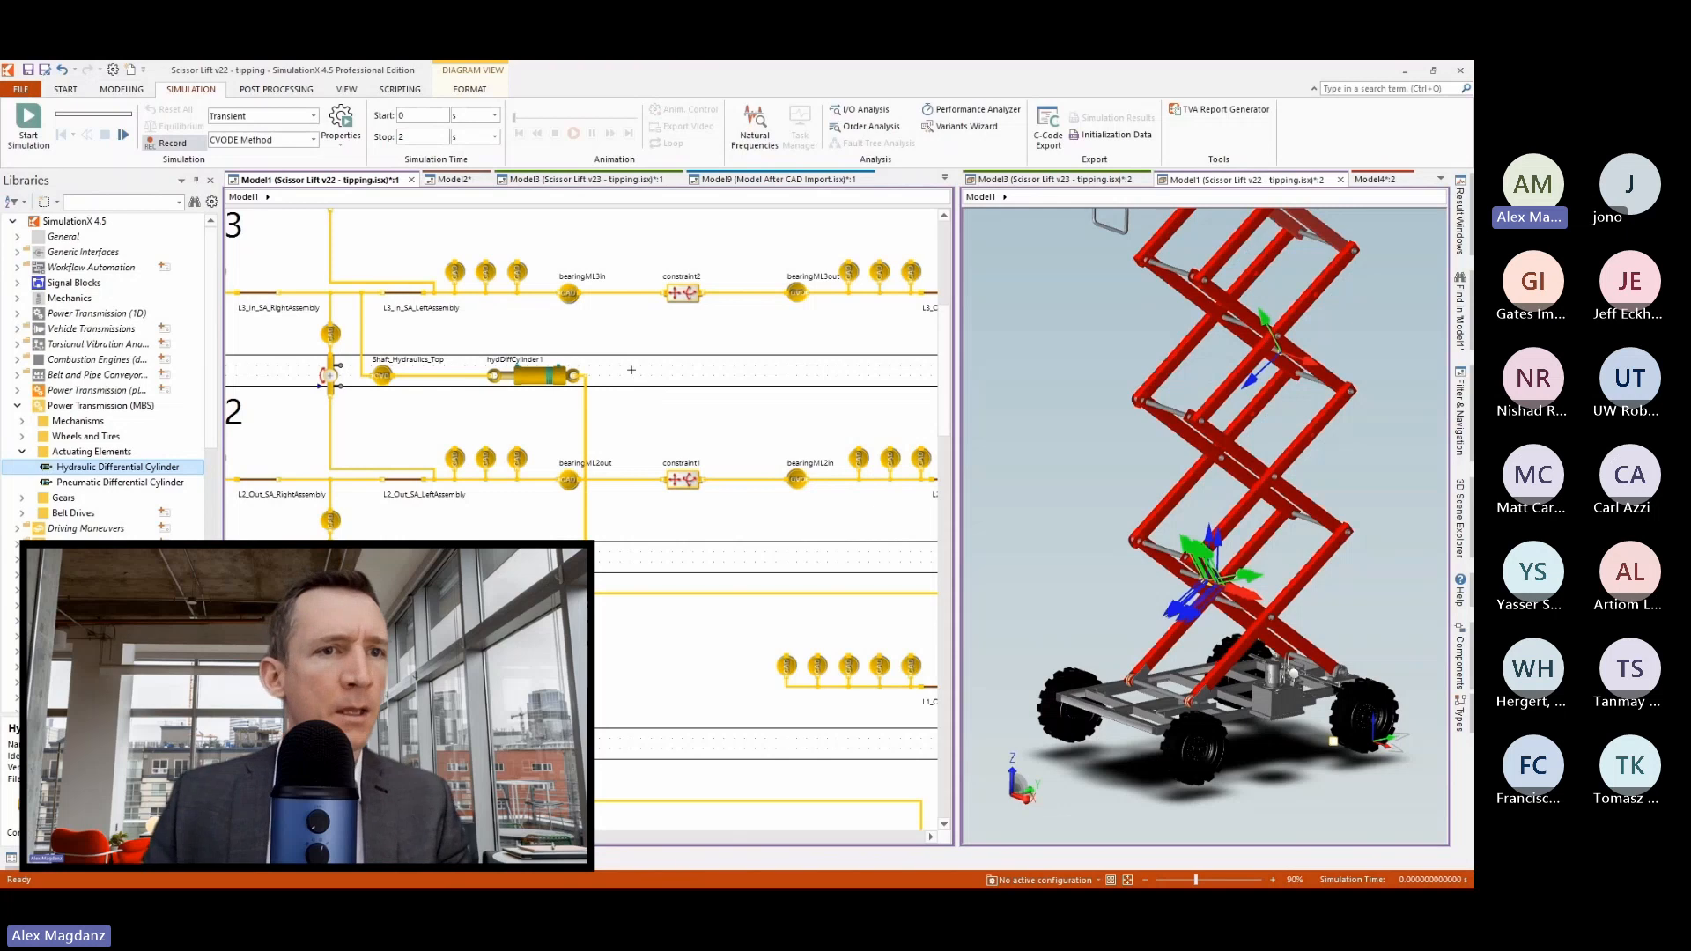
# Insert a 4/3 proportional directional valve from the Hydraulics library beside the hydraulic cylinder.
pyautogui.click(18, 406)
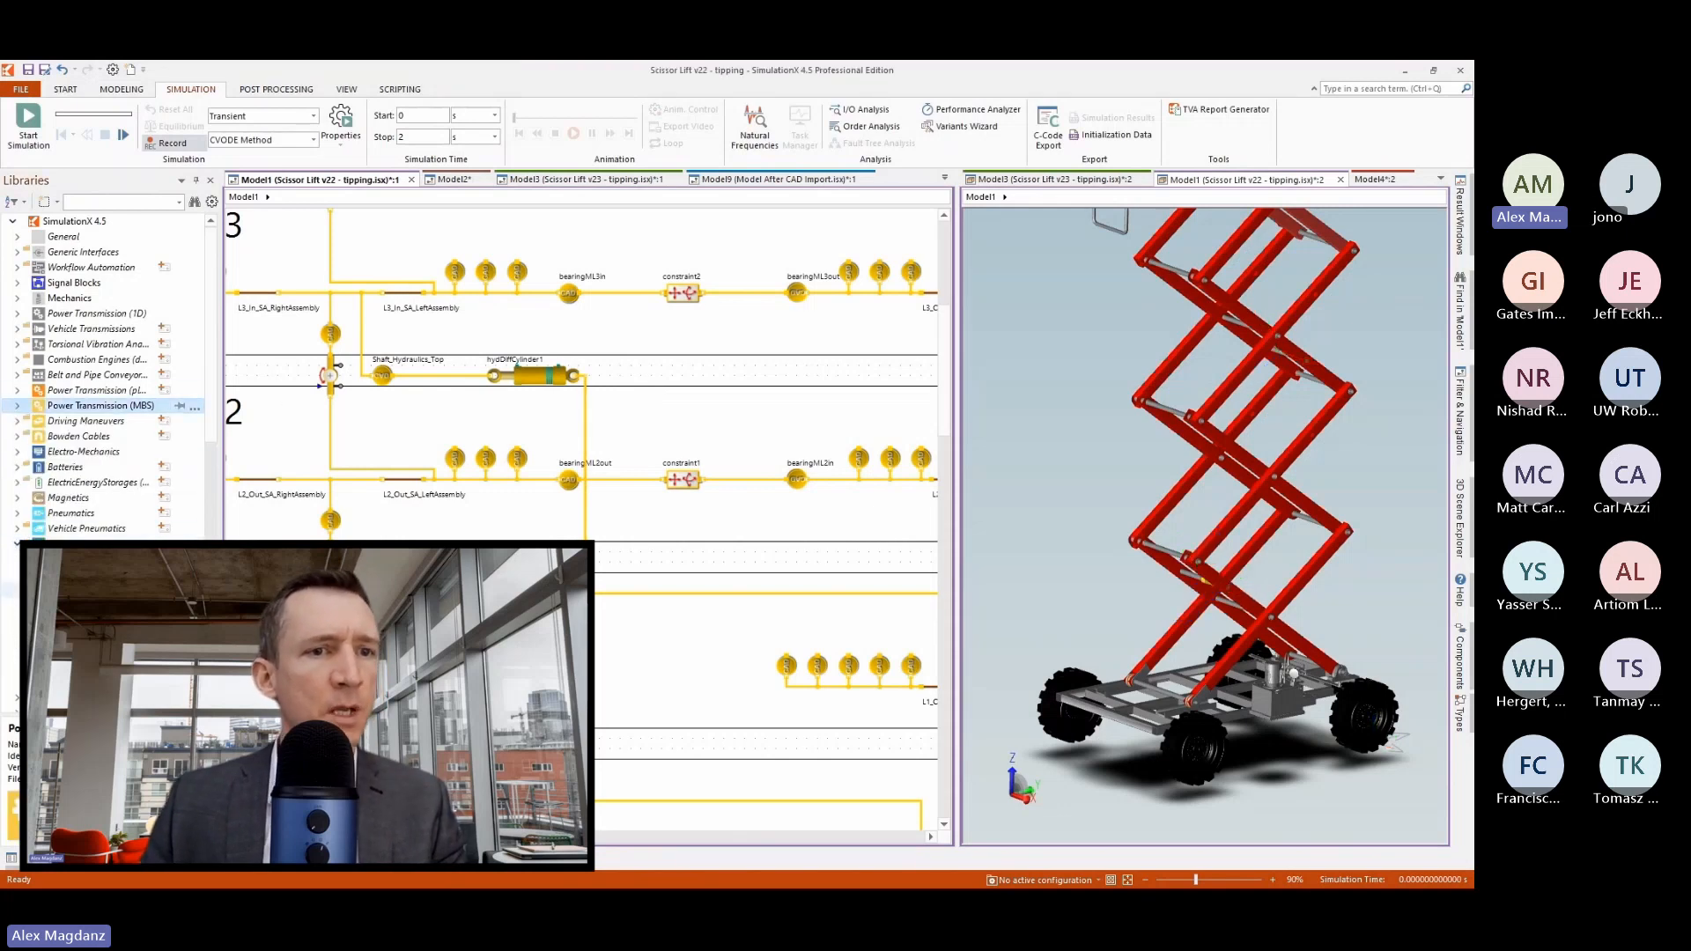
pyautogui.scroll(-1, 106, 621)
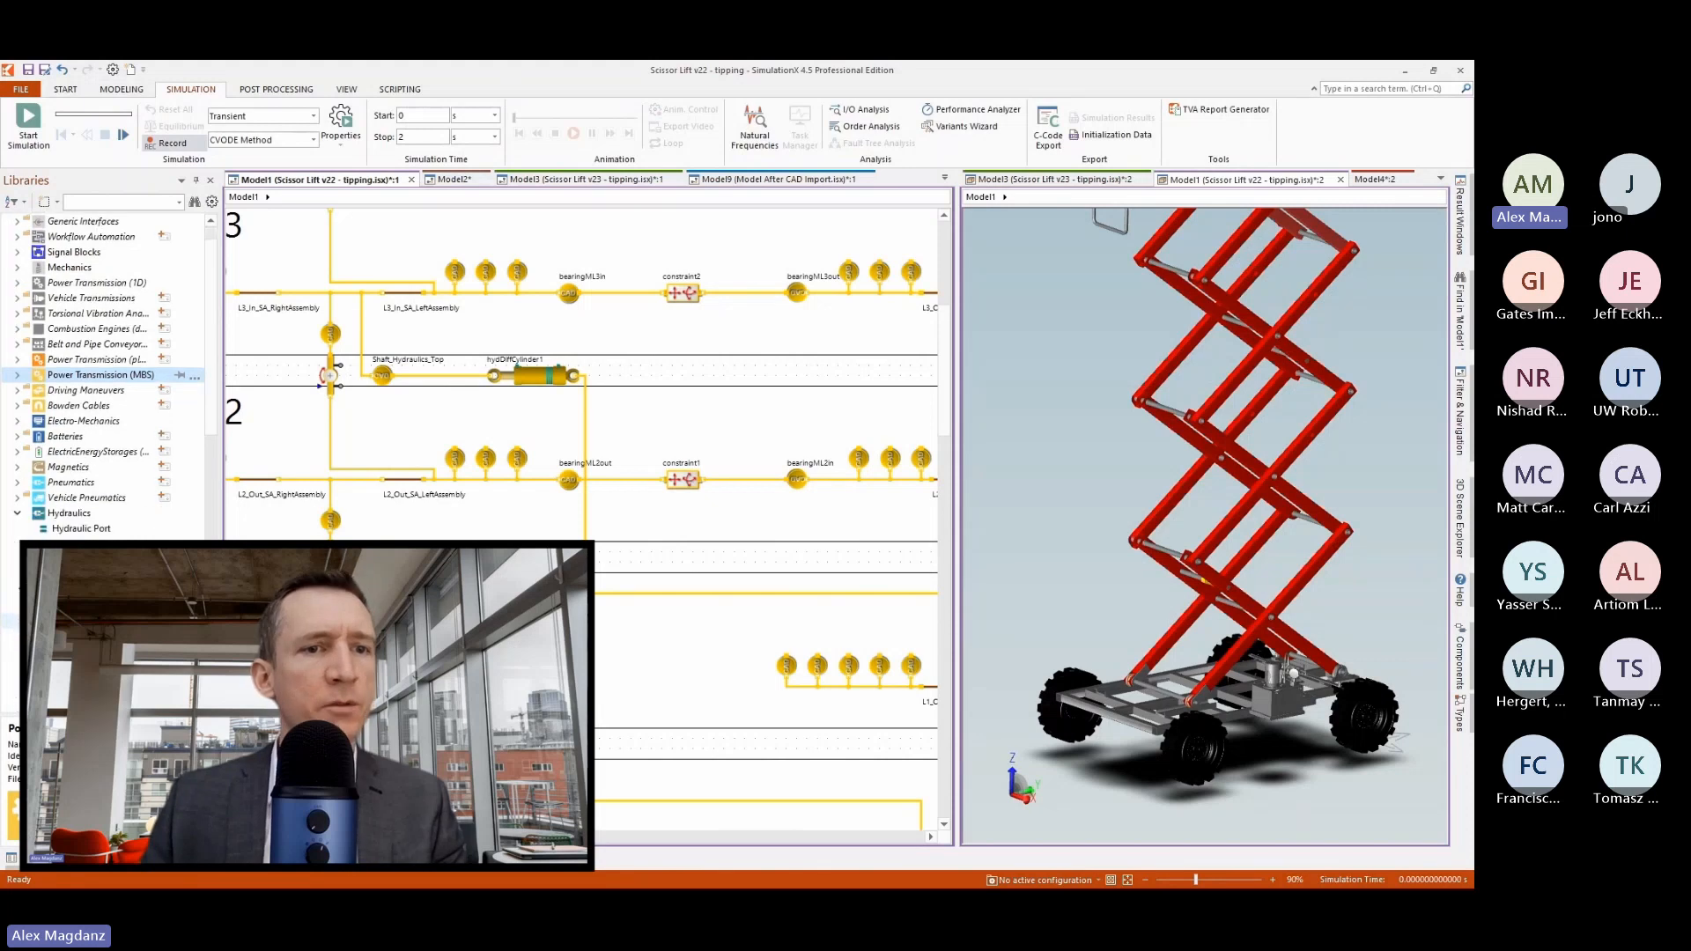
pyautogui.scroll(-2, 106, 667)
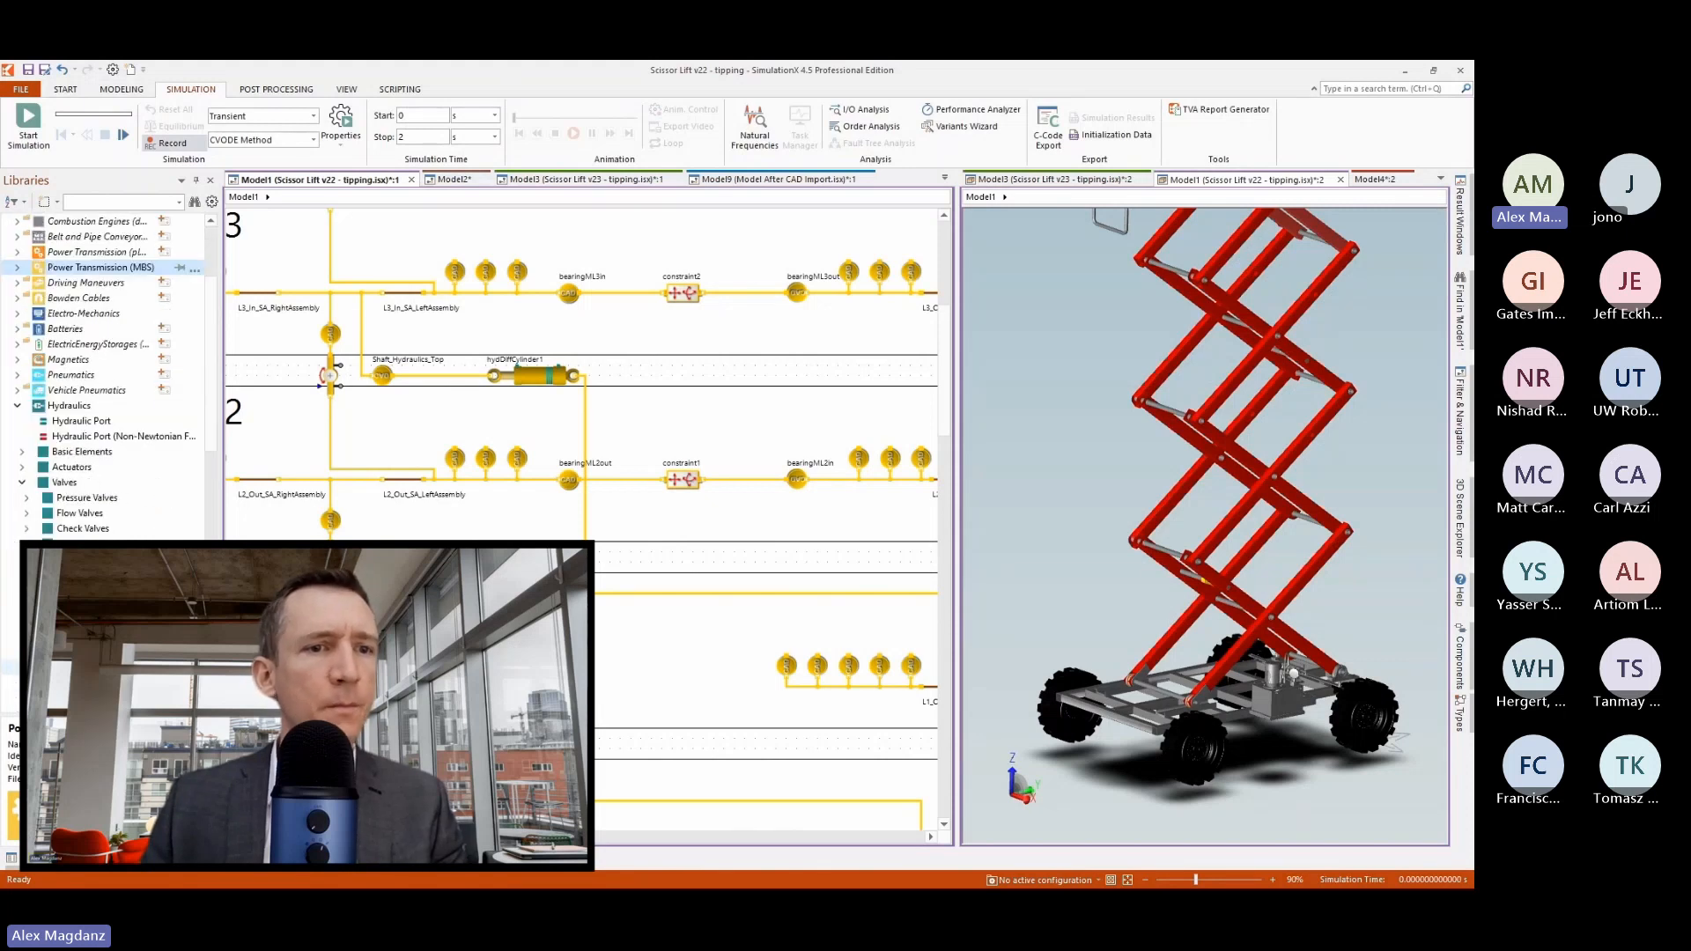
pyautogui.moveTo(105, 697); pyautogui.dragTo(634, 345)
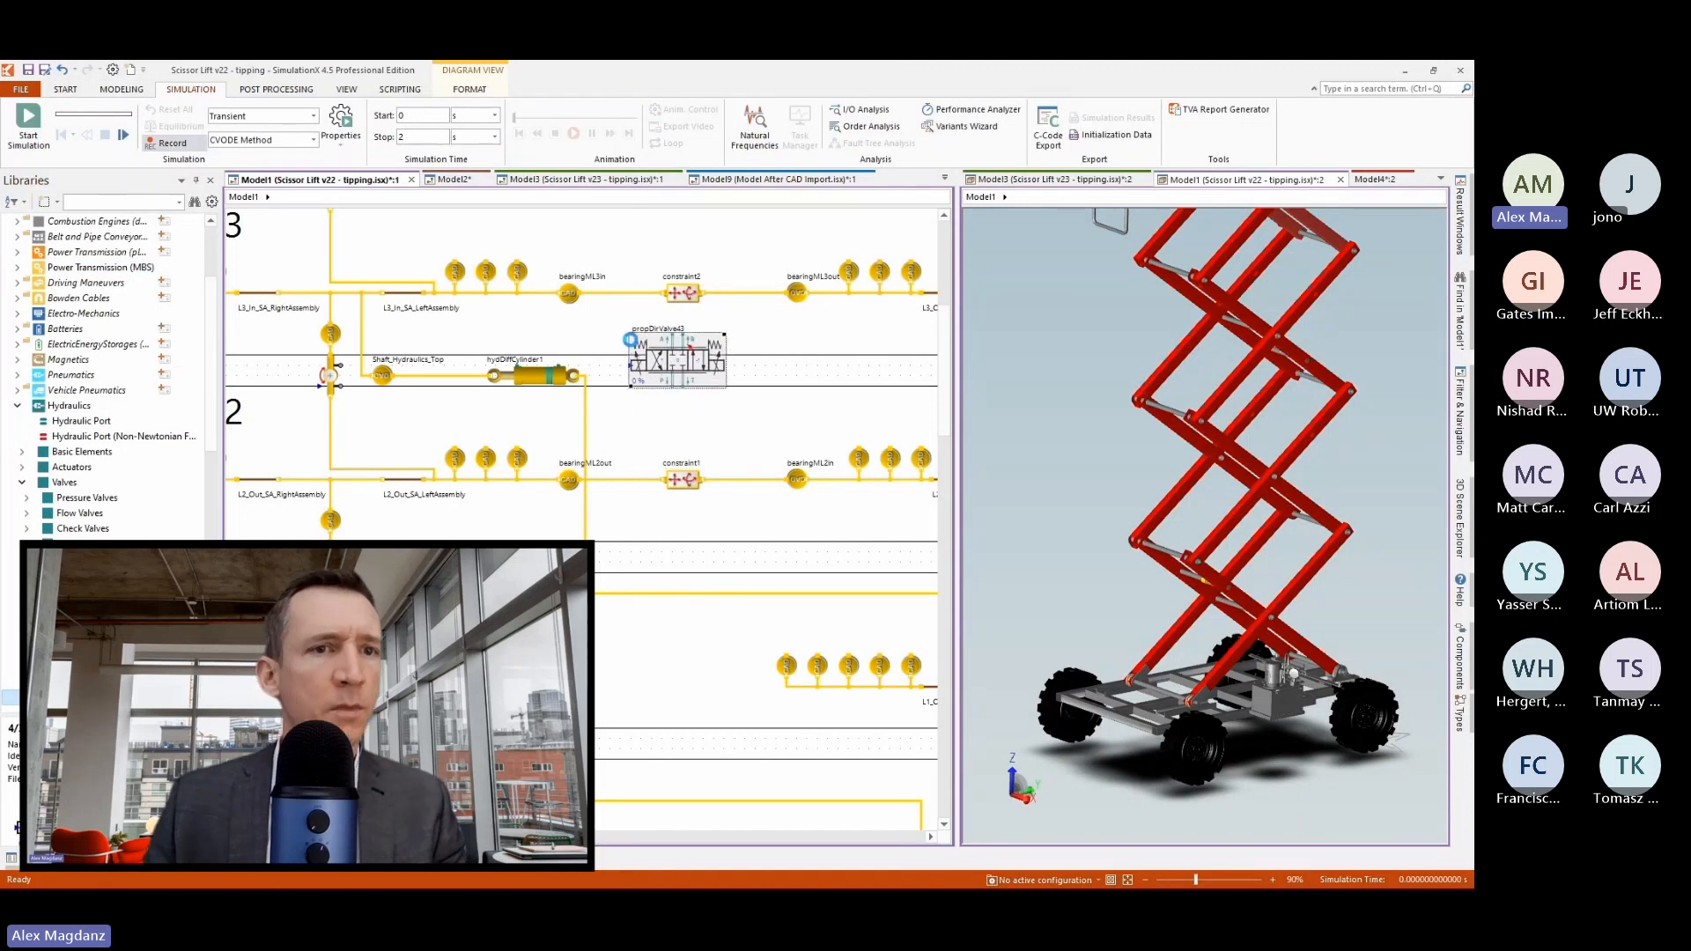
# Insert a Pressure Supply and a Tank from the hydraulic Basic Elements below the directional valve.
pyautogui.click(22, 484)
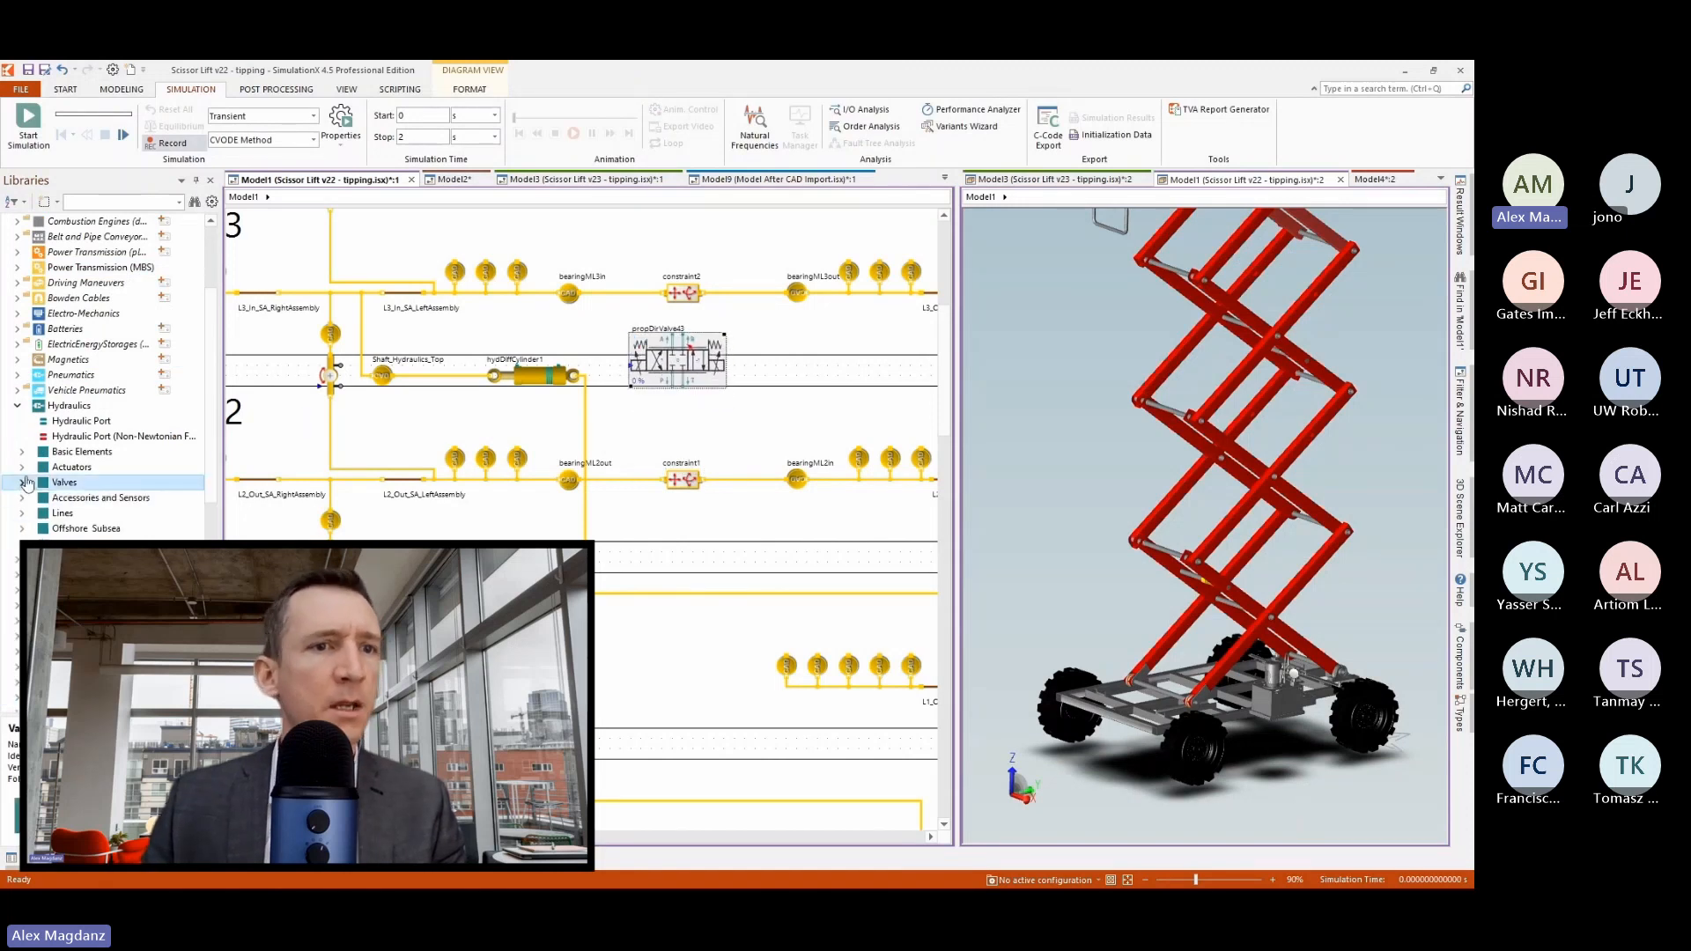
pyautogui.click(22, 452)
pyautogui.moveTo(53, 467); pyautogui.dragTo(645, 428)
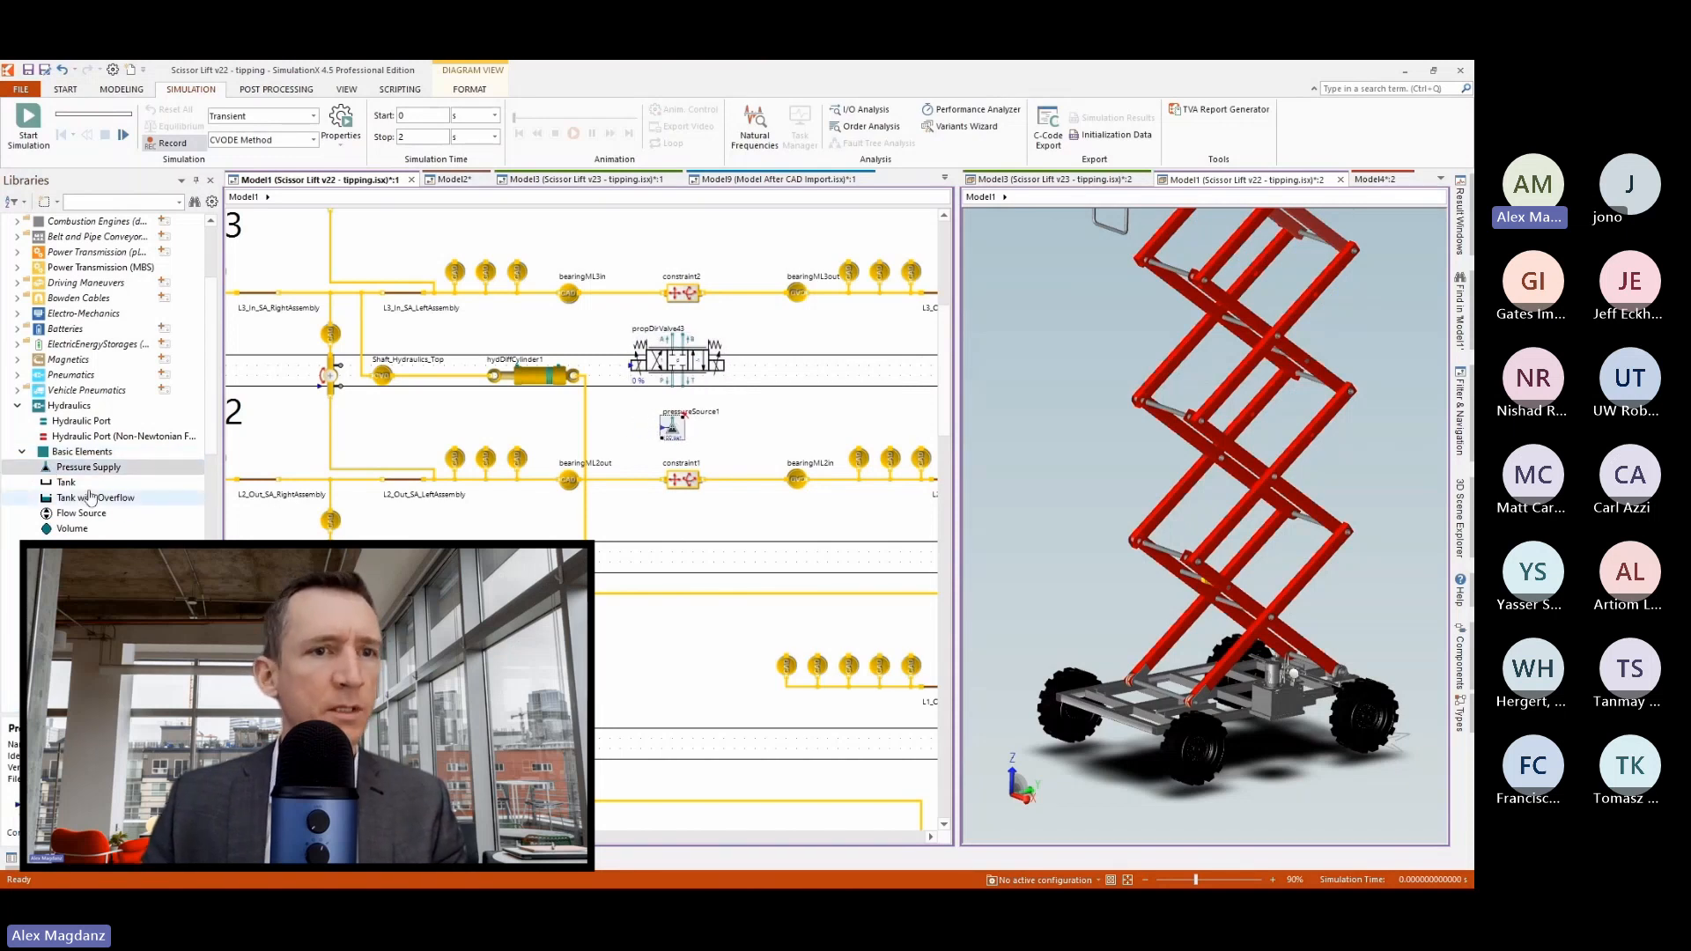
pyautogui.click(66, 482)
pyautogui.moveTo(66, 482); pyautogui.dragTo(724, 435)
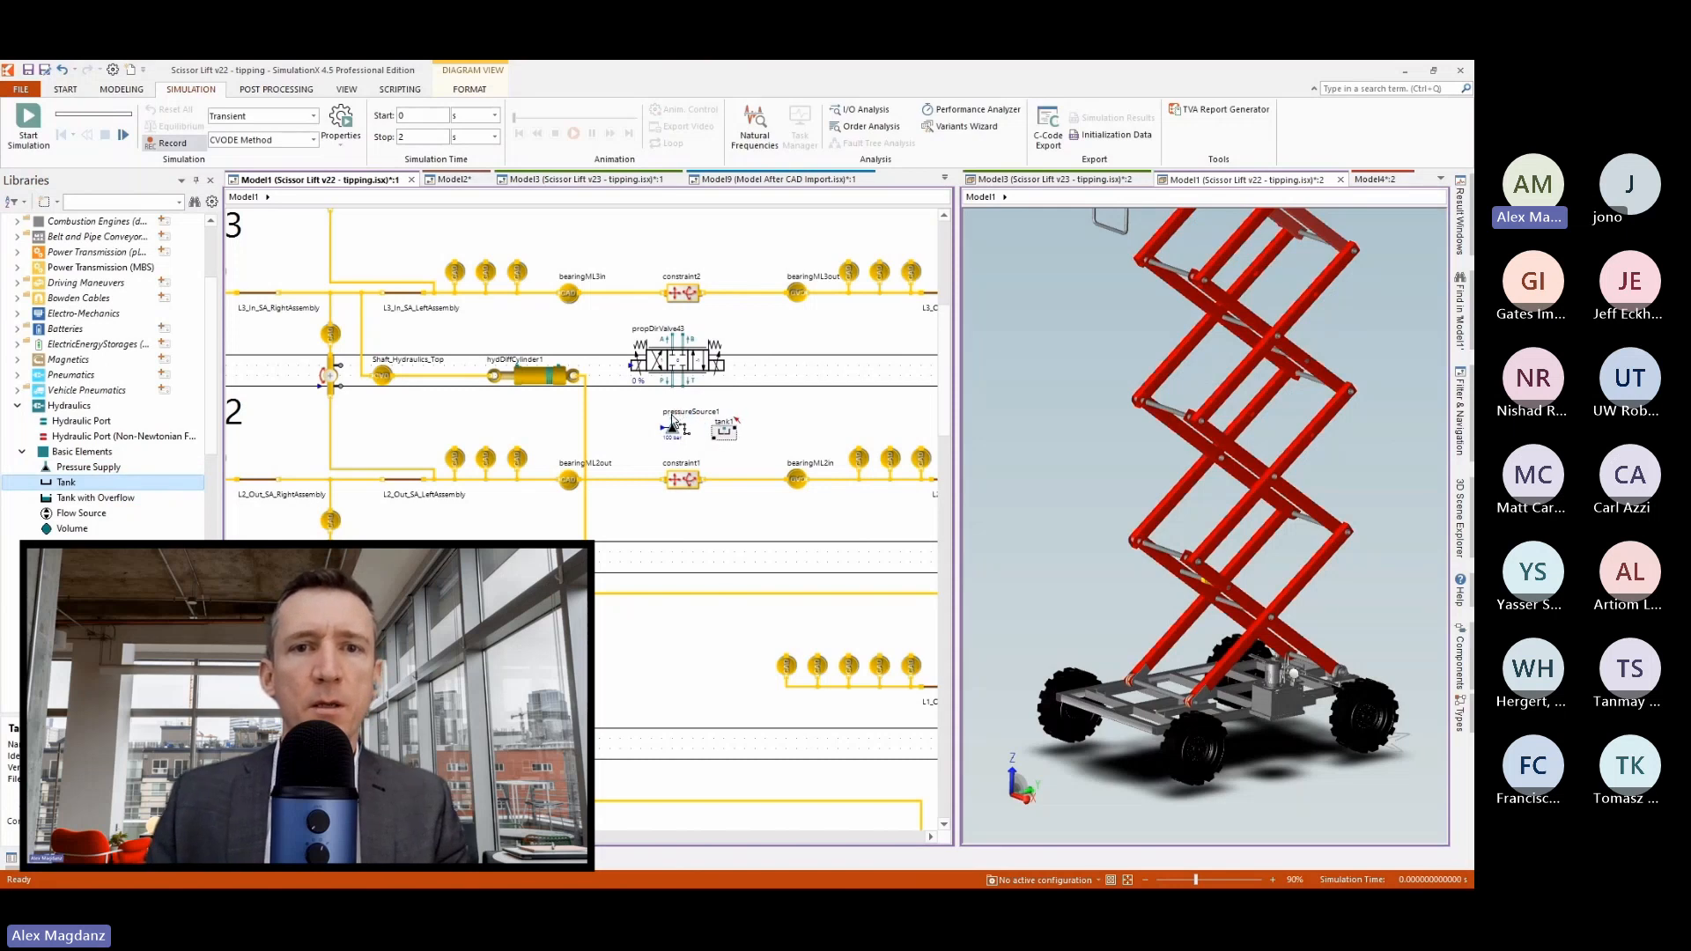
# Connect the directional valve's P and T ports to the pressure source and tank, and ports A and B to the hydraulic cylinder.
pyautogui.click(688, 394)
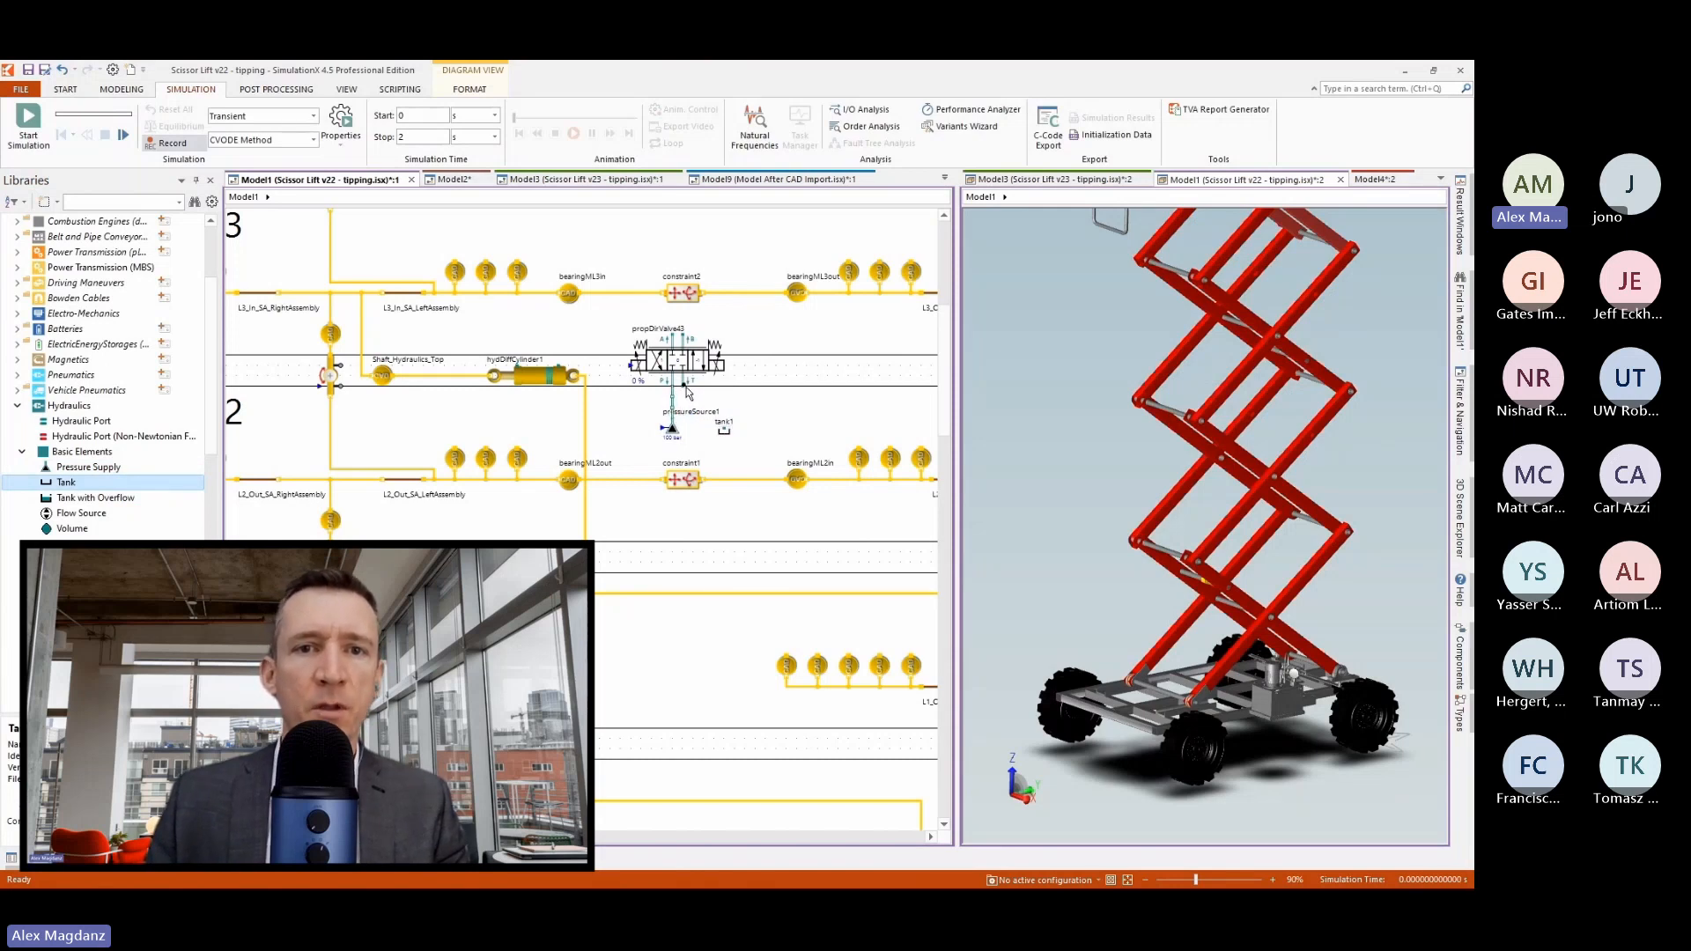
pyautogui.moveTo(683, 388); pyautogui.dragTo(724, 430)
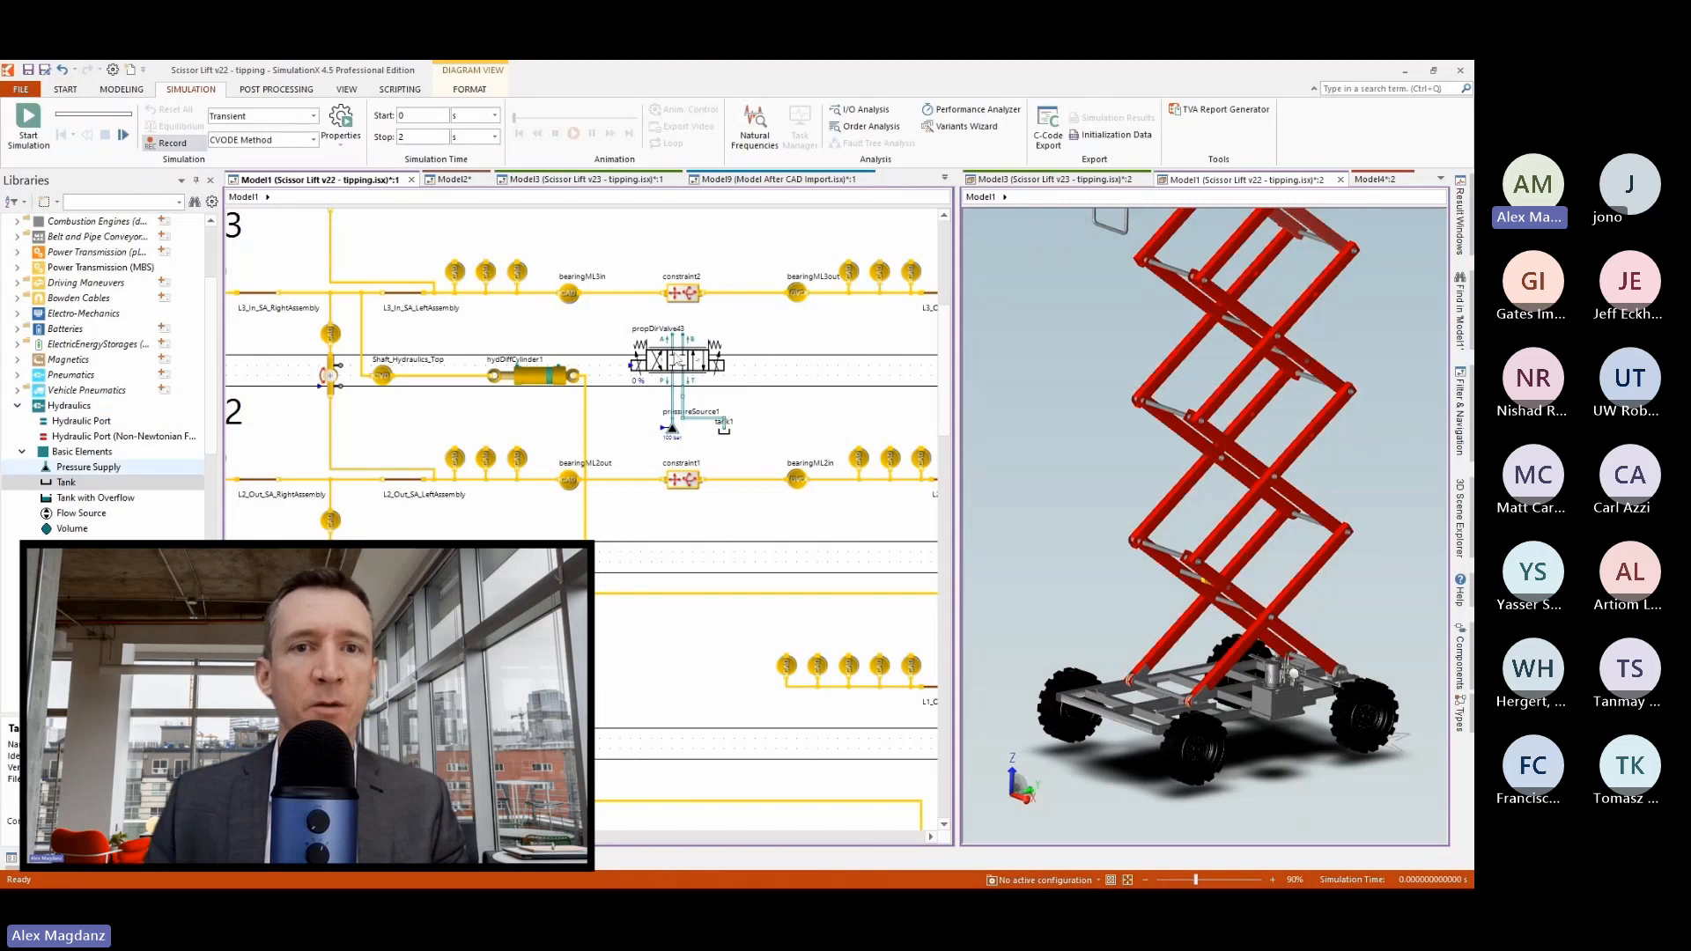
pyautogui.moveTo(675, 338); pyautogui.dragTo(562, 373)
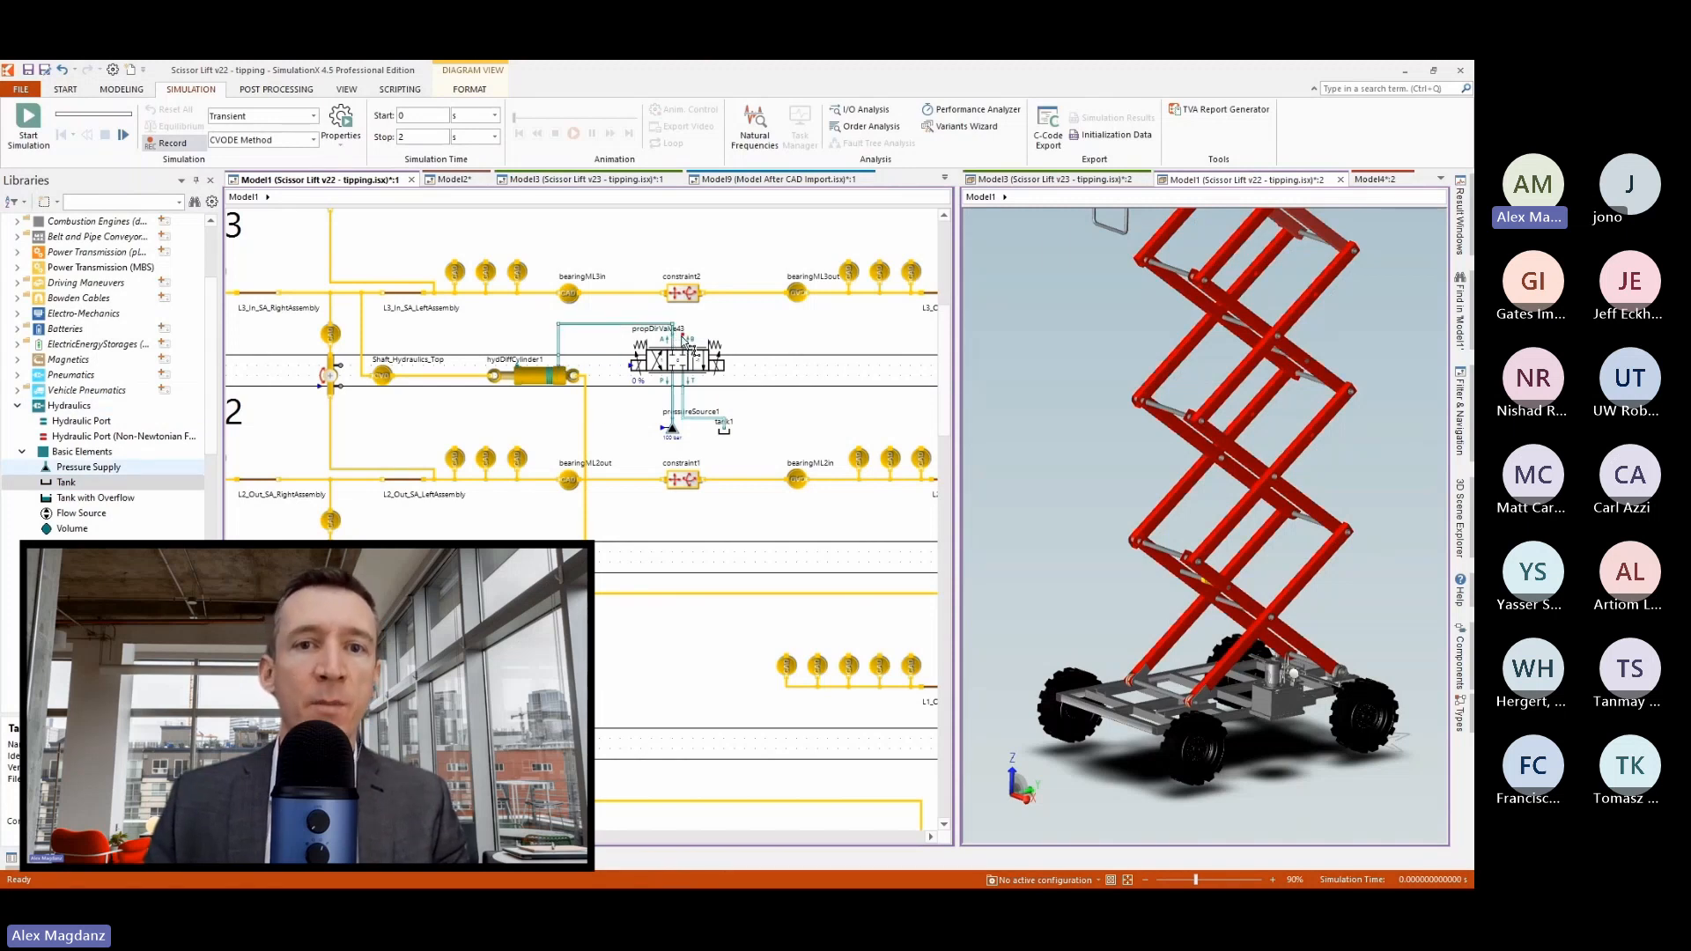
pyautogui.moveTo(685, 340); pyautogui.dragTo(520, 368)
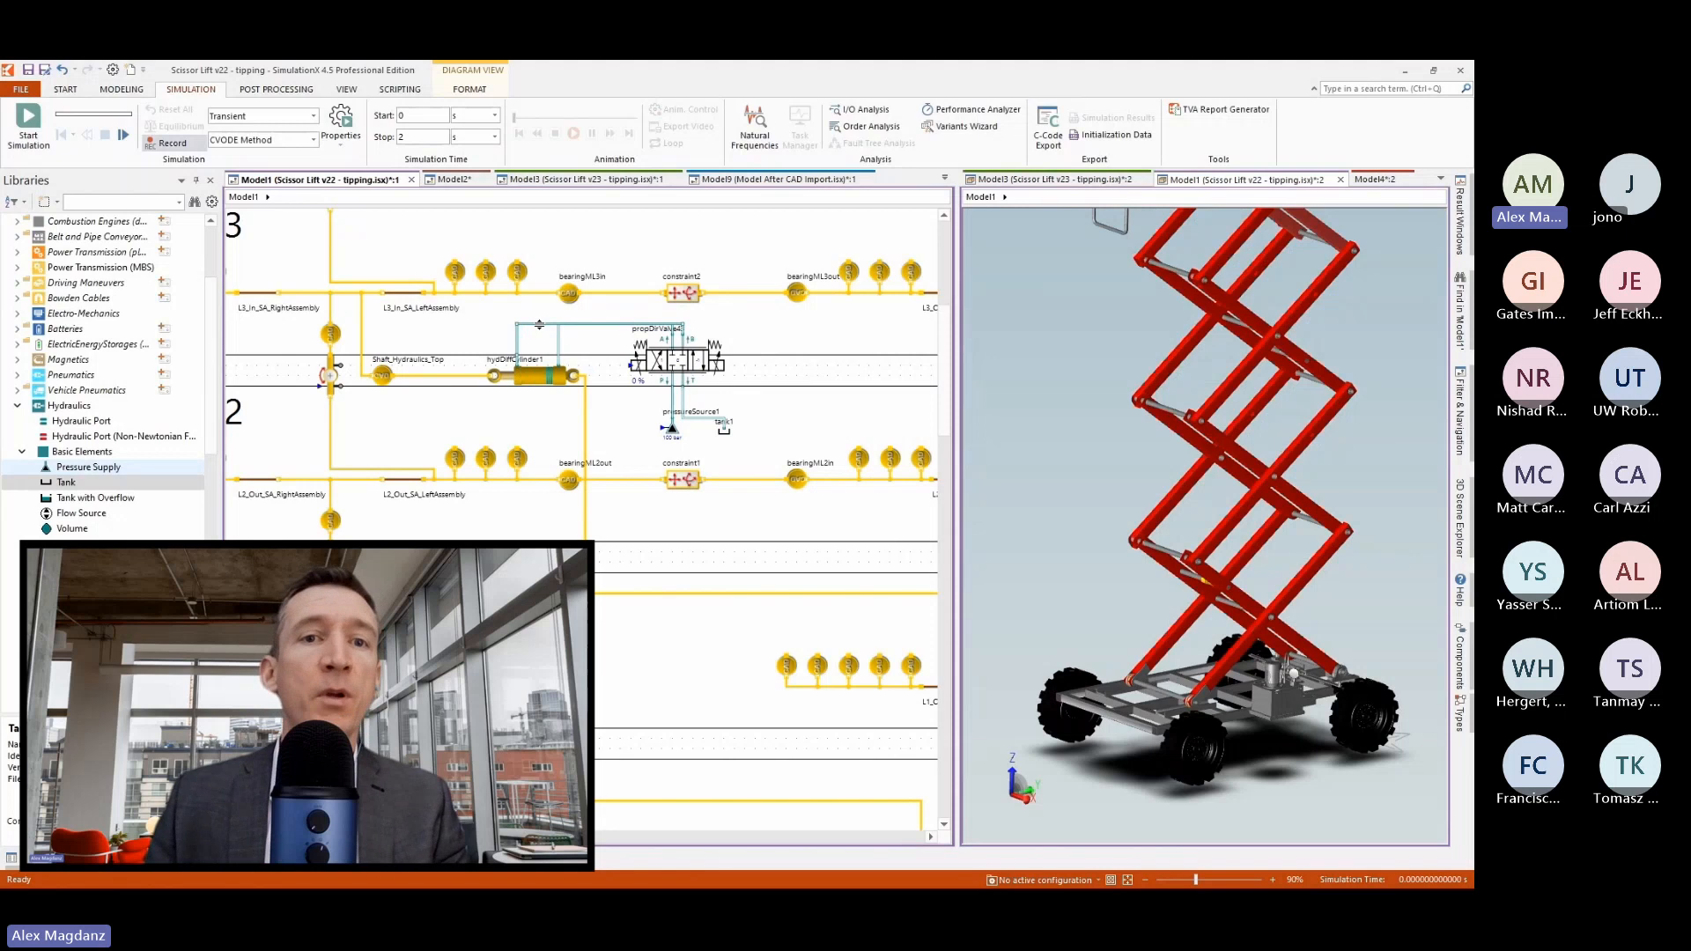
# Reroute the hydraulic line between the directional valve and the cylinder slightly higher, separating it from the neighbouring connection.
pyautogui.moveTo(539, 325); pyautogui.dragTo(536, 315)
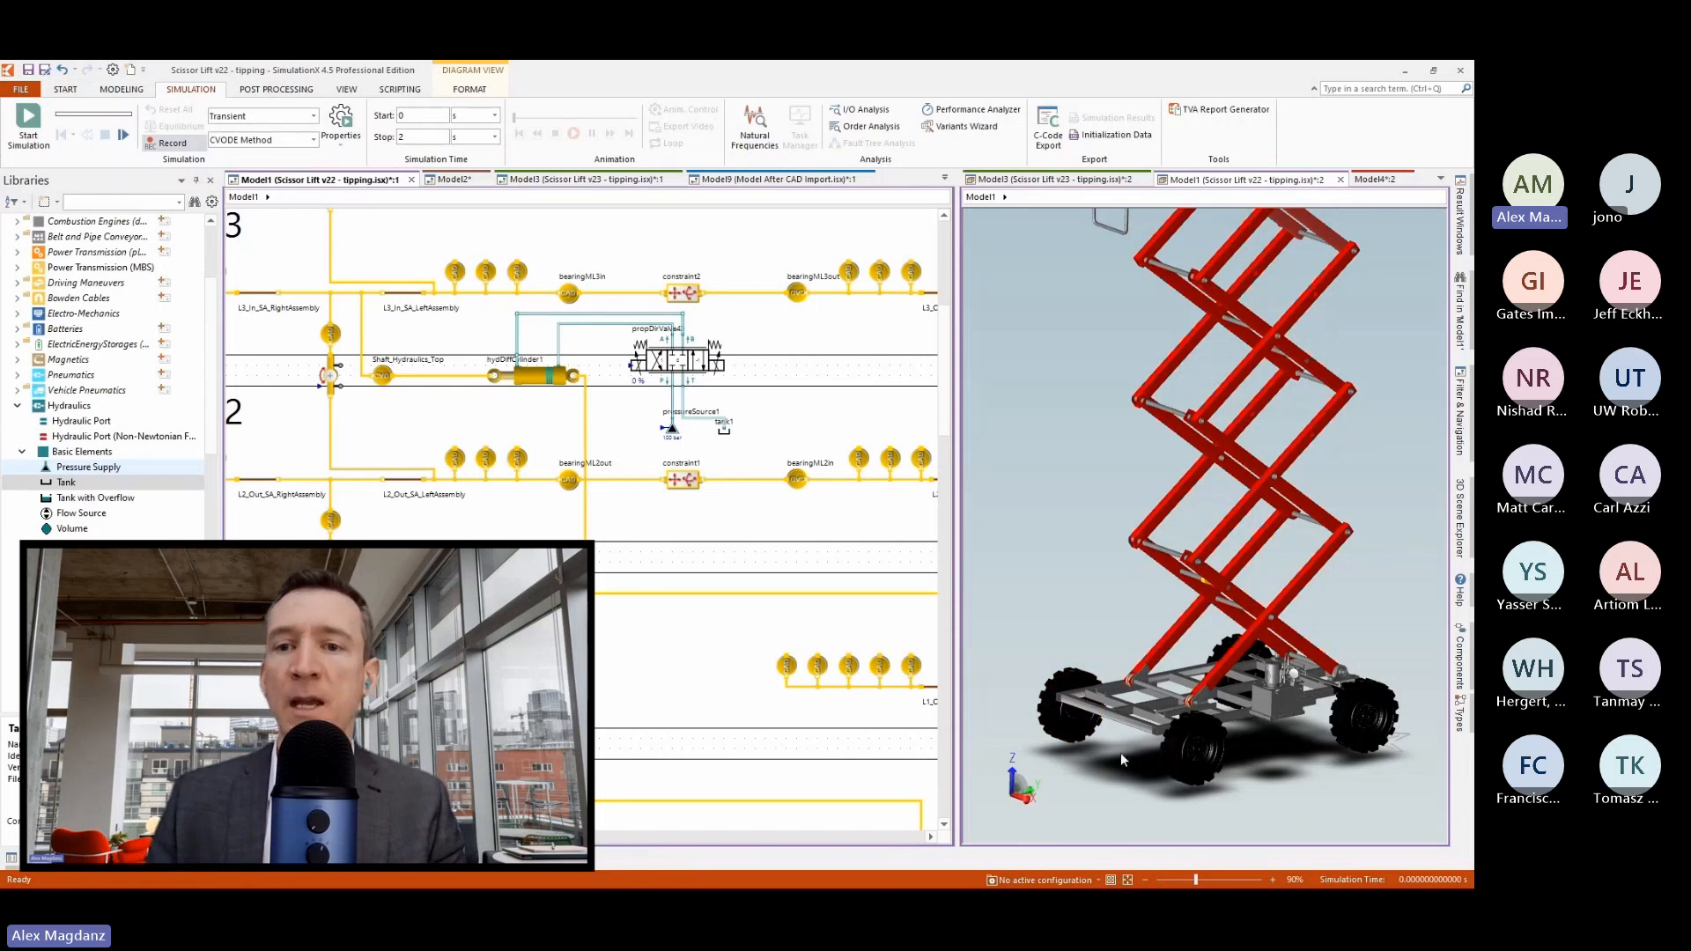
pyautogui.scroll(-3, 1113, 814)
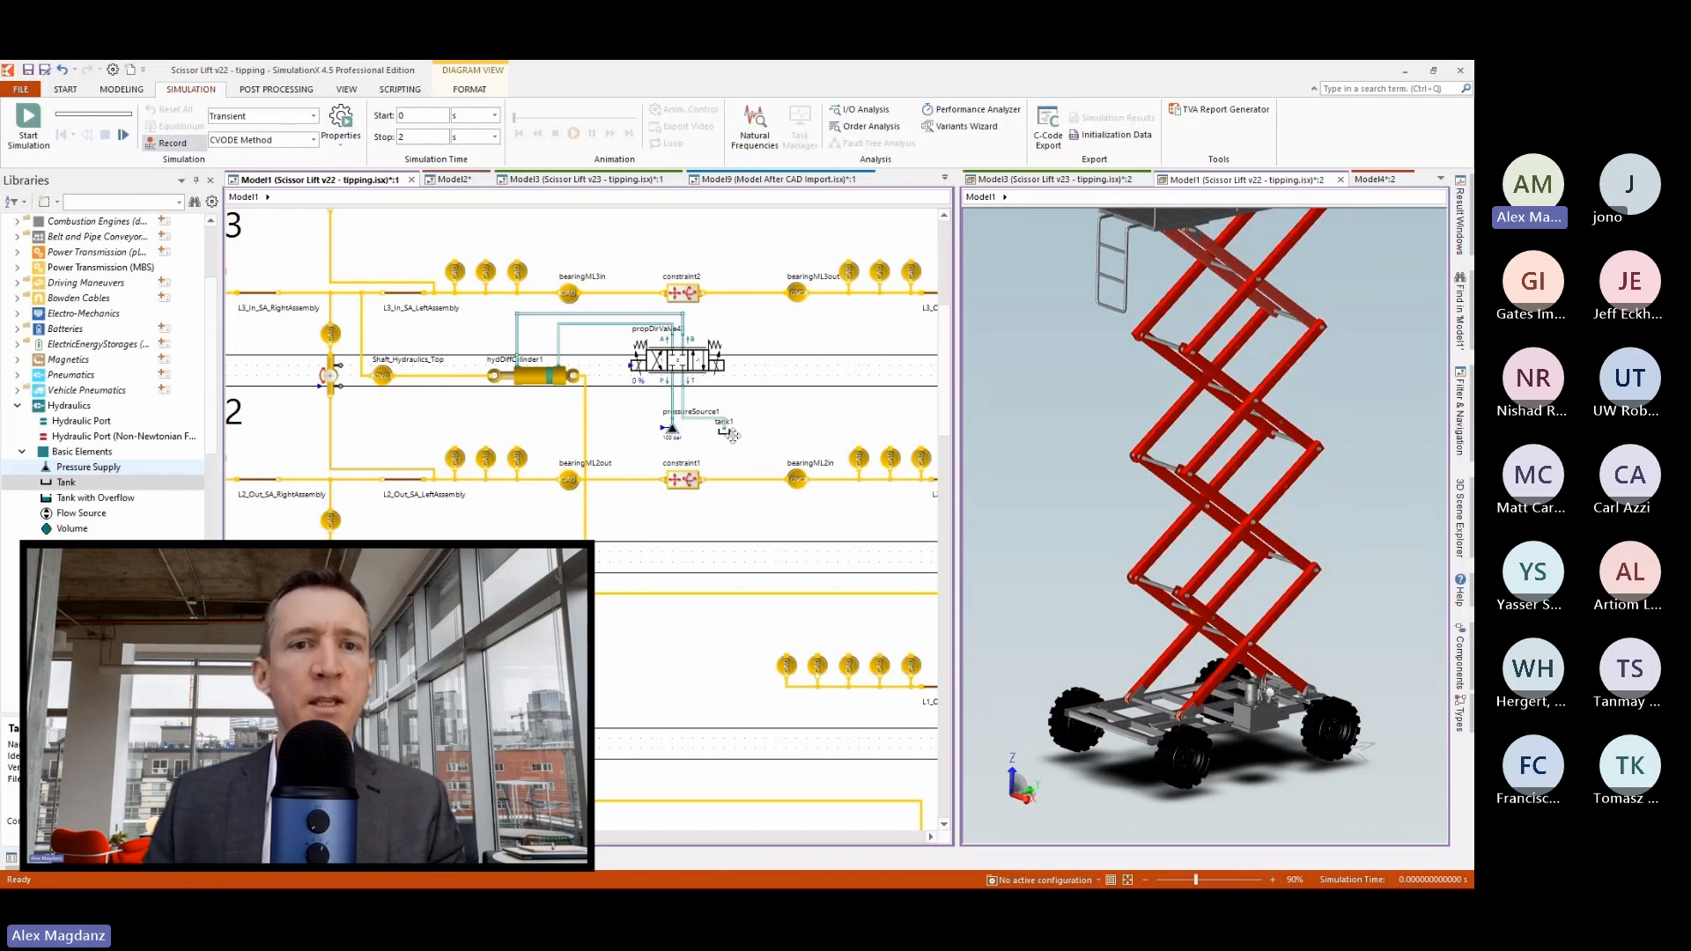
pyautogui.scroll(-1, 774, 363)
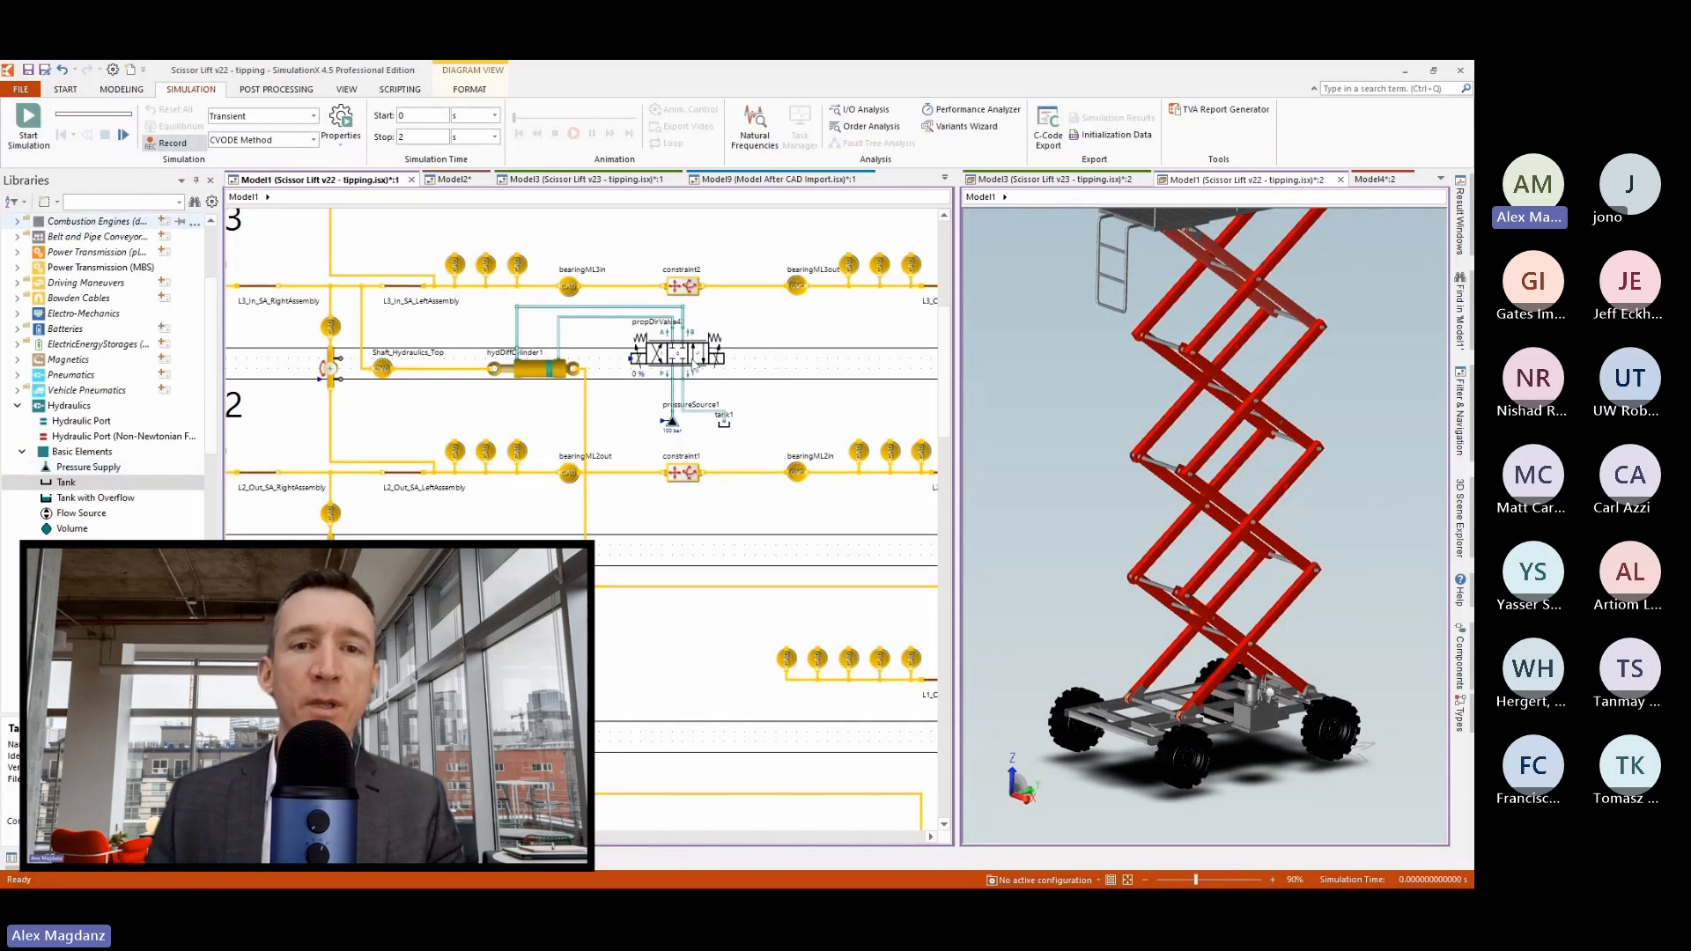
# Shift the directional valve, pressure source and tank away from the cylinder, and attach a pasted curve block to the valve's signal input.
pyautogui.click(688, 355)
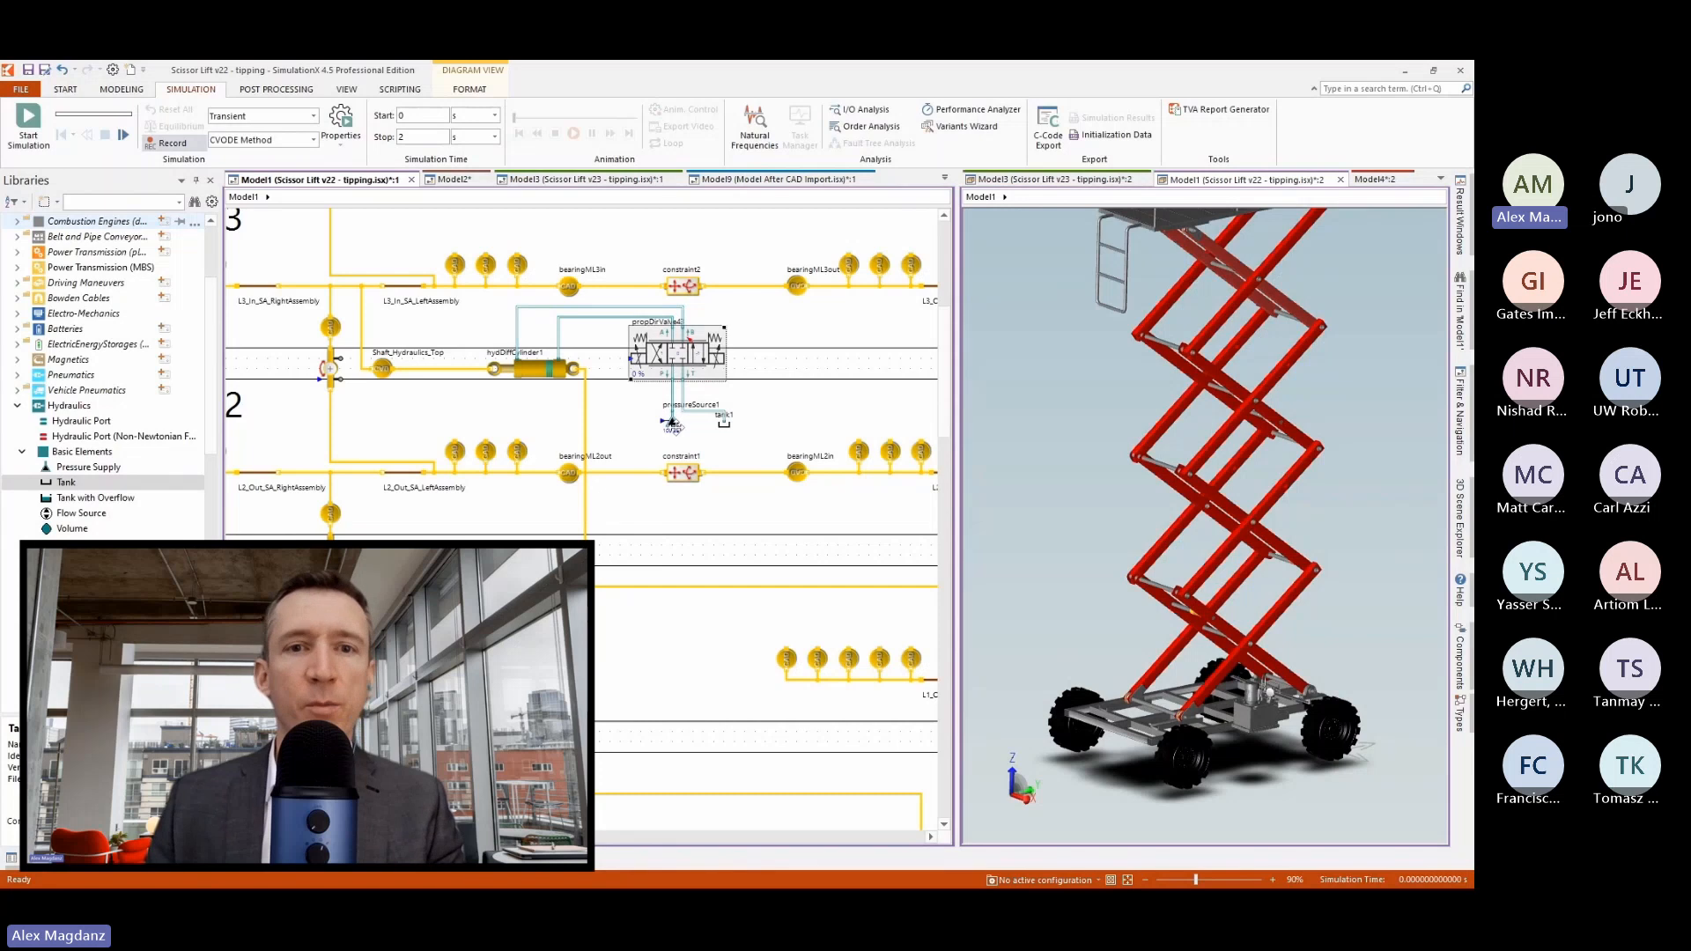
pyautogui.keyDown('ctrl'); pyautogui.click(673, 422); pyautogui.keyUp('ctrl')
pyautogui.keyDown('ctrl'); pyautogui.click(717, 423); pyautogui.keyUp('ctrl')
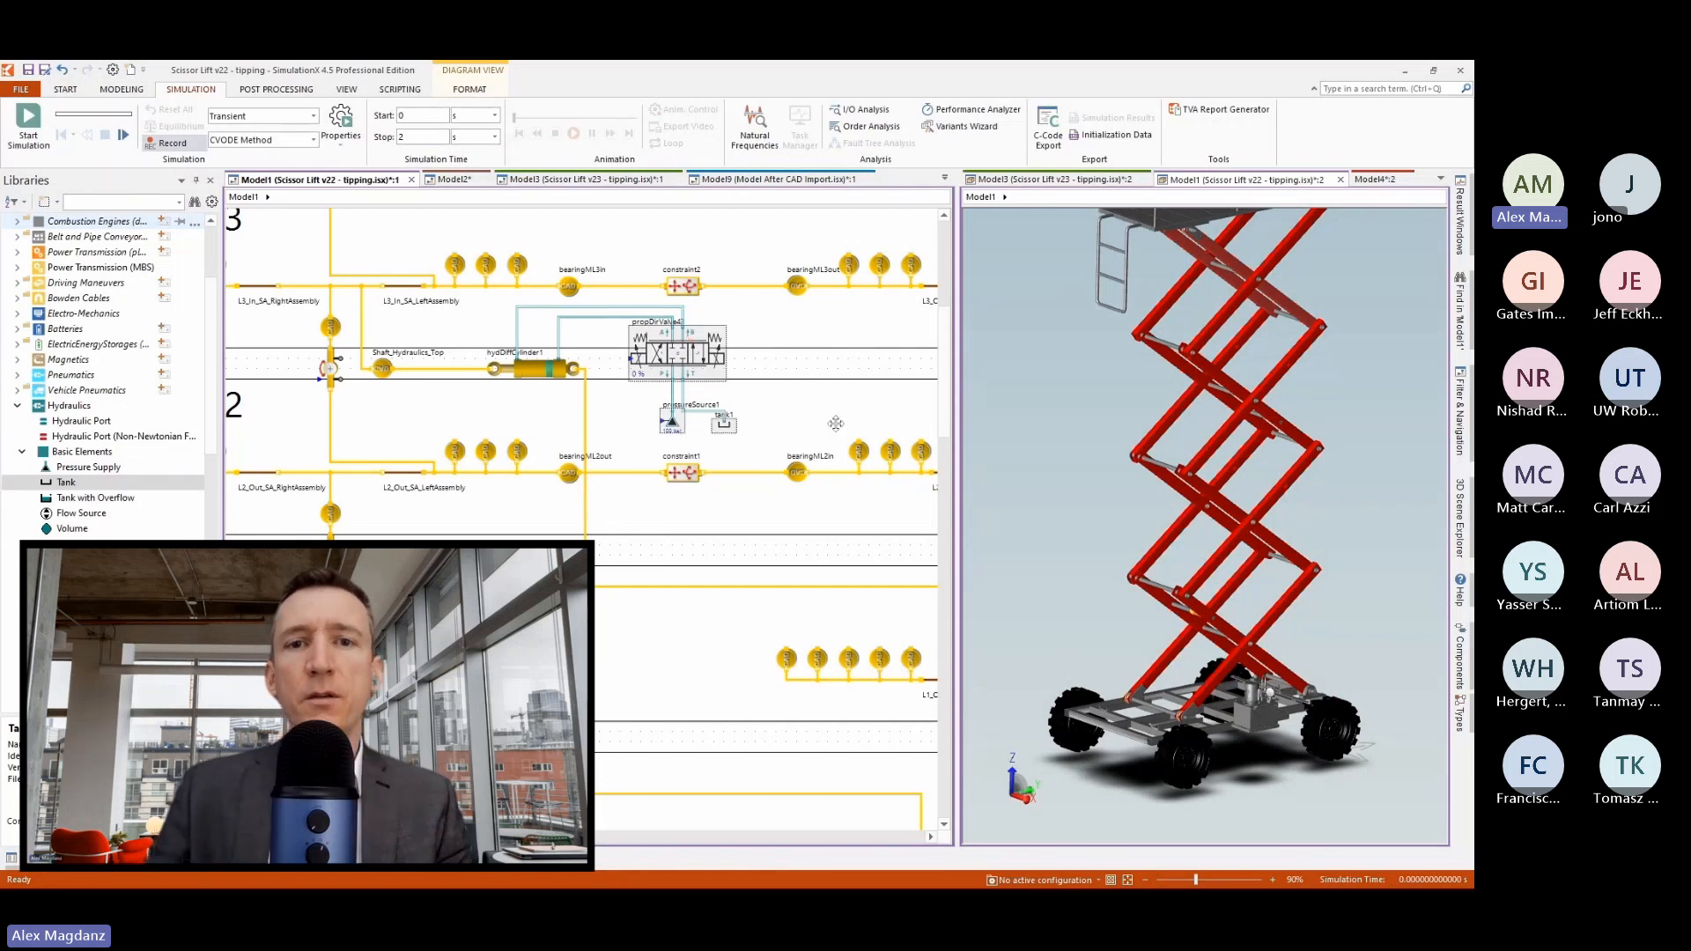
pyautogui.moveTo(669, 402); pyautogui.dragTo(720, 403)
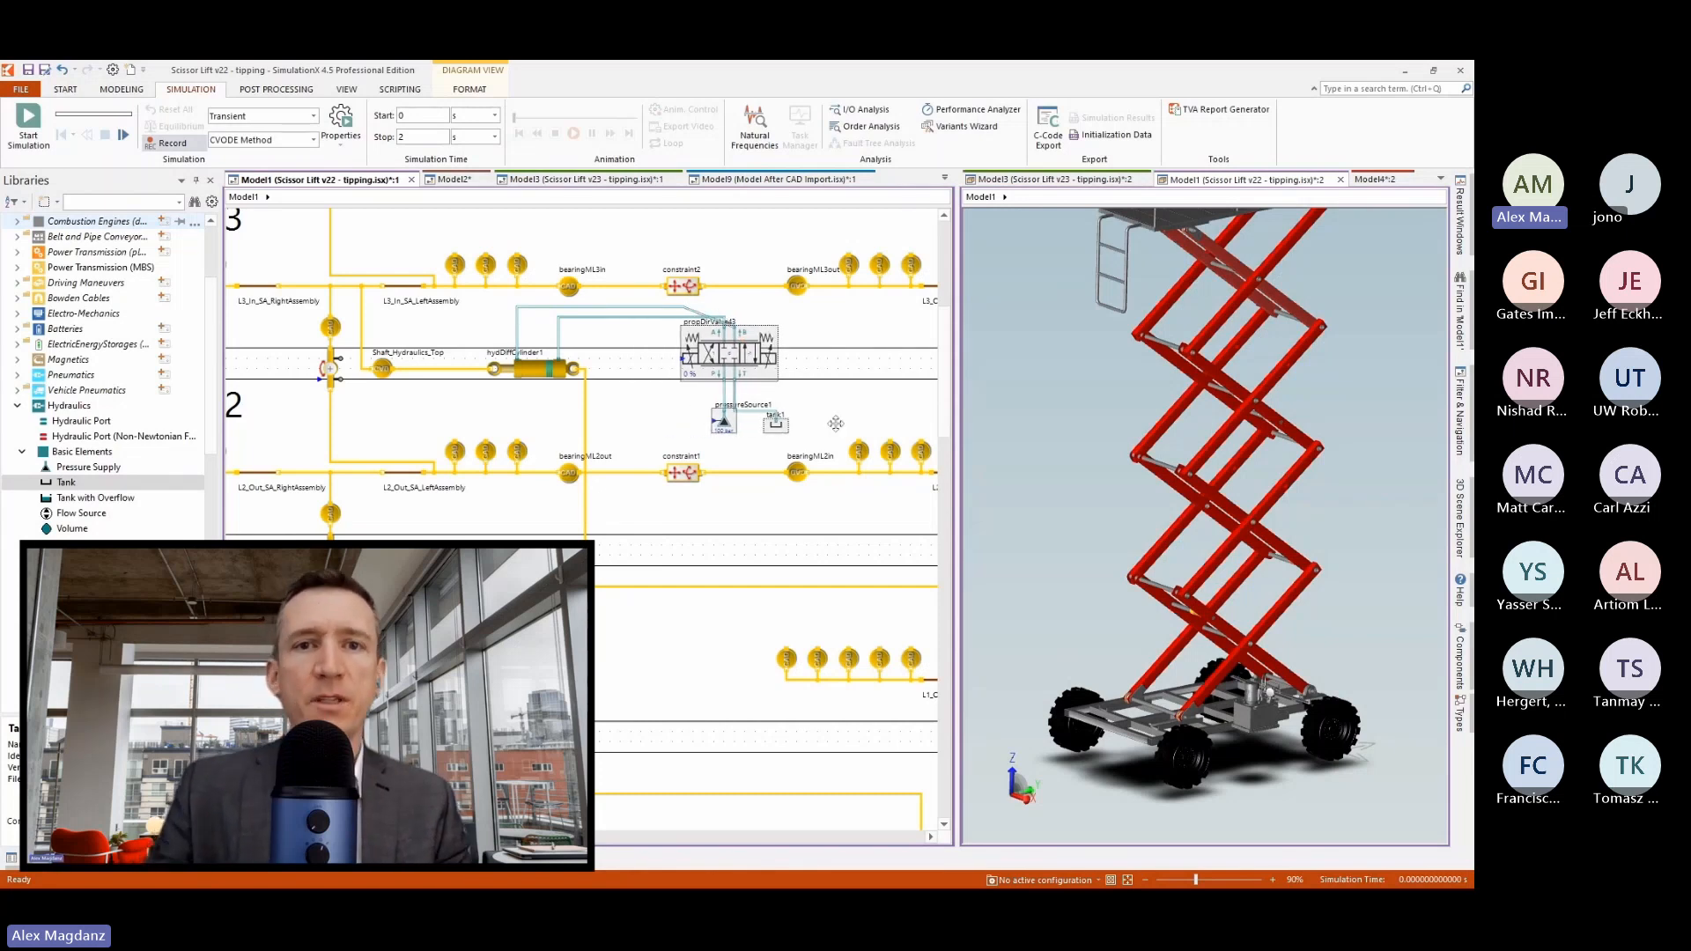
pyautogui.hotkey('ctrl', 'v')
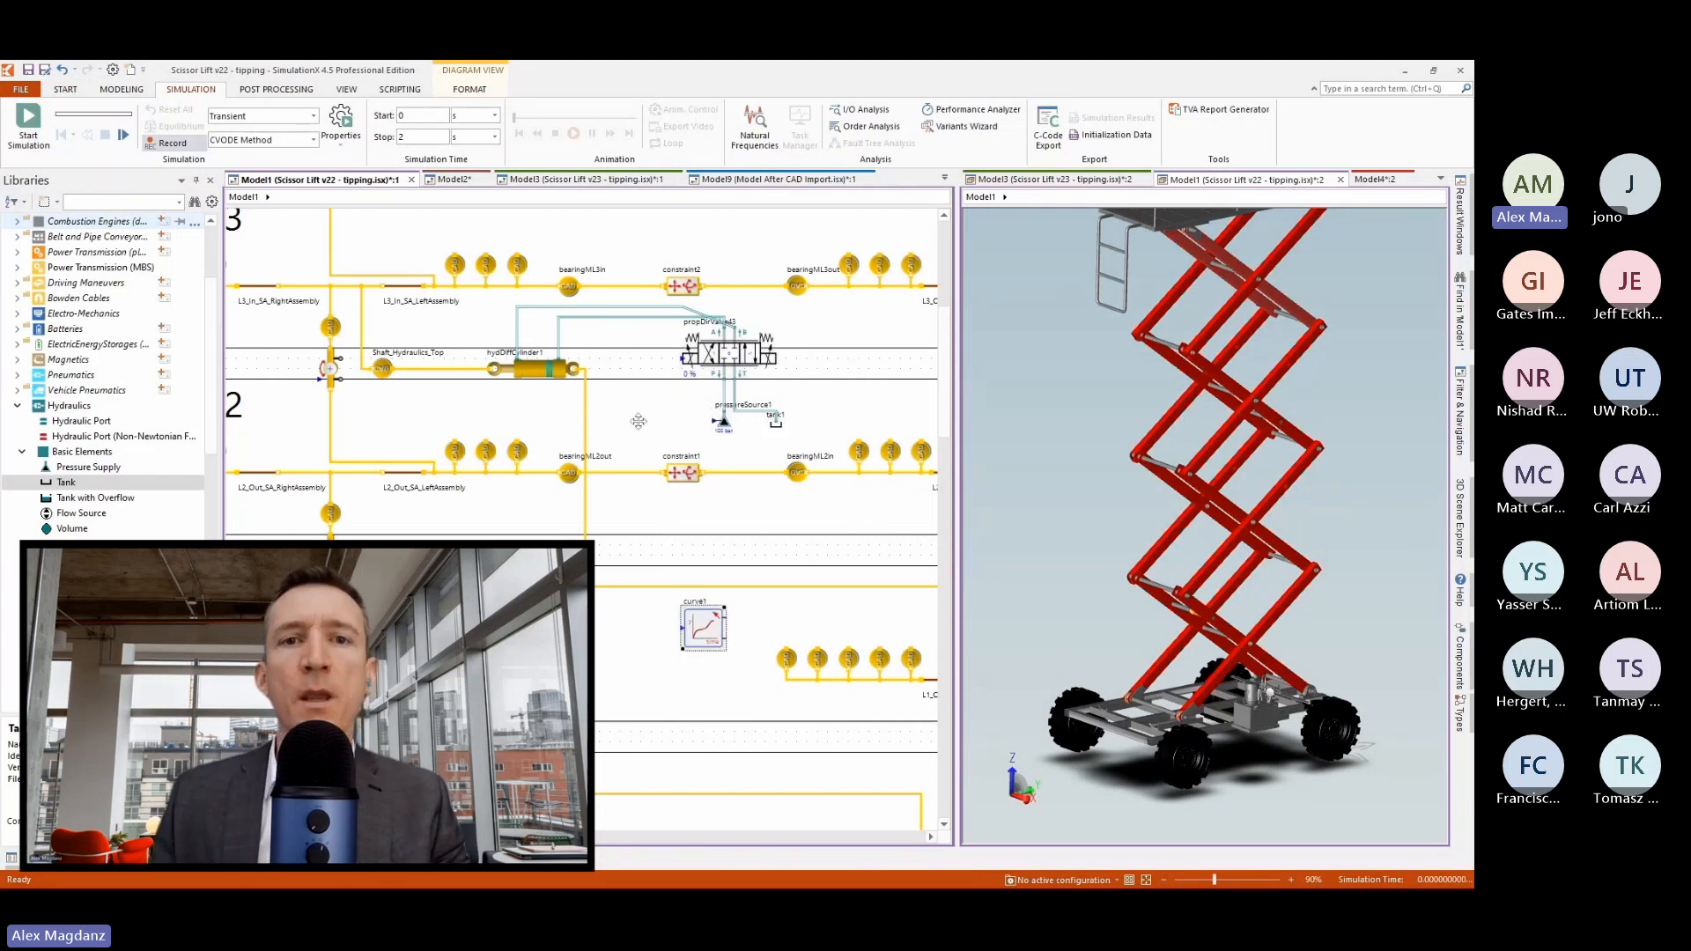
pyautogui.moveTo(705, 630); pyautogui.dragTo(686, 359)
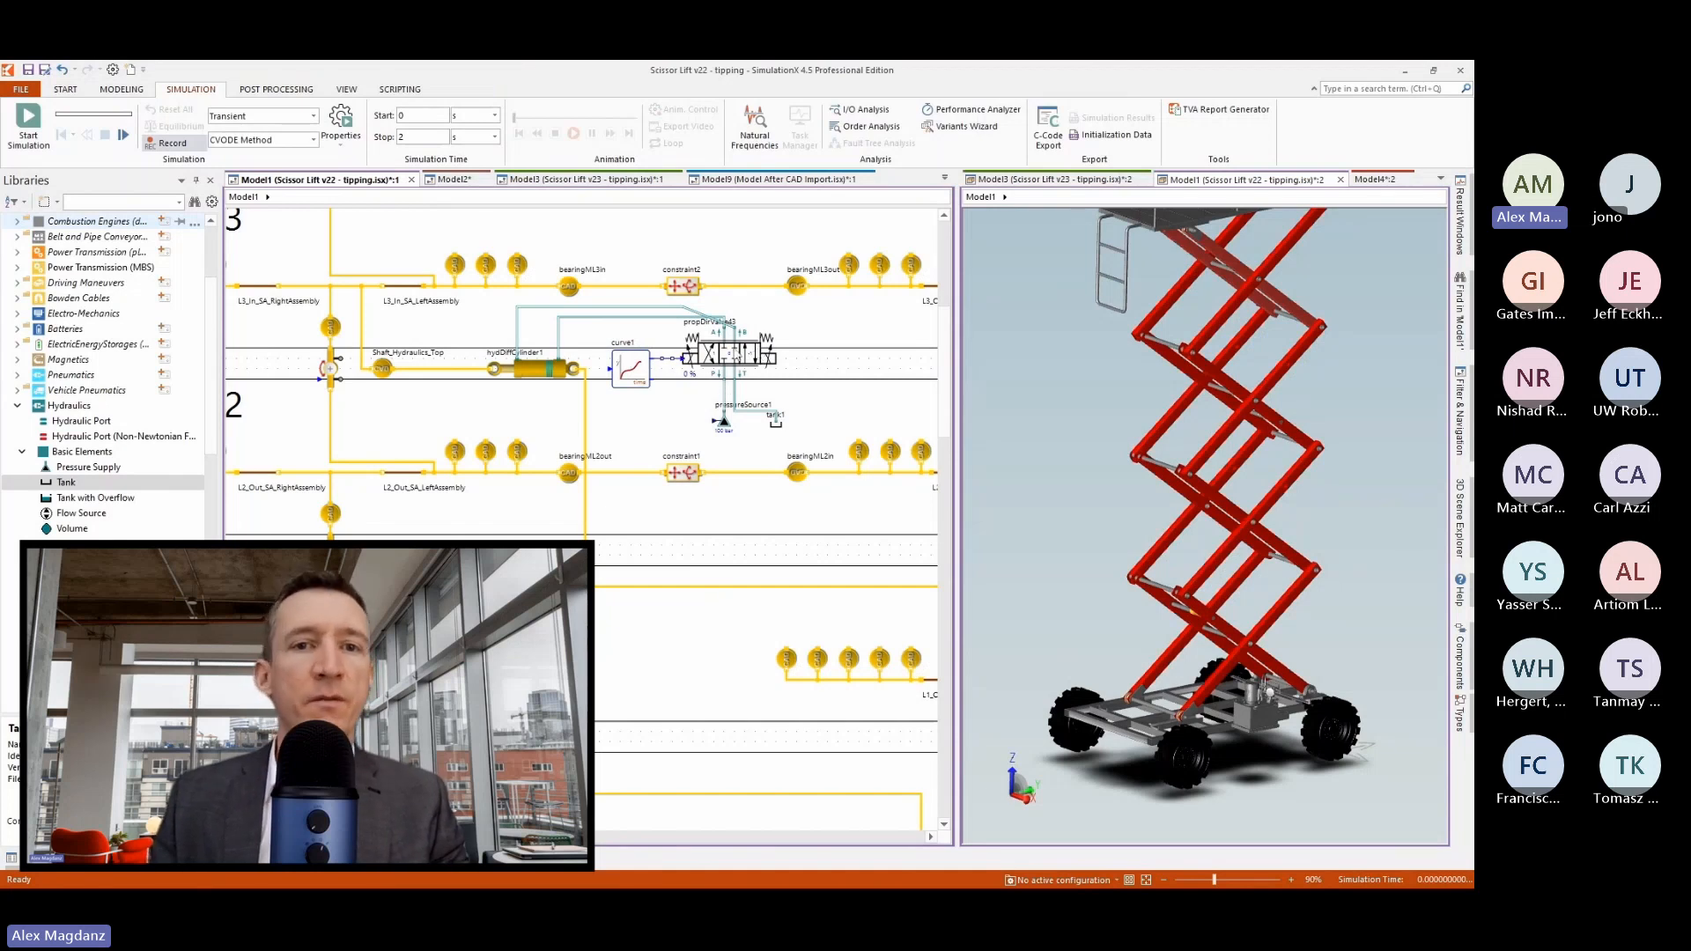
# Set the simulation stop time to 14 s and run the simulation.
pyautogui.click(422, 136)
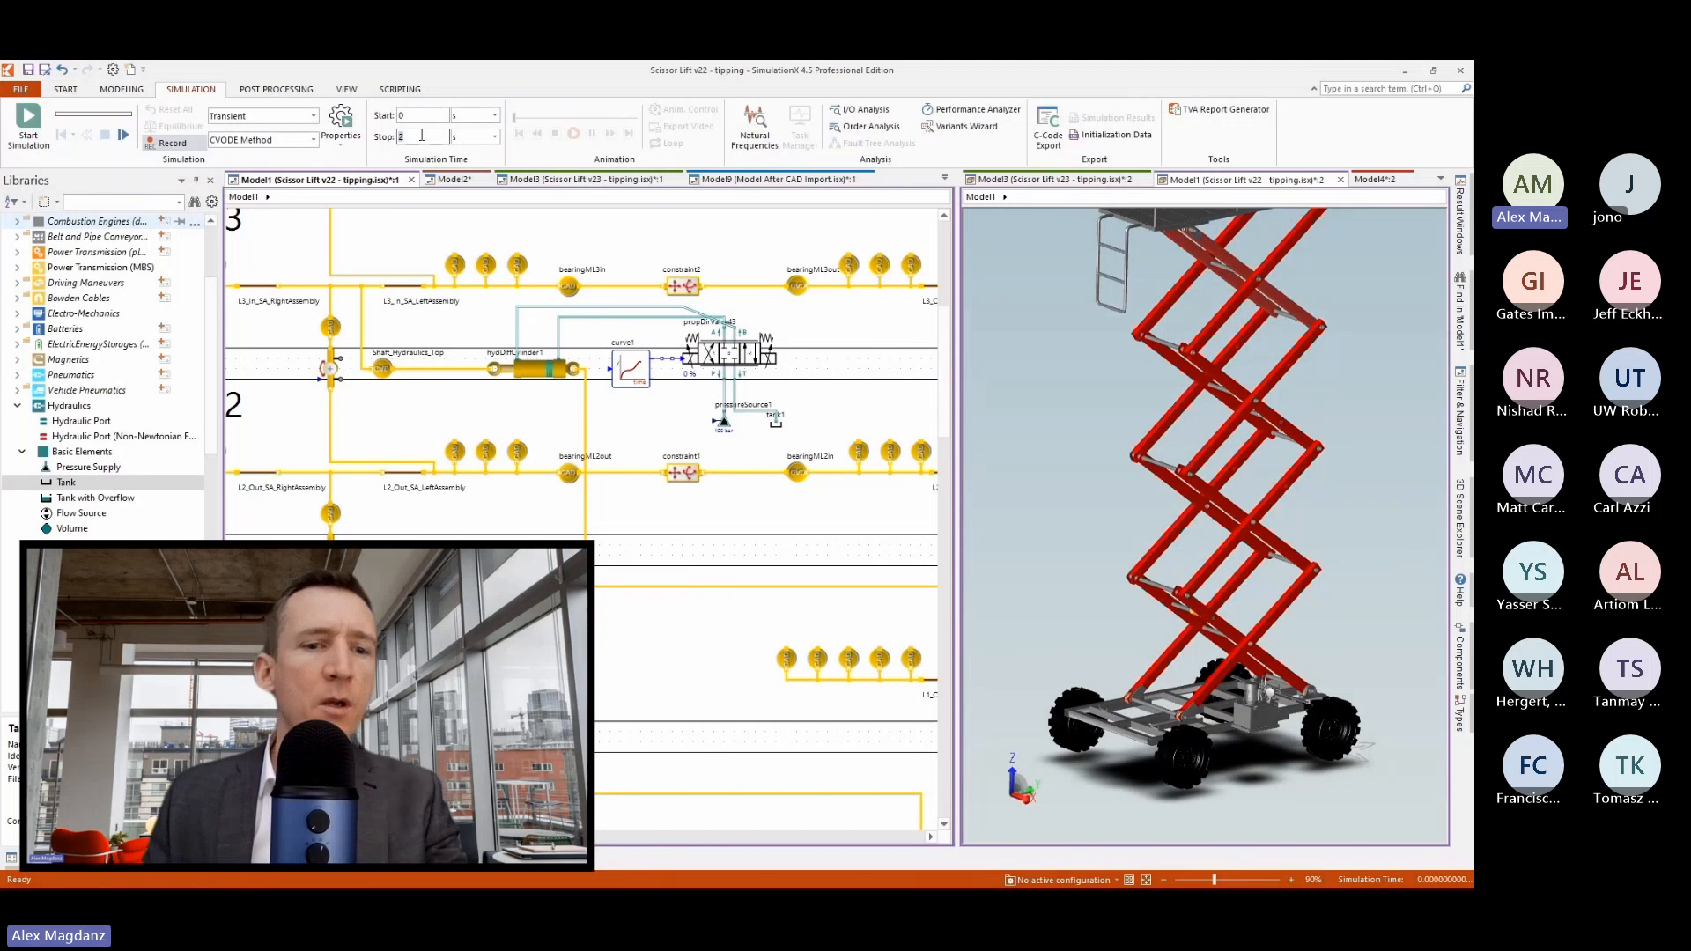
pyautogui.press('BackSpace')
pyautogui.write('14')
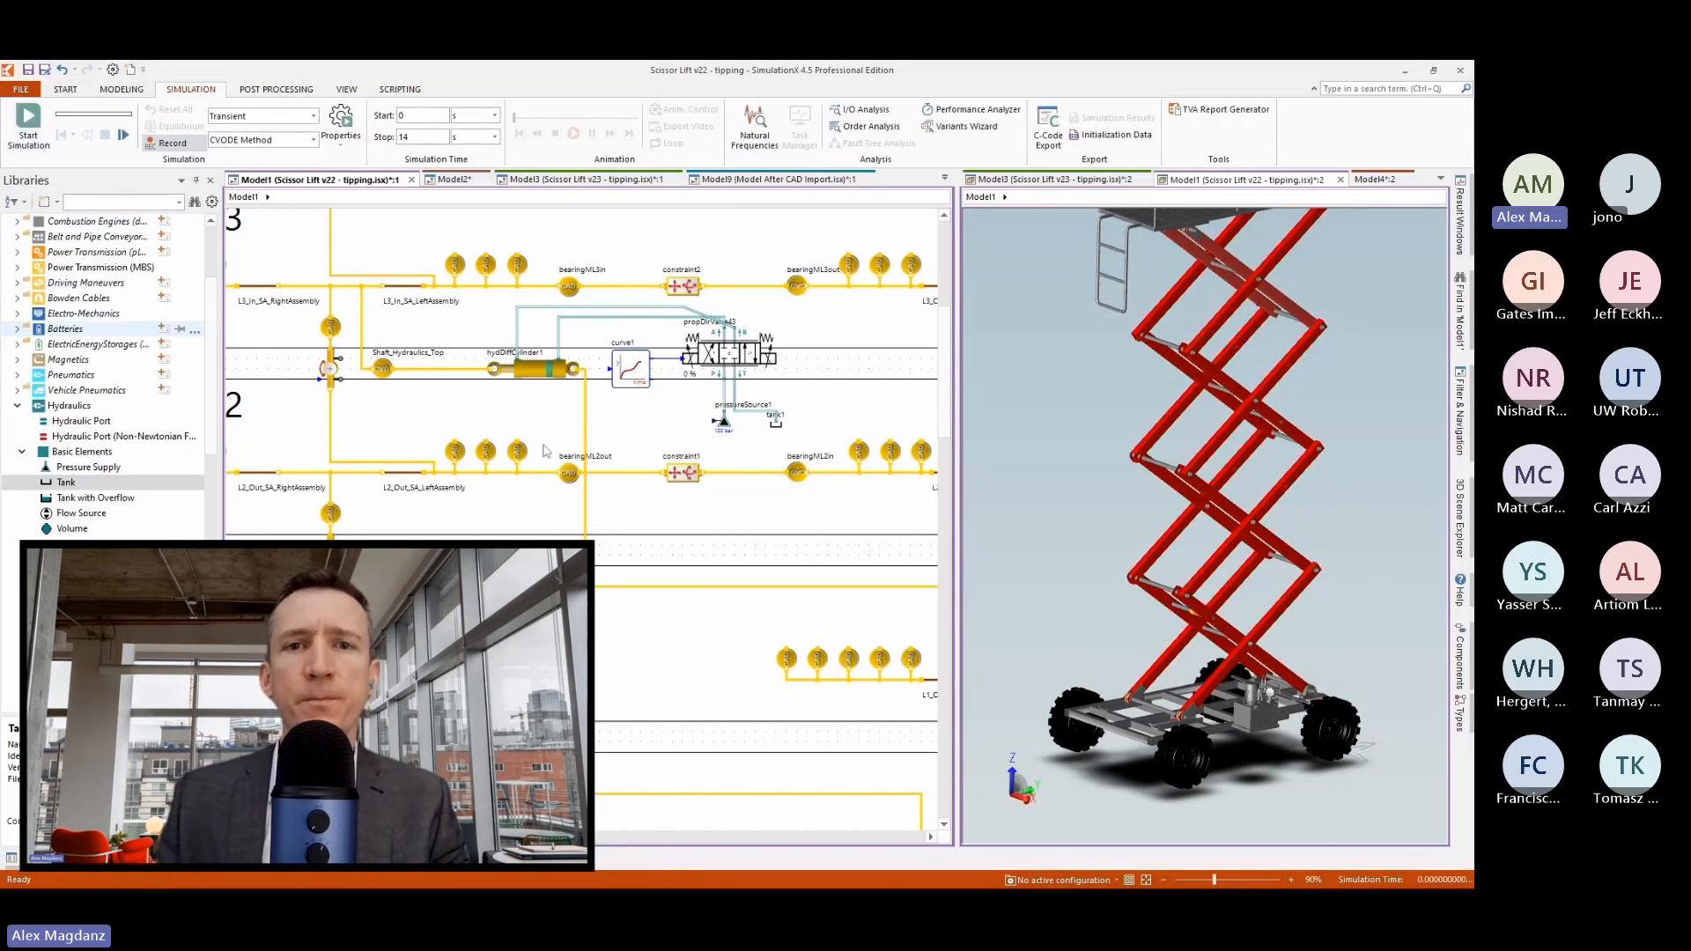
pyautogui.press('F5')
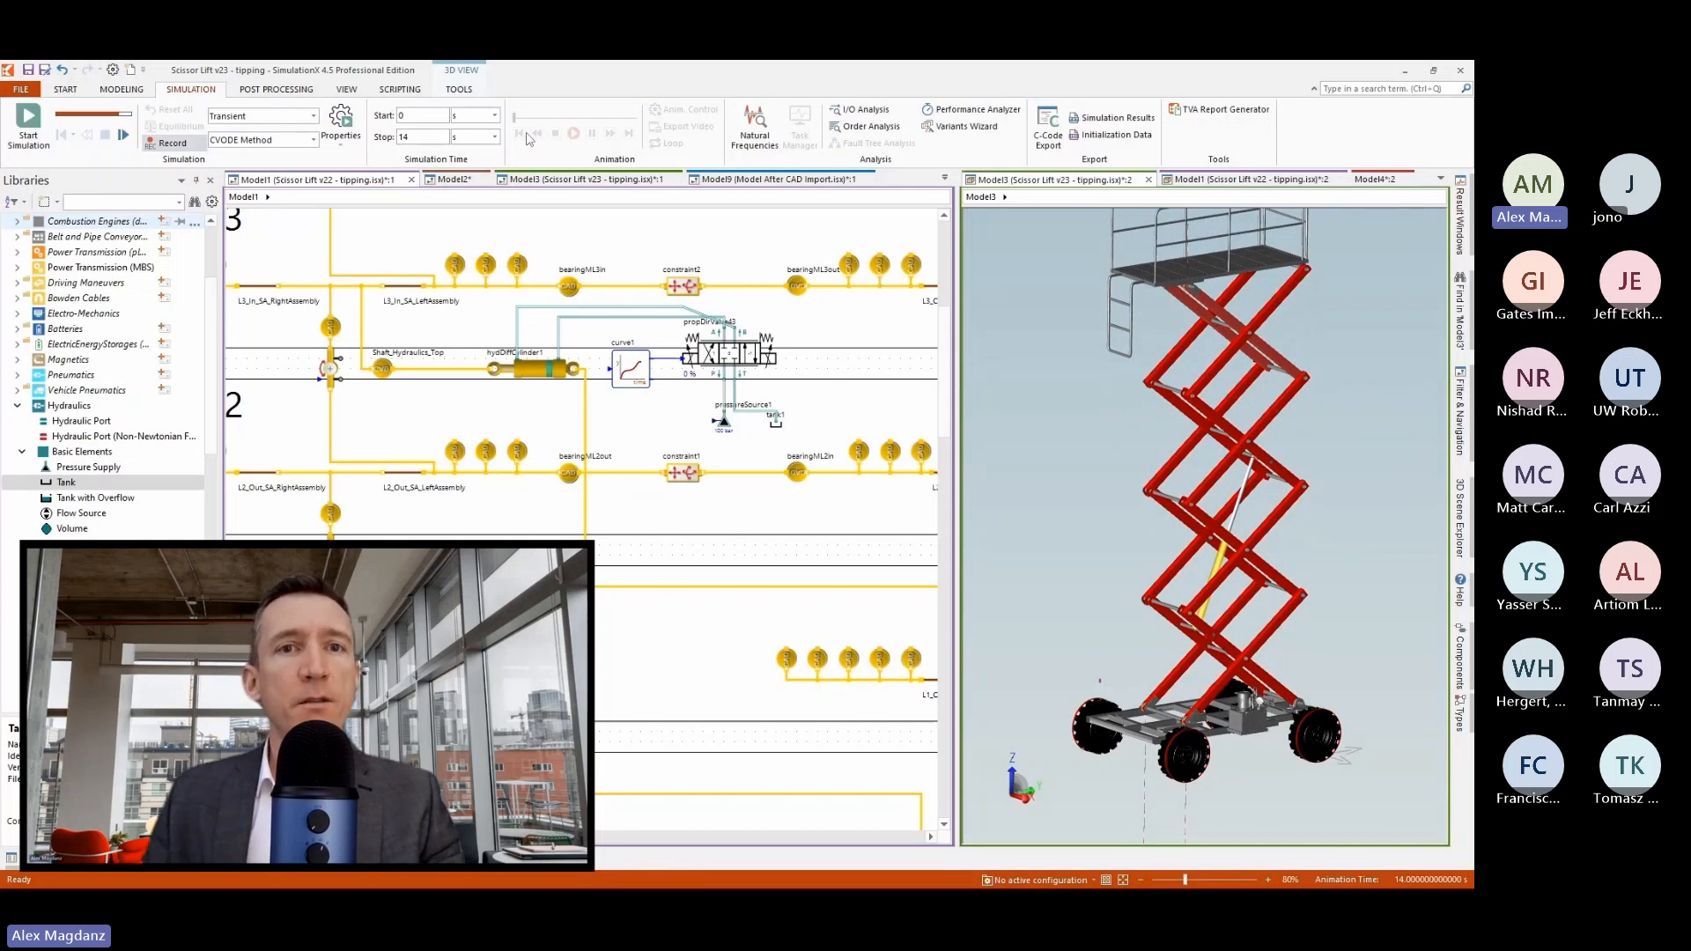
# Examine the platform extension and the global force applied to it in the tipping model's 3D view.
pyautogui.click(547, 332)
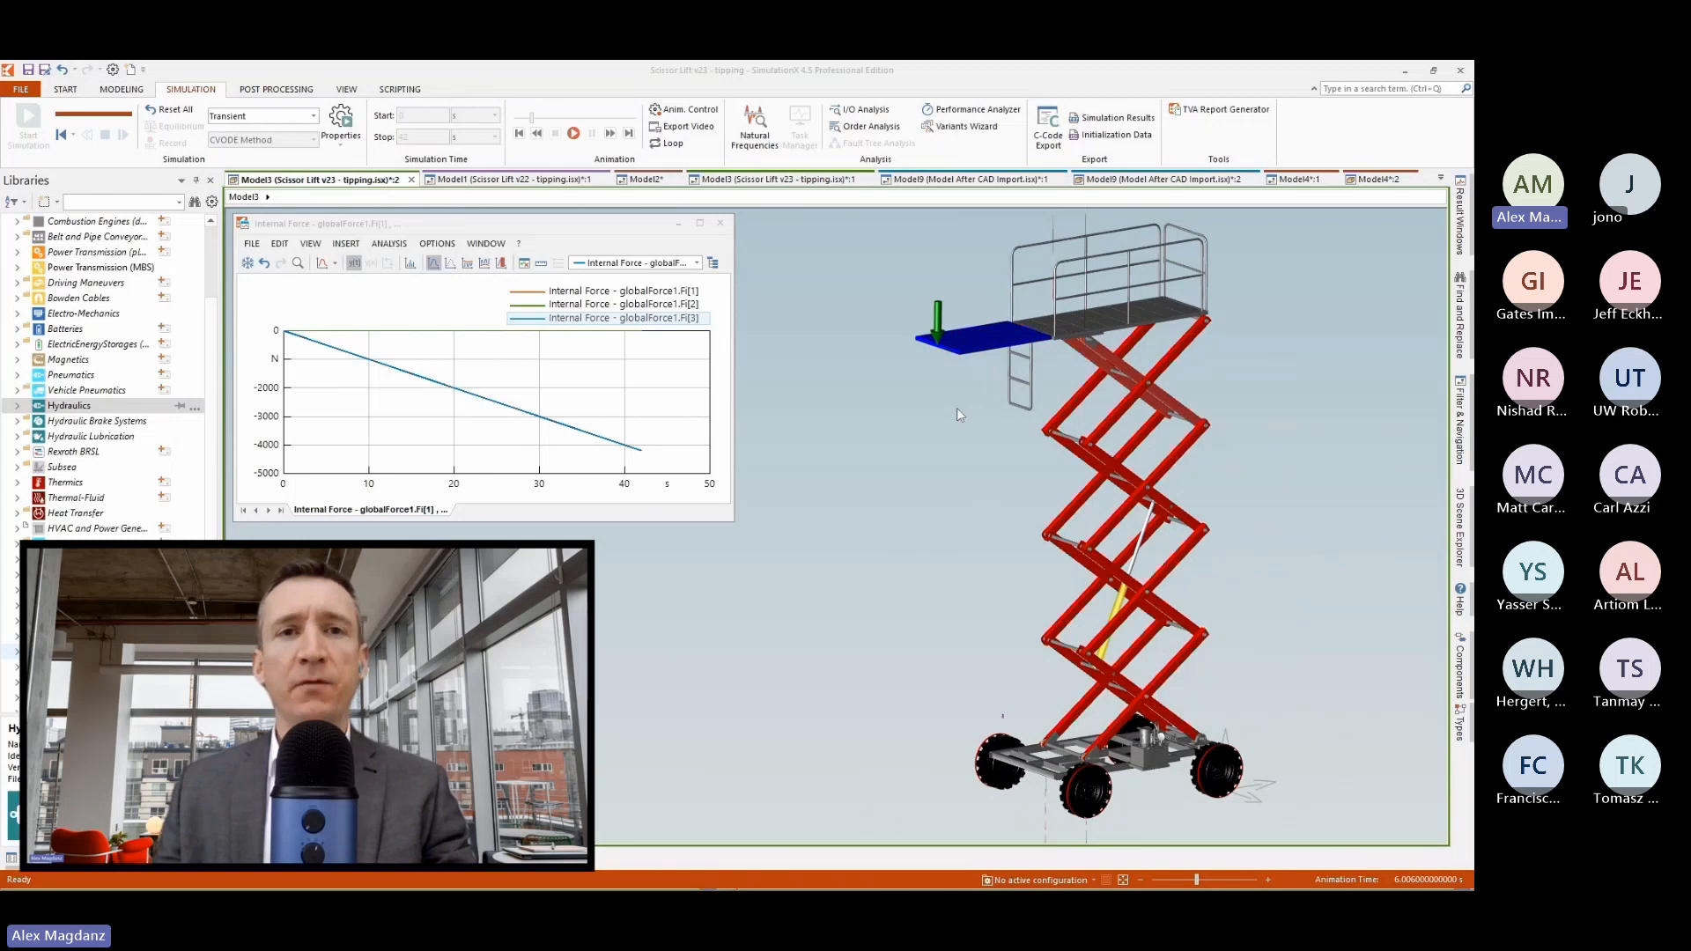
pyautogui.click(972, 351)
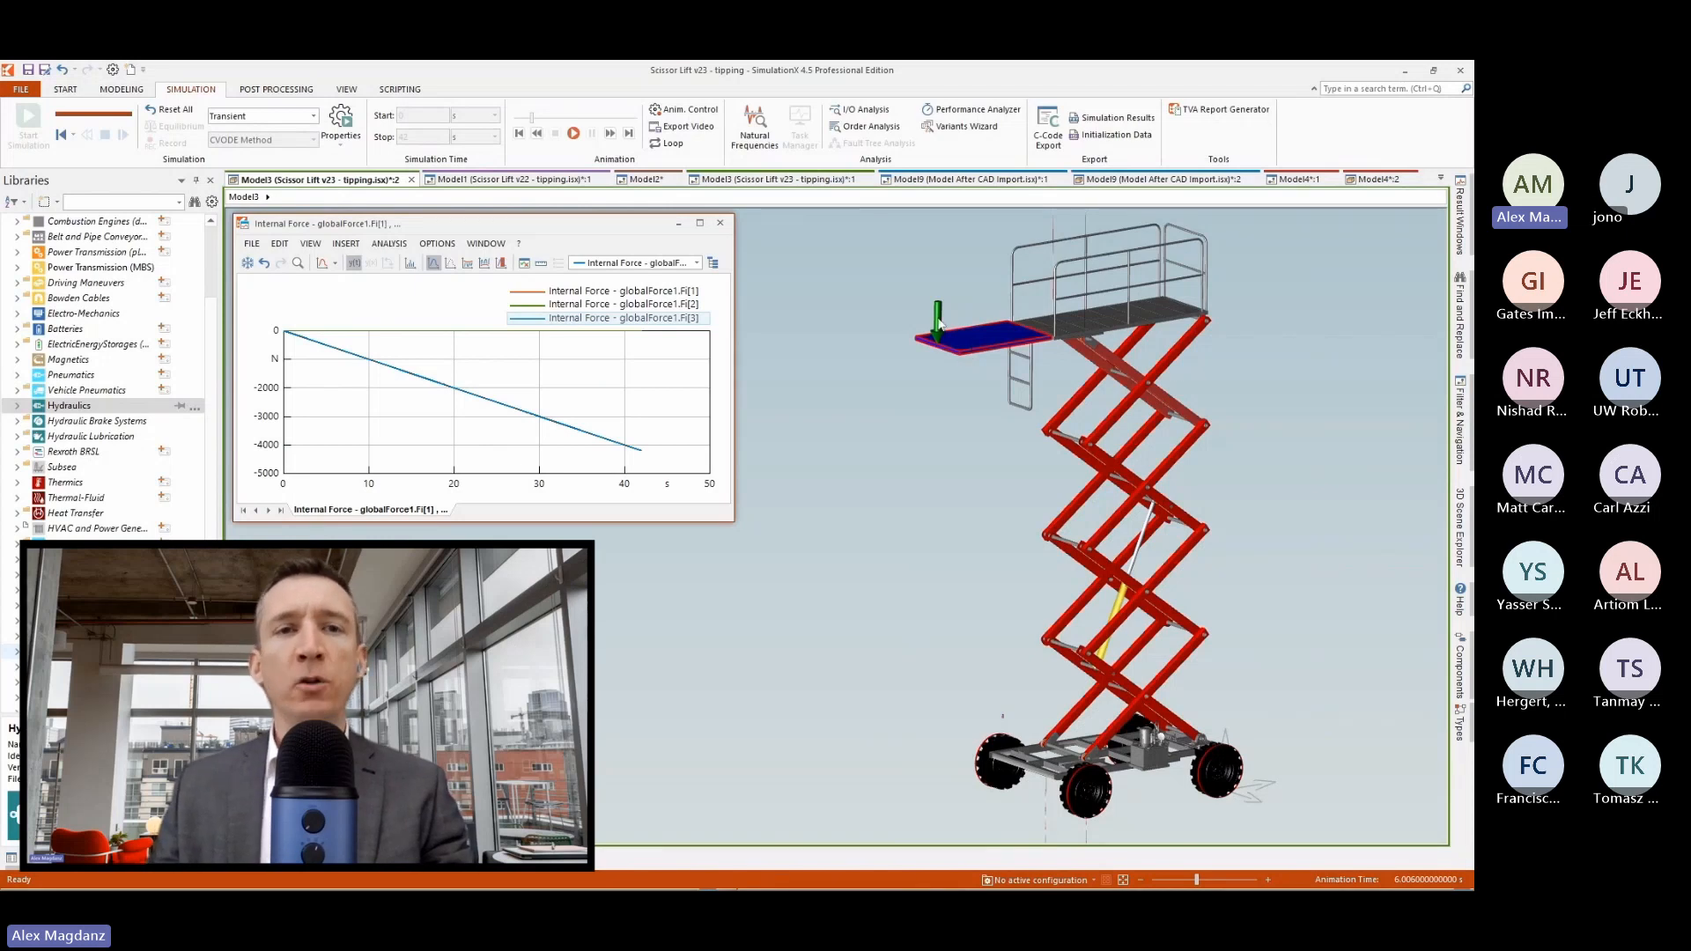
pyautogui.click(940, 334)
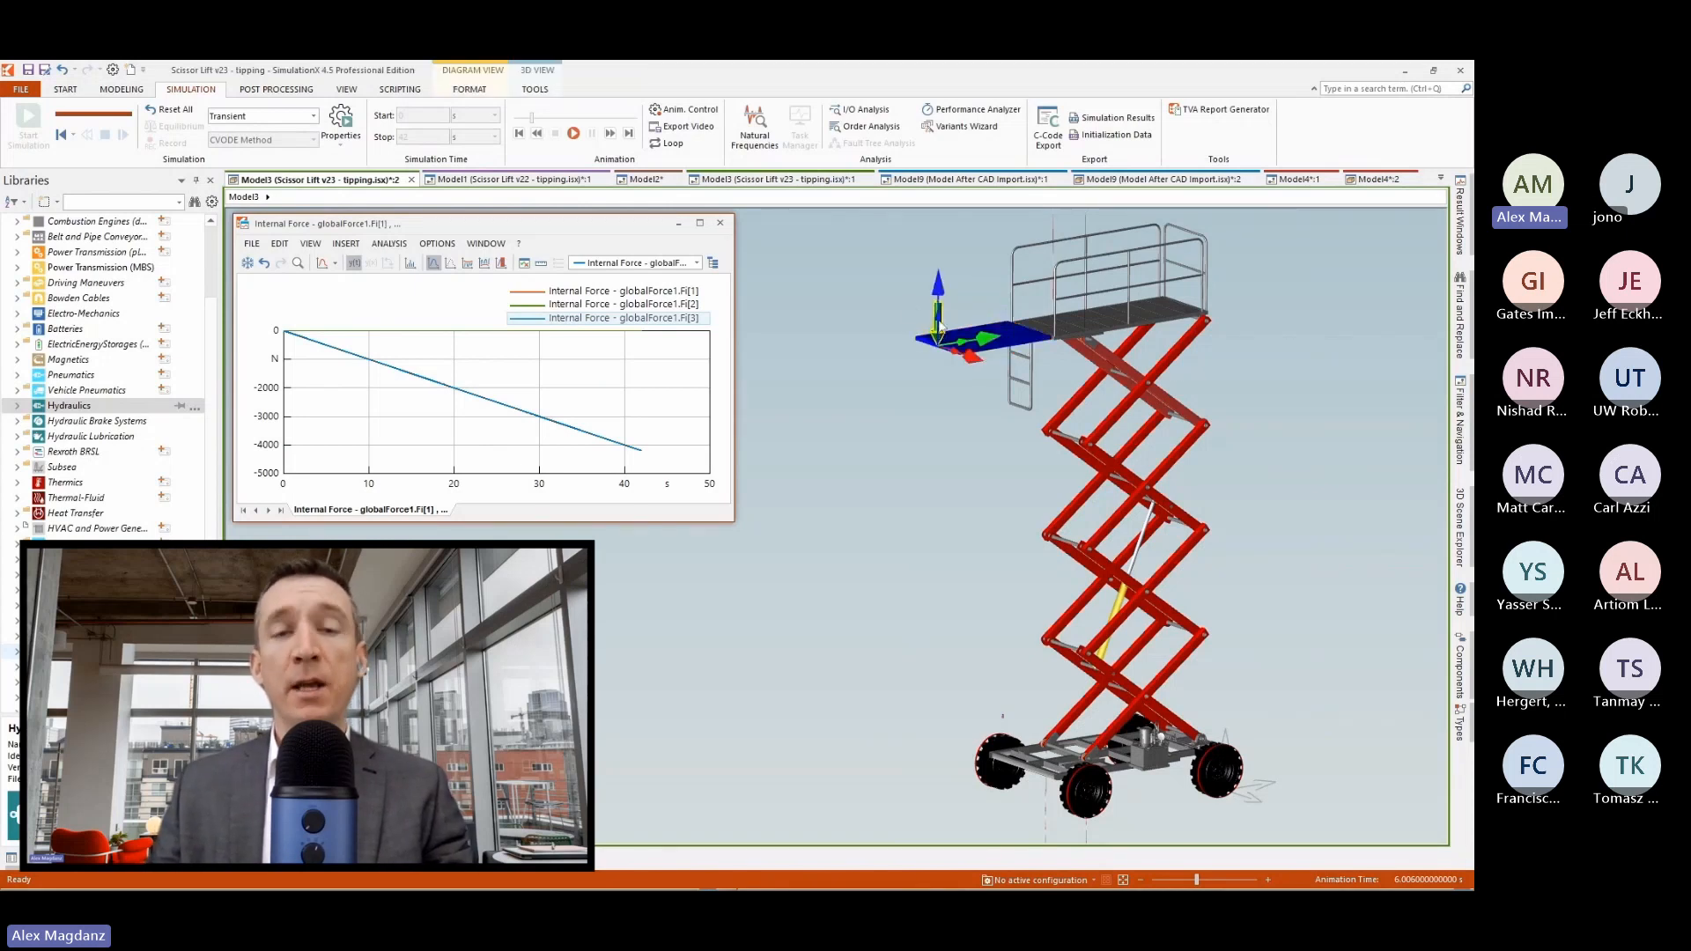
pyautogui.click(906, 299)
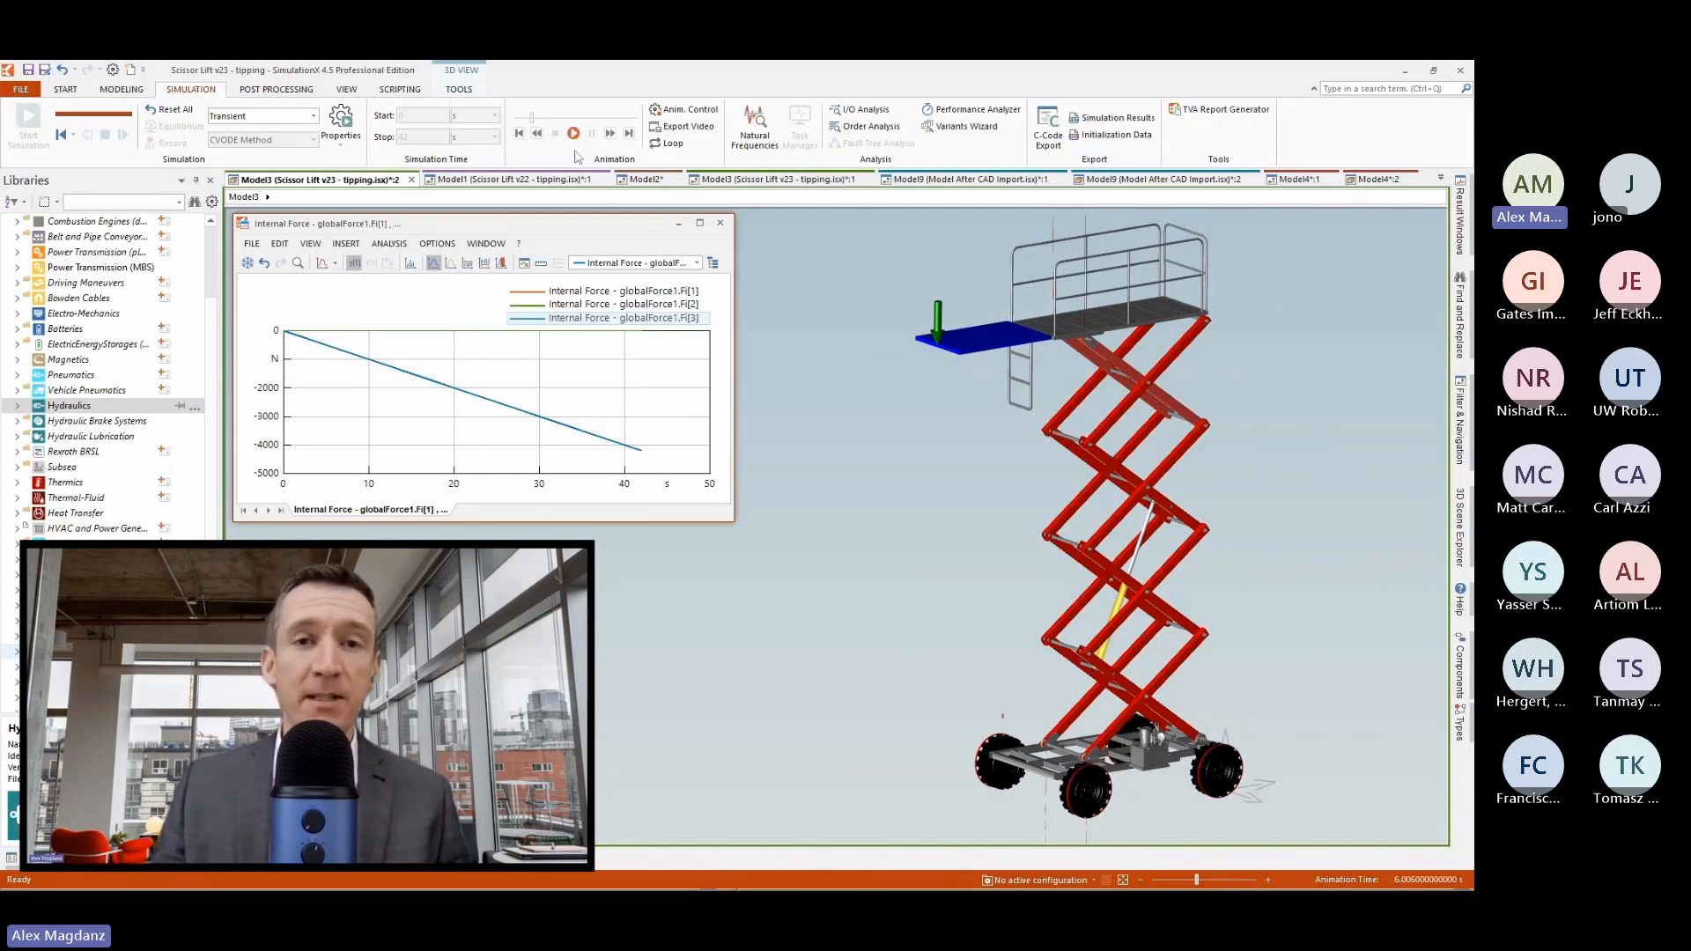
# Review the tipping animation against the internal force plot from about 12 s to 41 s, and rewind it to about 3 s.
pyautogui.moveTo(530, 118)
pyautogui.mouseDown()
pyautogui.moveTo(513, 118)
pyautogui.moveTo(558, 132)
pyautogui.mouseUp()
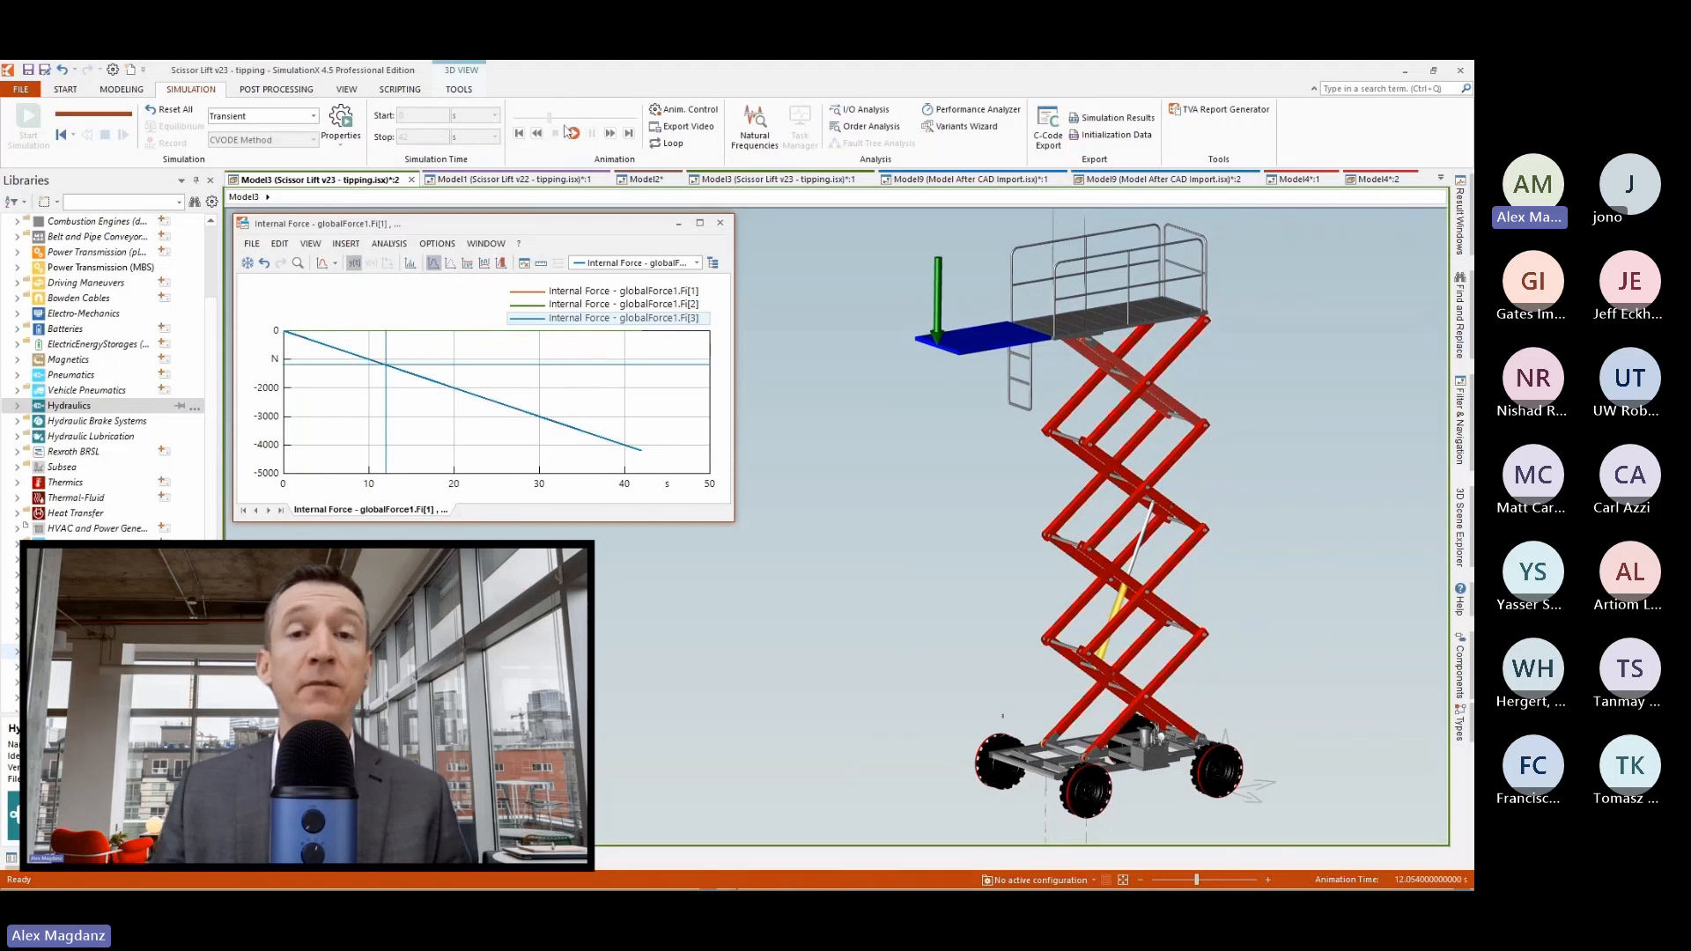
pyautogui.click(569, 128)
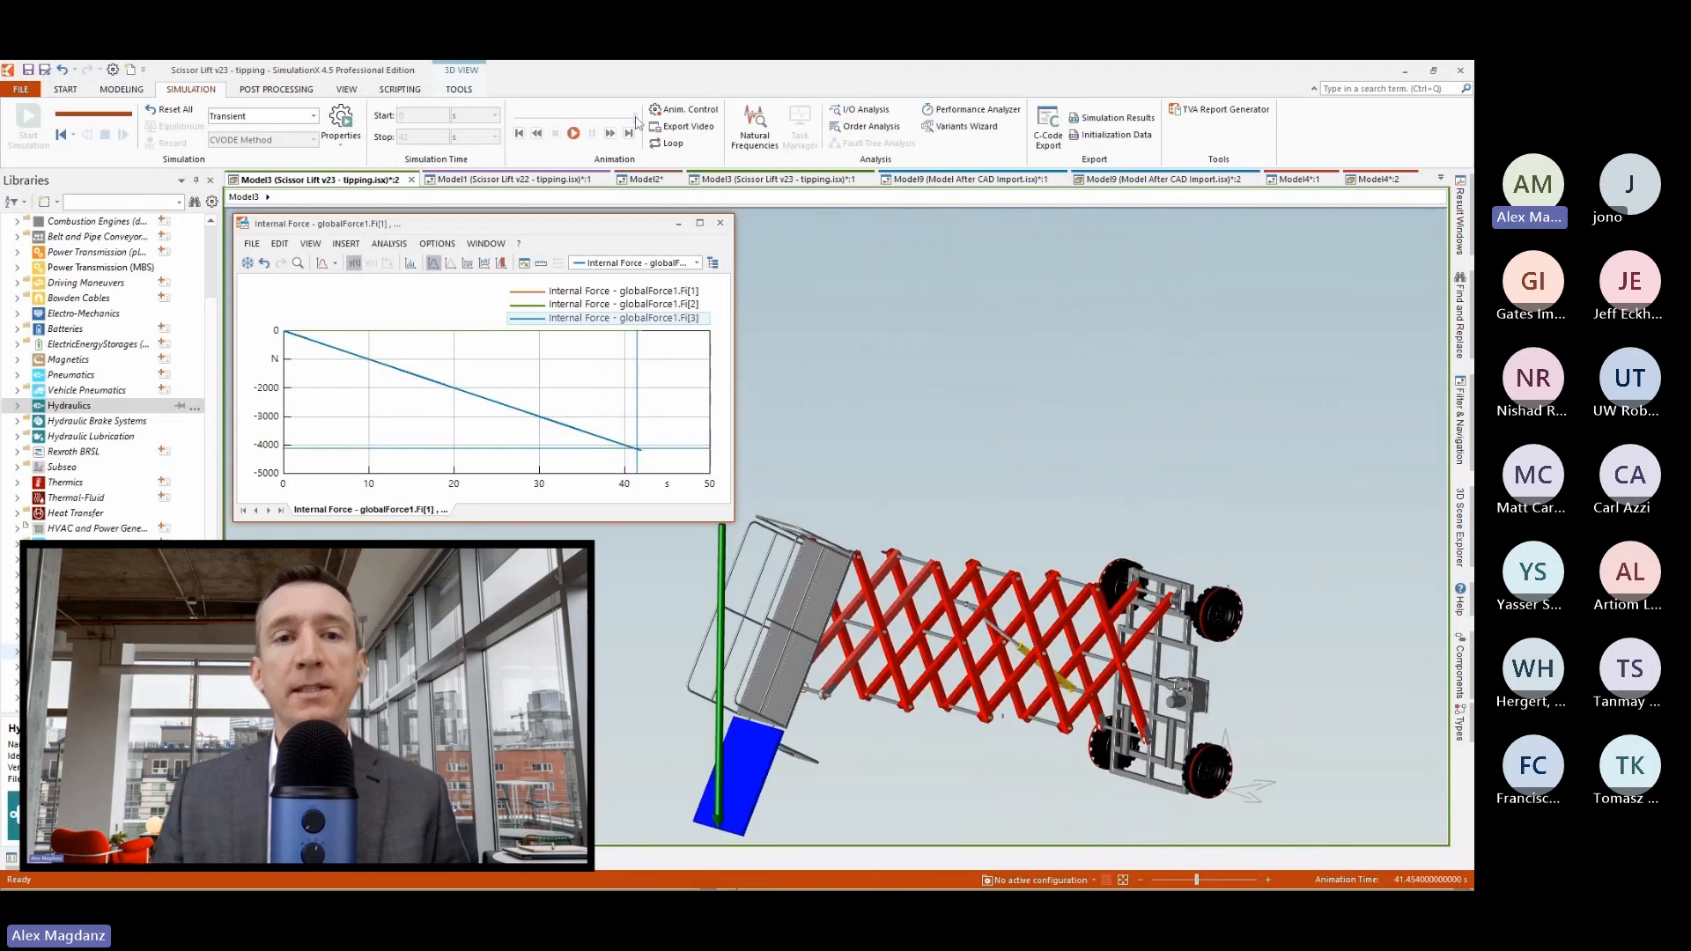
pyautogui.moveTo(636, 122); pyautogui.dragTo(636, 121)
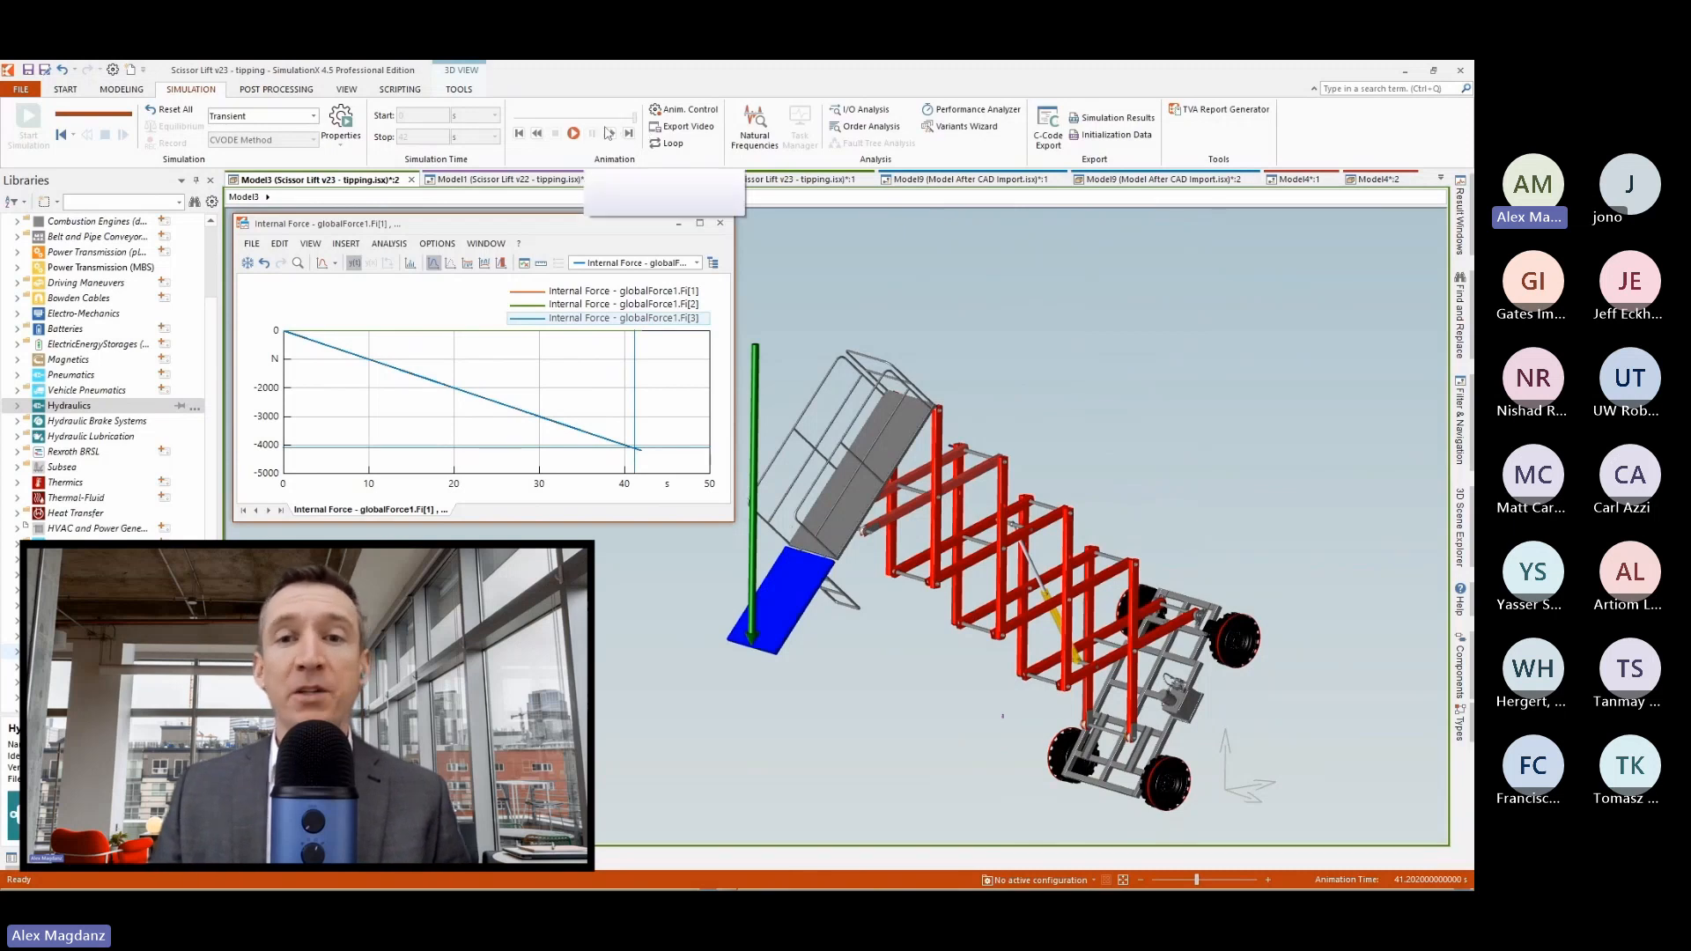
pyautogui.moveTo(636, 122); pyautogui.dragTo(500, 119)
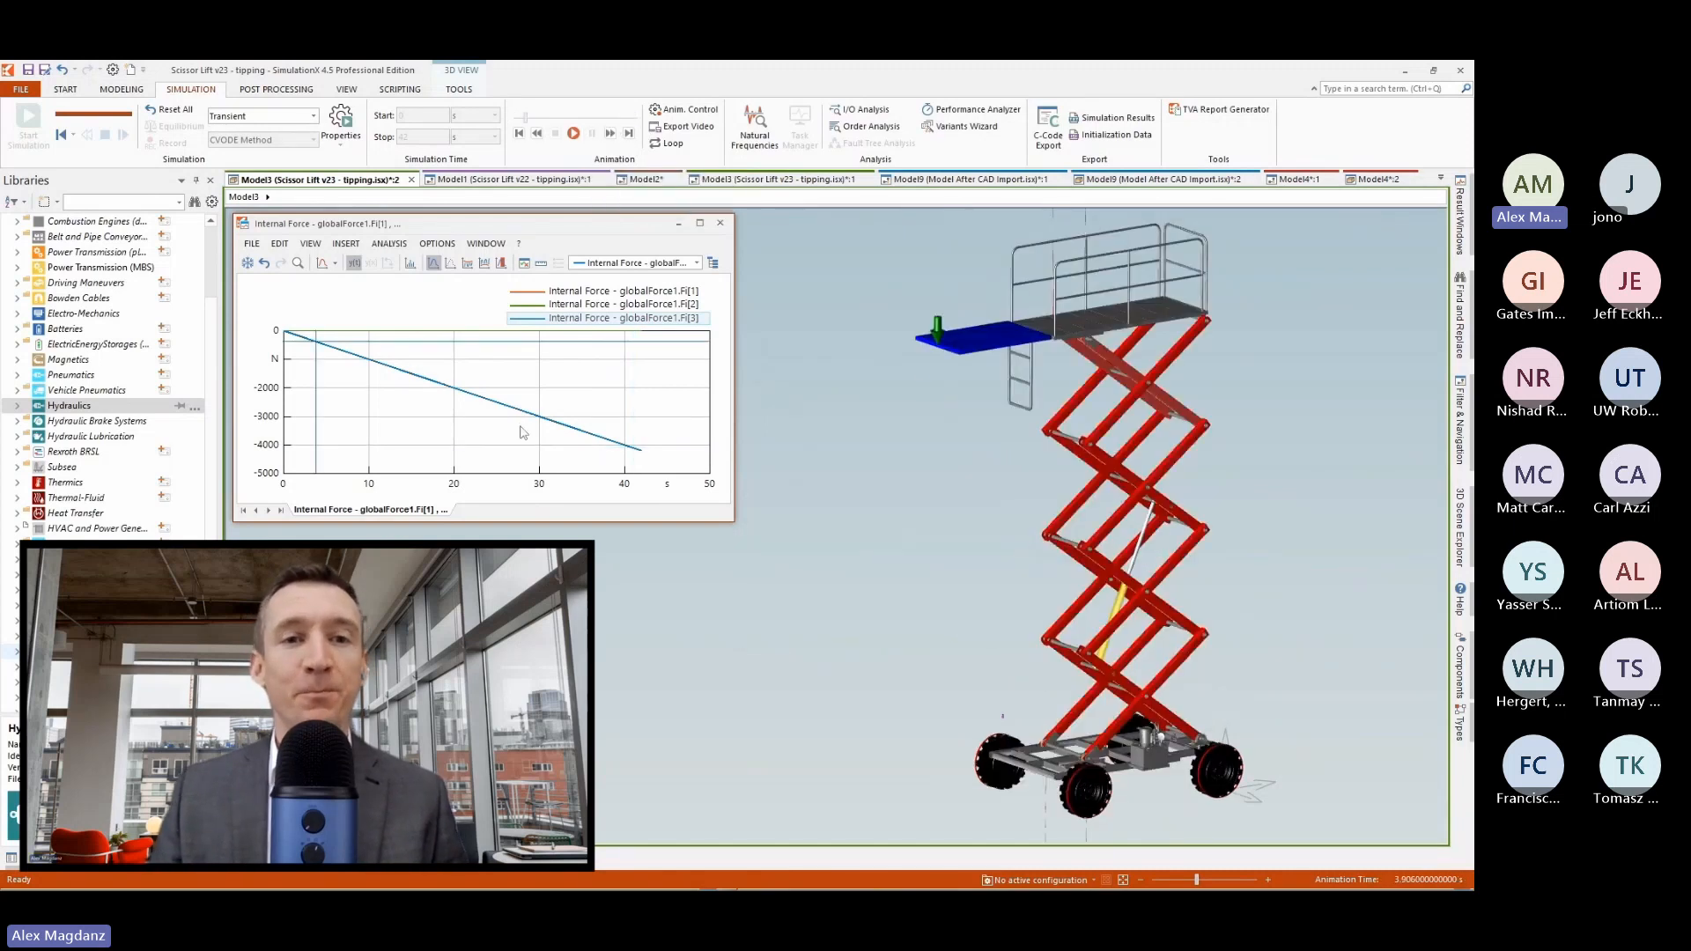